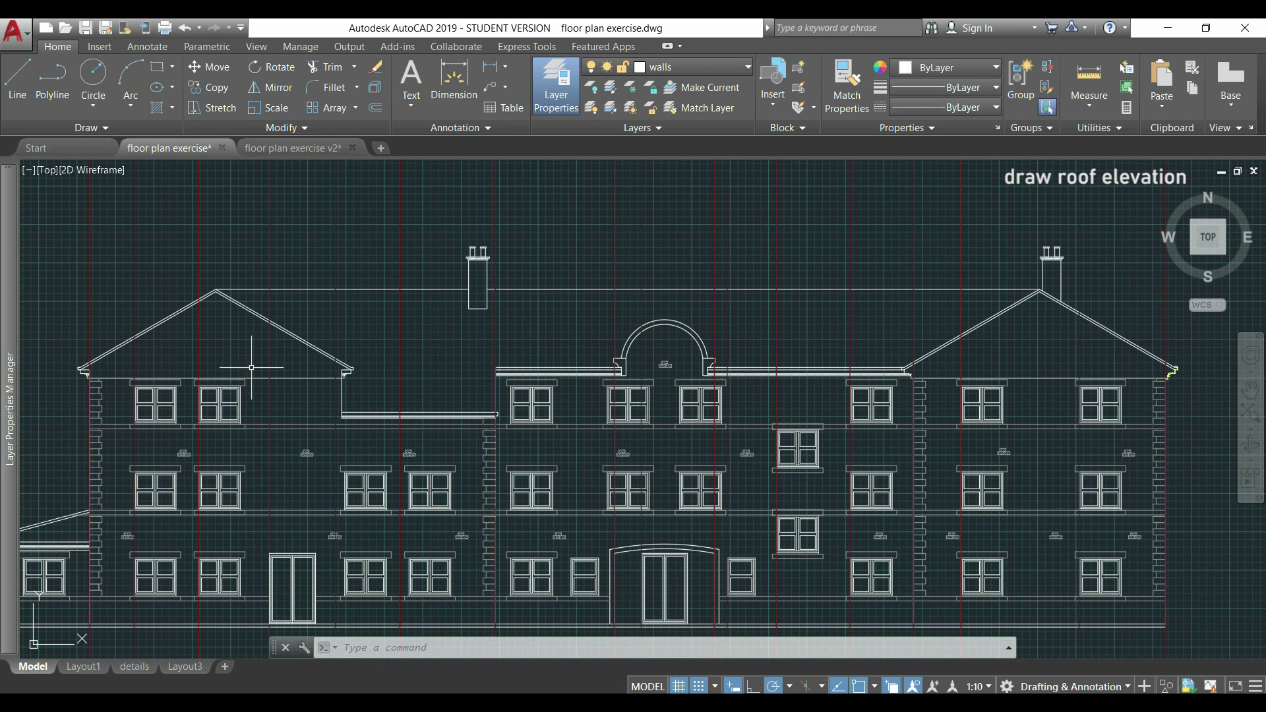
# Measure the distance between the two outer wall corners under the left gable of the detailed elevation
pyautogui.click(1093, 81)
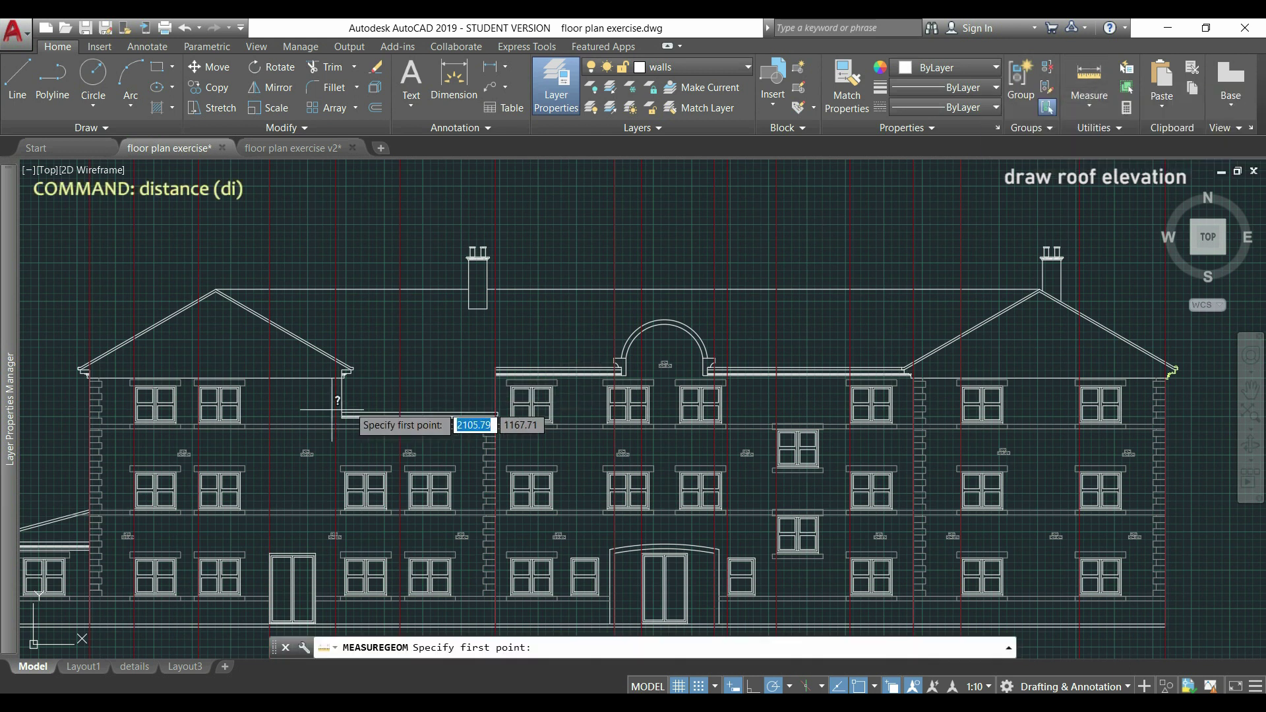
pyautogui.scroll(8, 86, 382)
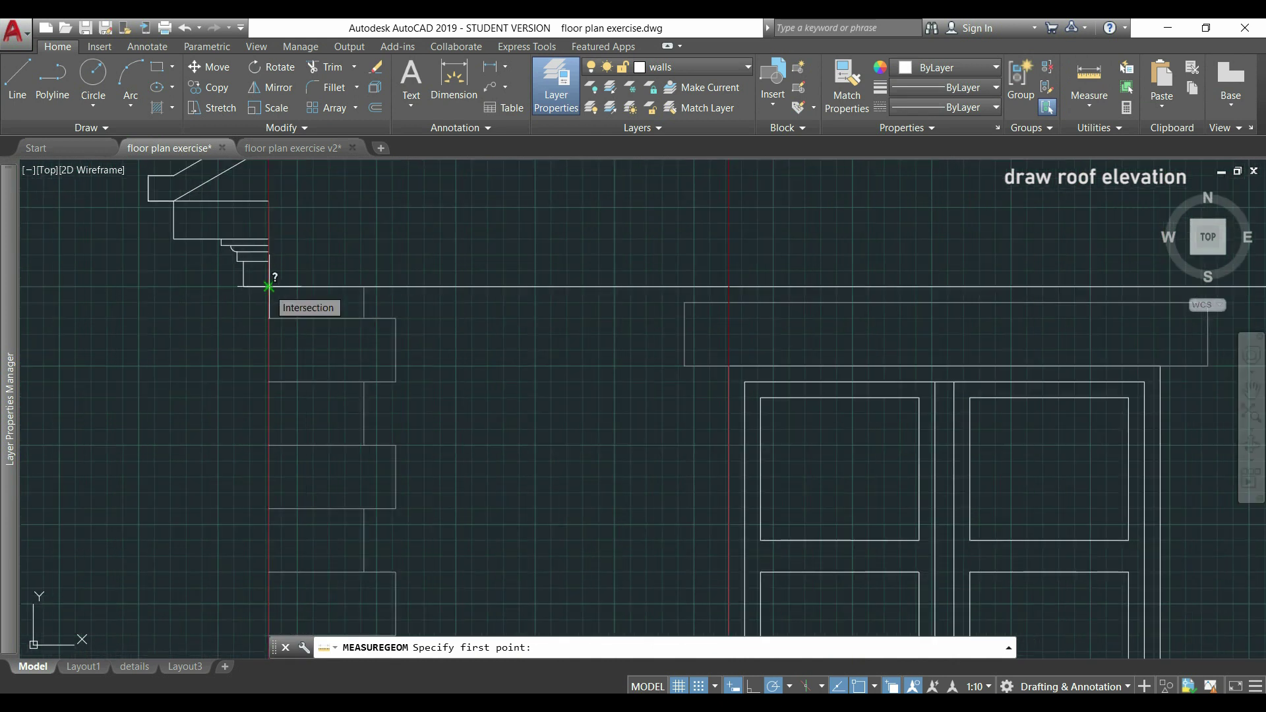
pyautogui.click(268, 286)
pyautogui.scroll(-3, 269, 290)
pyautogui.scroll(-3, 269, 290)
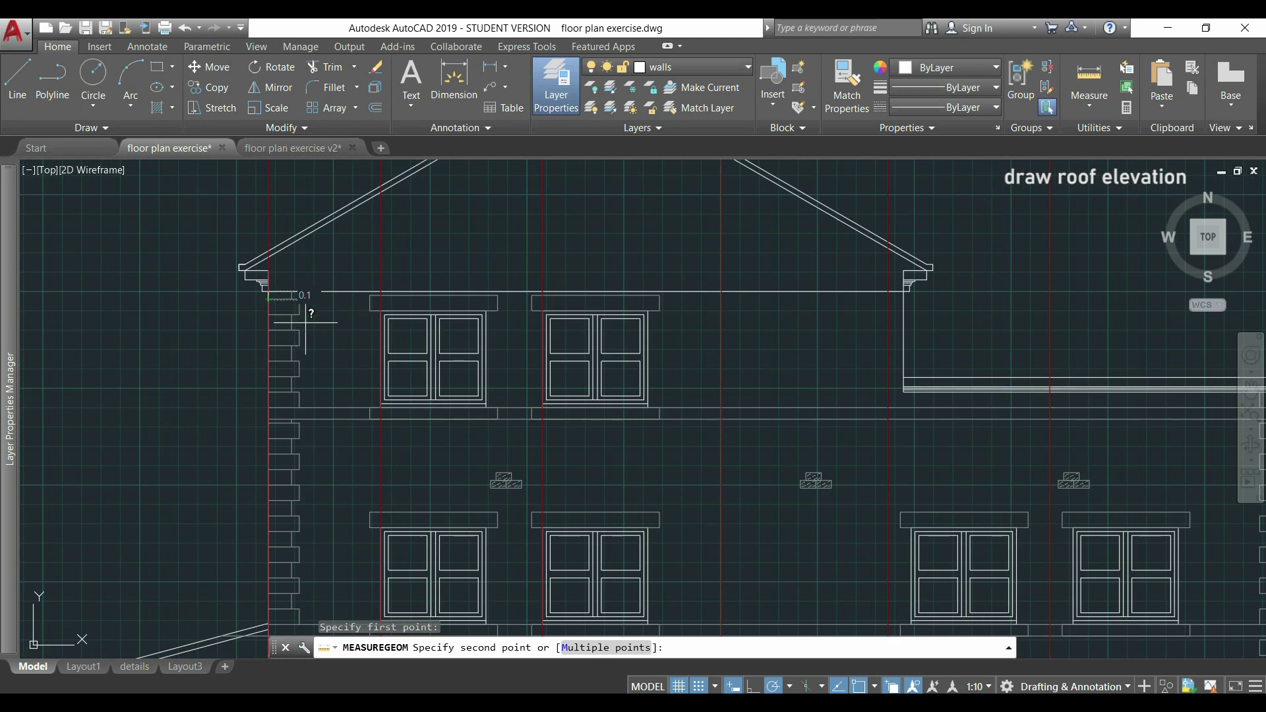
pyautogui.scroll(2, 913, 283)
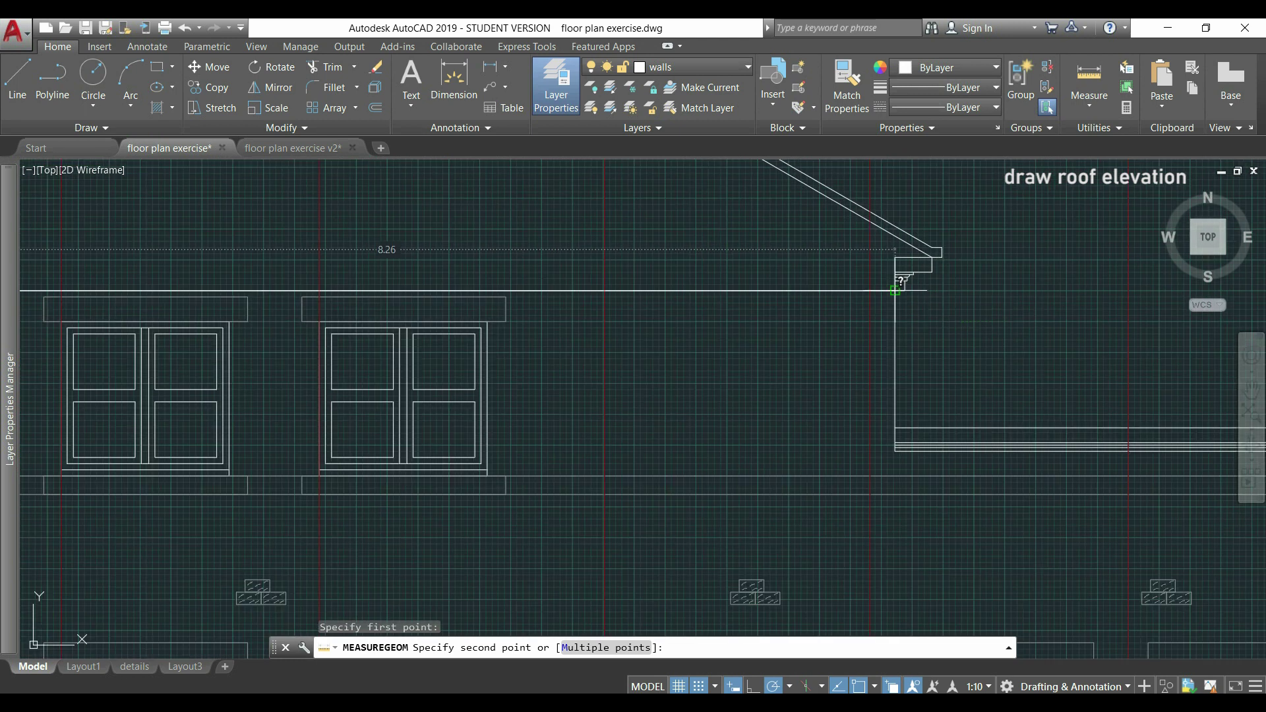
pyautogui.click(895, 291)
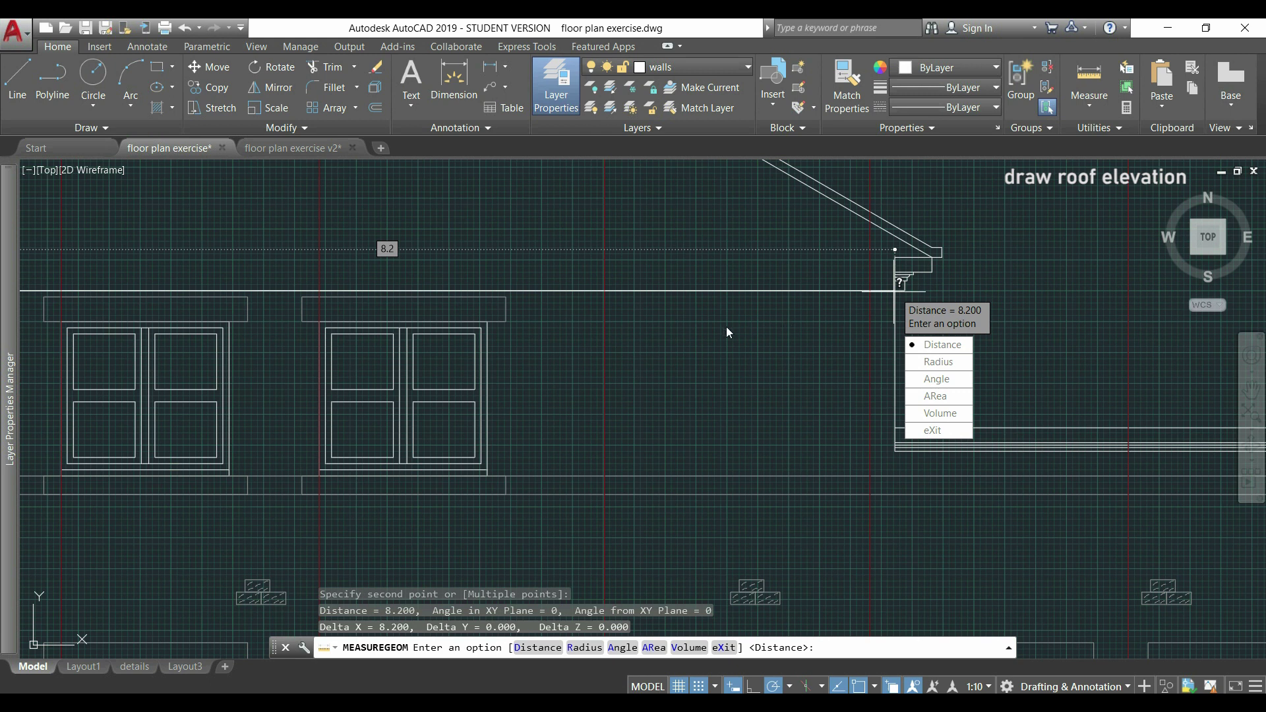
pyautogui.press('Escape')
pyautogui.scroll(-5, 624, 322)
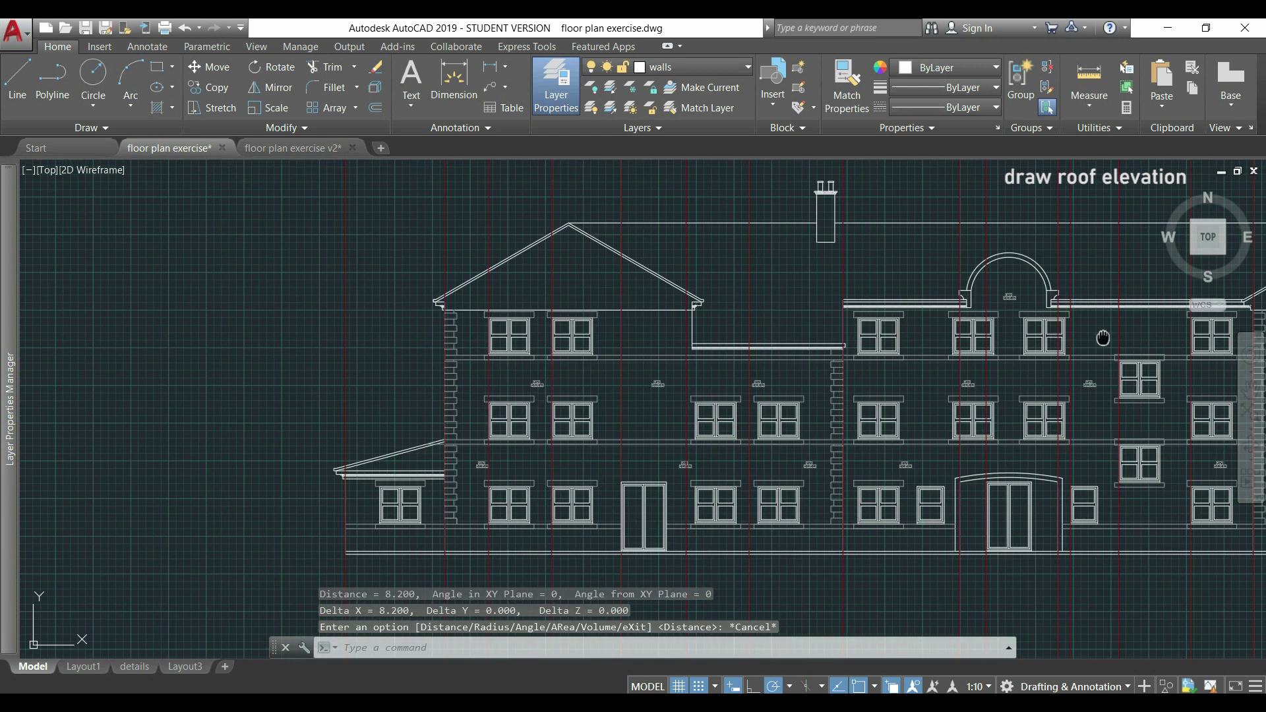
# Measure the distance between the two outer wall corners under the right gable of the detailed elevation
pyautogui.moveTo(1103, 338); pyautogui.dragTo(690, 433, button='middle')
pyautogui.scroll(1, 899, 444)
pyautogui.scroll(2, 817, 432)
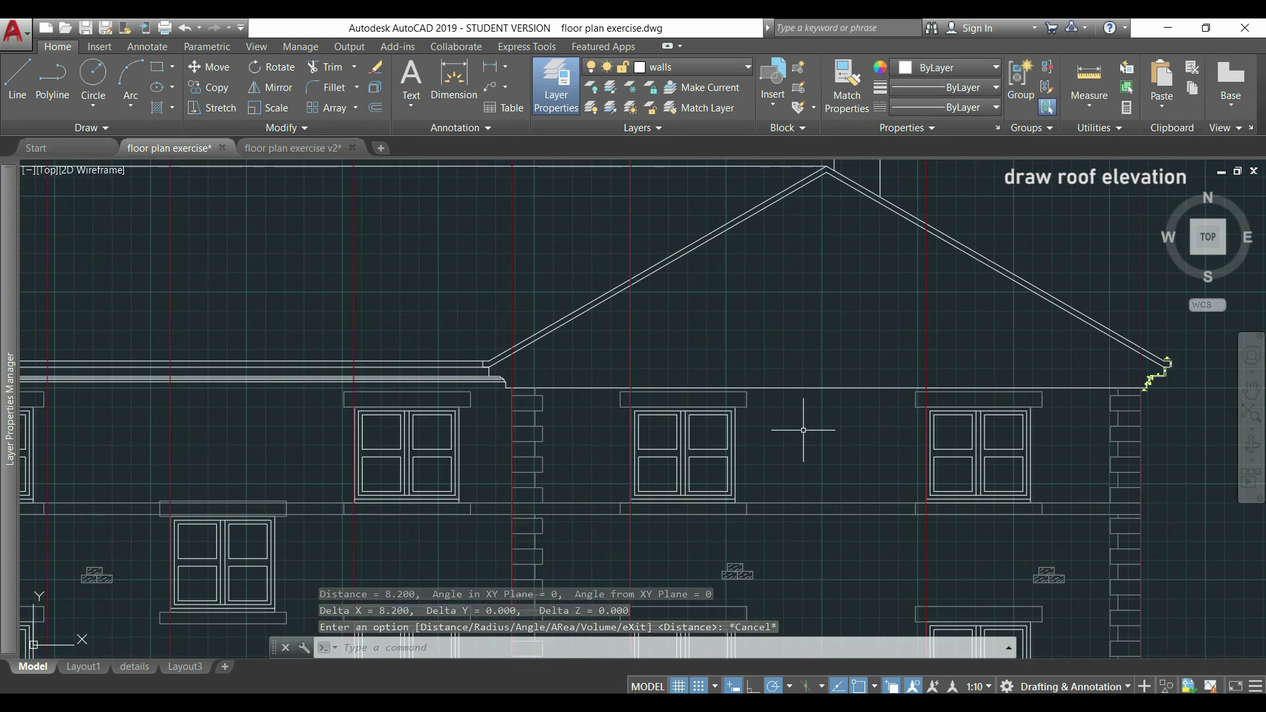
pyautogui.press('Return')
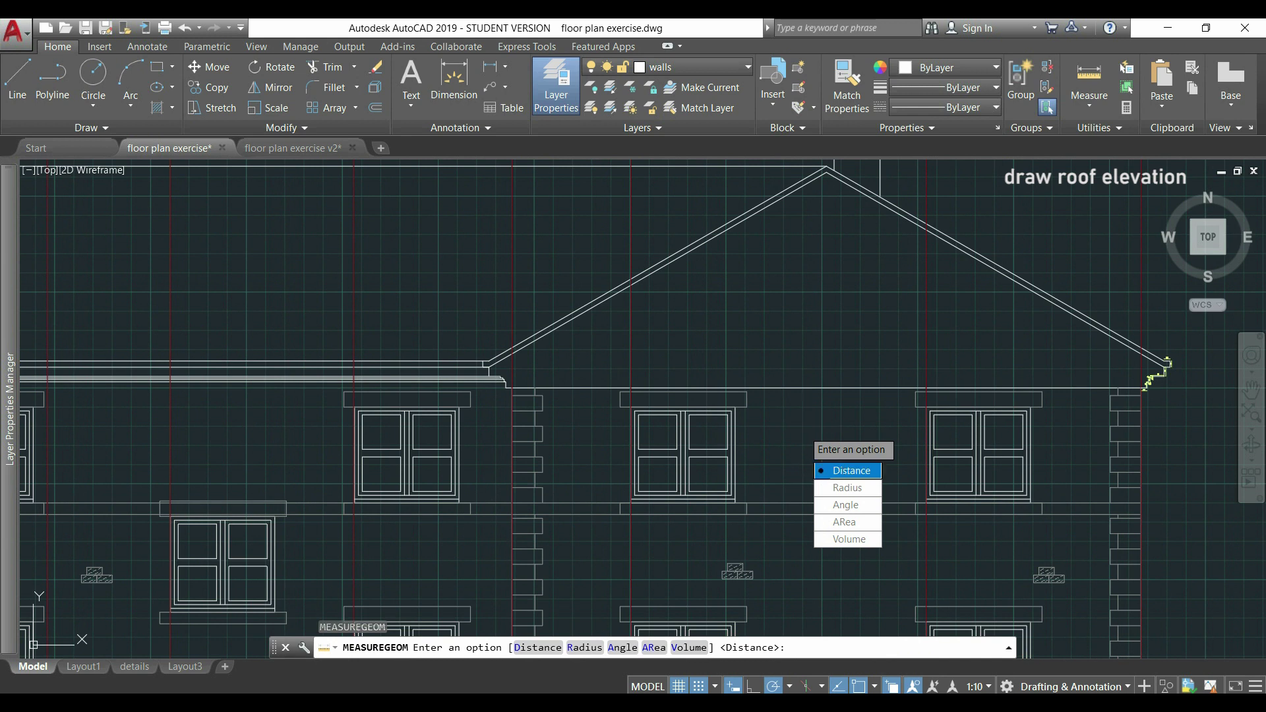
pyautogui.click(839, 471)
pyautogui.scroll(4, 532, 405)
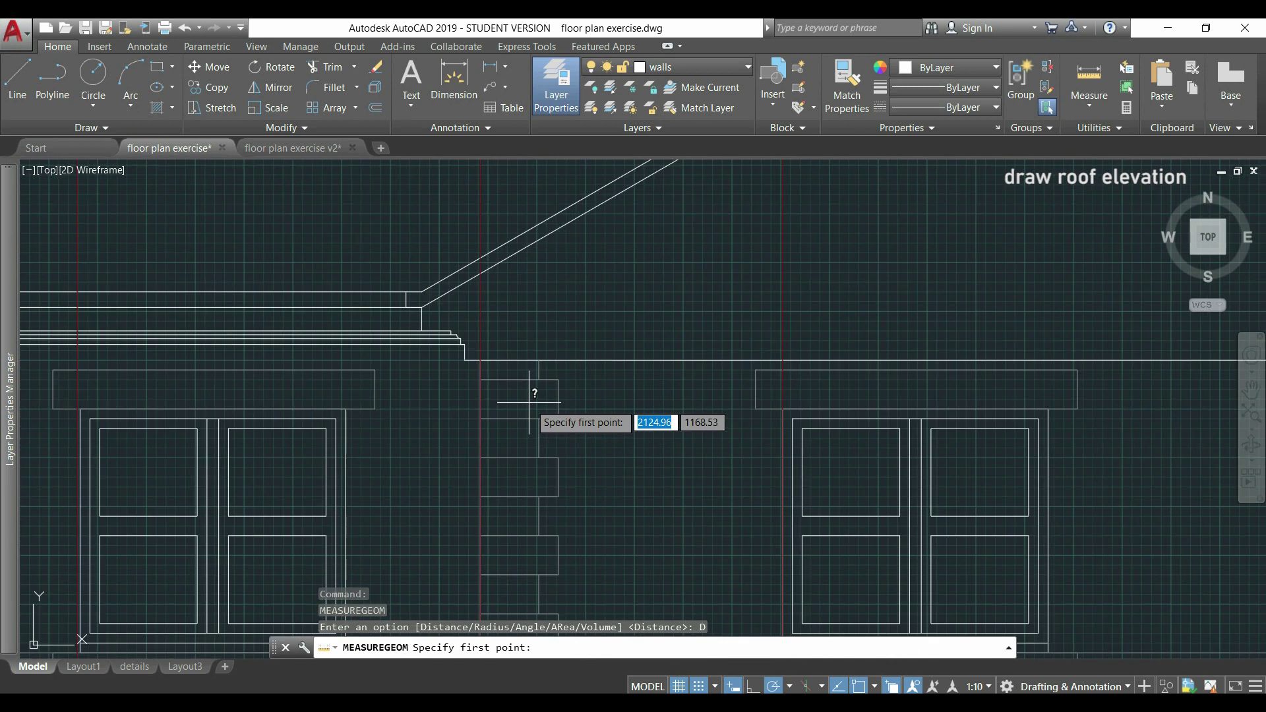
pyautogui.click(480, 359)
pyautogui.scroll(-5, 481, 359)
pyautogui.scroll(3, 883, 359)
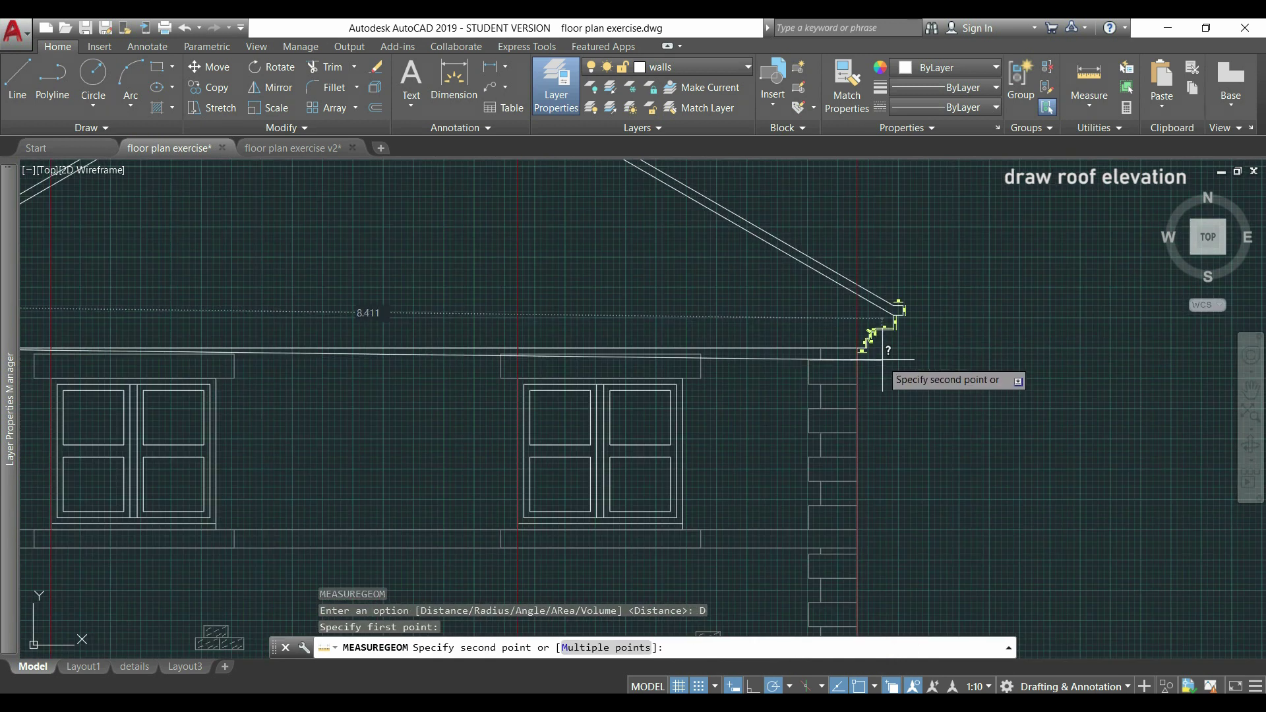
pyautogui.scroll(3, 882, 359)
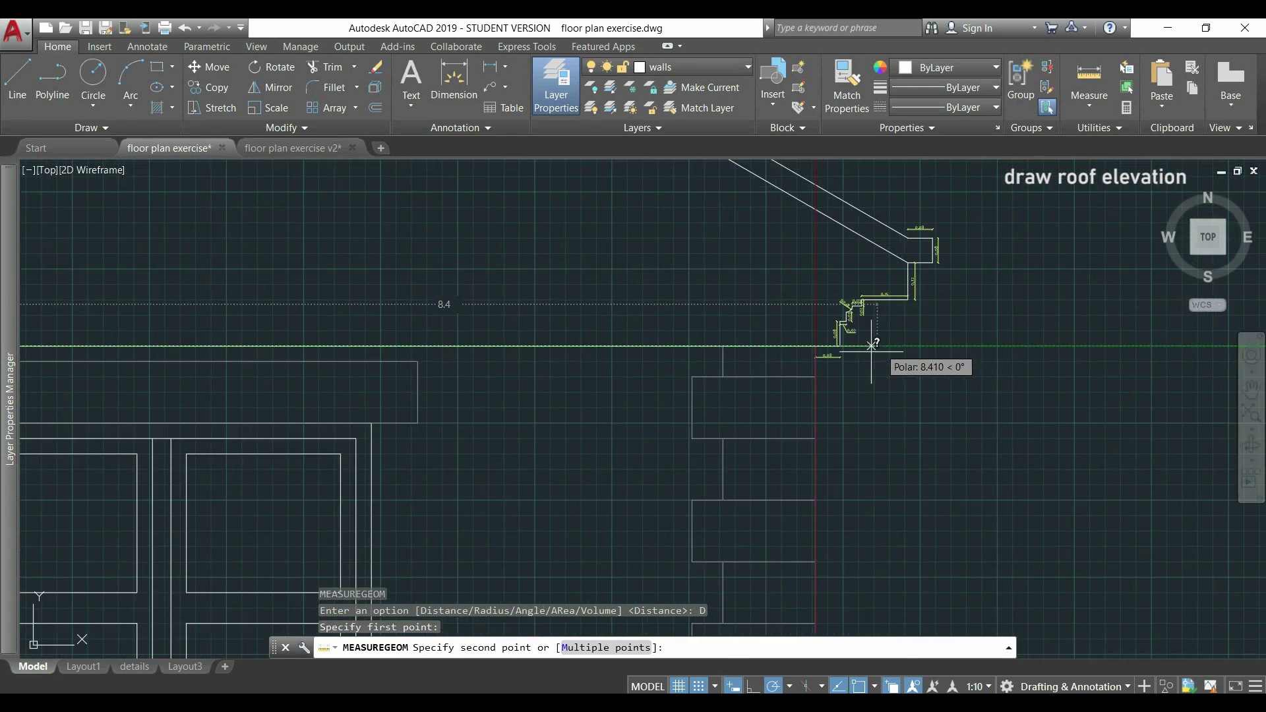
pyautogui.click(816, 345)
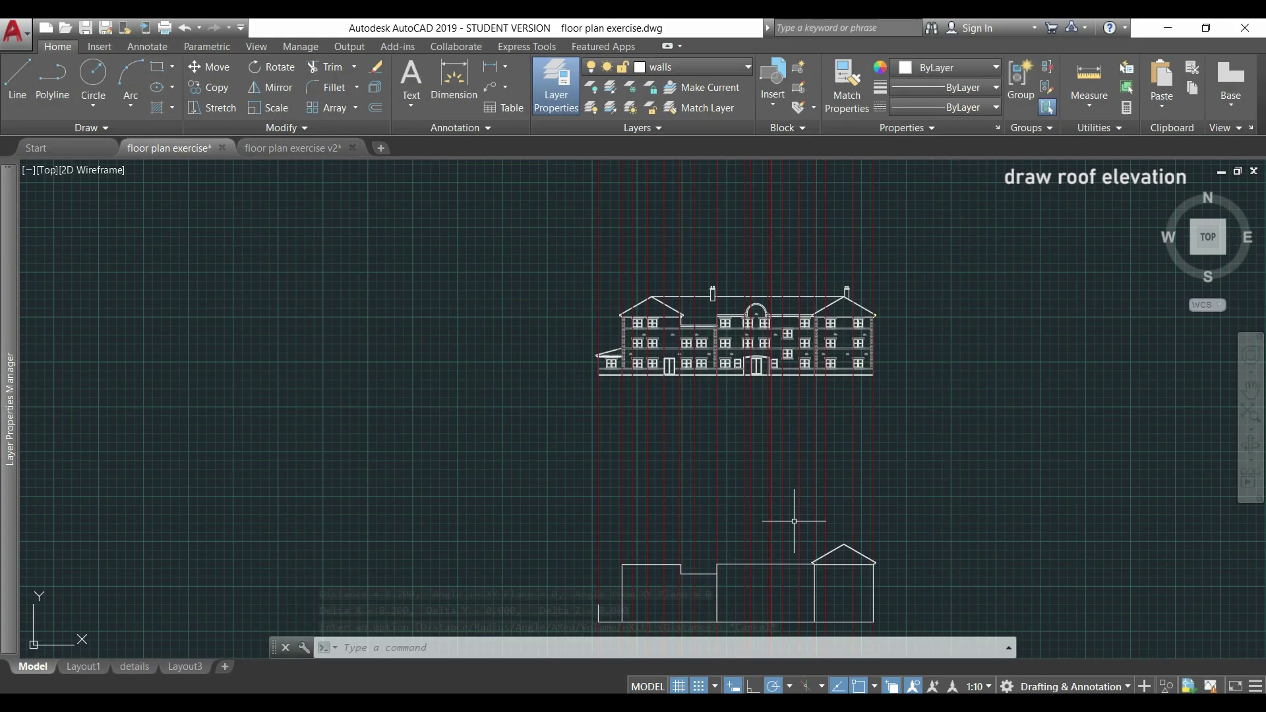
# Copy the outline elevation's right gable roof, eaves profiles, base line and right wall line from its right wall corner to the left block's top right corner
pyautogui.moveTo(805, 523); pyautogui.dragTo(743, 385, button='middle')
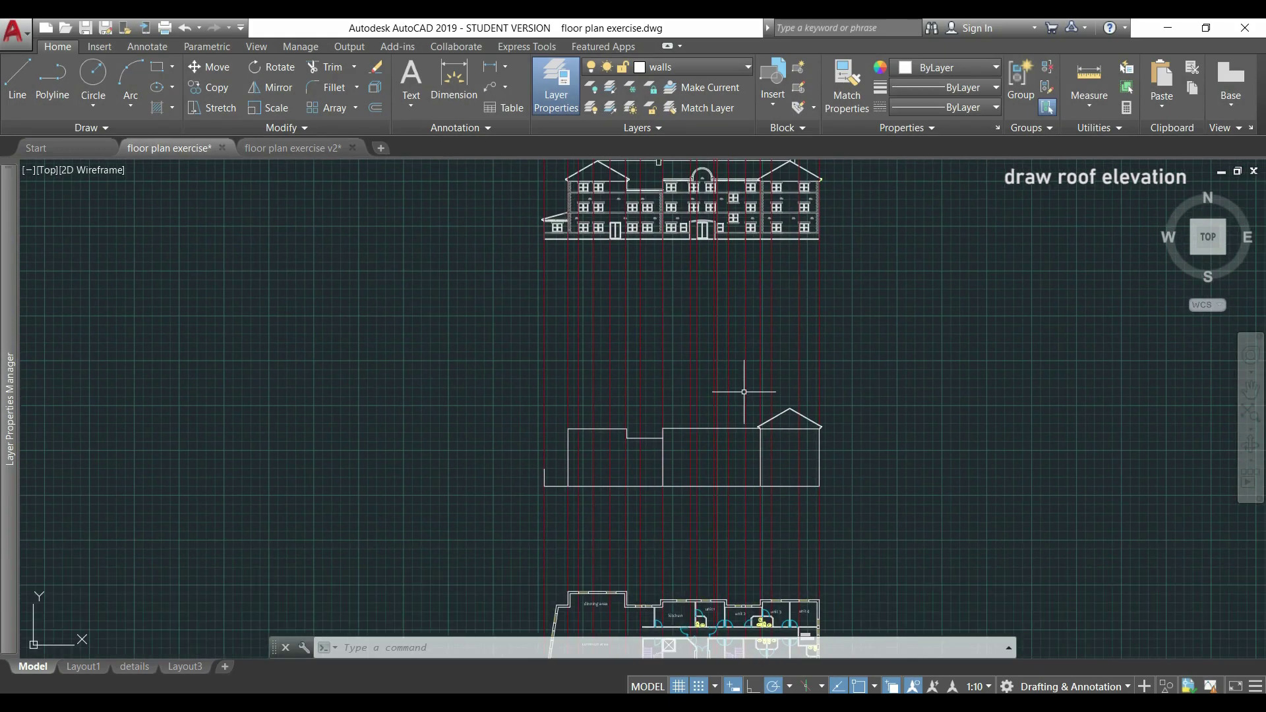
pyautogui.scroll(8, 752, 402)
pyautogui.scroll(2, 794, 406)
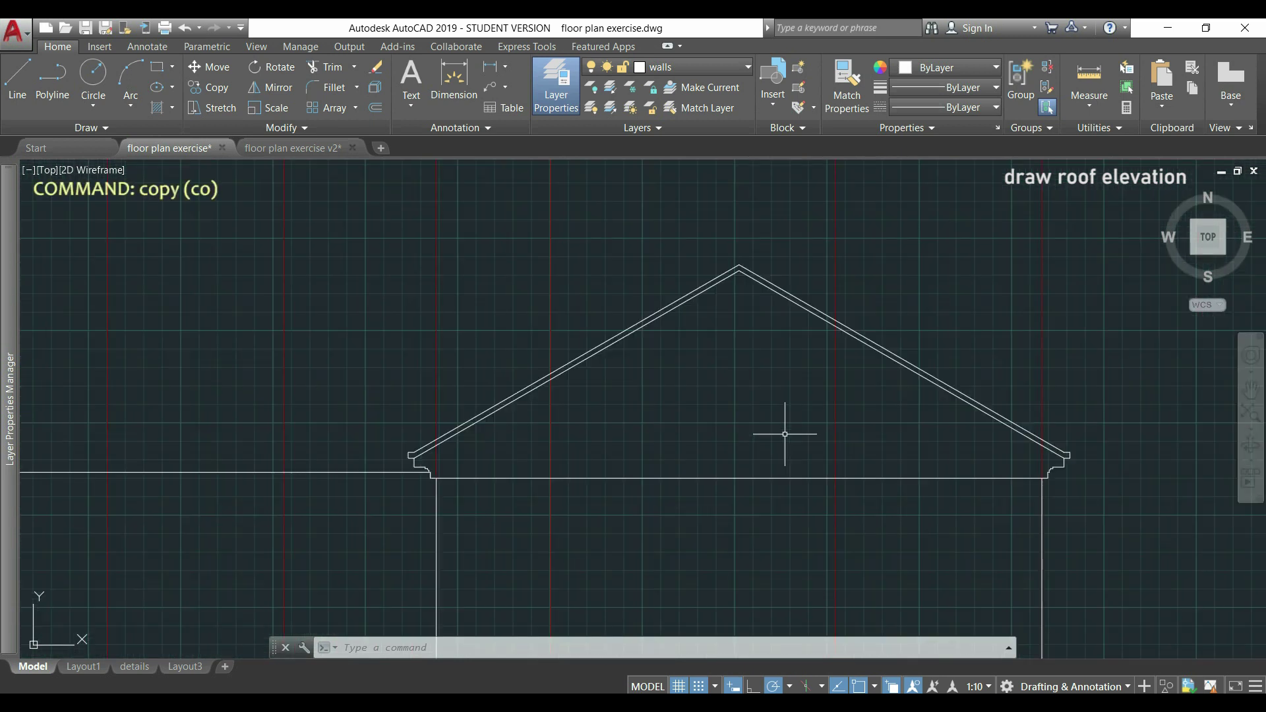
pyautogui.write('co')
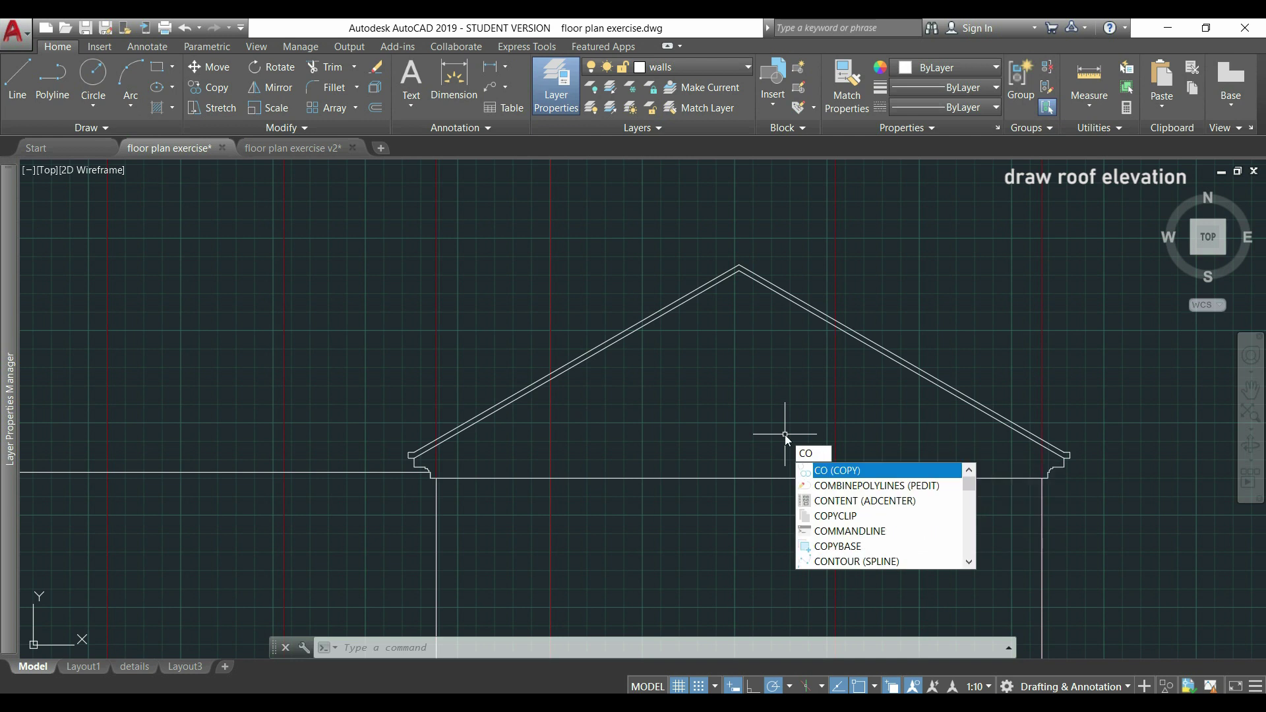
pyautogui.press('Return')
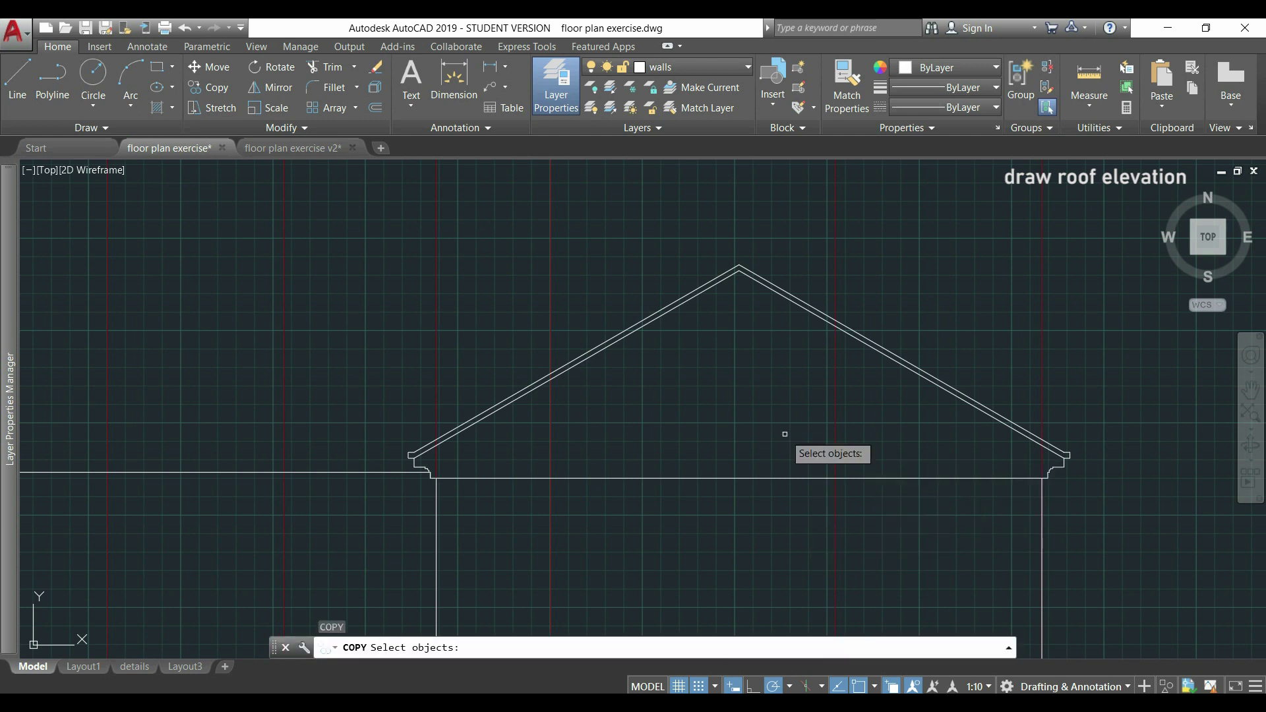
pyautogui.click(1106, 478)
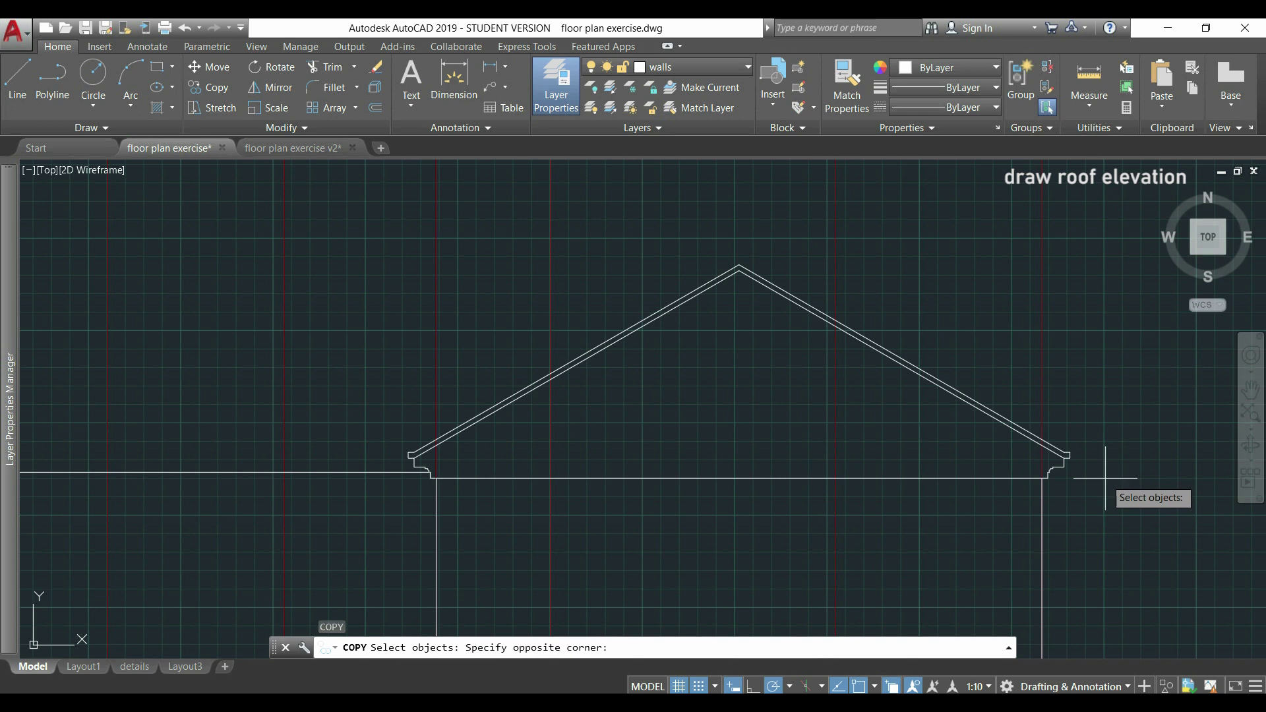
pyautogui.click(442, 263)
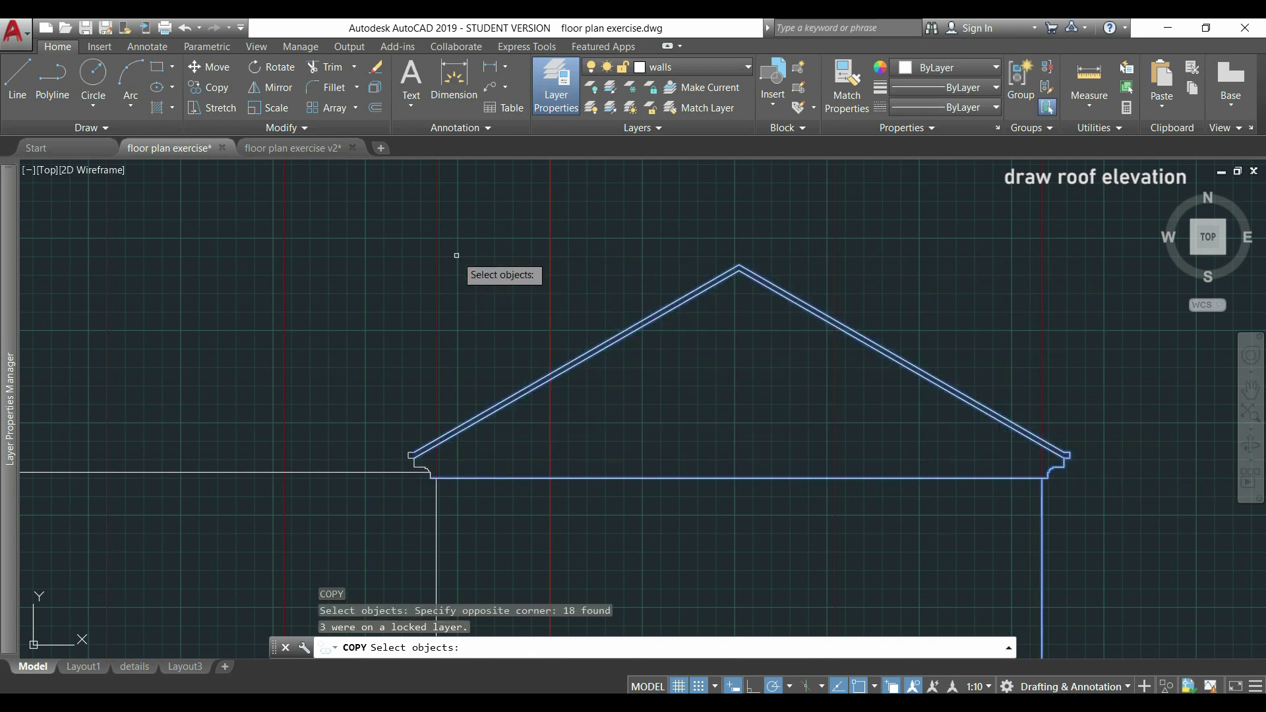
pyautogui.scroll(8, 462, 271)
pyautogui.click(430, 367)
pyautogui.click(314, 271)
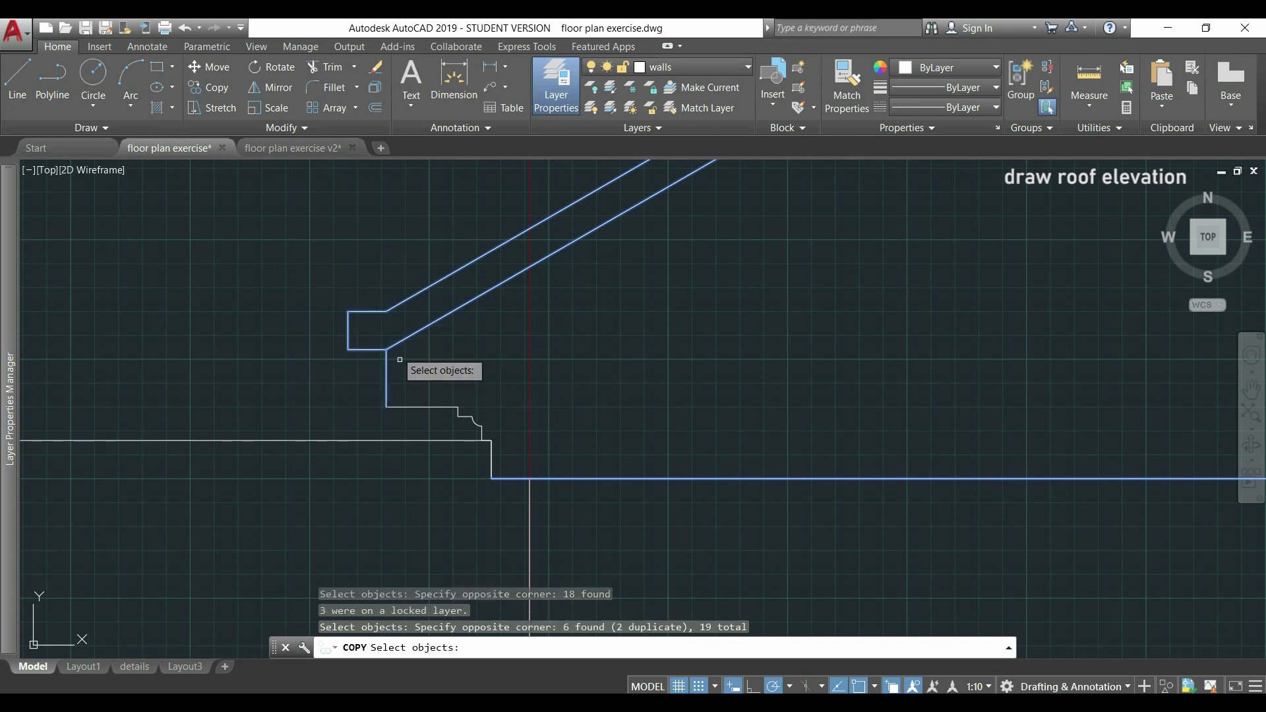
pyautogui.click(428, 407)
pyautogui.click(506, 434)
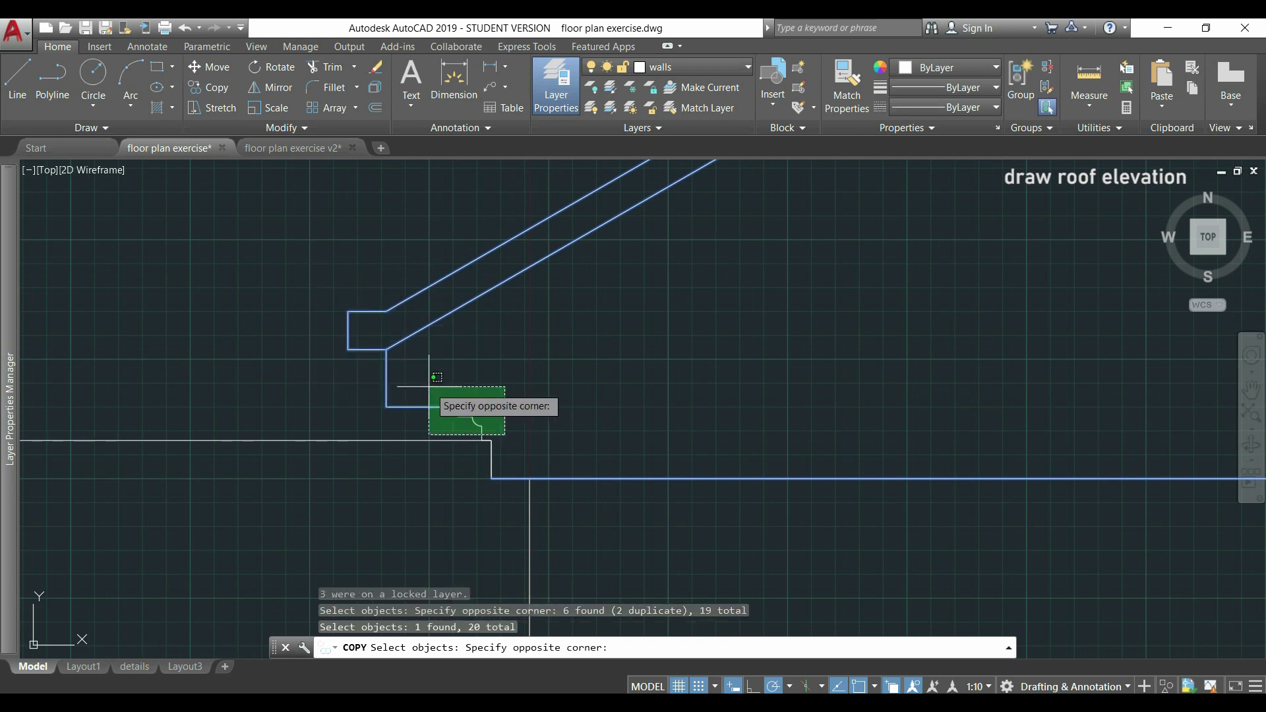
pyautogui.click(429, 387)
pyautogui.click(492, 458)
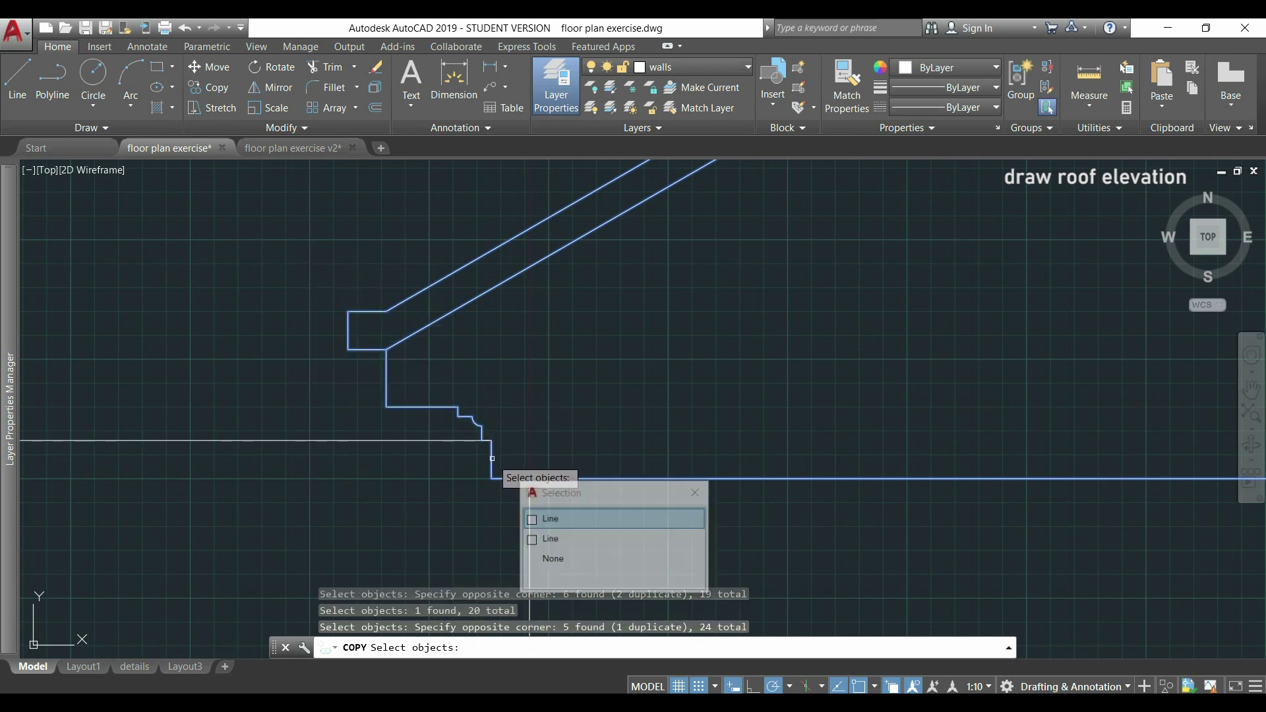
pyautogui.click(563, 521)
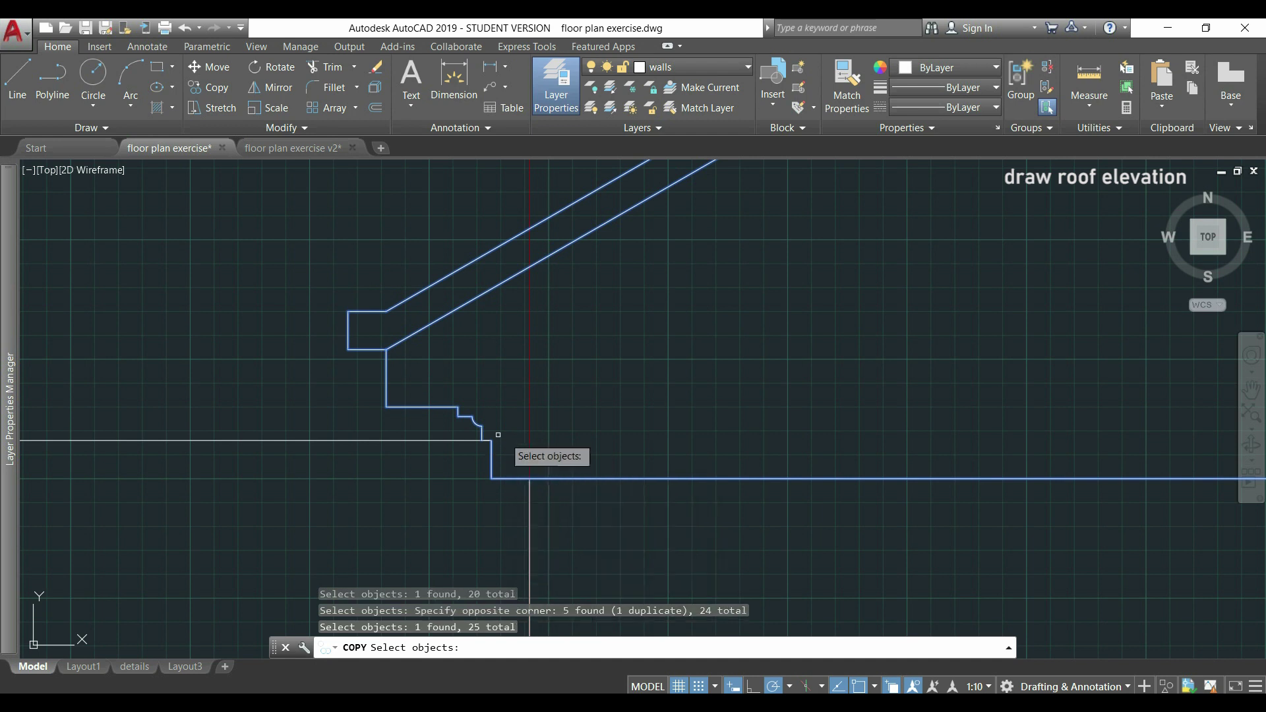
pyautogui.click(487, 442)
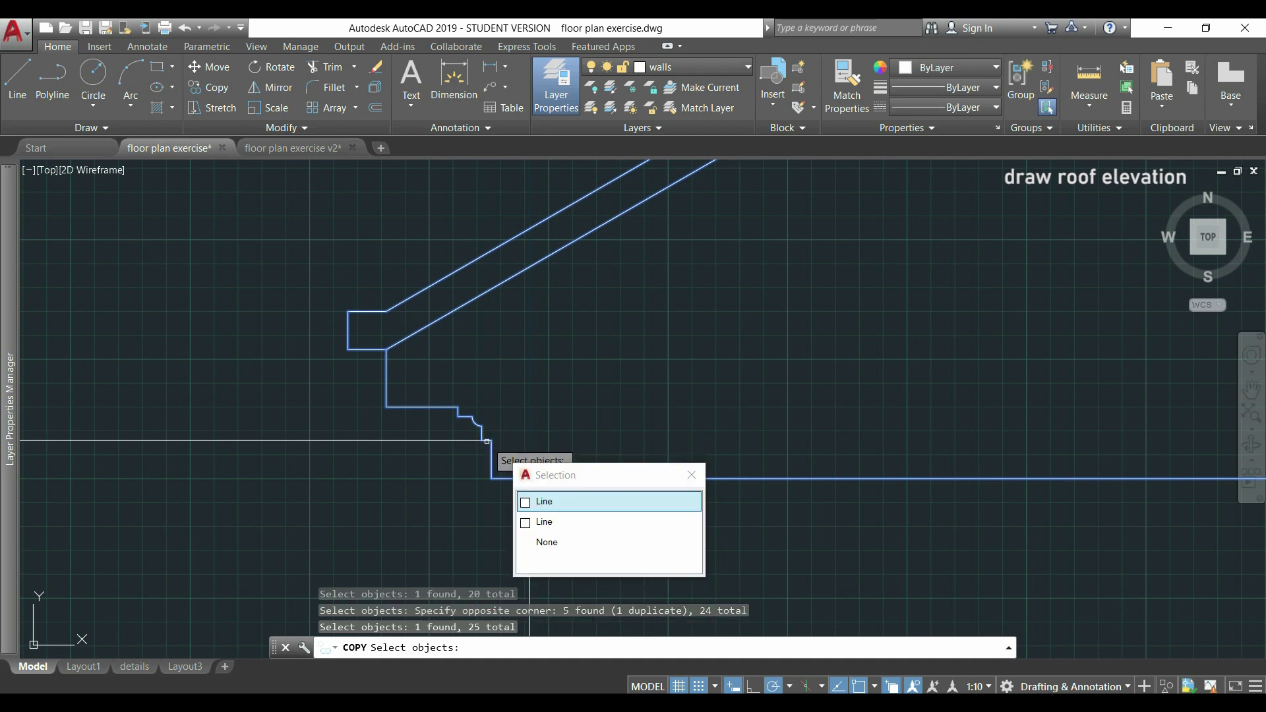
pyautogui.click(550, 497)
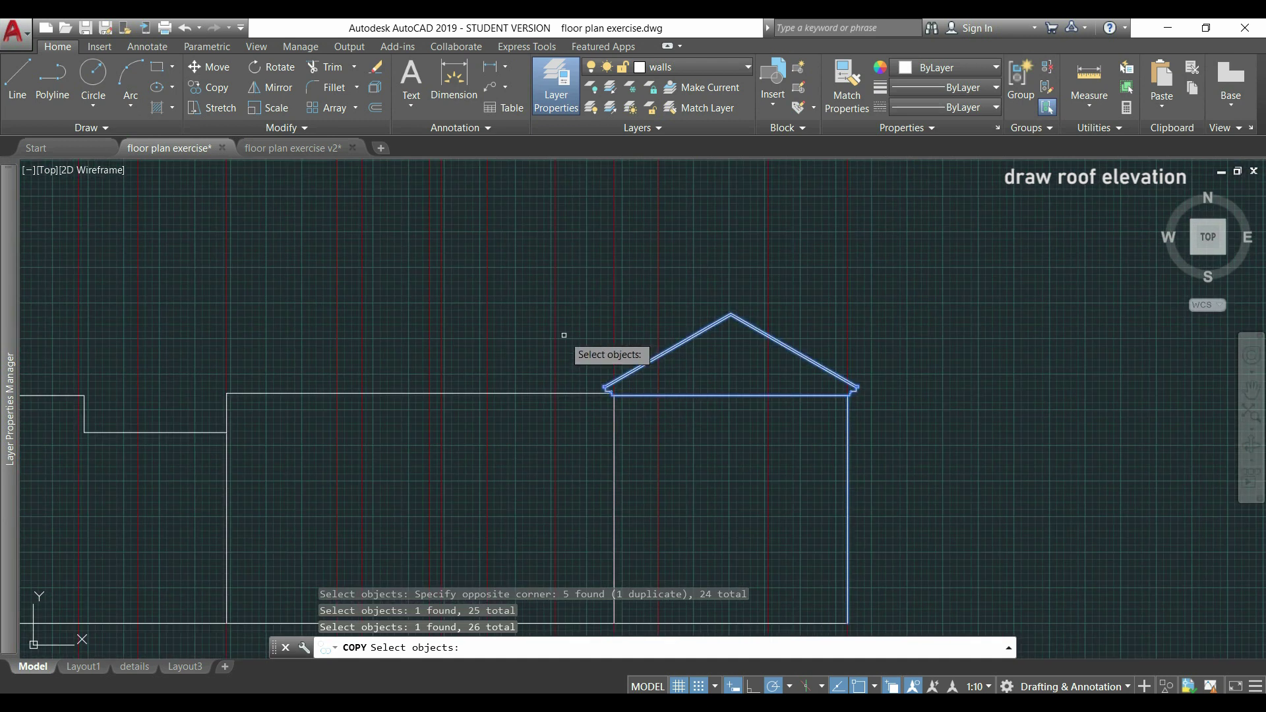
pyautogui.press('Return')
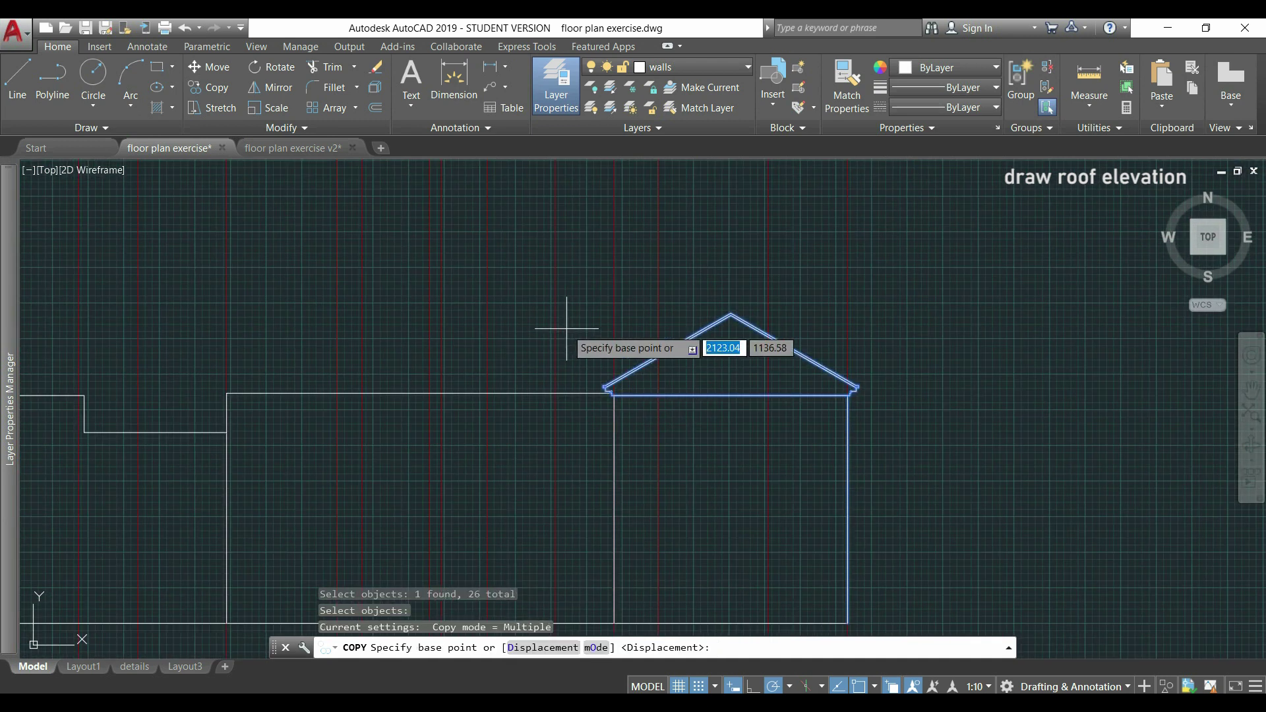
pyautogui.scroll(-2, 568, 330)
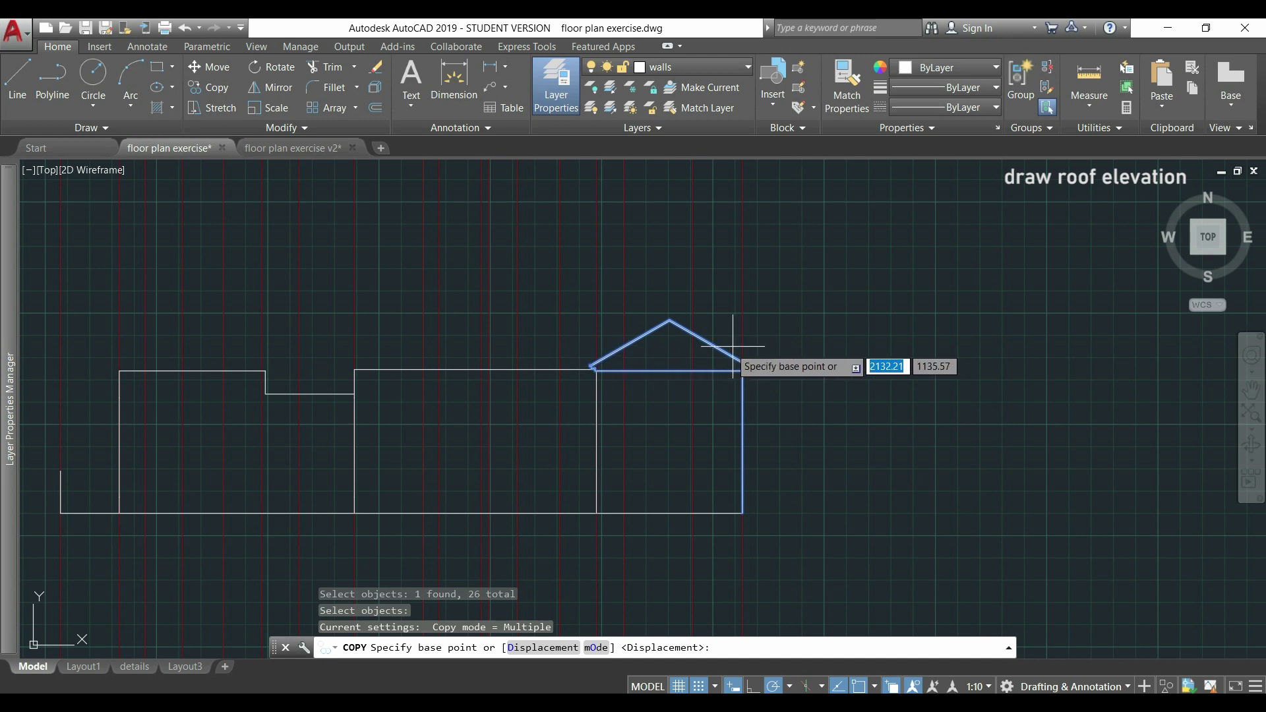
pyautogui.scroll(5, 741, 354)
pyautogui.scroll(4, 810, 425)
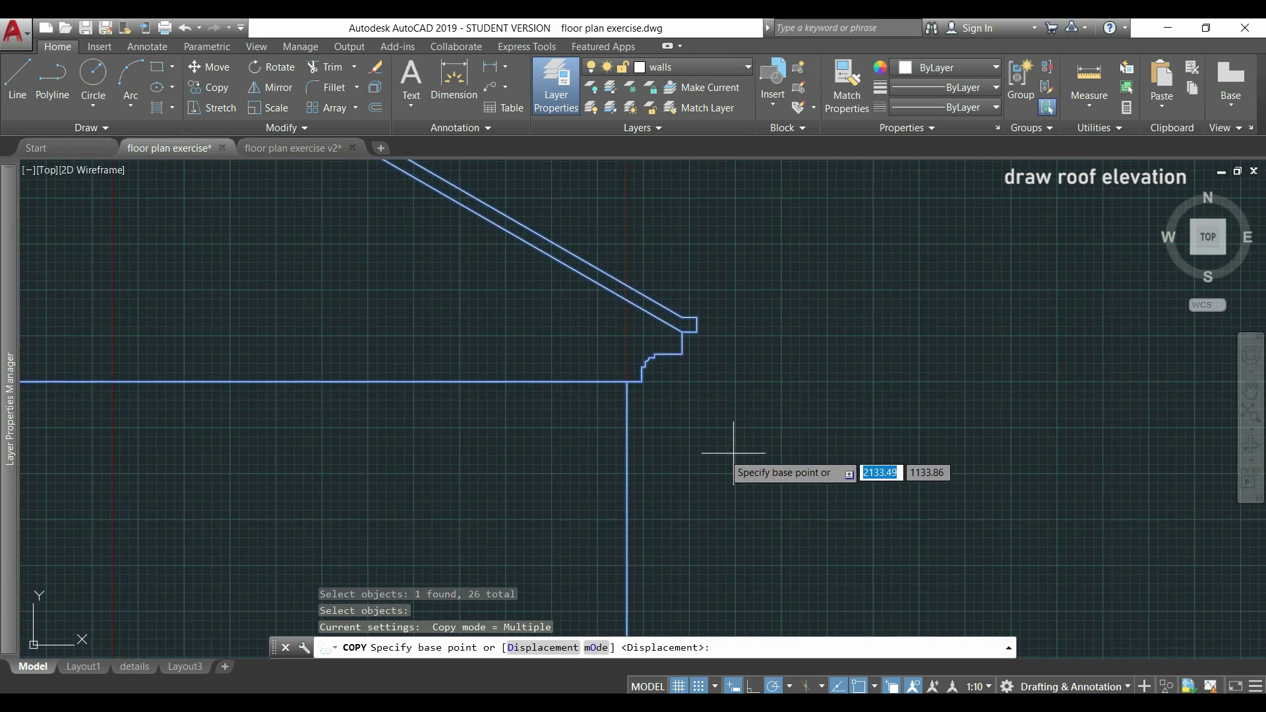
pyautogui.click(628, 382)
pyautogui.scroll(-6, 630, 373)
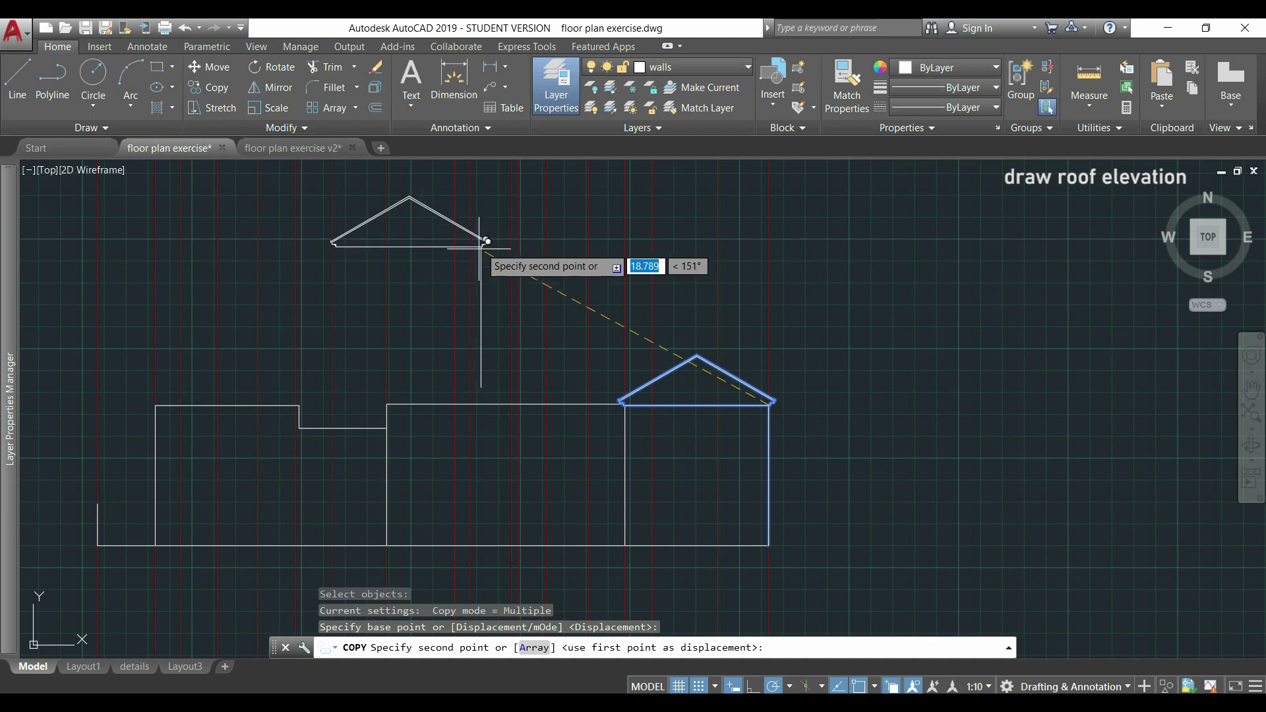
pyautogui.moveTo(376, 355); pyautogui.dragTo(614, 316, button='middle')
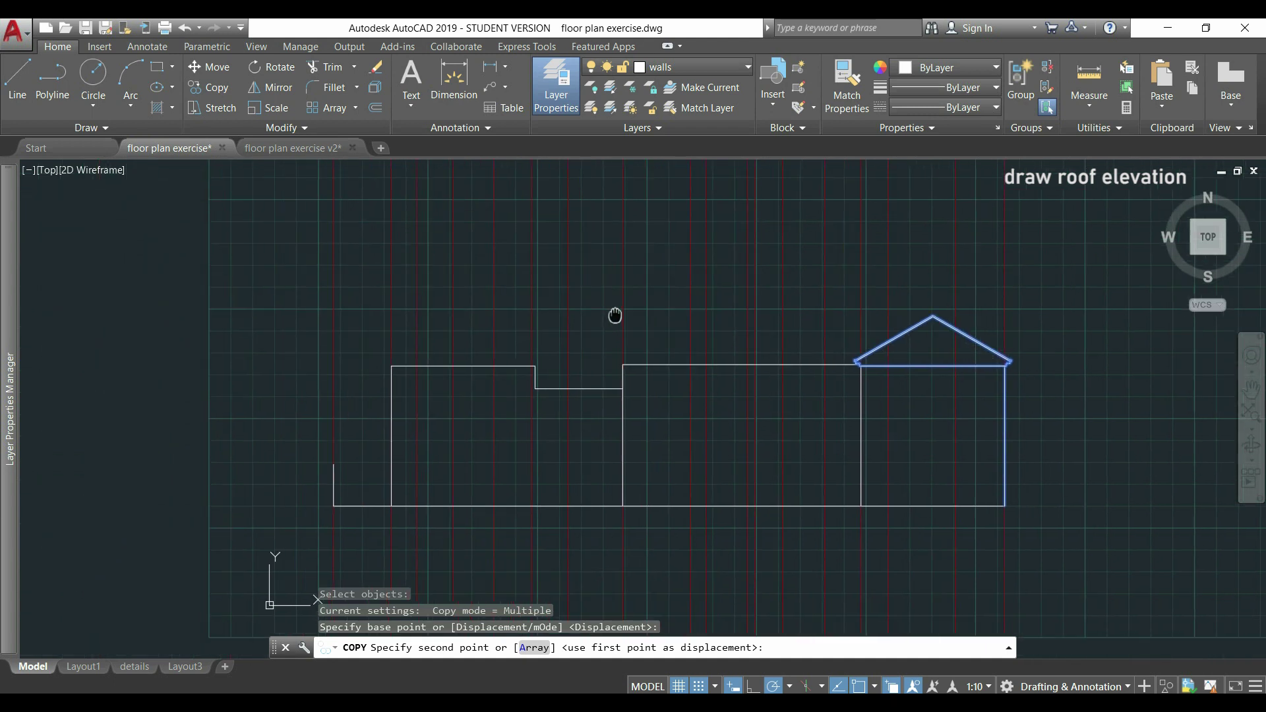
pyautogui.scroll(4, 635, 345)
pyautogui.scroll(2, 634, 345)
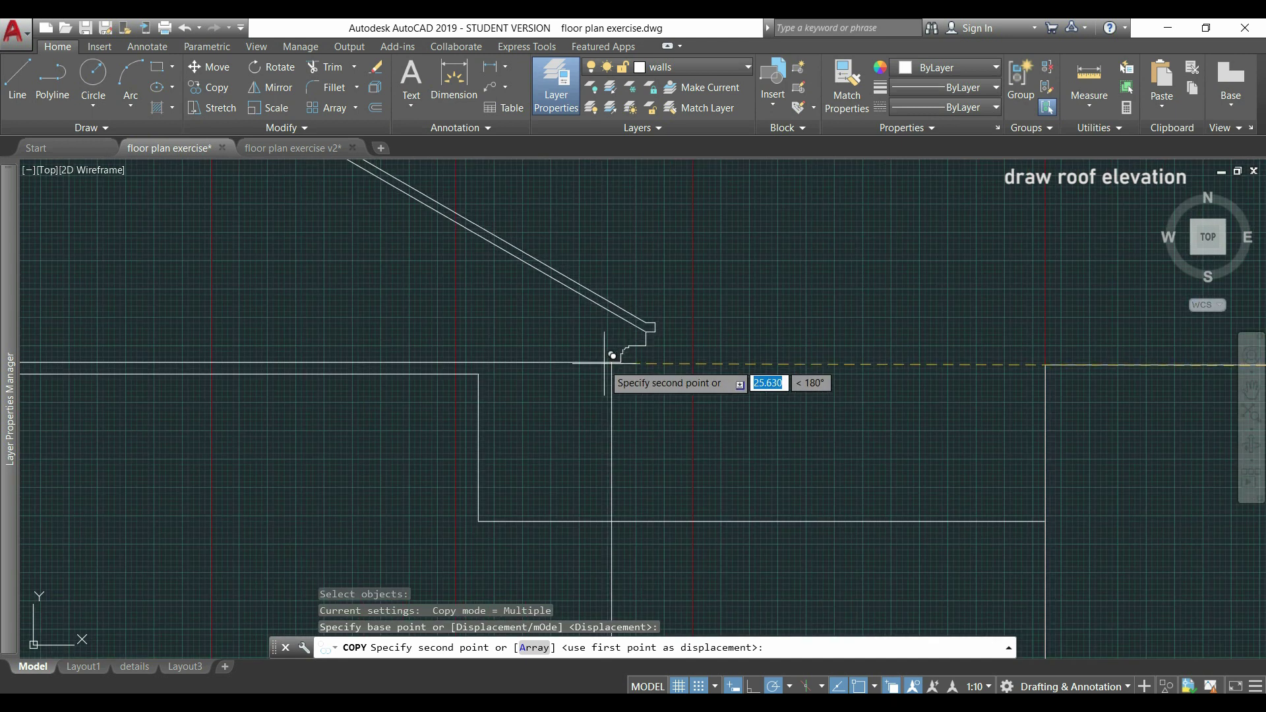
pyautogui.click(481, 374)
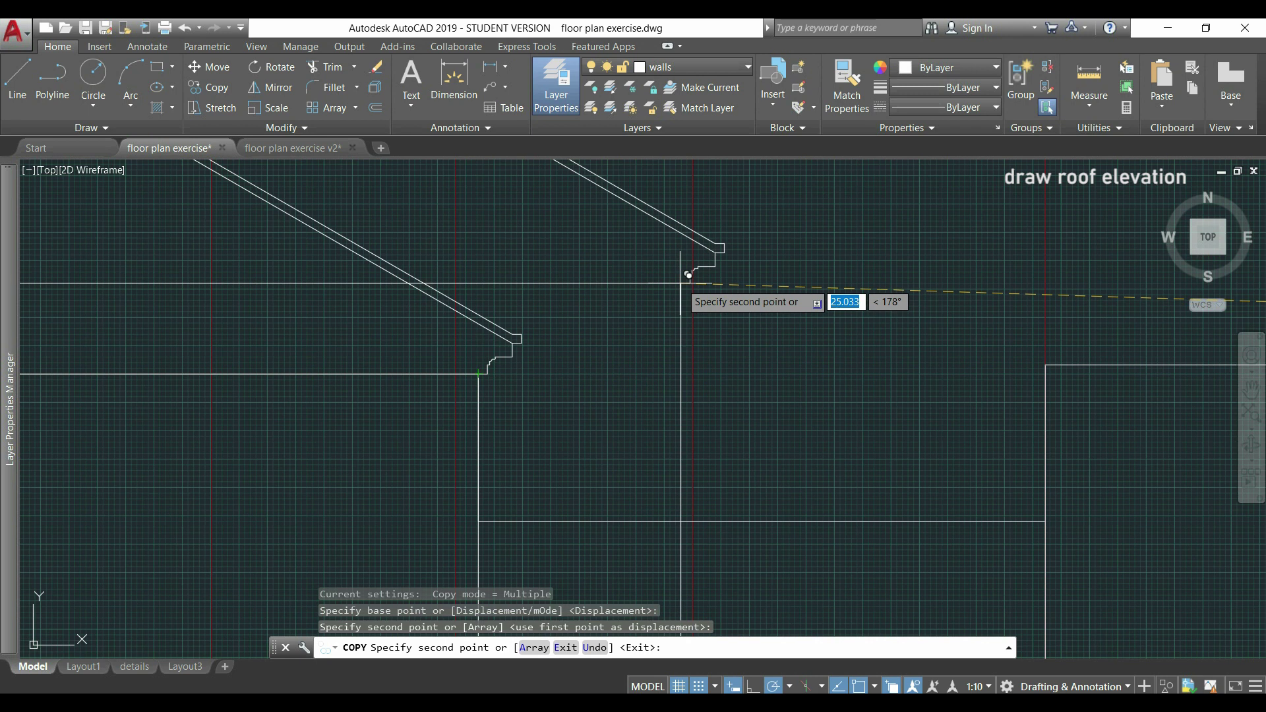
pyautogui.press('Escape')
# Delete the copied full-height wall line beneath the right eave of the left gable
pyautogui.scroll(-5, 680, 282)
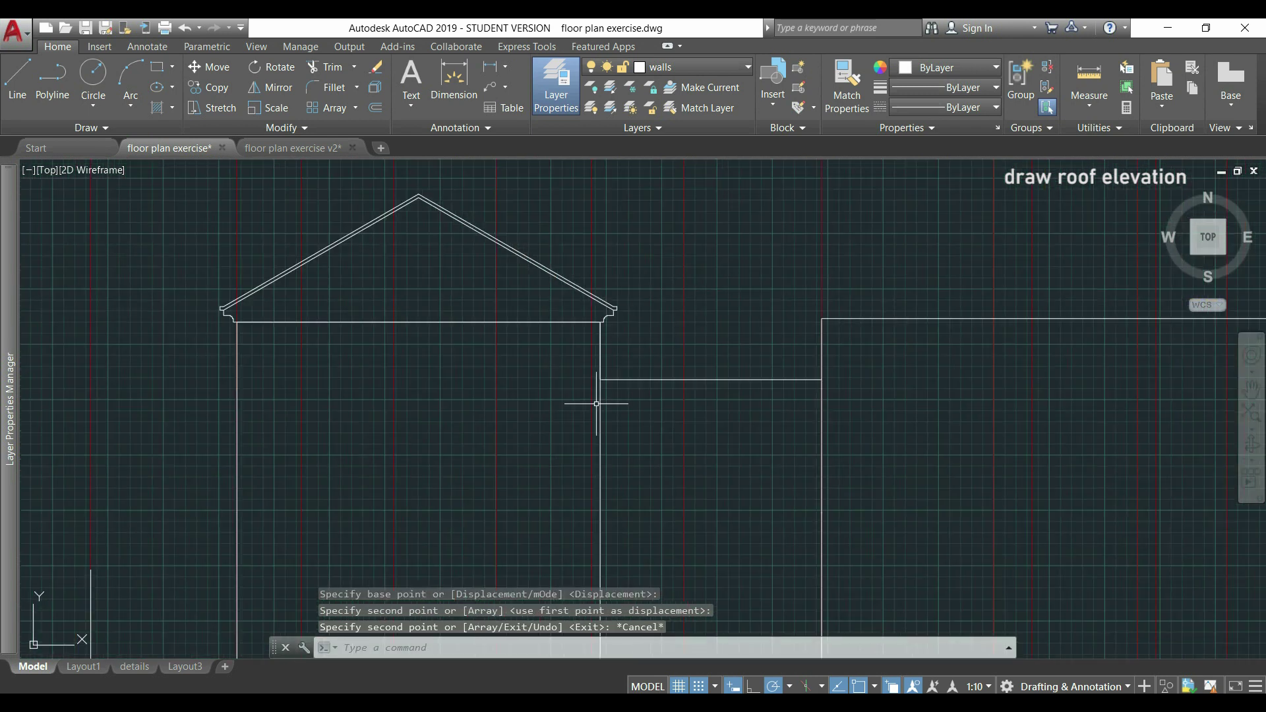
pyautogui.click(598, 438)
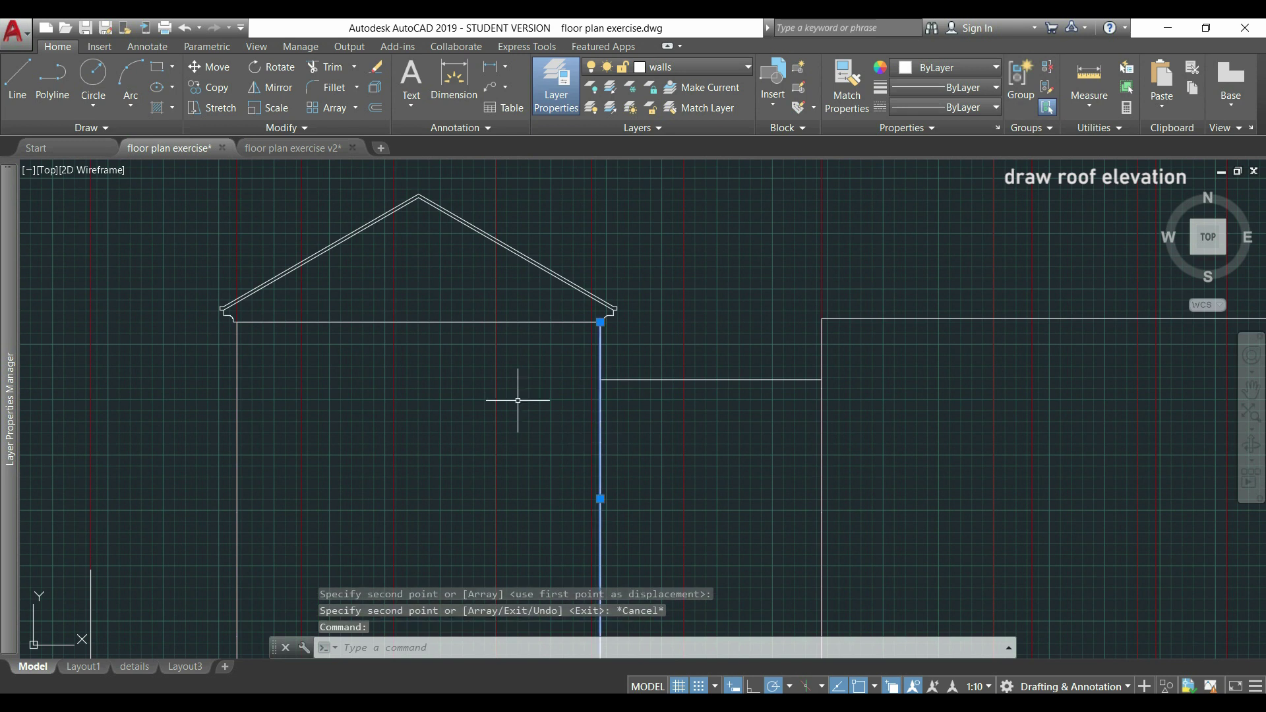
pyautogui.press('Delete')
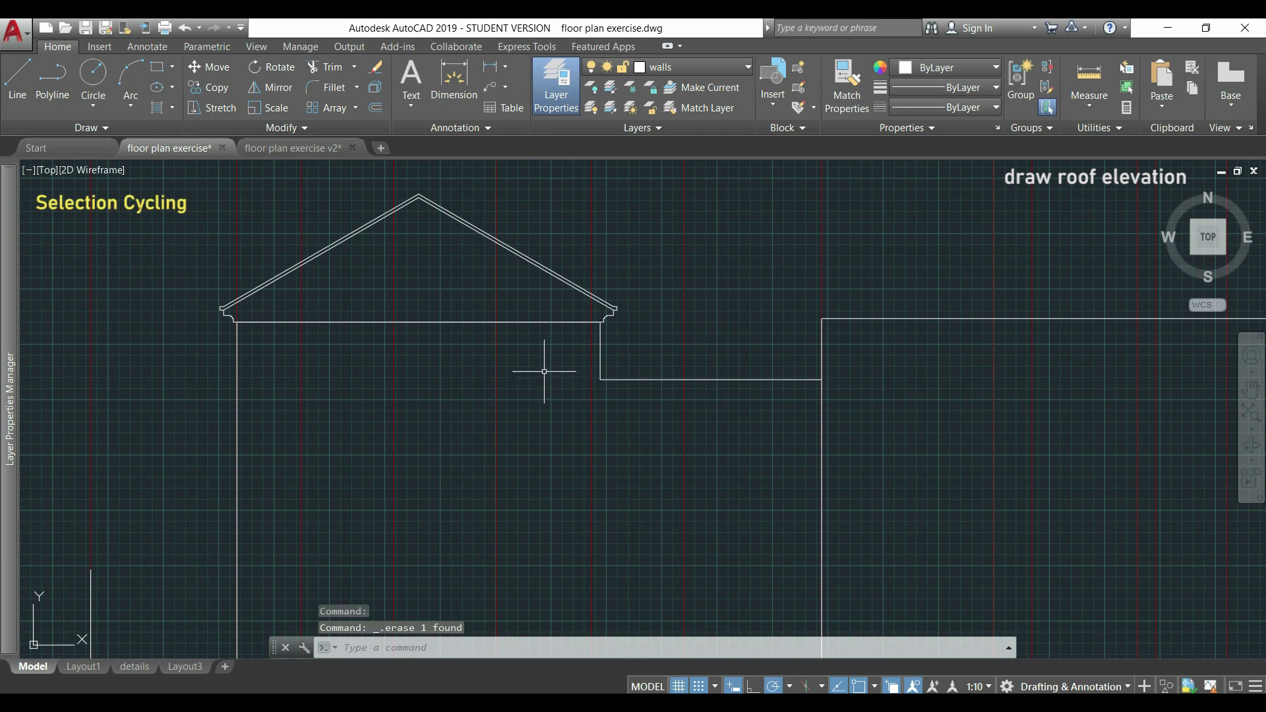
pyautogui.moveTo(531, 321)
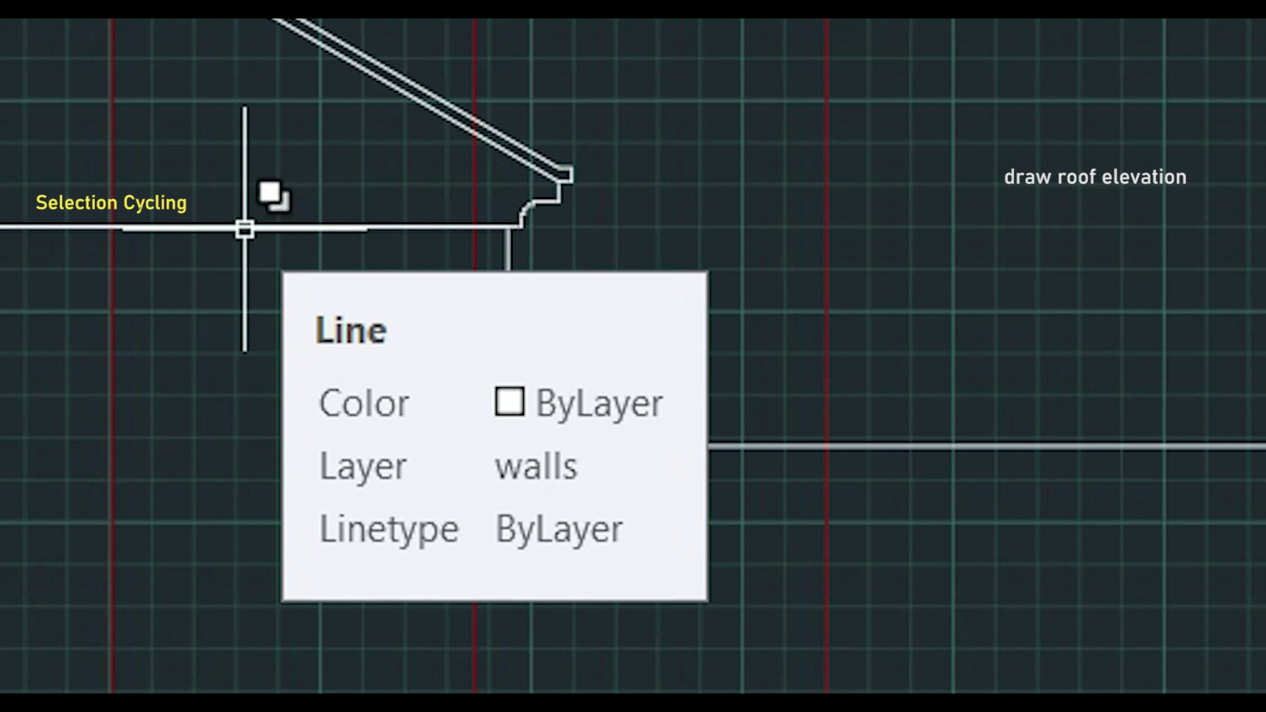
# Check the overlapping lines along the left gable's base, turn off Selection Cycling and dismiss the selection list
pyautogui.moveTo(244, 227)
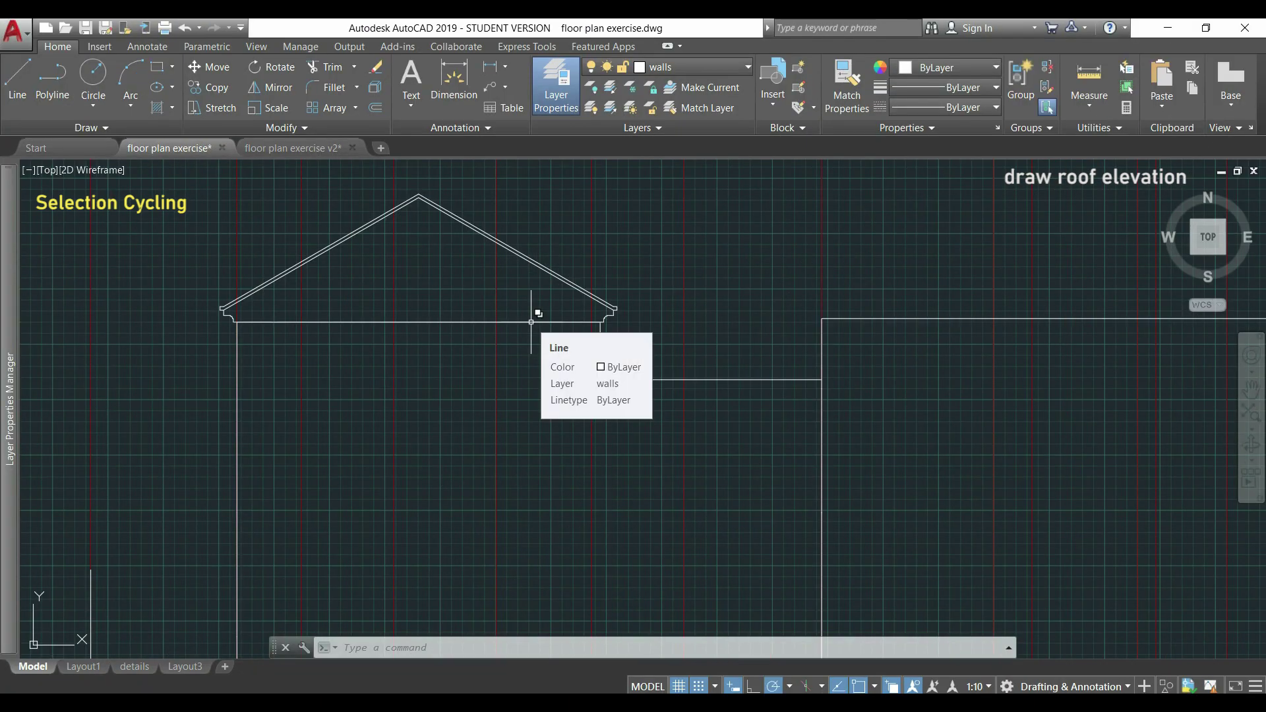
pyautogui.click(531, 322)
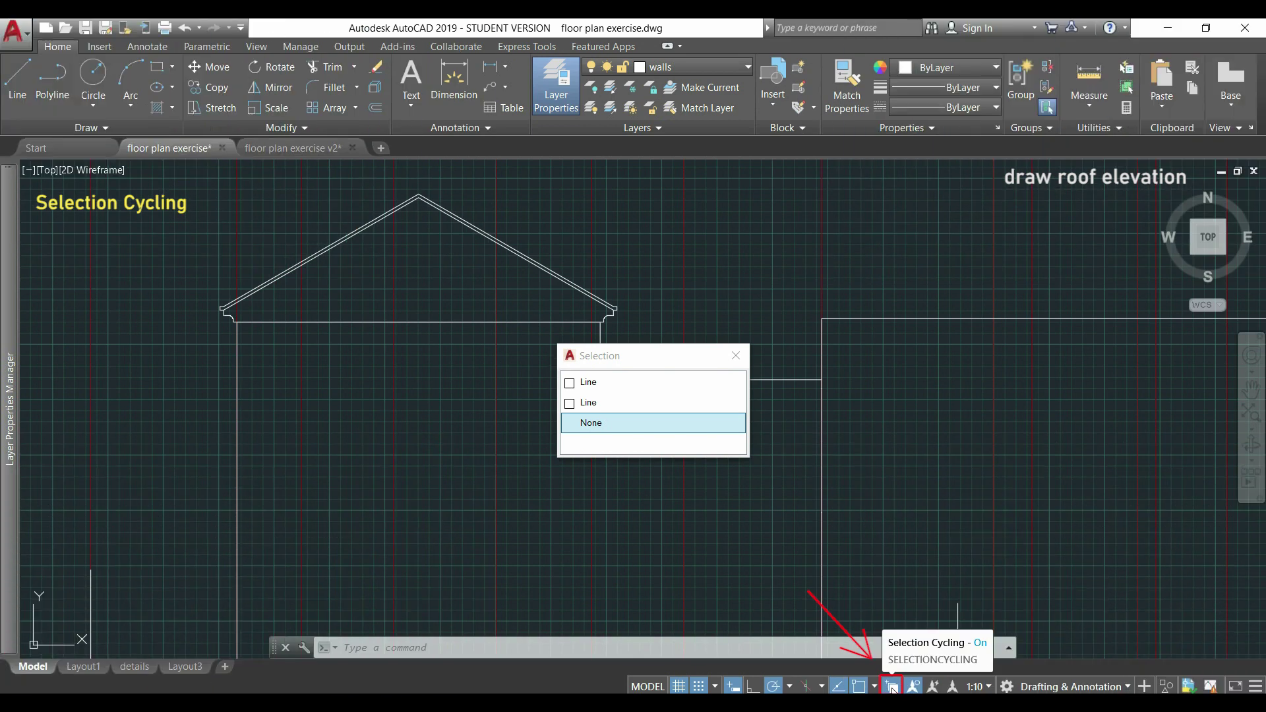
pyautogui.click(892, 688)
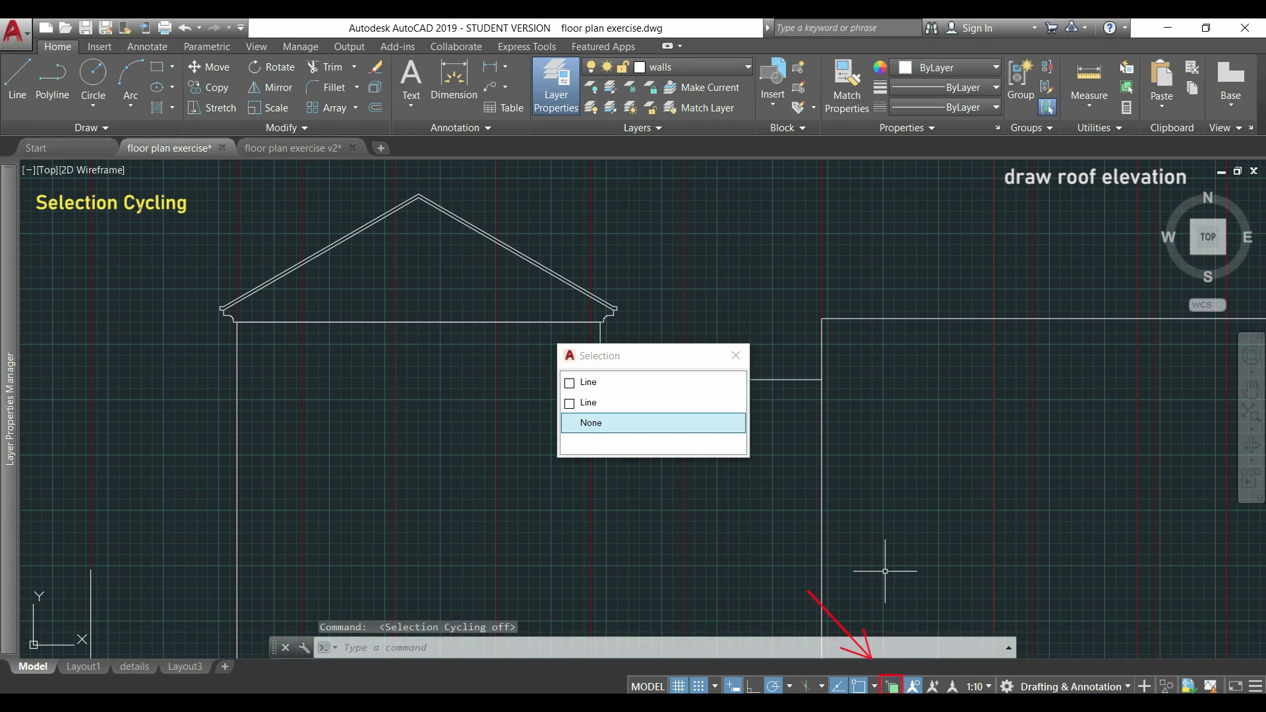
pyautogui.click(737, 357)
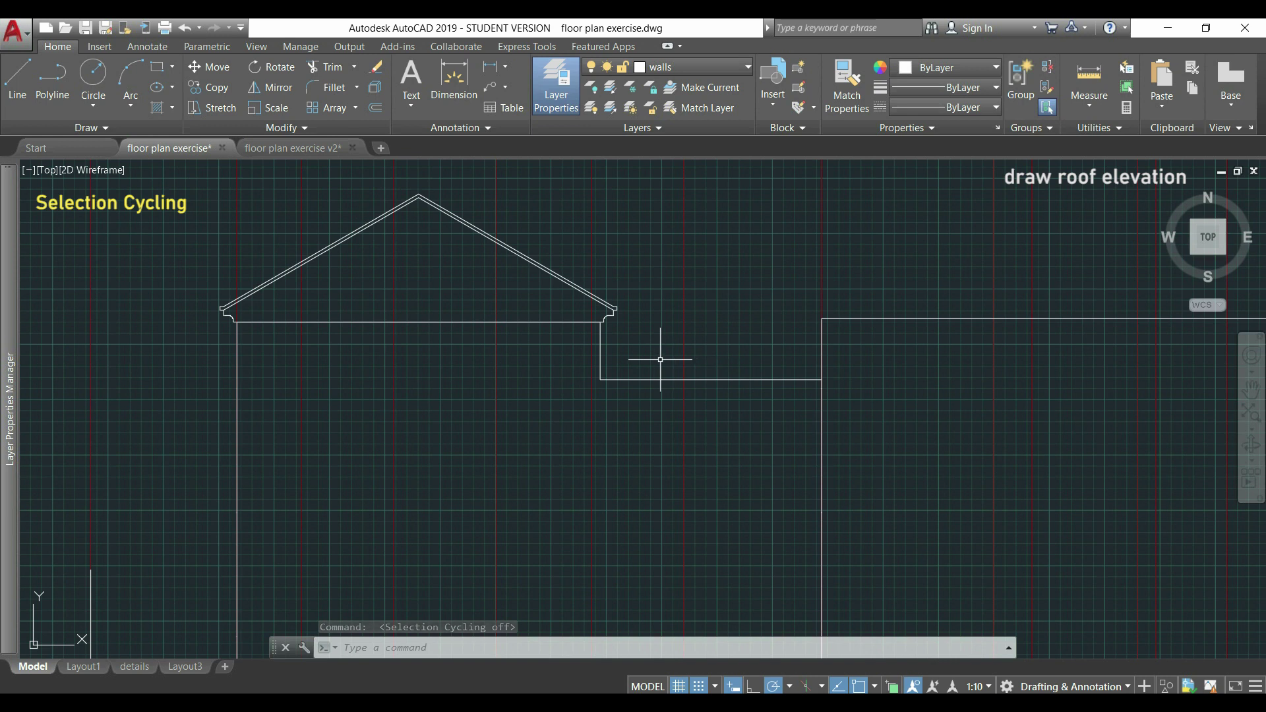
# Try selecting the left gable's base line without cycling, clear the selection and turn Selection Cycling back on
pyautogui.click(553, 323)
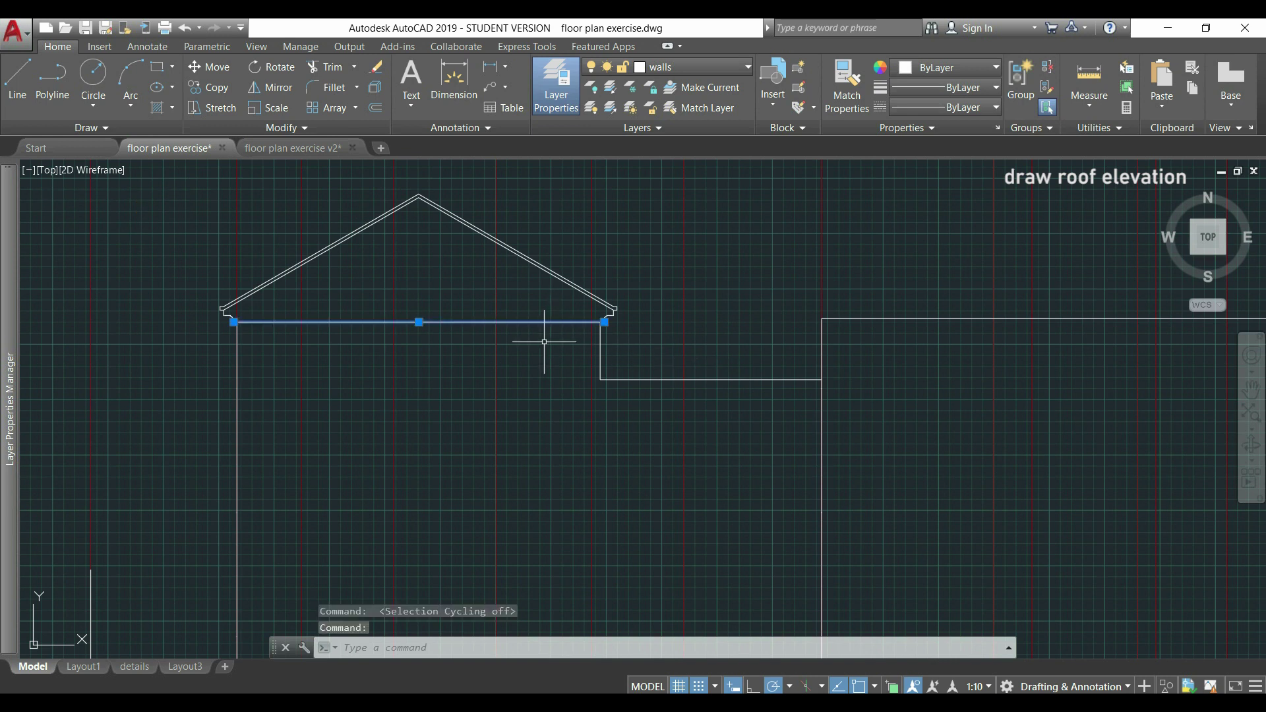
pyautogui.scroll(4, 524, 328)
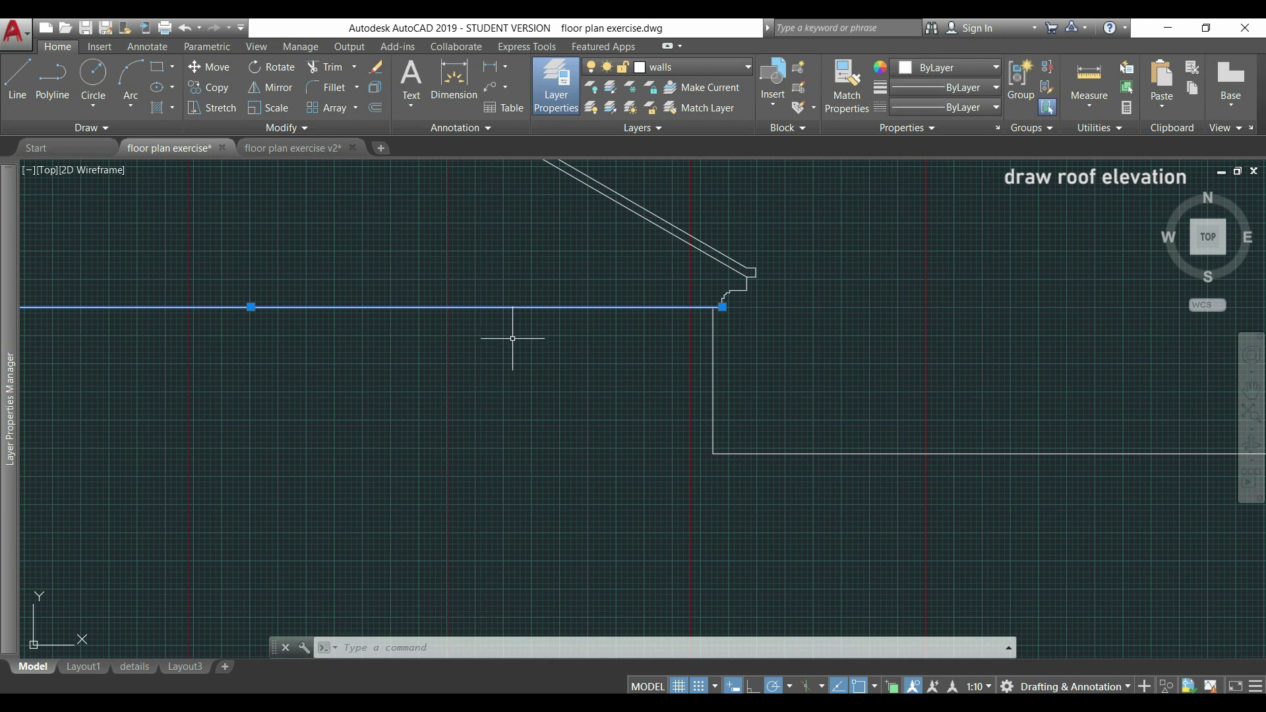
pyautogui.press('Escape')
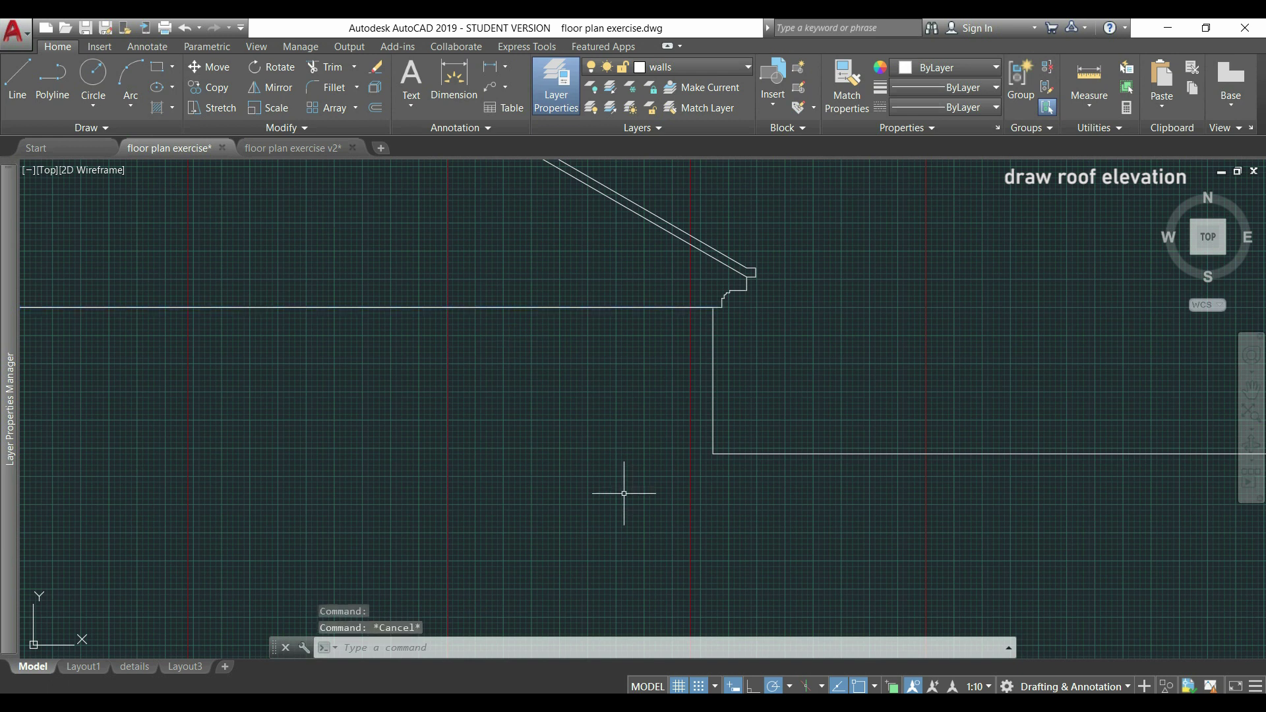
pyautogui.click(891, 687)
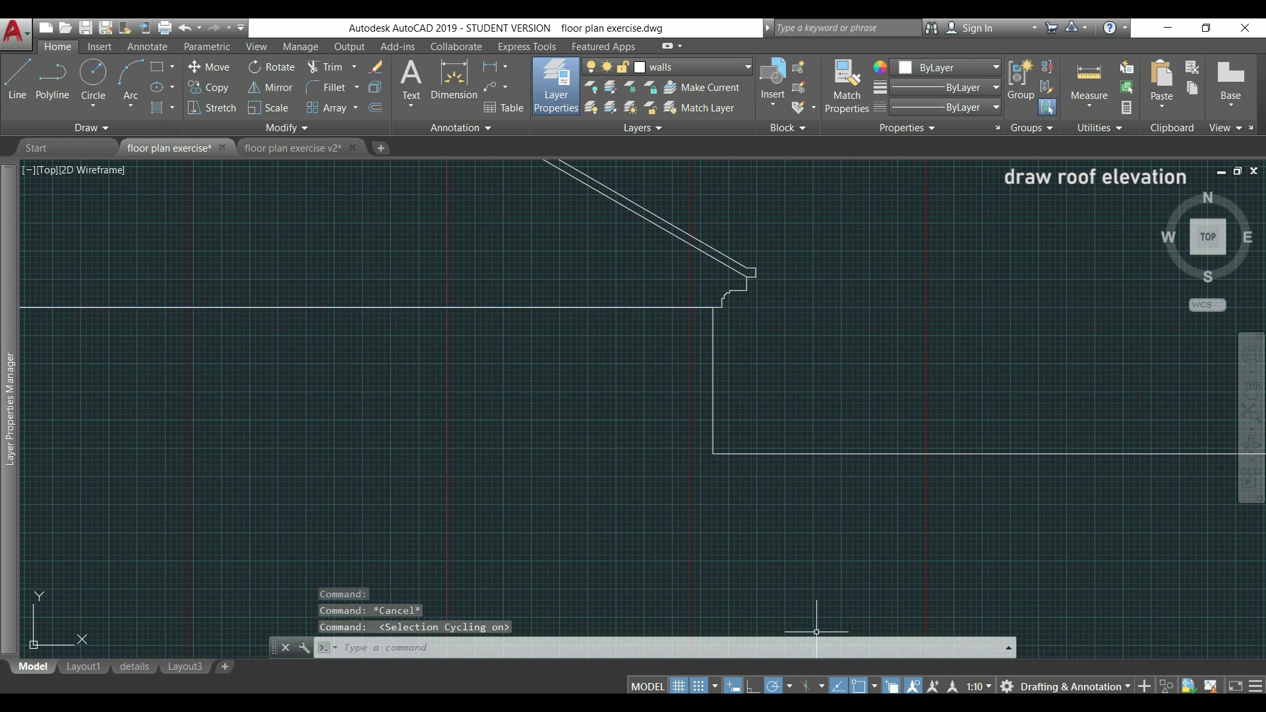
# Delete the duplicate wall-to-wall line that overlaps the left gable's base line
pyautogui.click(589, 306)
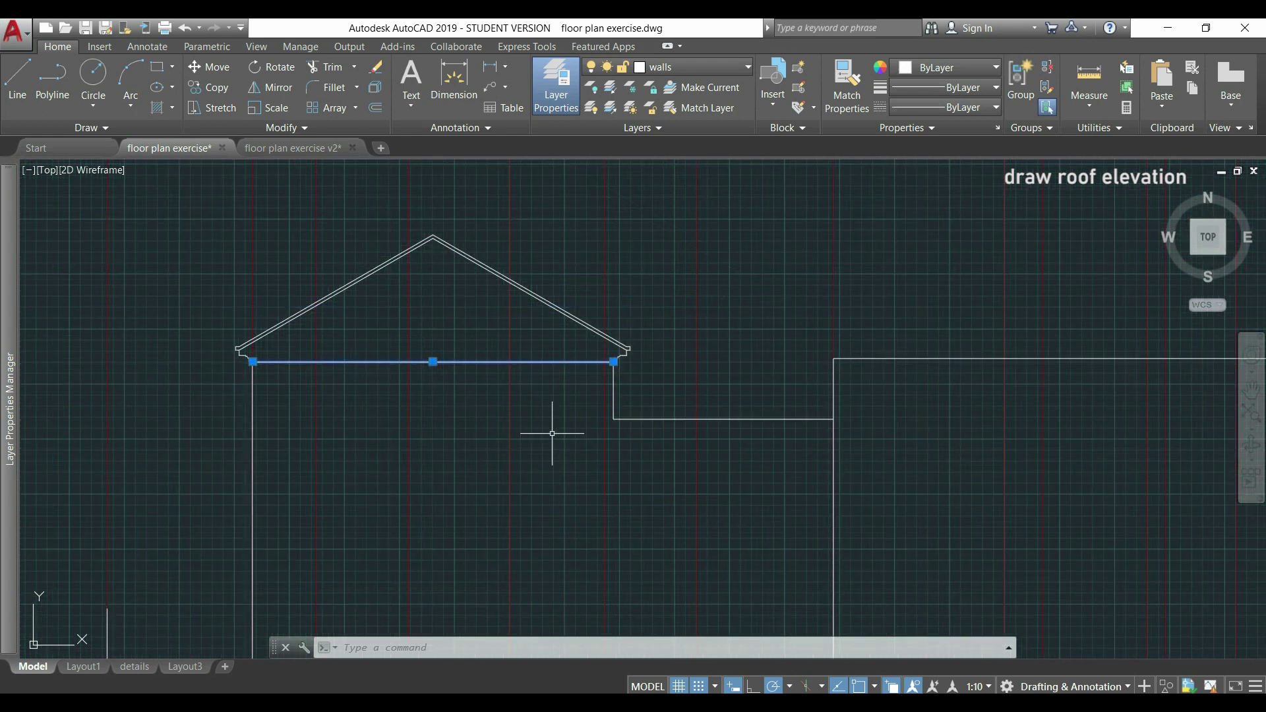
pyautogui.press('Delete')
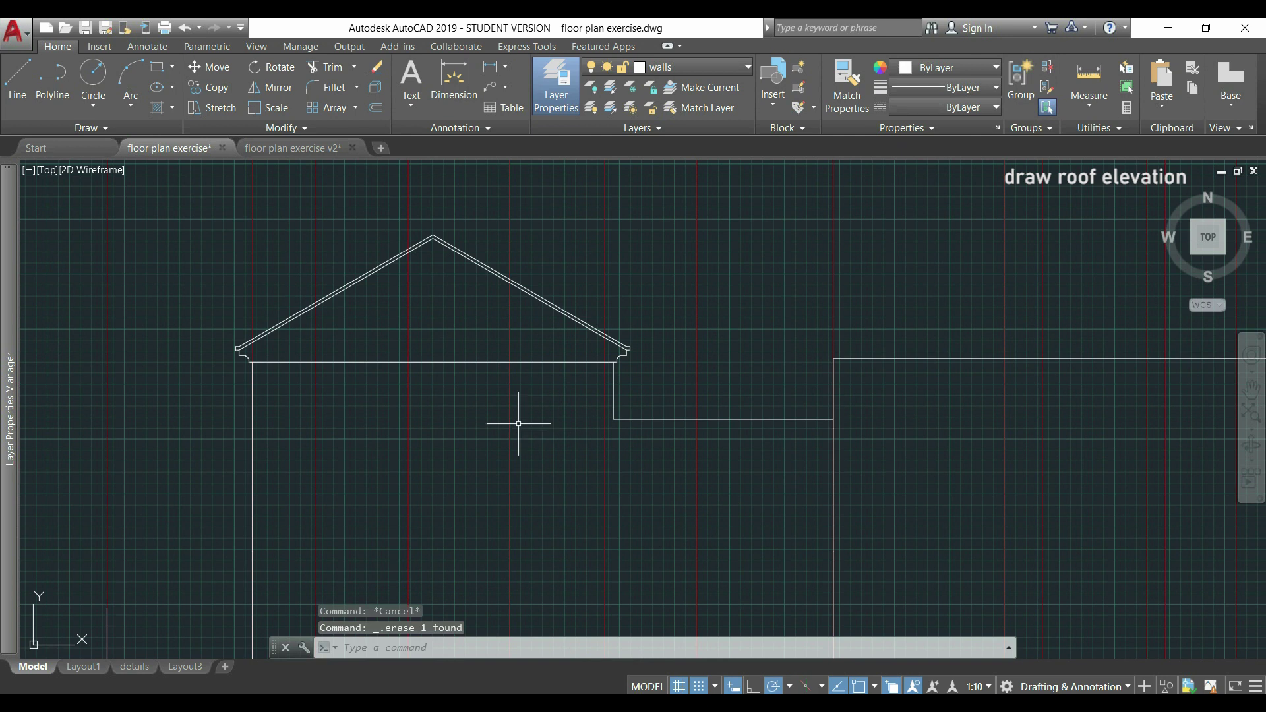
# Compare the left eave of the detailed elevation, then start a line at the outline's left wall corner under the gable
pyautogui.scroll(-4, 517, 424)
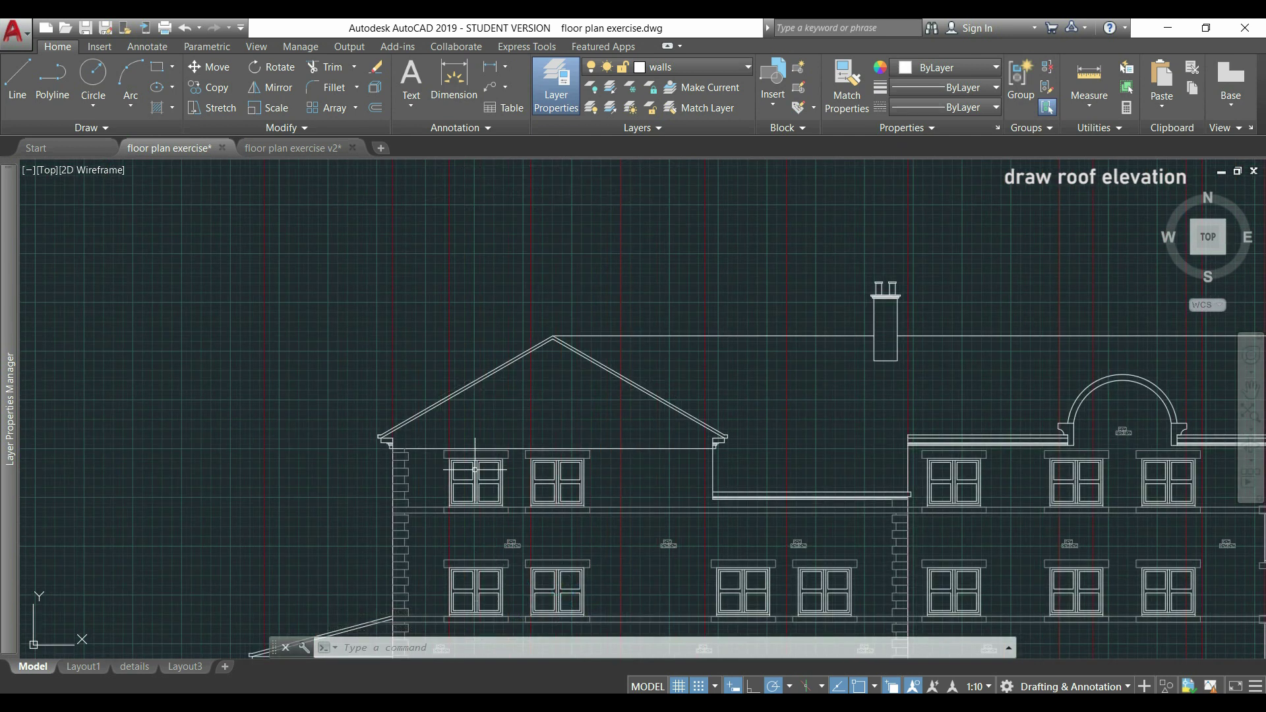
pyautogui.scroll(5, 412, 458)
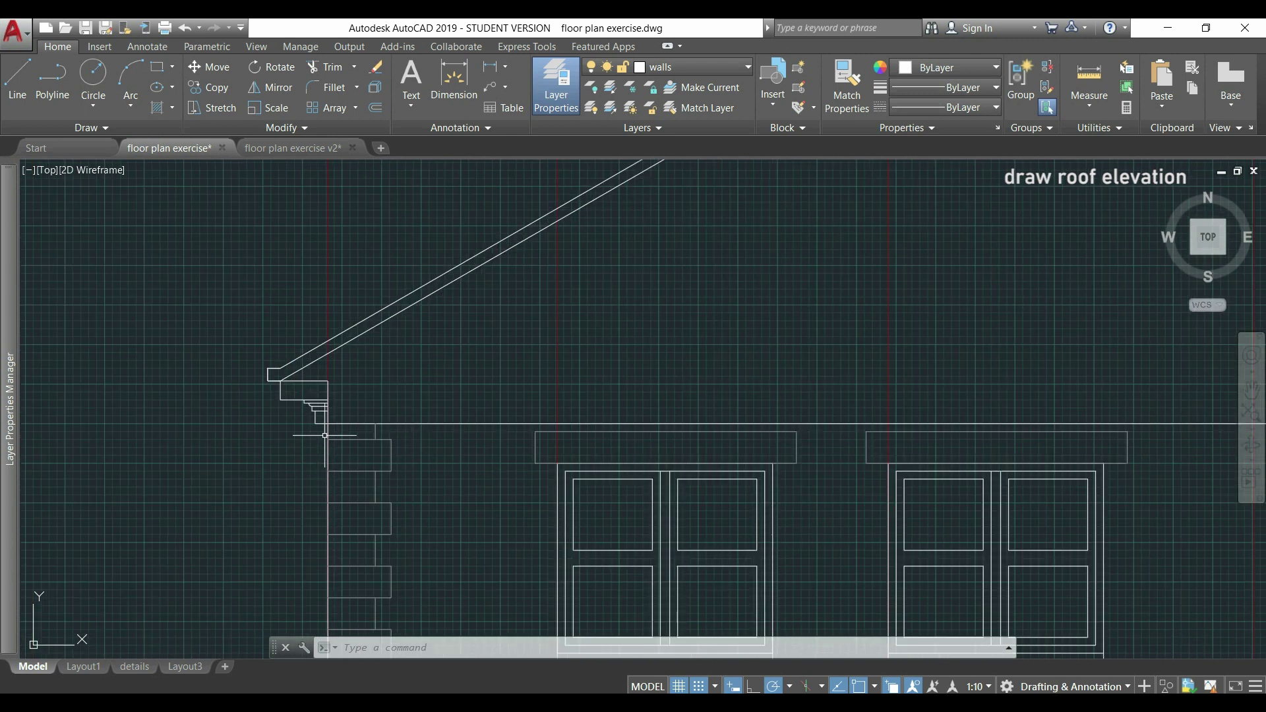
pyautogui.scroll(2, 339, 380)
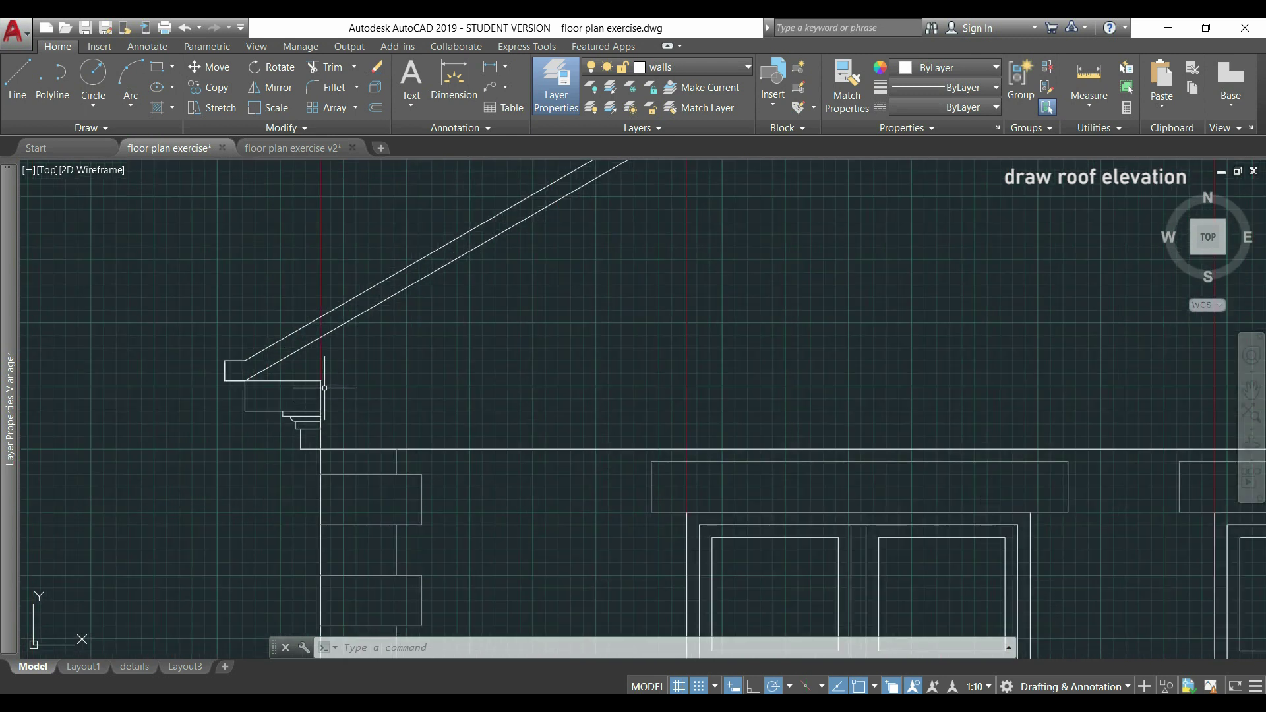
pyautogui.scroll(-3, 1118, 353)
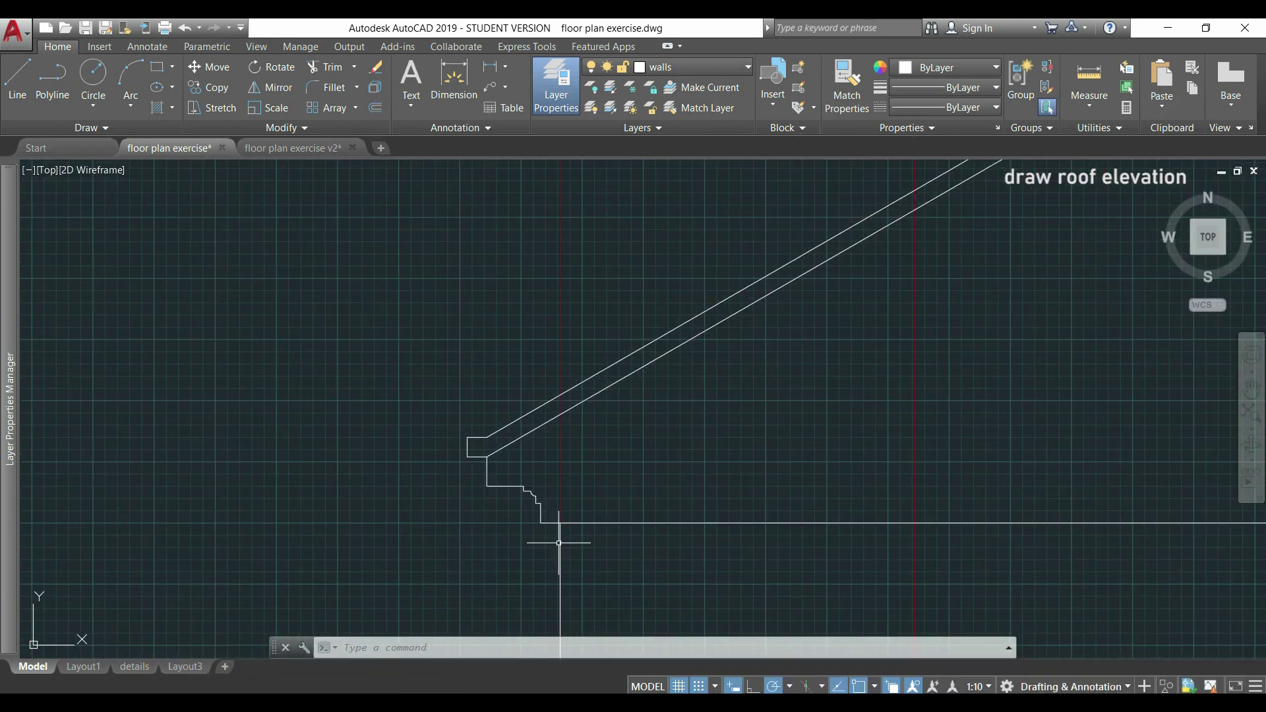
pyautogui.scroll(2, 559, 524)
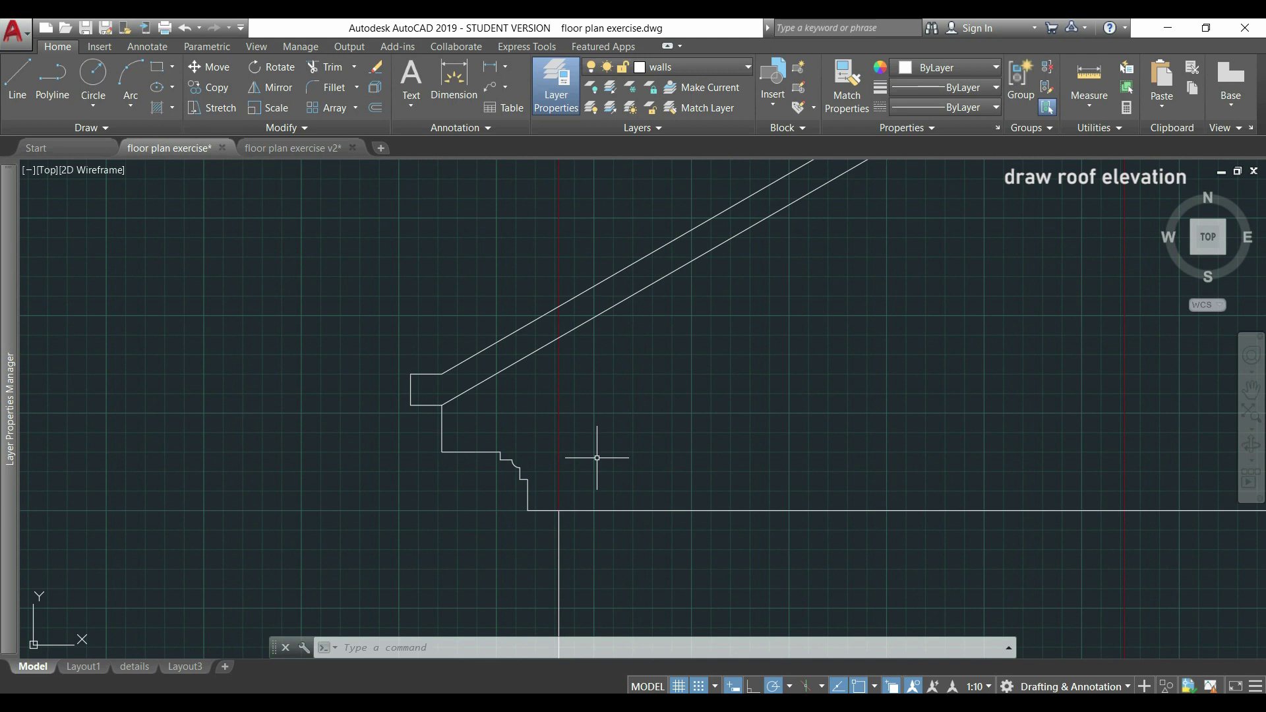
pyautogui.write('L')
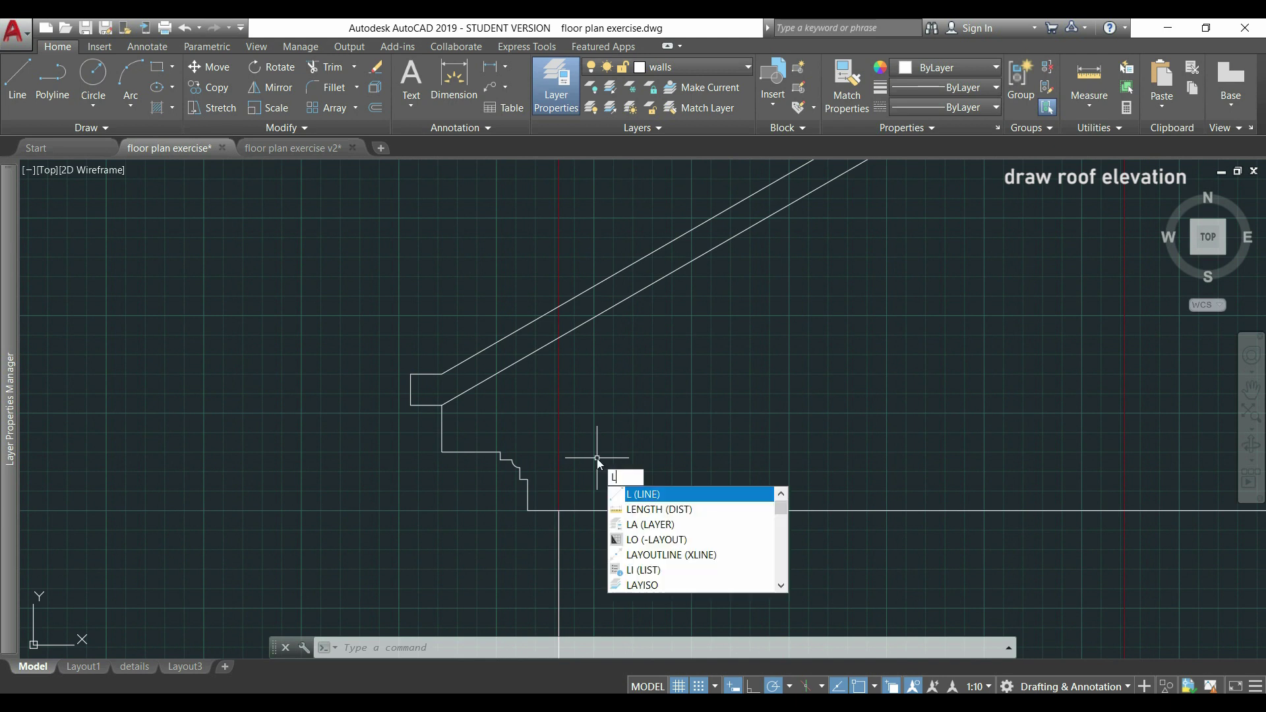
pyautogui.press('Return')
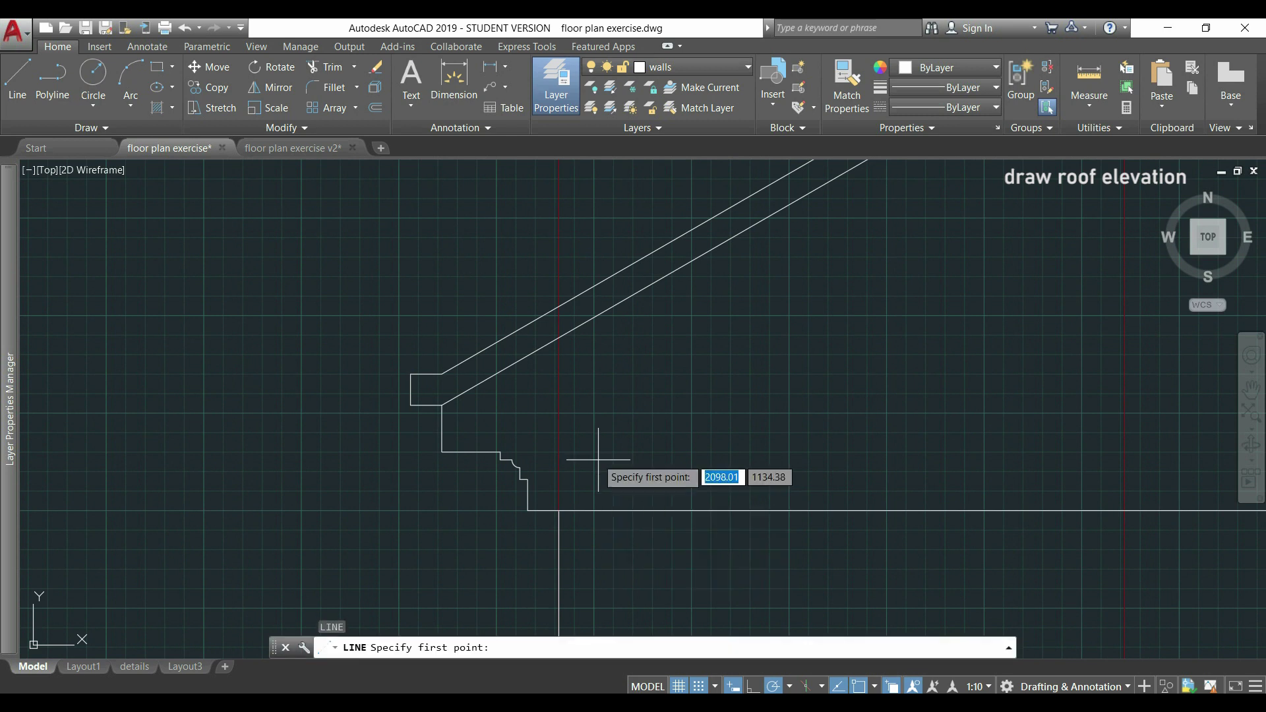
pyautogui.click(559, 510)
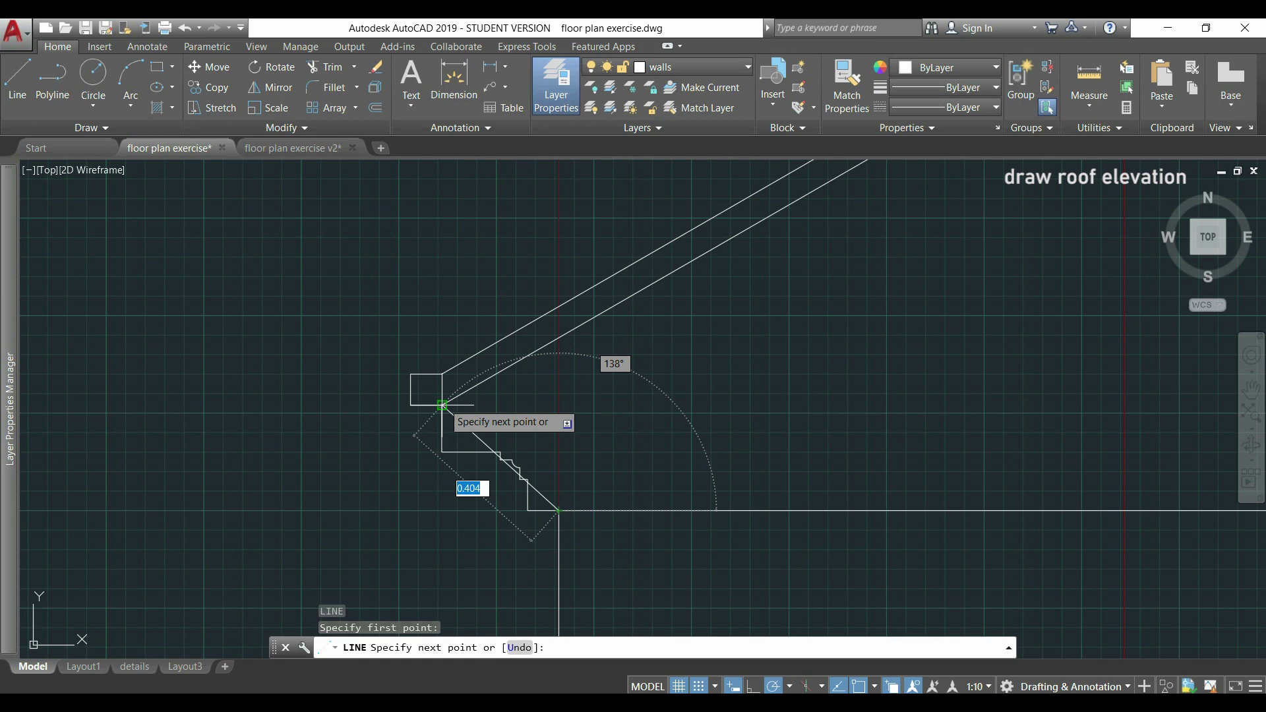
# Turn off the Nearest object snap while the line from the left wall corner is in progress
pyautogui.scroll(6, 442, 405)
pyautogui.scroll(-4, 759, 399)
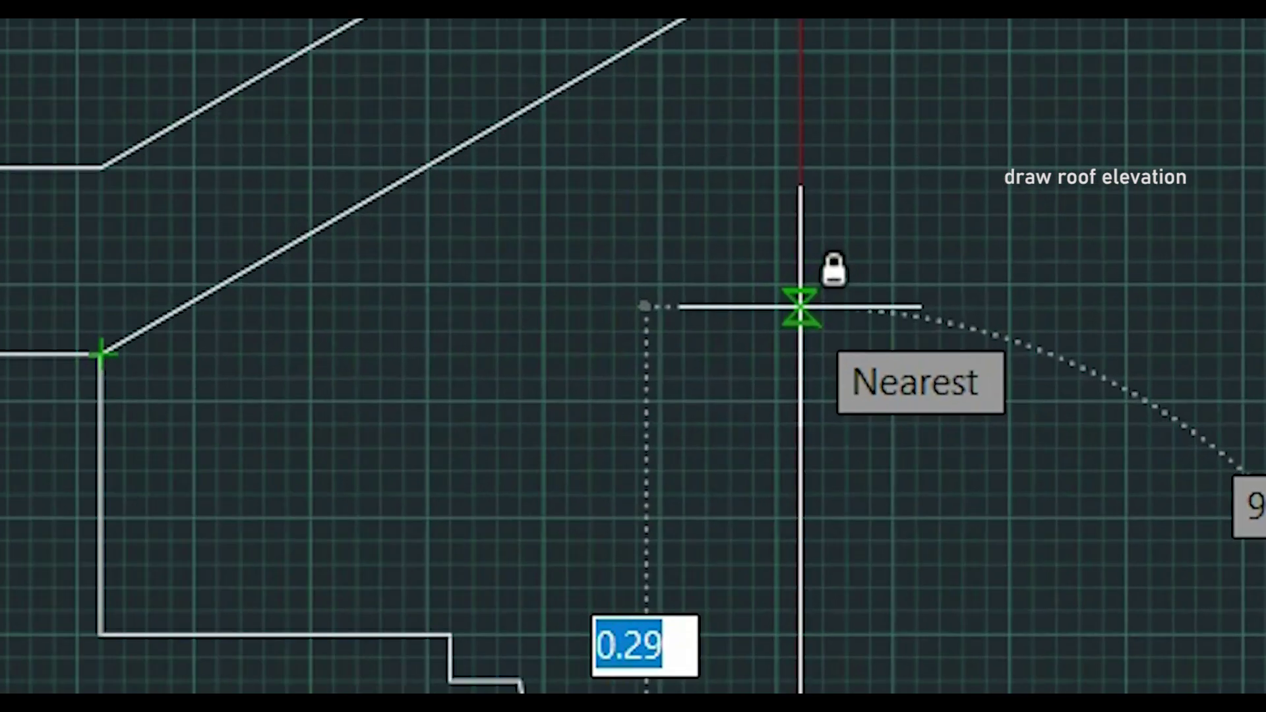
pyautogui.click(801, 307)
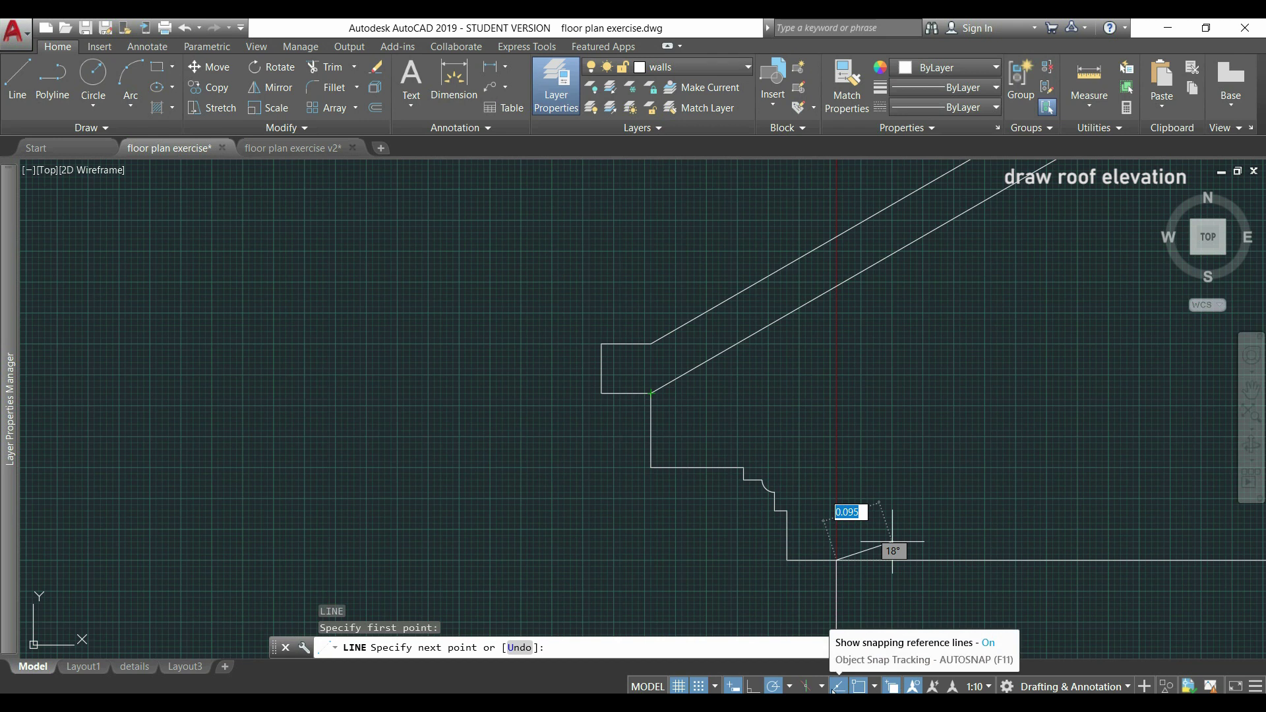
pyautogui.click(876, 687)
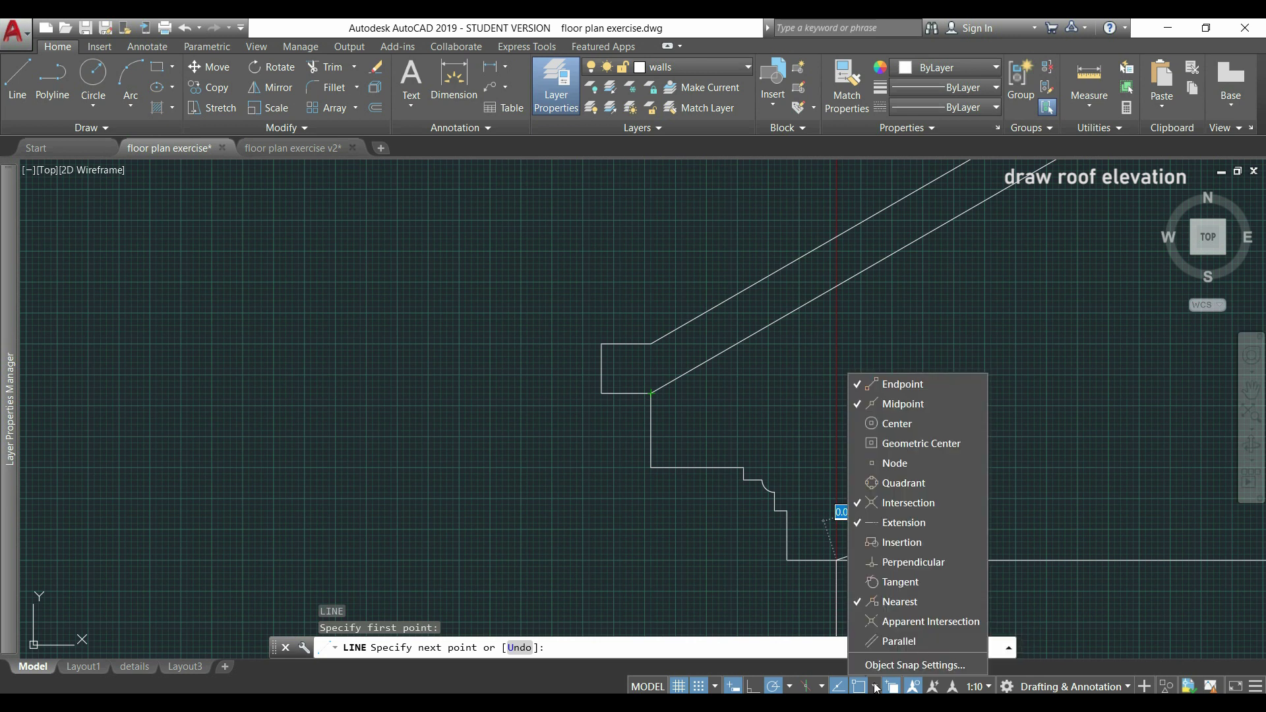
pyautogui.click(900, 602)
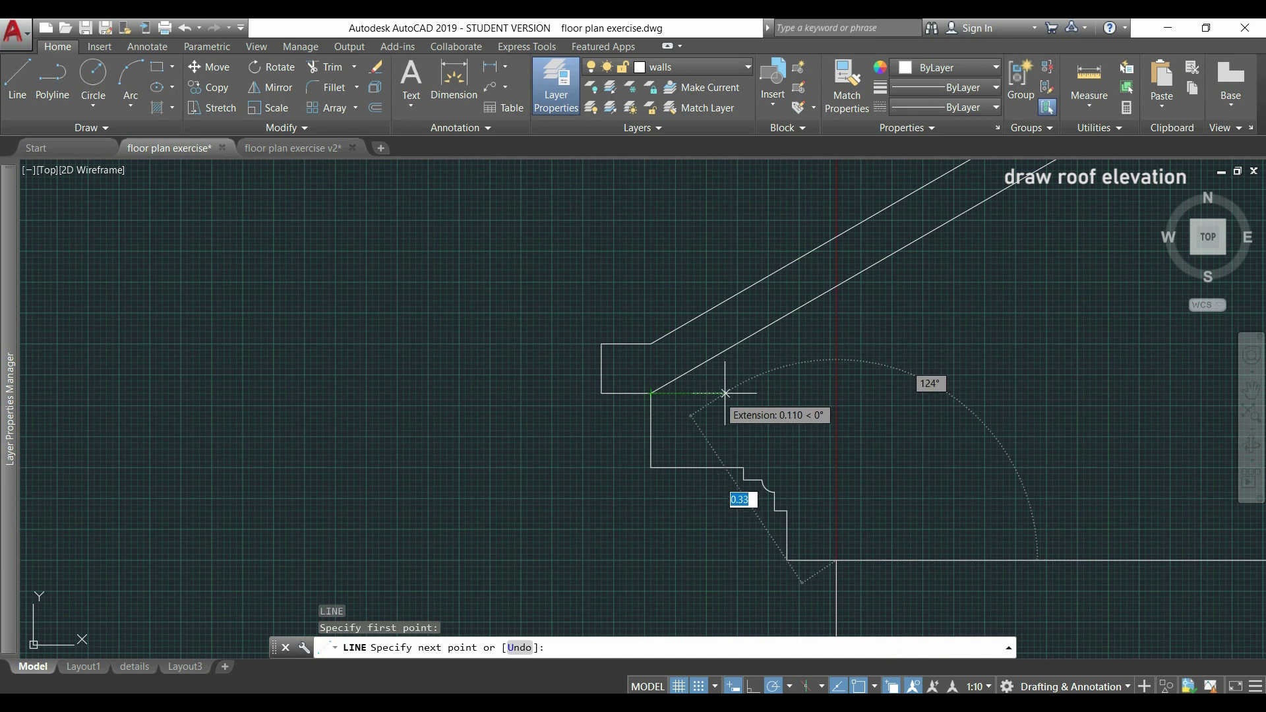
# Draw the line vertically up to the rafter's lower corner level and horizontally 0.3 across to that corner
pyautogui.click(837, 393)
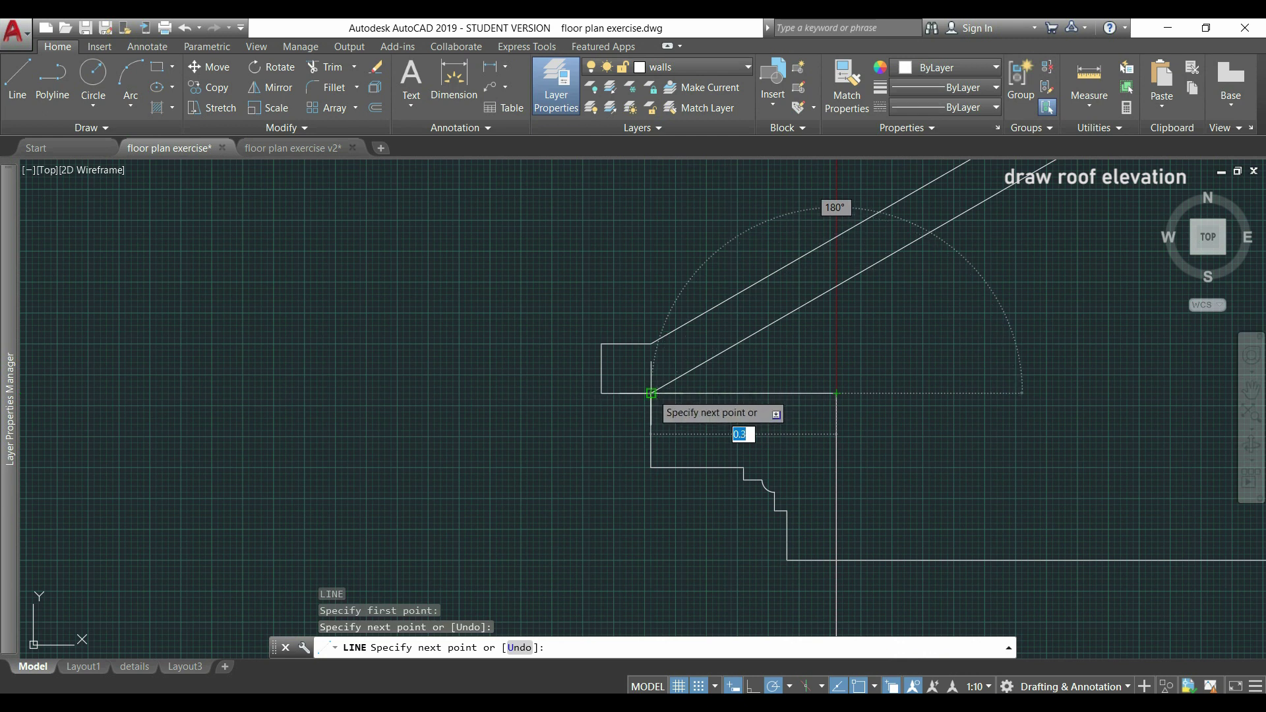
pyautogui.click(651, 393)
pyautogui.scroll(4, 723, 441)
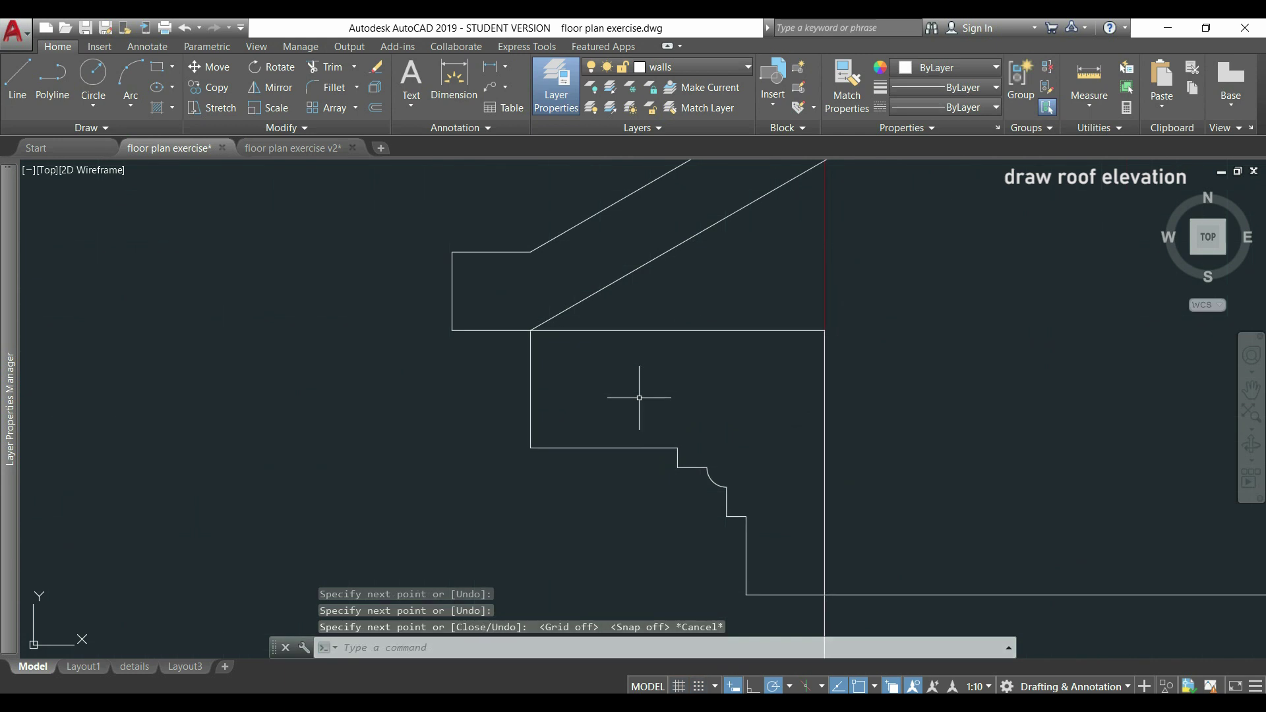
# Draw two horizontal lines to the vertical wall line, from the fascia's lower moulding corner and from the top of the moulding's arc
pyautogui.write('l')
pyautogui.press('Return')
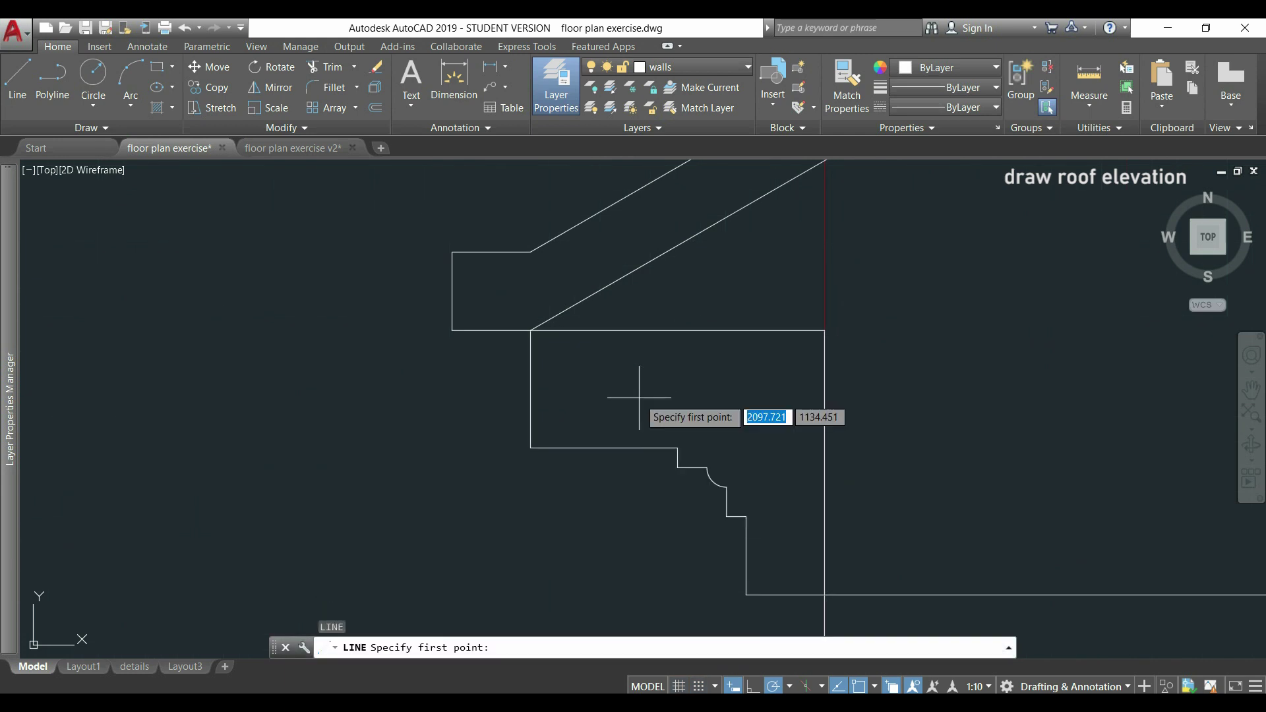
pyautogui.click(678, 448)
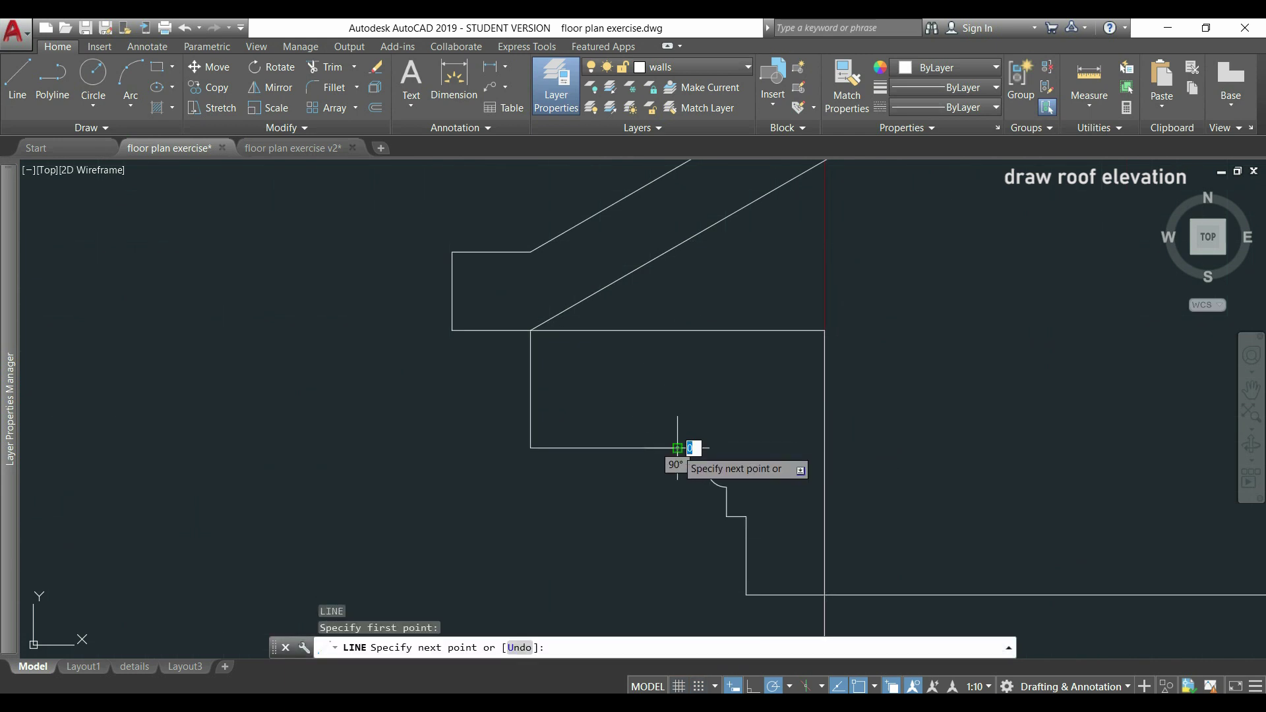
pyautogui.click(825, 448)
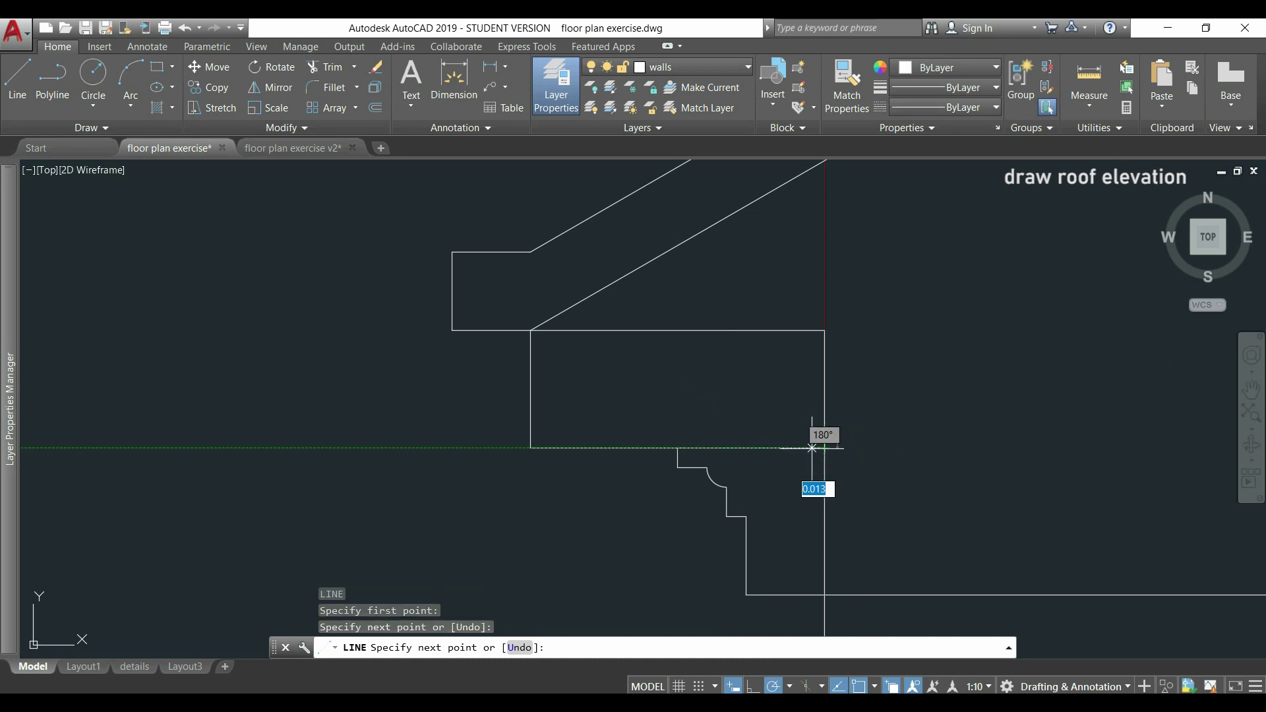
pyautogui.press('Escape')
pyautogui.write('l')
pyautogui.press('Return')
pyautogui.click(707, 467)
pyautogui.press('Escape')
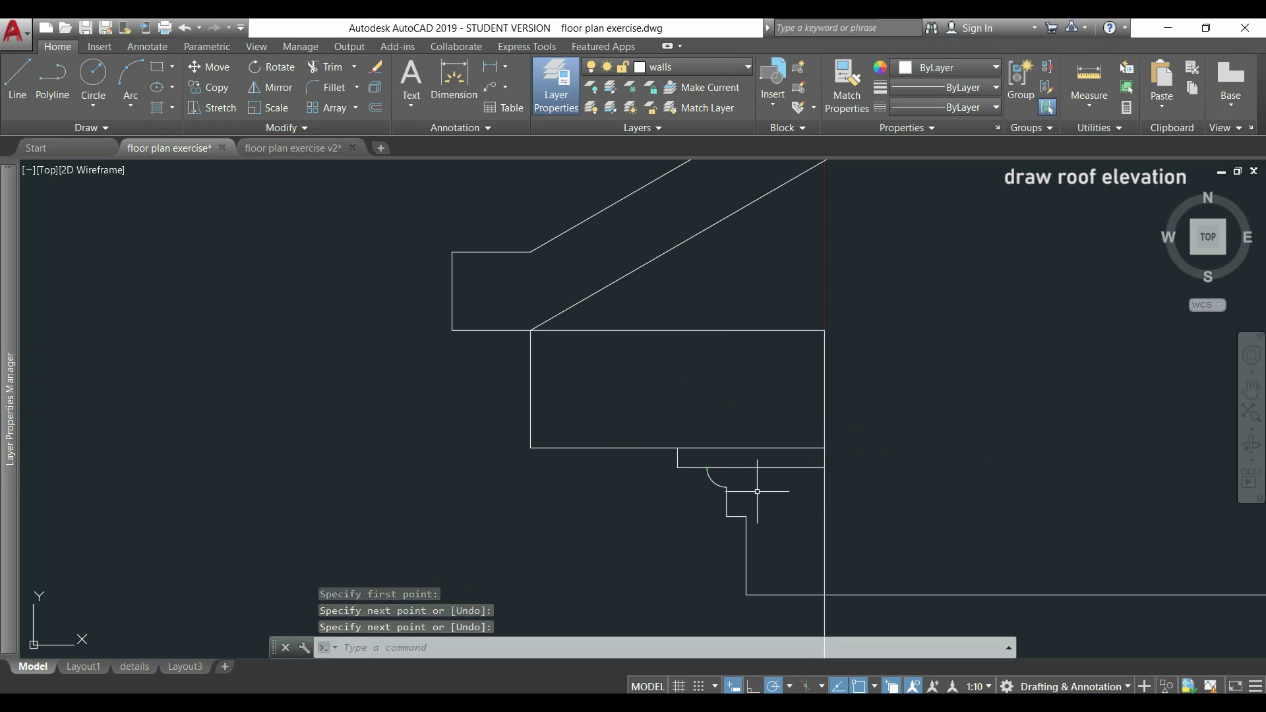
# Draw two more horizontal lines to the vertical wall line, from the bottom of the moulding's arc and from the step below it
pyautogui.press('Return')
pyautogui.click(726, 487)
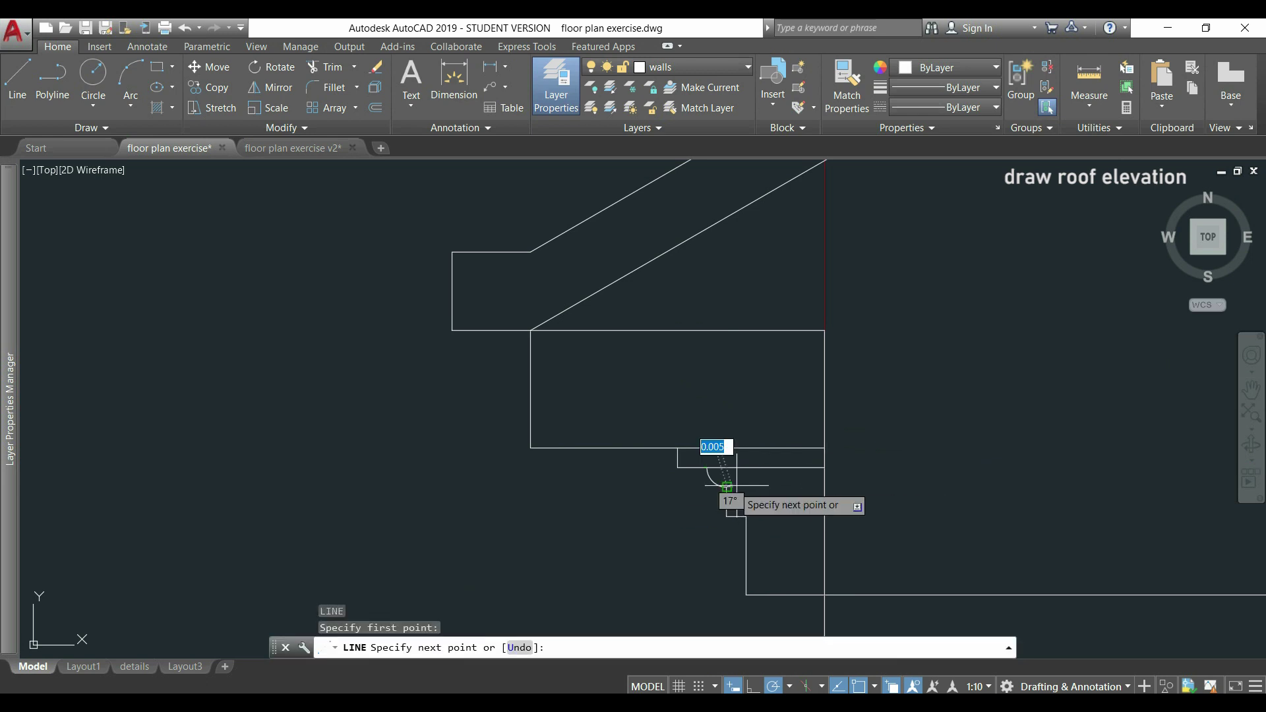
pyautogui.click(825, 488)
pyautogui.press('Return')
pyautogui.press('Return')
pyautogui.click(726, 517)
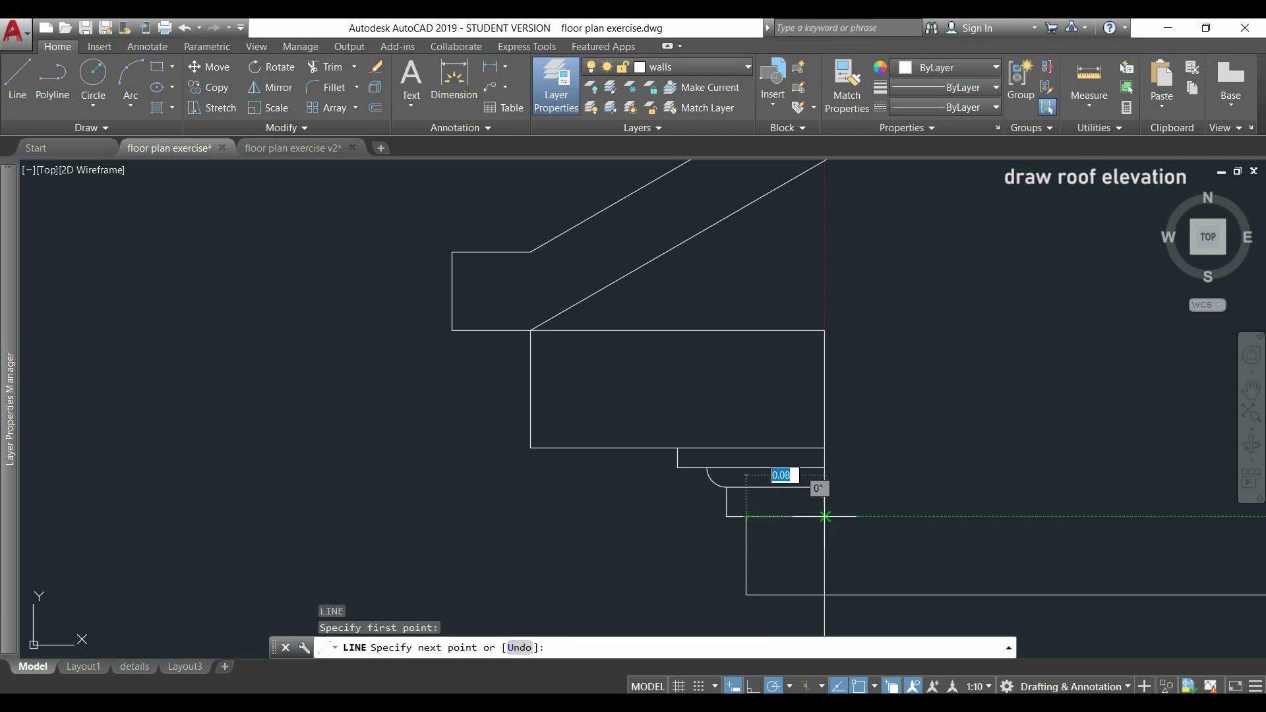
pyautogui.click(825, 516)
pyautogui.press('Return')
# Mirror the left eaves' return lines about the vertical centre line below the gable's ridge, keeping the source objects
pyautogui.scroll(-8, 614, 462)
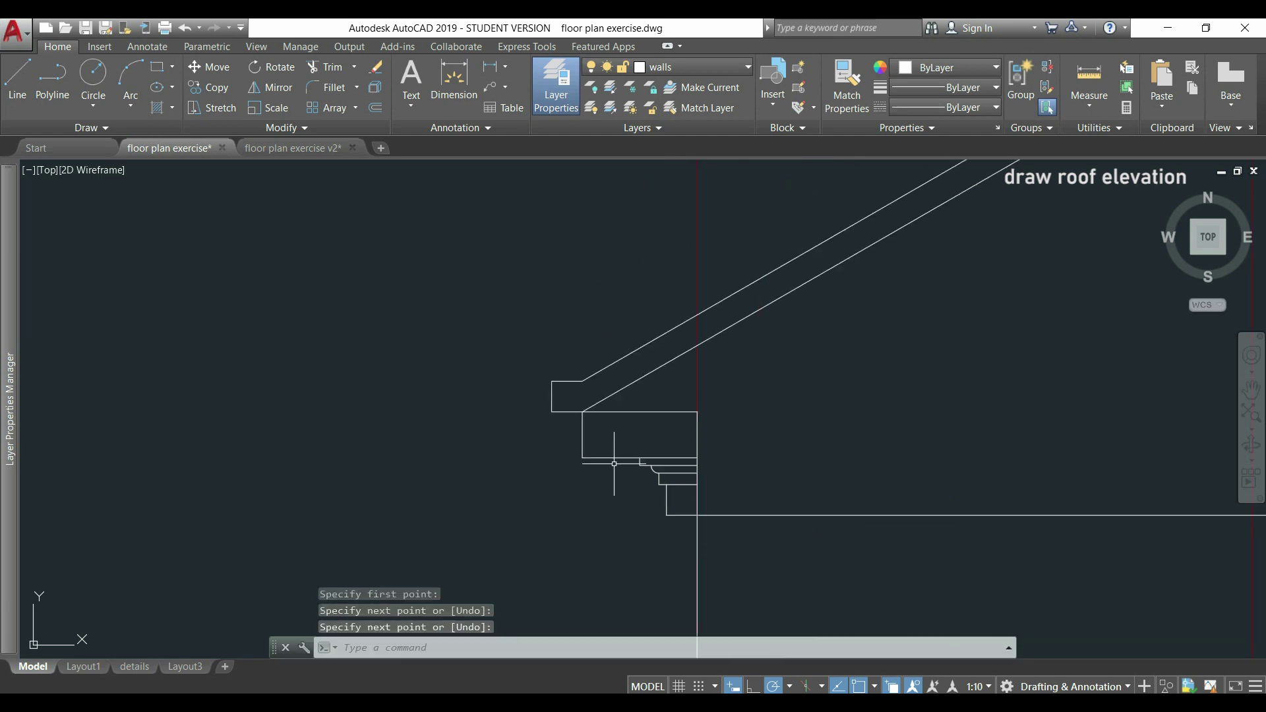
pyautogui.scroll(-2, 614, 461)
pyautogui.moveTo(1056, 562); pyautogui.dragTo(666, 550, button='middle')
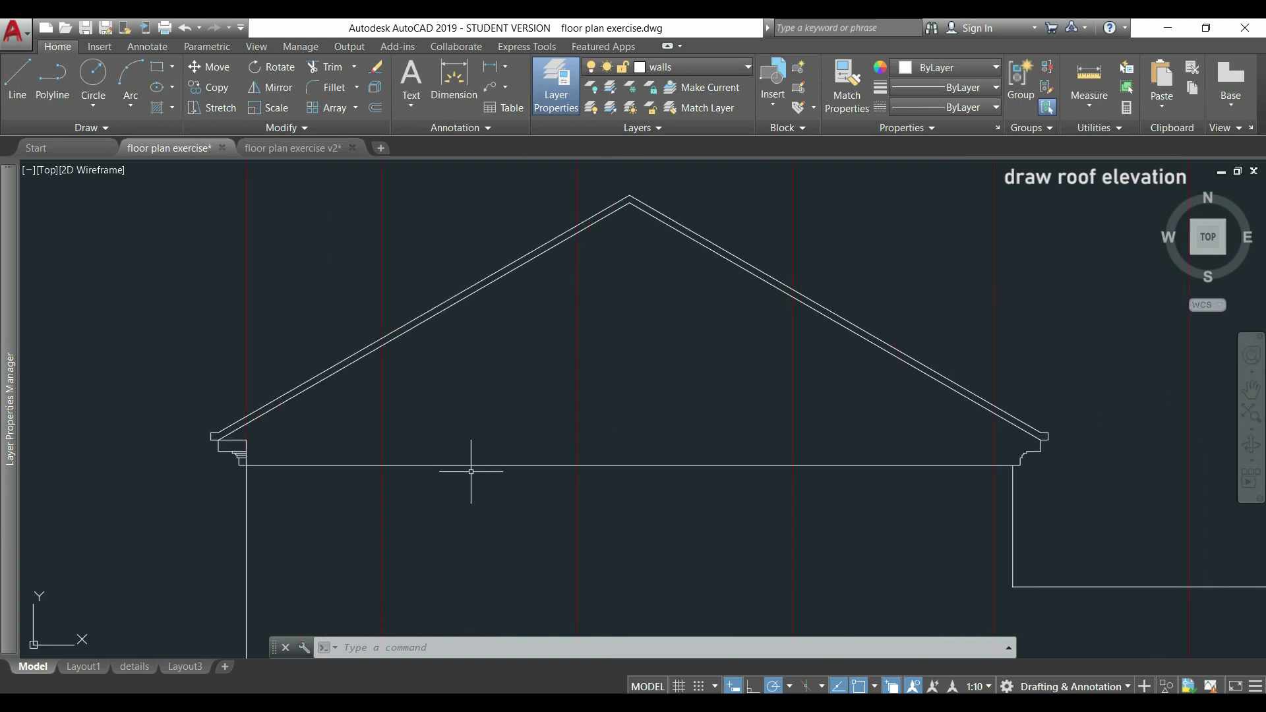
pyautogui.moveTo(205, 468); pyautogui.dragTo(424, 502, button='middle')
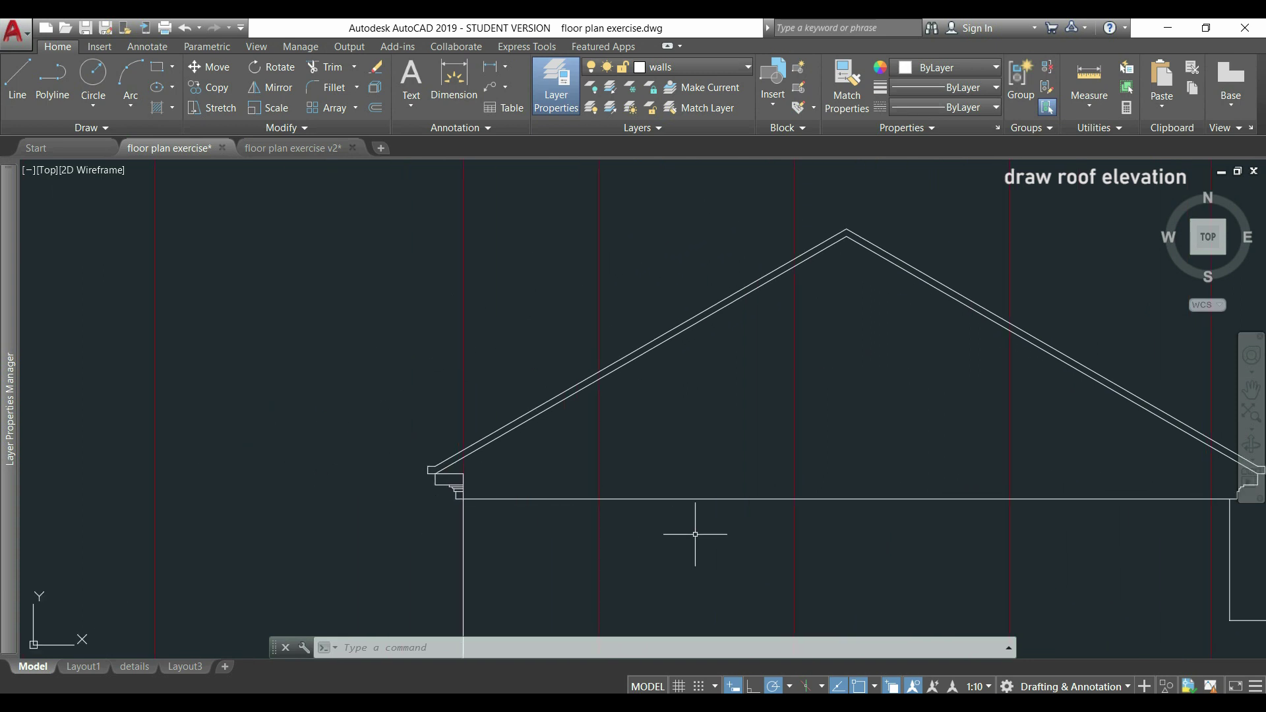
pyautogui.write('MI')
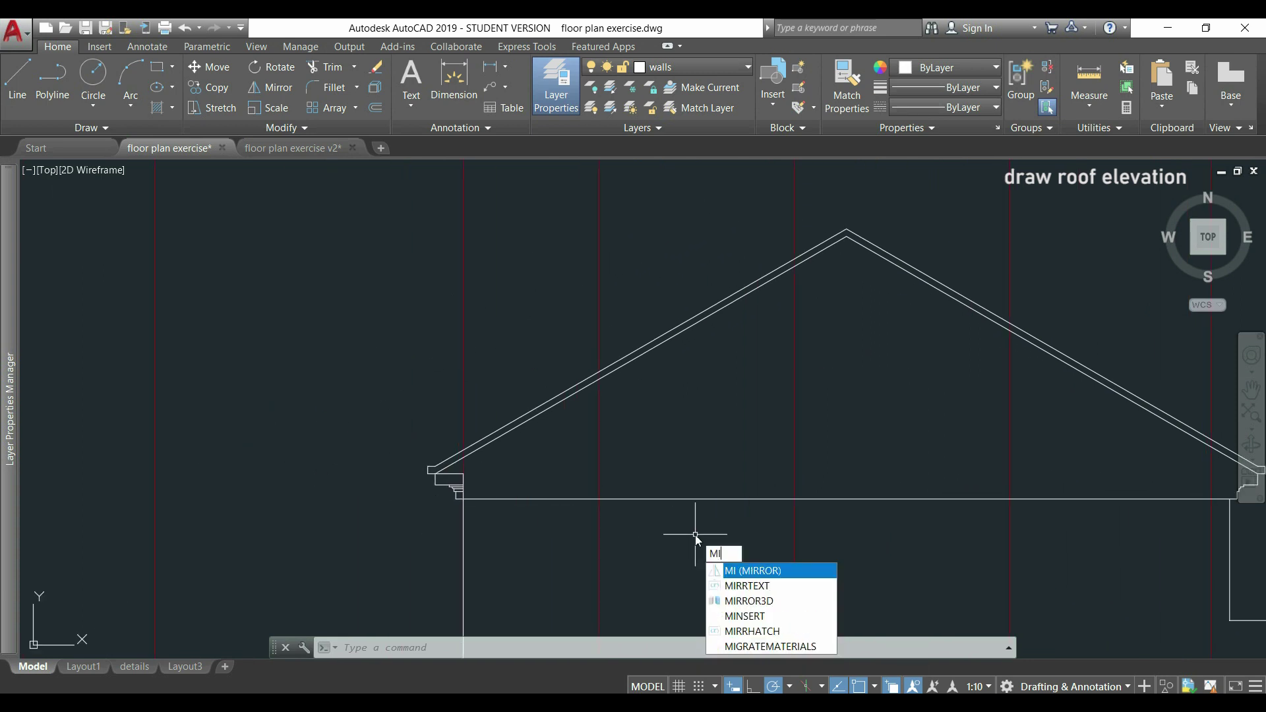
pyautogui.press('Return')
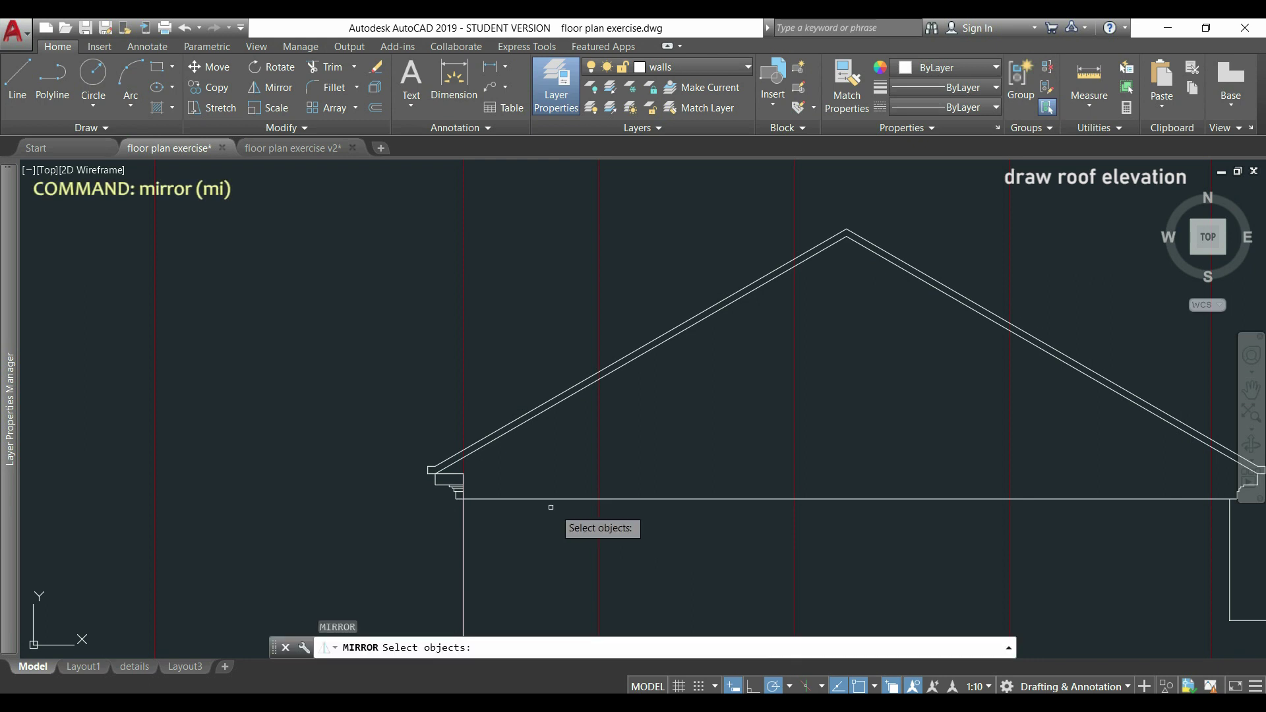
pyautogui.scroll(3, 472, 485)
pyautogui.click(484, 511)
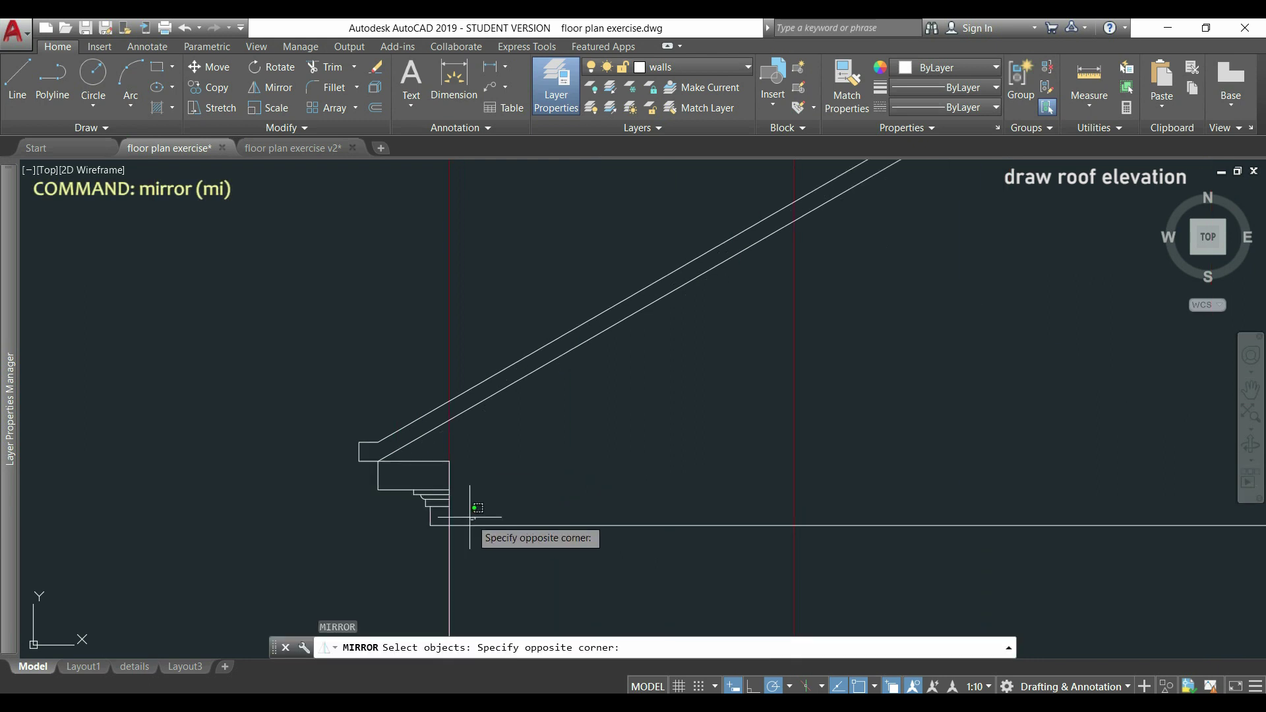
pyautogui.click(442, 457)
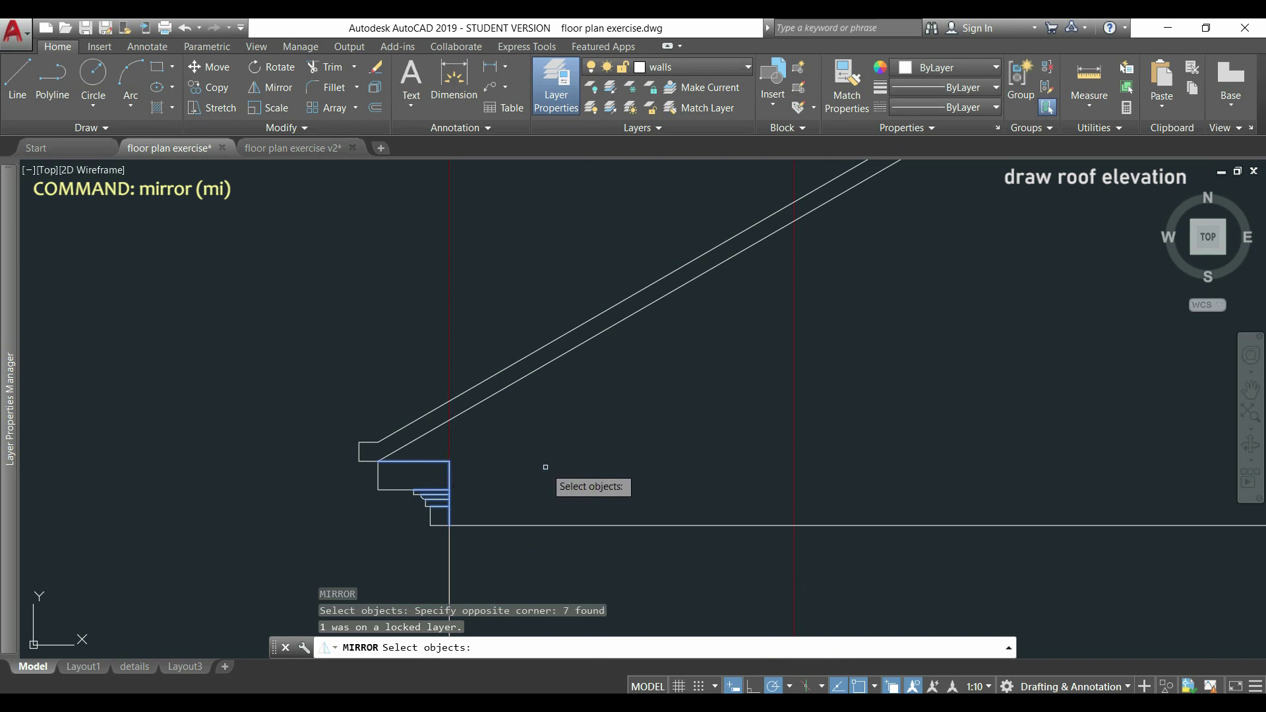
pyautogui.press('Return')
pyautogui.scroll(-3, 546, 467)
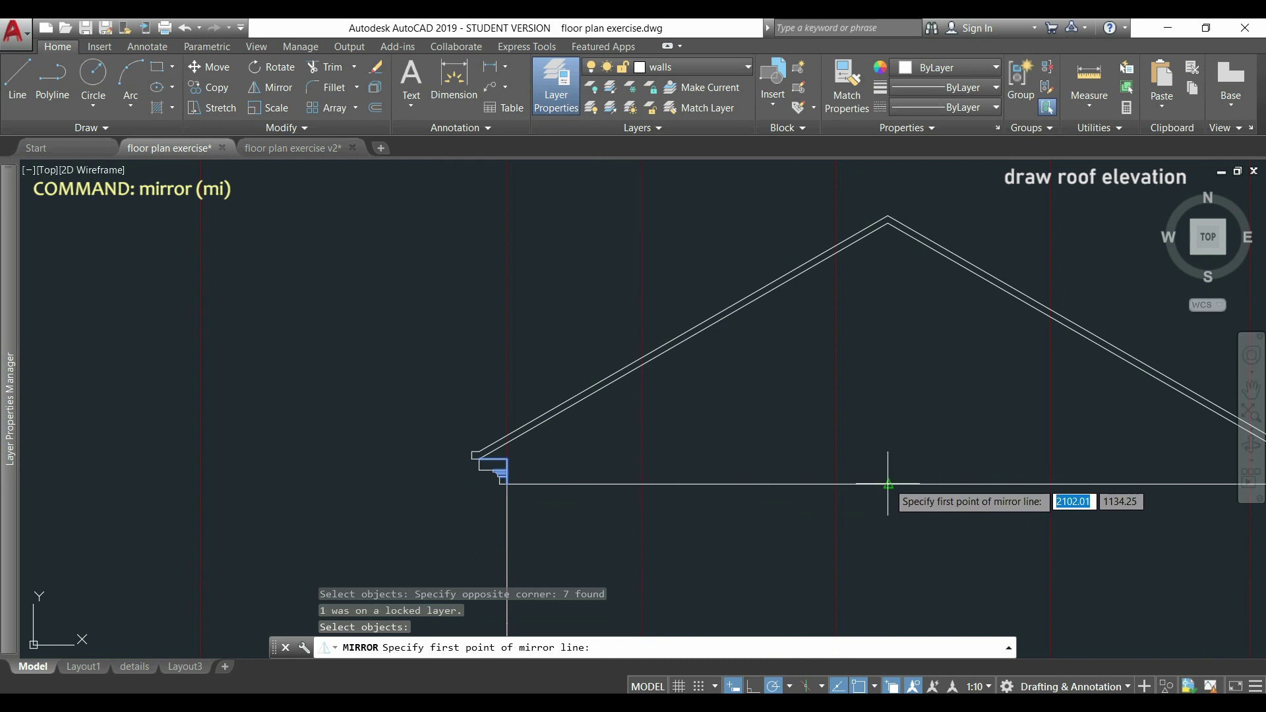
pyautogui.moveTo(889, 483); pyautogui.dragTo(719, 482, button='middle')
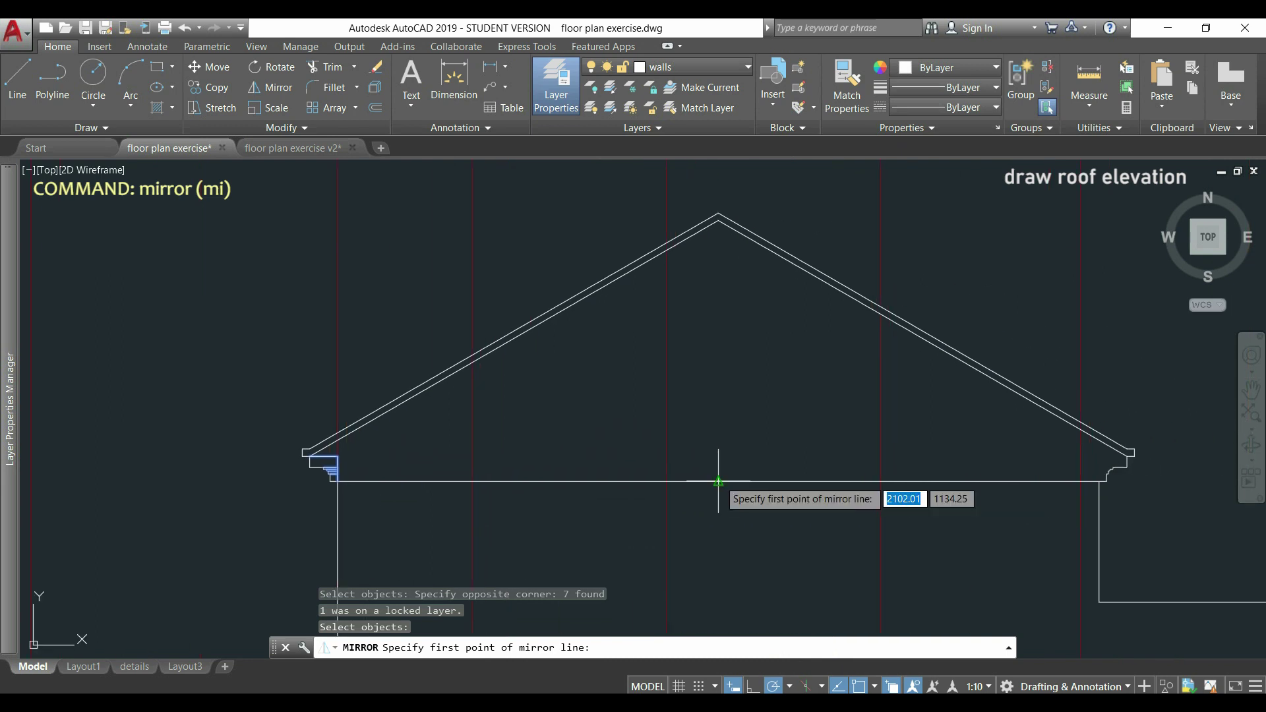
pyautogui.click(719, 482)
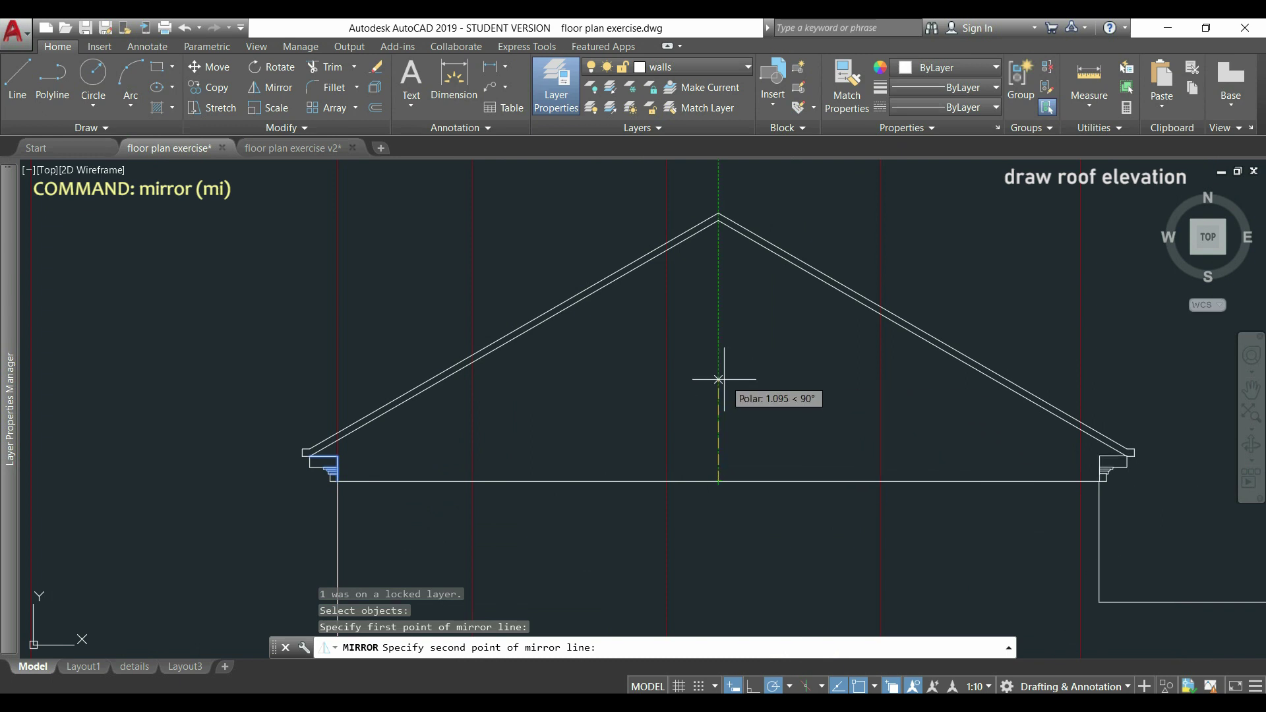
pyautogui.click(724, 380)
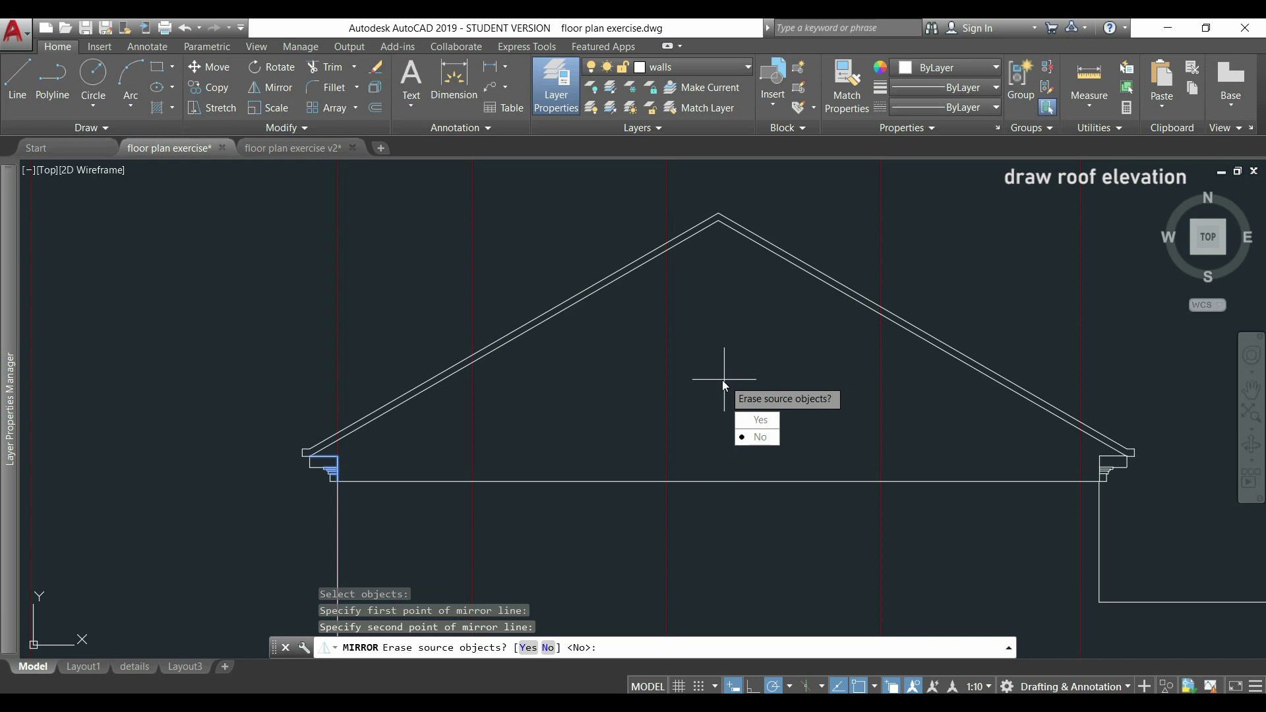
pyautogui.press('Return')
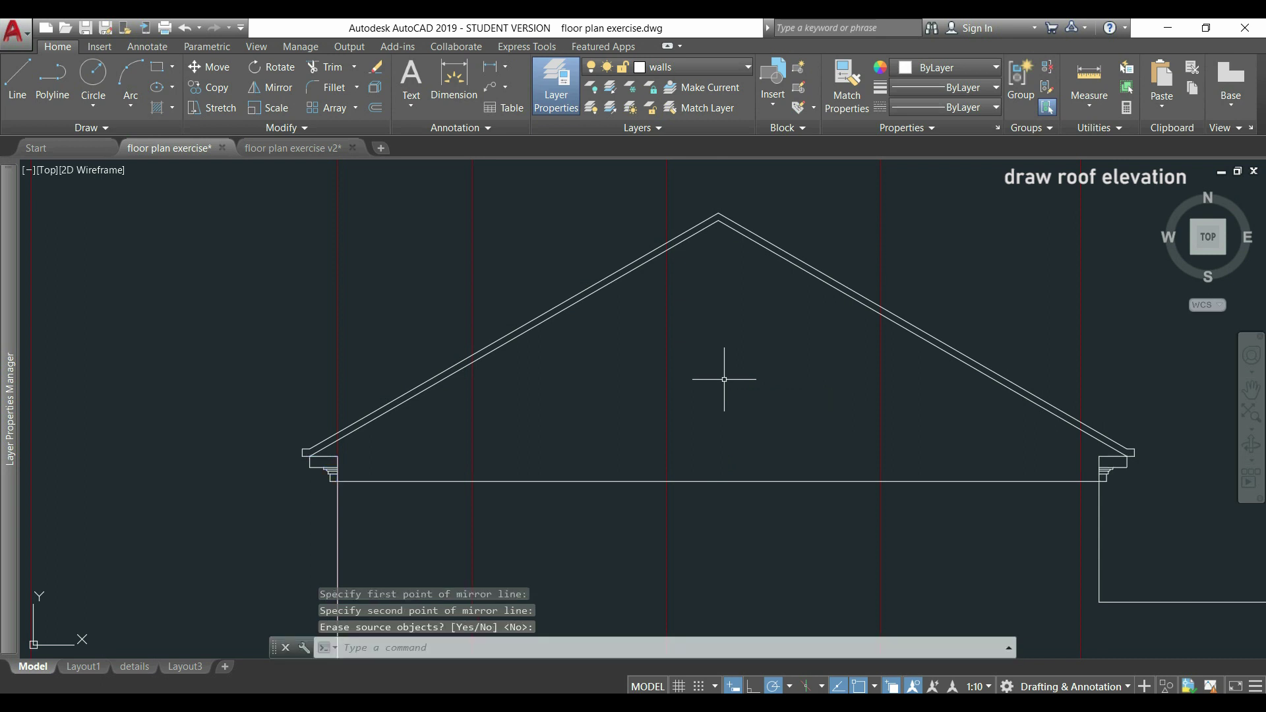
# Draw the horizontal ridge line from the left gable's apex to the right gable's apex
pyautogui.scroll(-1, 631, 381)
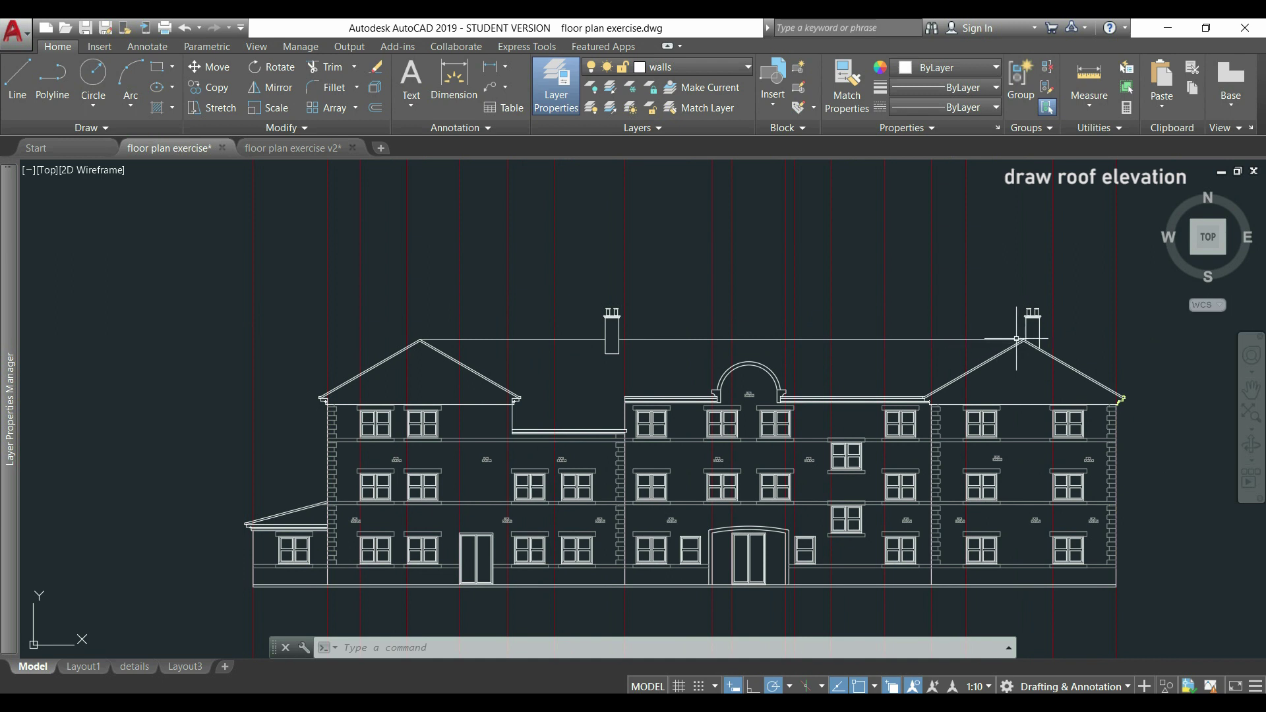
pyautogui.scroll(4, 1022, 341)
pyautogui.moveTo(842, 345)
pyautogui.mouseDown(button='middle')
pyautogui.moveTo(505, 412)
pyautogui.moveTo(632, 412)
pyautogui.mouseUp(button='middle')
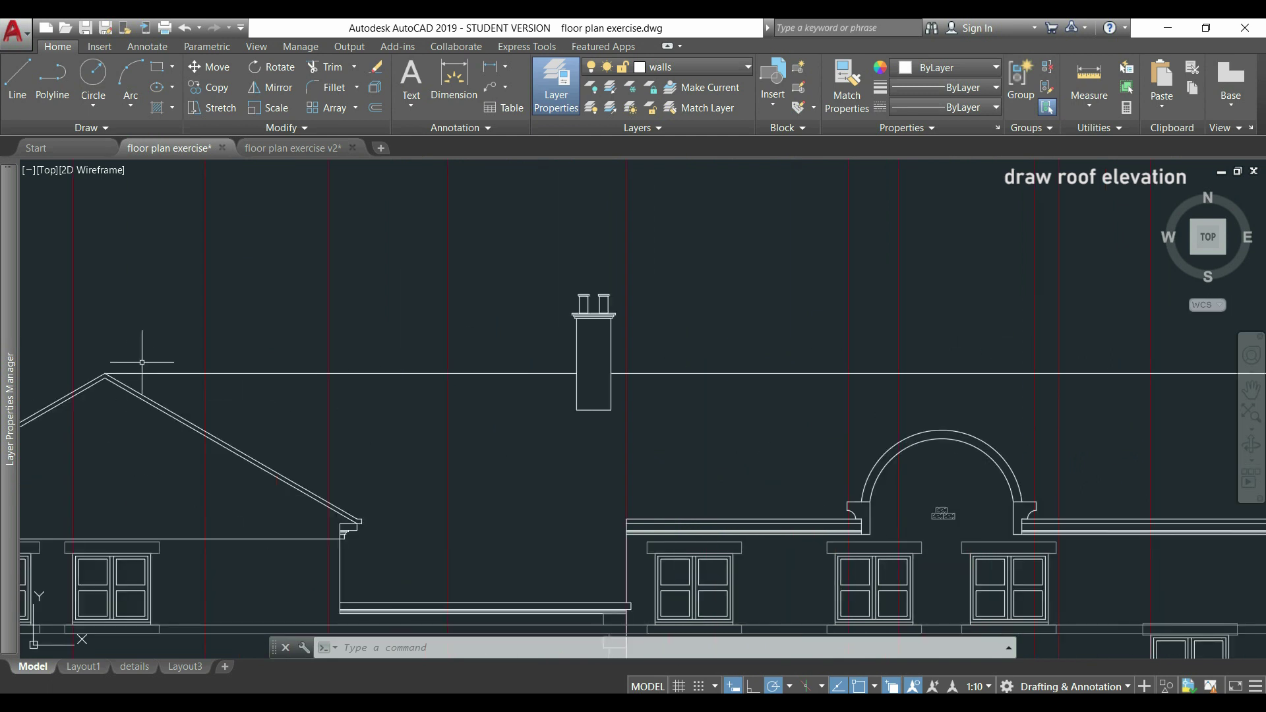
pyautogui.scroll(-9, 149, 360)
pyautogui.moveTo(385, 562); pyautogui.dragTo(660, 345, button='middle')
pyautogui.scroll(6, 617, 376)
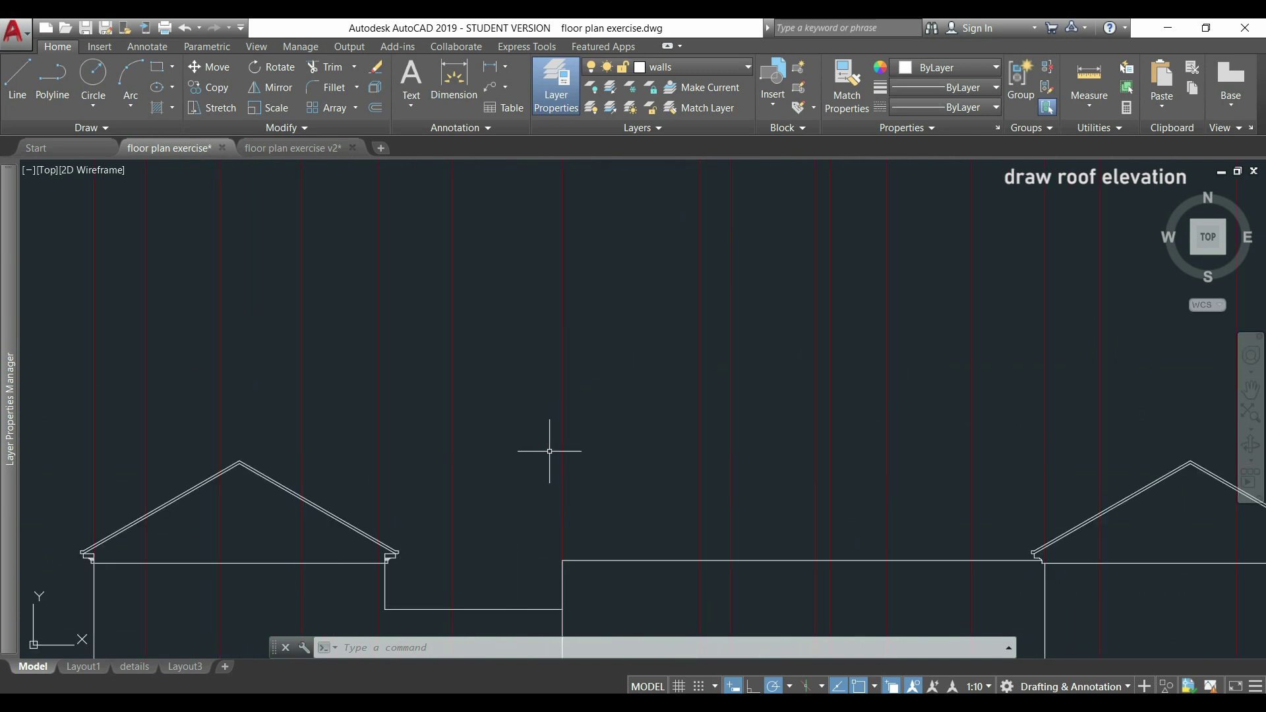
pyautogui.write('L')
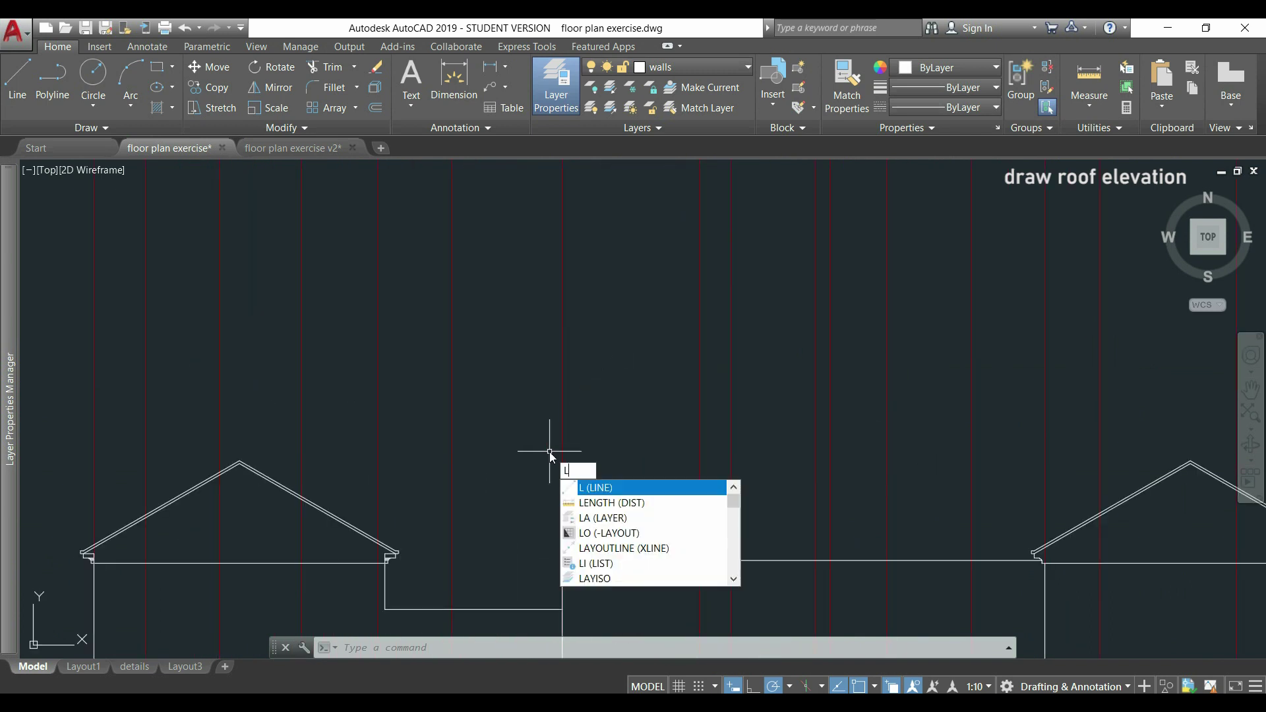
pyautogui.press('Return')
pyautogui.scroll(4, 264, 481)
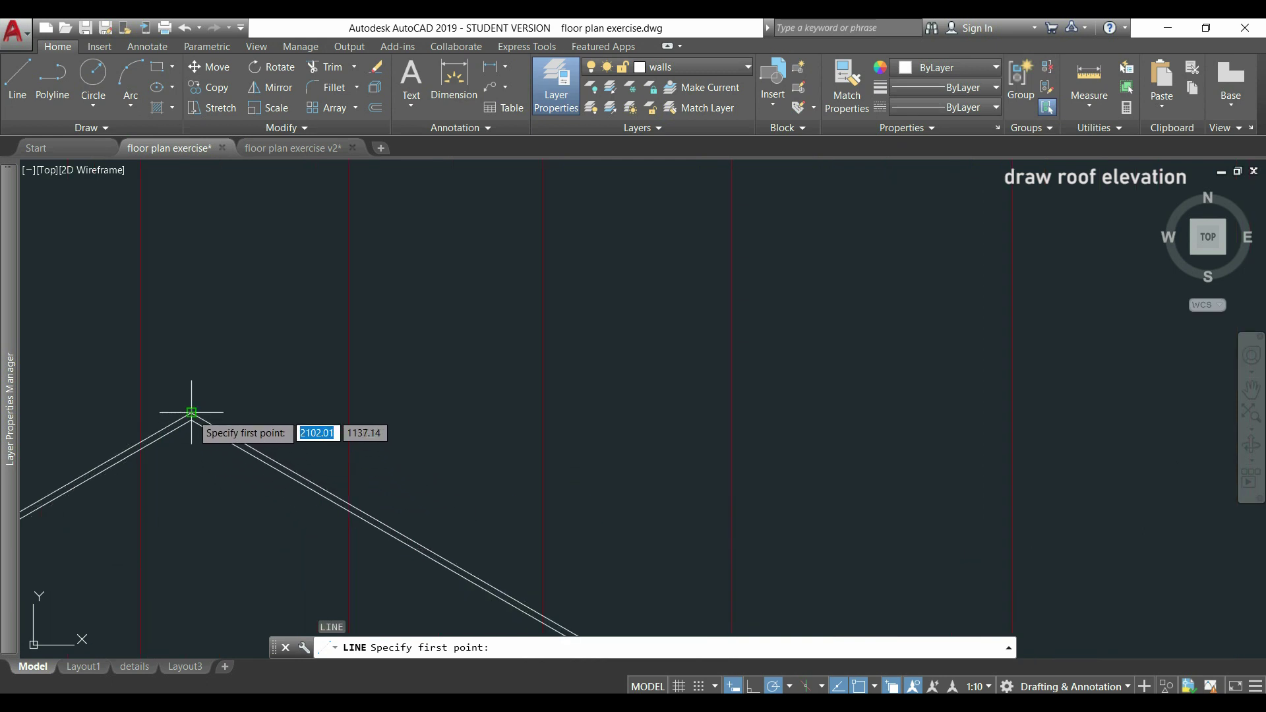
pyautogui.click(192, 413)
pyautogui.scroll(-4, 191, 413)
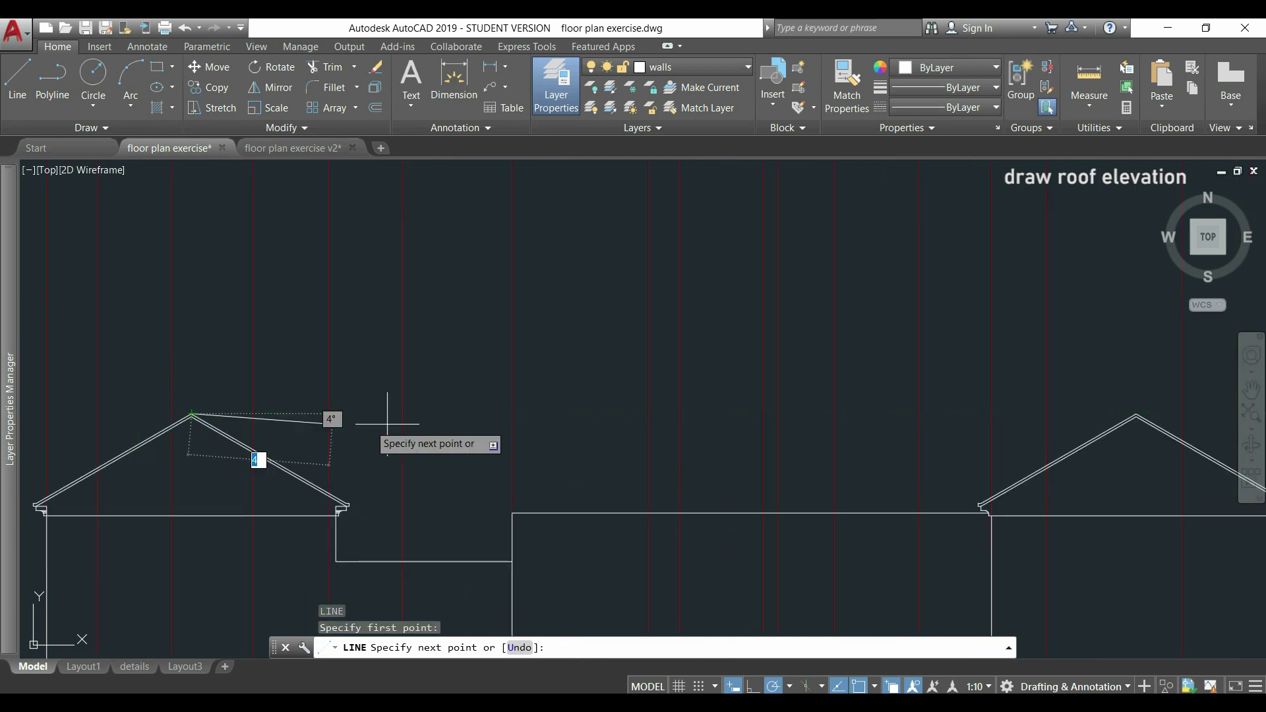
pyautogui.moveTo(1029, 413); pyautogui.dragTo(687, 428, button='middle')
pyautogui.scroll(3, 692, 425)
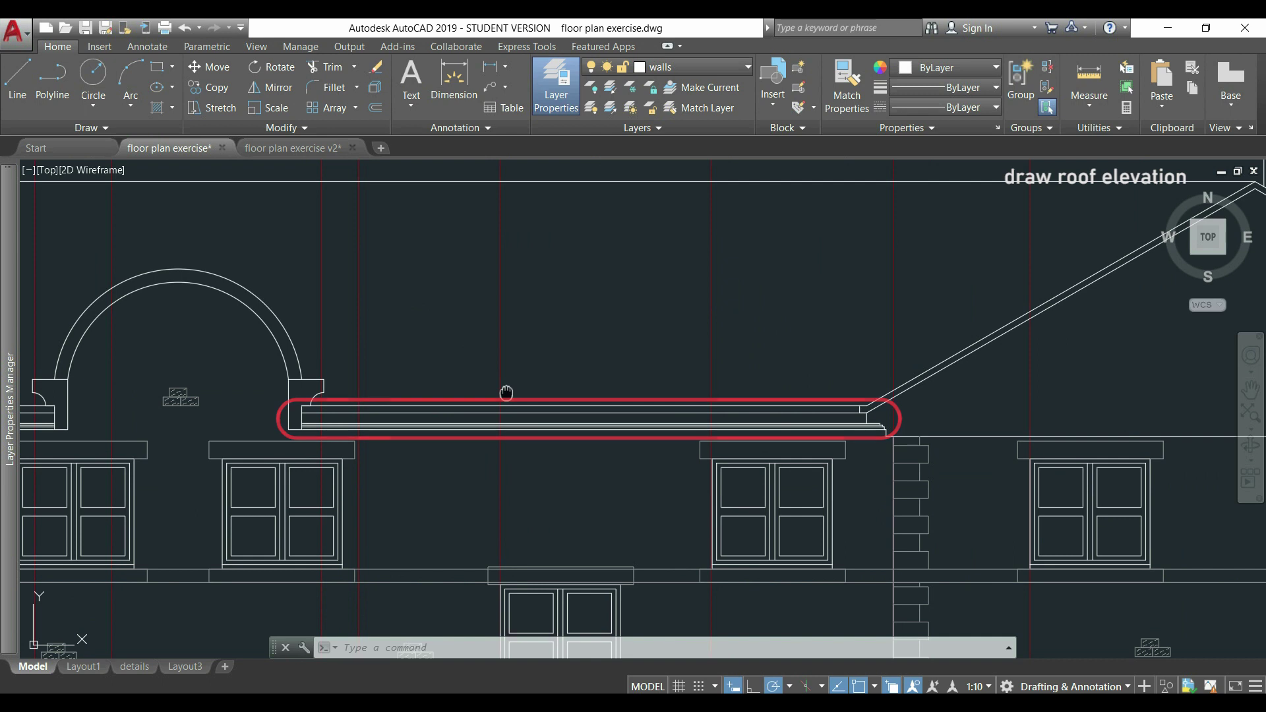
# Draw a horizontal line from the lowest corner of the right gable's left eaves to the central block's left wall line
pyautogui.moveTo(506, 392)
pyautogui.mouseDown(button='middle')
pyautogui.moveTo(948, 391)
pyautogui.moveTo(968, 455)
pyautogui.mouseUp(button='middle')
pyautogui.scroll(5, 780, 437)
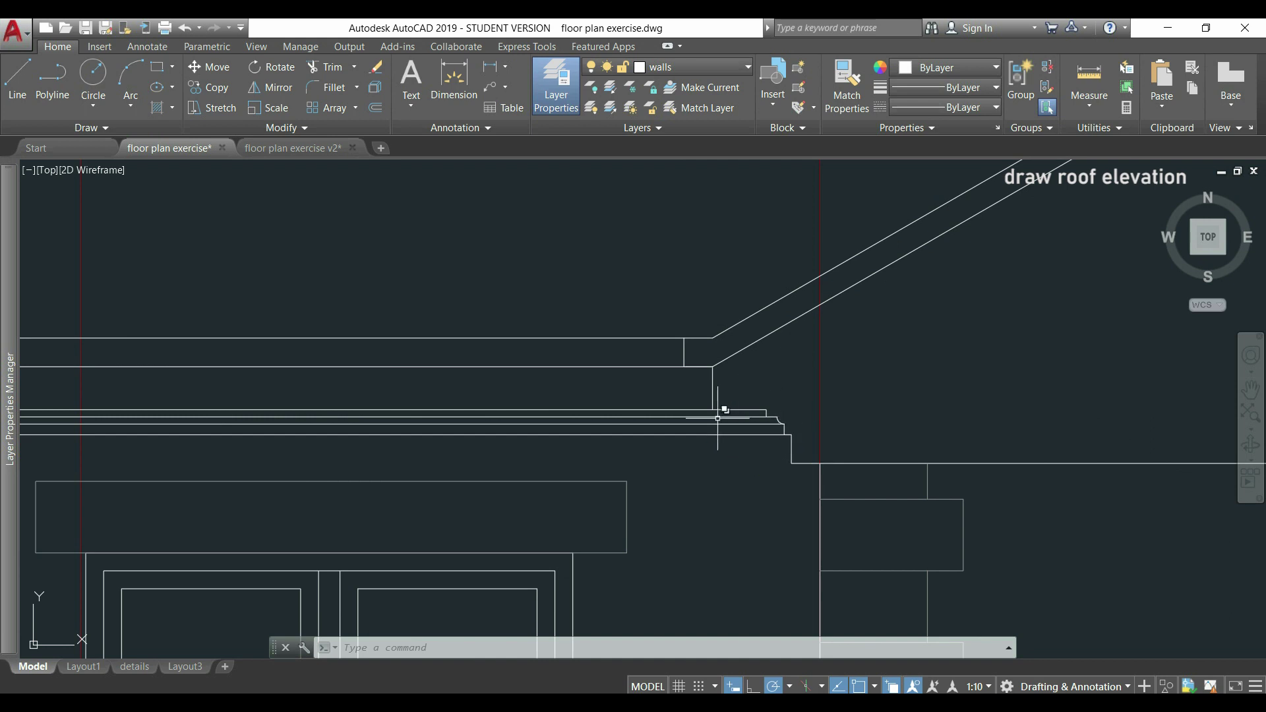
pyautogui.moveTo(591, 397); pyautogui.dragTo(537, 390, button='middle')
pyautogui.scroll(-6, 885, 382)
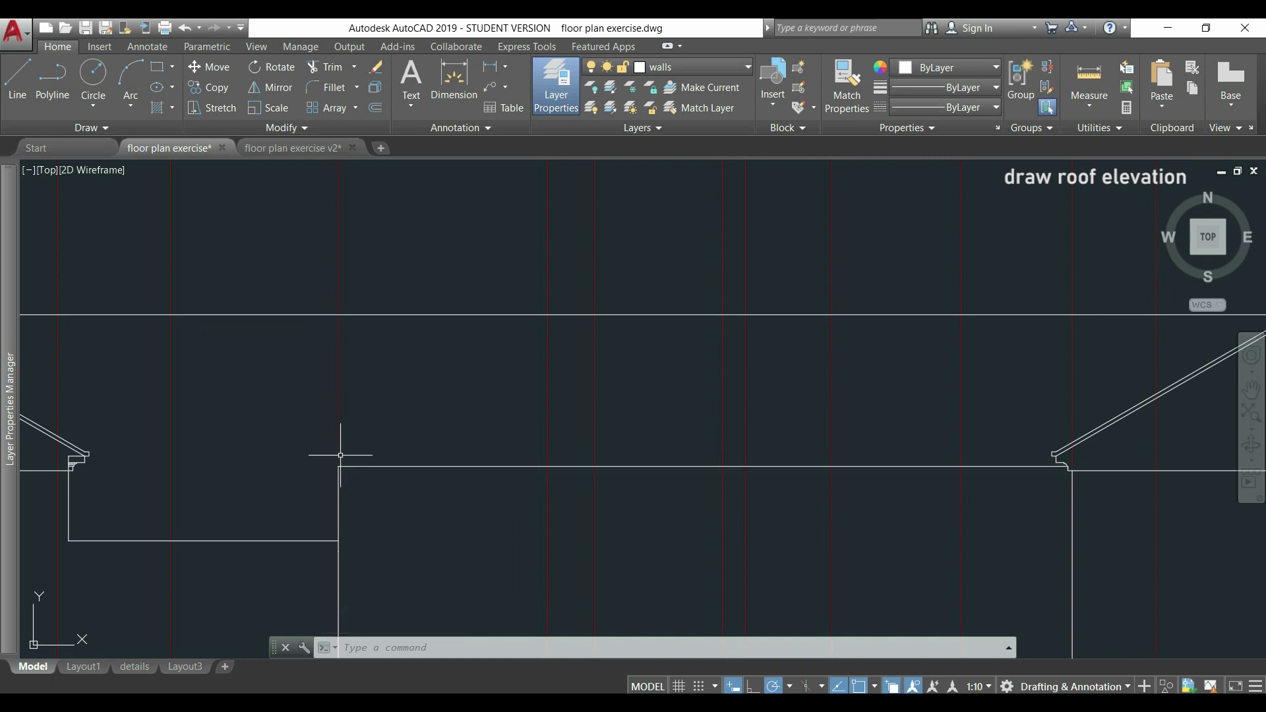
pyautogui.scroll(4, 1096, 472)
pyautogui.write('L')
pyautogui.press('Return')
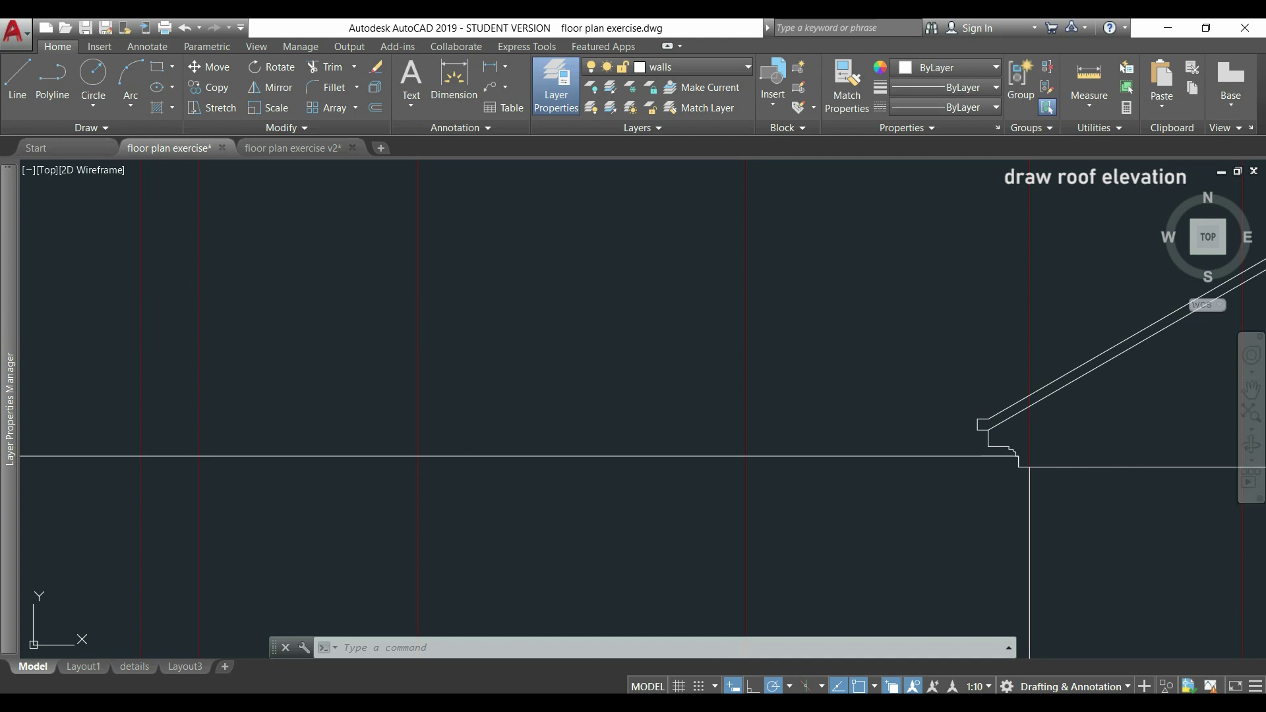
pyautogui.click(1019, 467)
pyautogui.scroll(-4, 1016, 466)
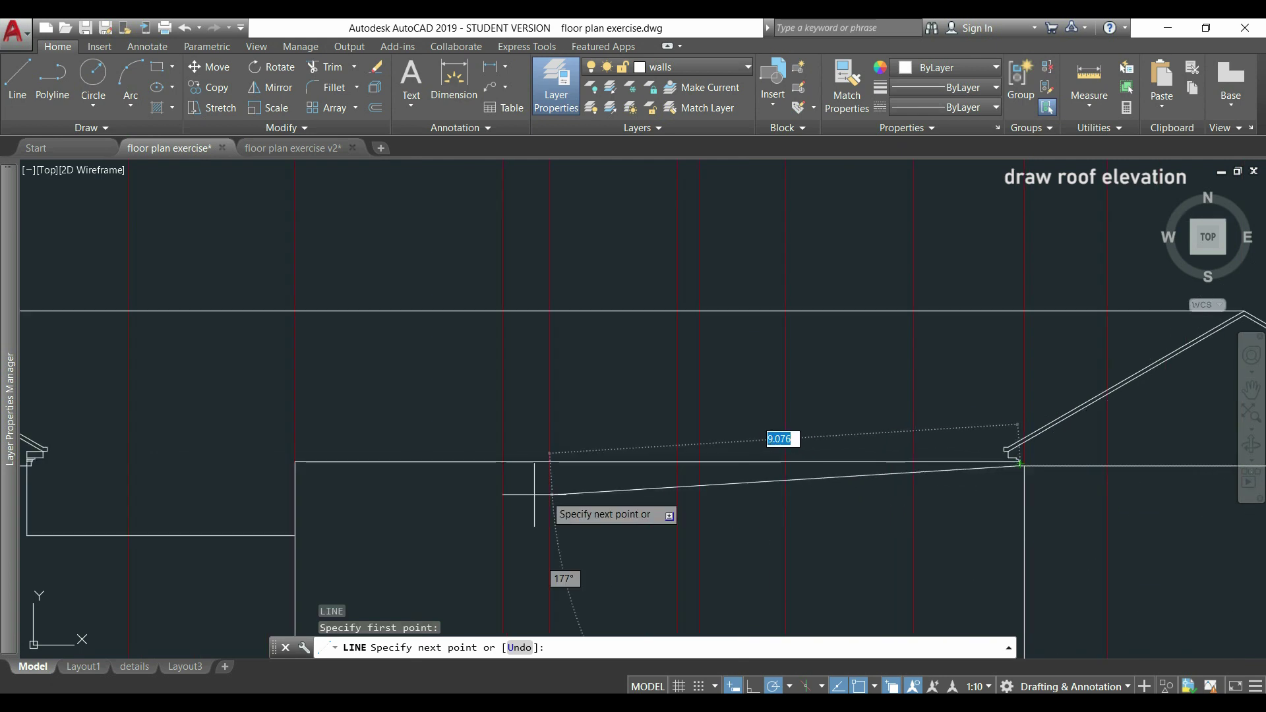
pyautogui.scroll(5, 299, 467)
pyautogui.click(272, 454)
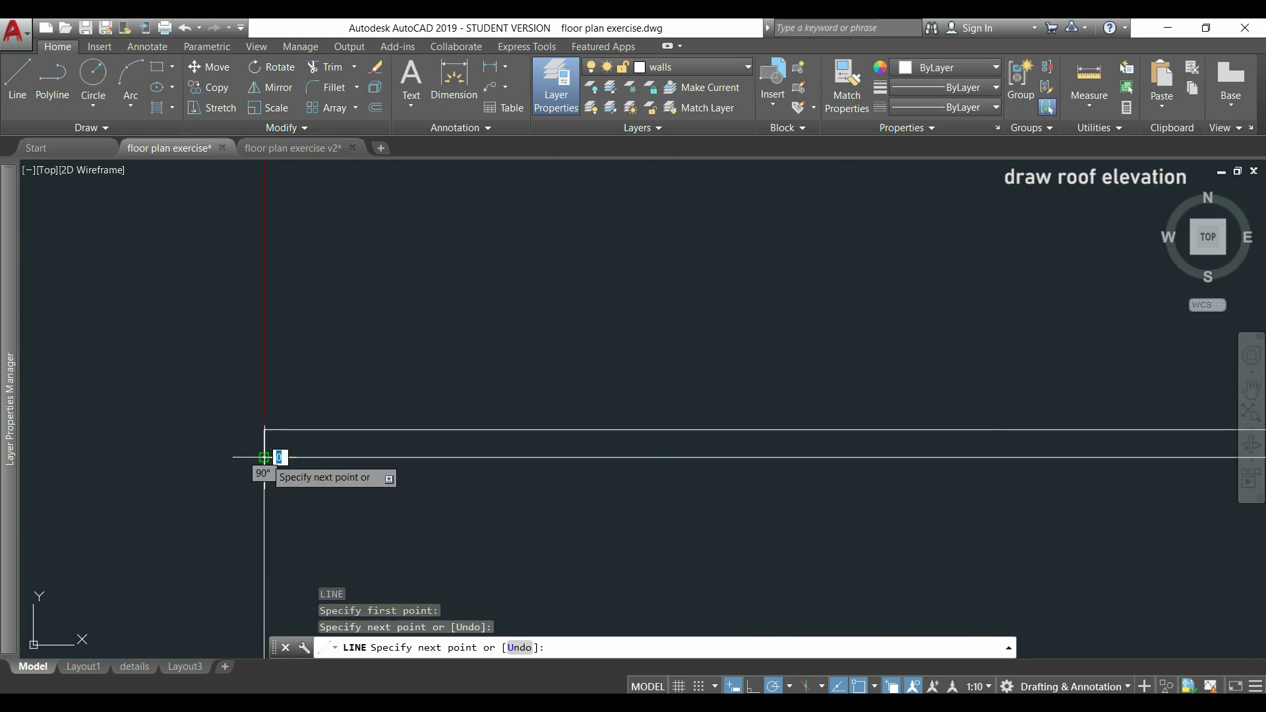
pyautogui.press('Escape')
pyautogui.scroll(-3, 307, 462)
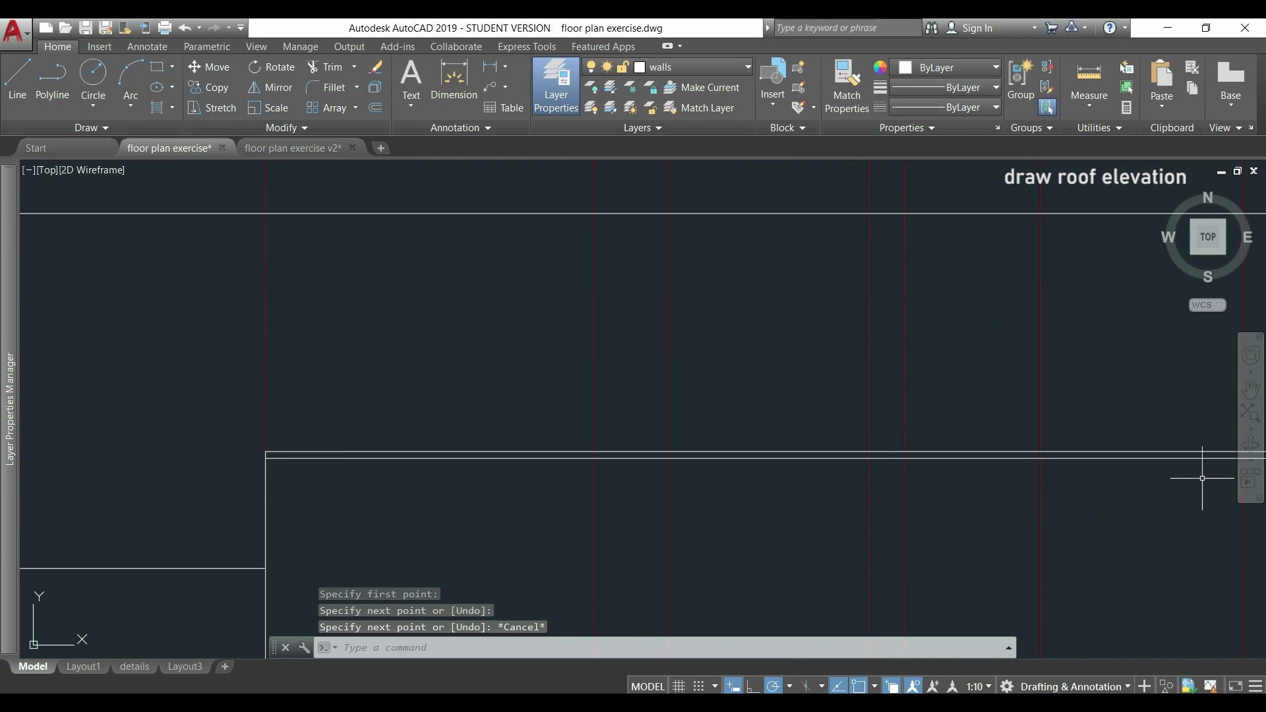
# Draw a horizontal line from the bottom of the right gable's moulding arc to the central block's left edge
pyautogui.scroll(-3, 1089, 497)
pyautogui.moveTo(1089, 497); pyautogui.dragTo(815, 425, button='middle')
pyautogui.scroll(2, 814, 425)
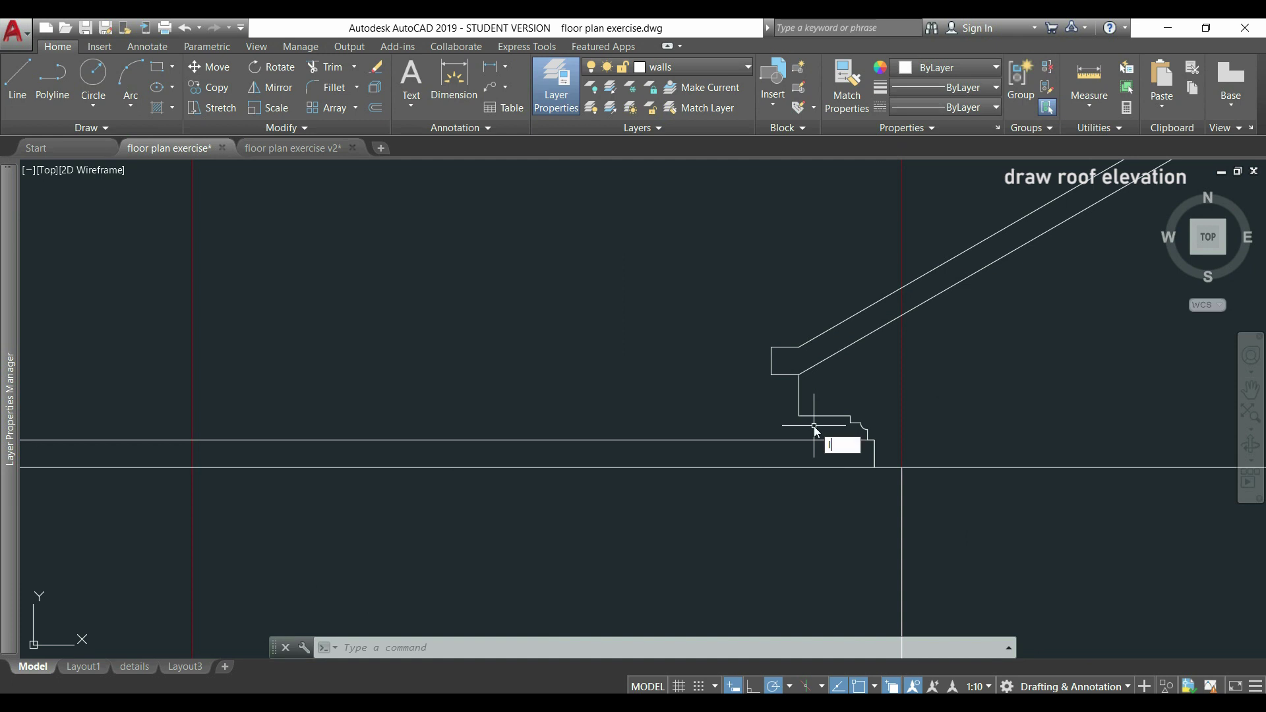
pyautogui.write('L')
pyautogui.press('Return')
pyautogui.click(865, 426)
pyautogui.scroll(-5, 864, 425)
pyautogui.scroll(5, 396, 444)
pyautogui.click(380, 454)
pyautogui.scroll(-3, 494, 429)
pyautogui.scroll(4, 862, 478)
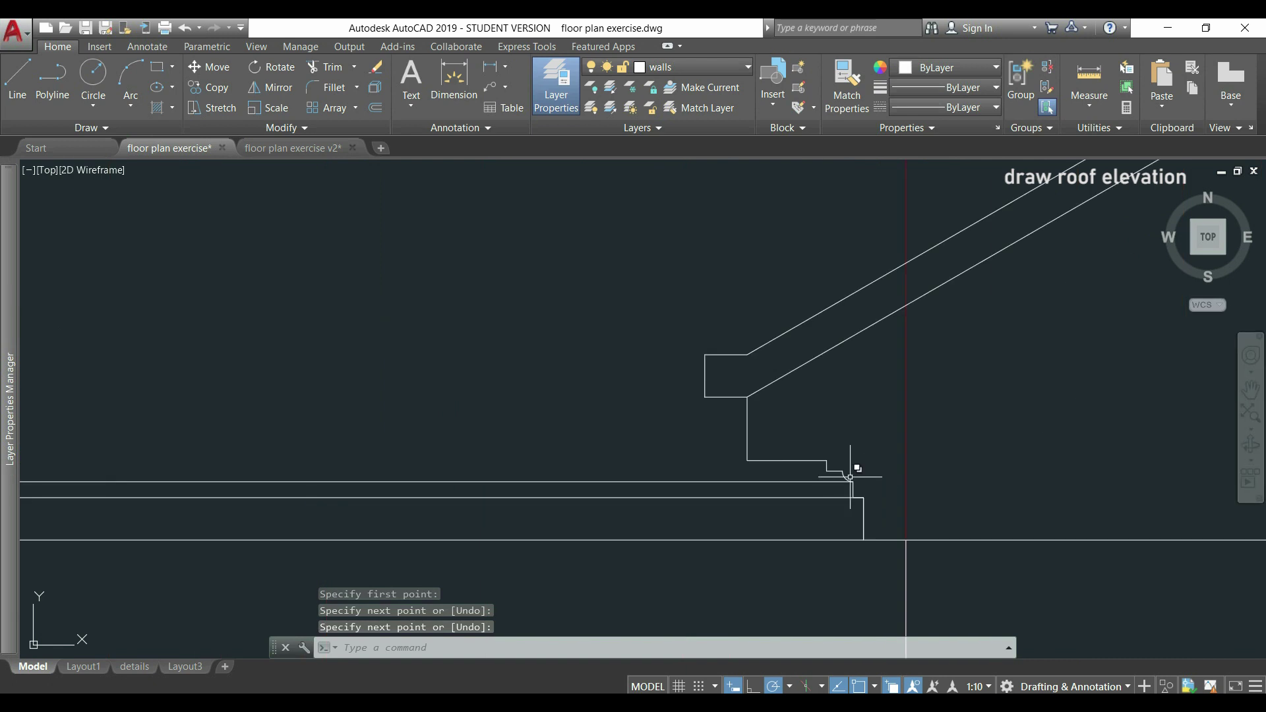
# Draw a horizontal line from the top of the right gable's moulding arc to the central block's left edge
pyautogui.press('Return')
pyautogui.press('Return')
pyautogui.click(828, 475)
pyautogui.scroll(-2, 828, 475)
pyautogui.scroll(5, 427, 474)
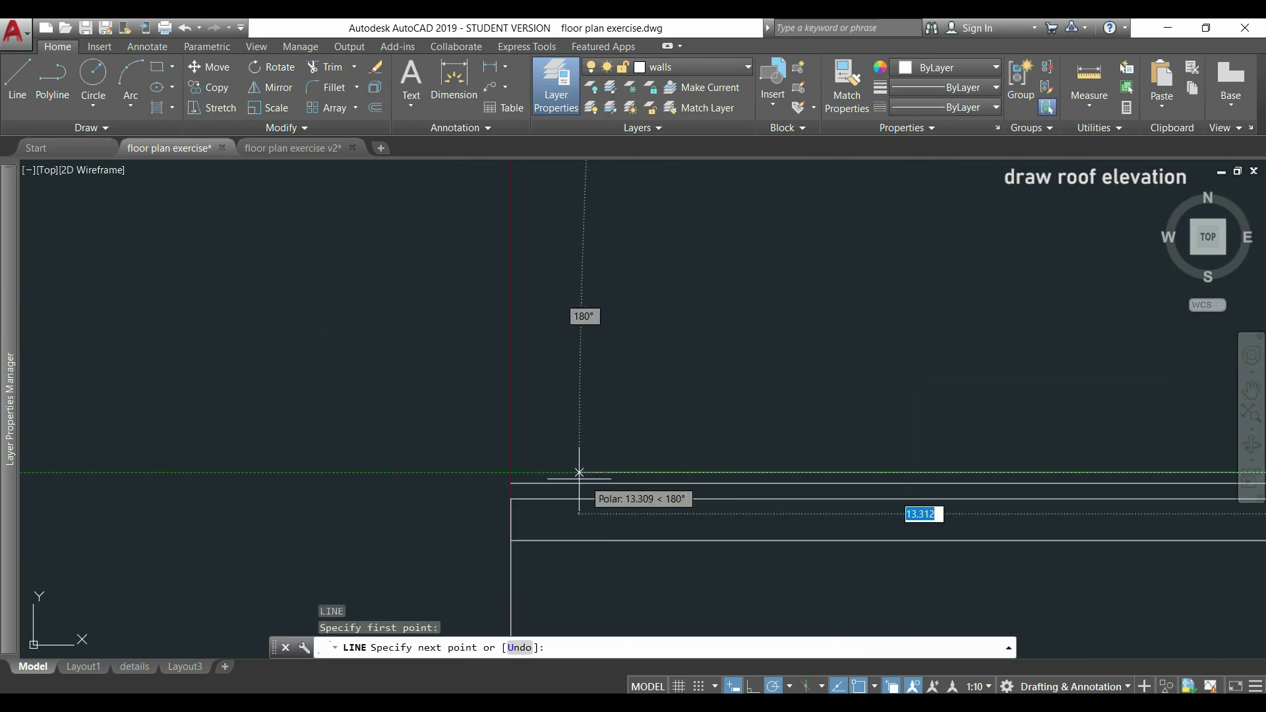
pyautogui.click(488, 457)
pyautogui.scroll(-3, 867, 432)
pyautogui.press('Return')
# Draw a horizontal line from the right gable's fascia underside, at the top of the moulding, to the central block's left edge
pyautogui.press('Return')
pyautogui.click(937, 472)
pyautogui.scroll(3, 672, 461)
pyautogui.scroll(-2, 672, 461)
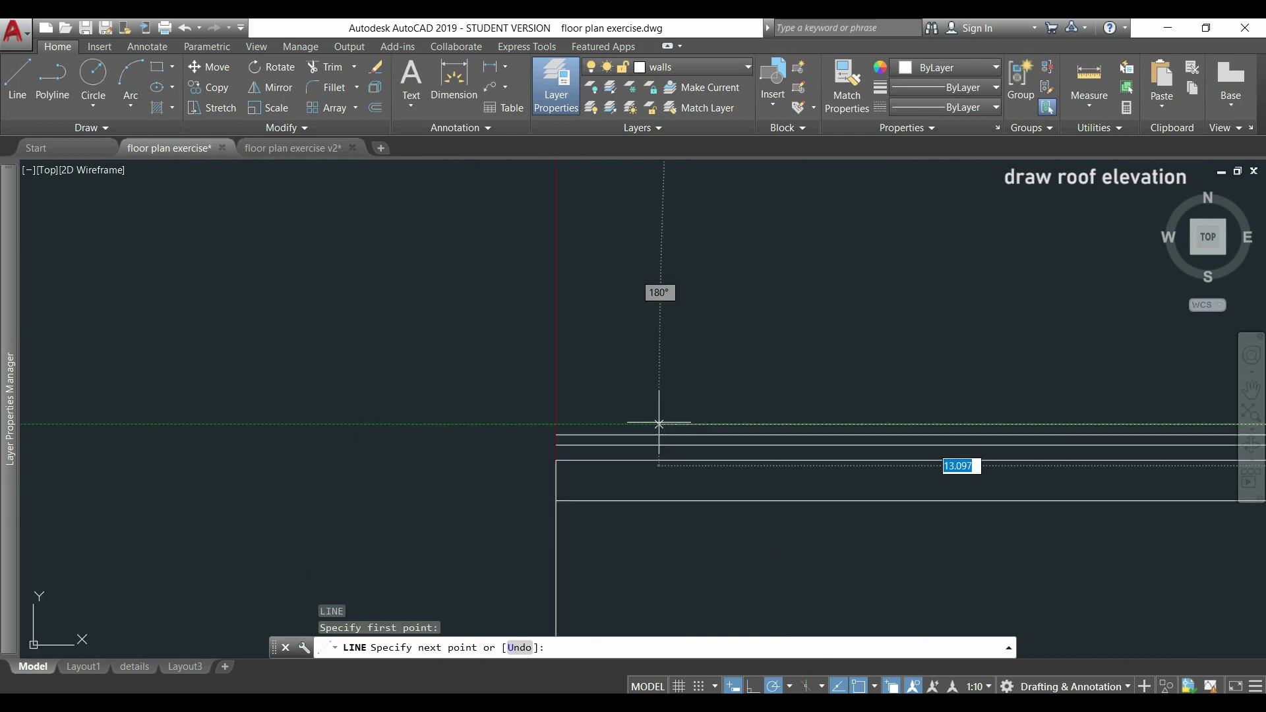
pyautogui.click(556, 438)
pyautogui.press('Return')
pyautogui.scroll(-2, 607, 359)
pyautogui.scroll(-2, 995, 424)
pyautogui.scroll(1, 956, 433)
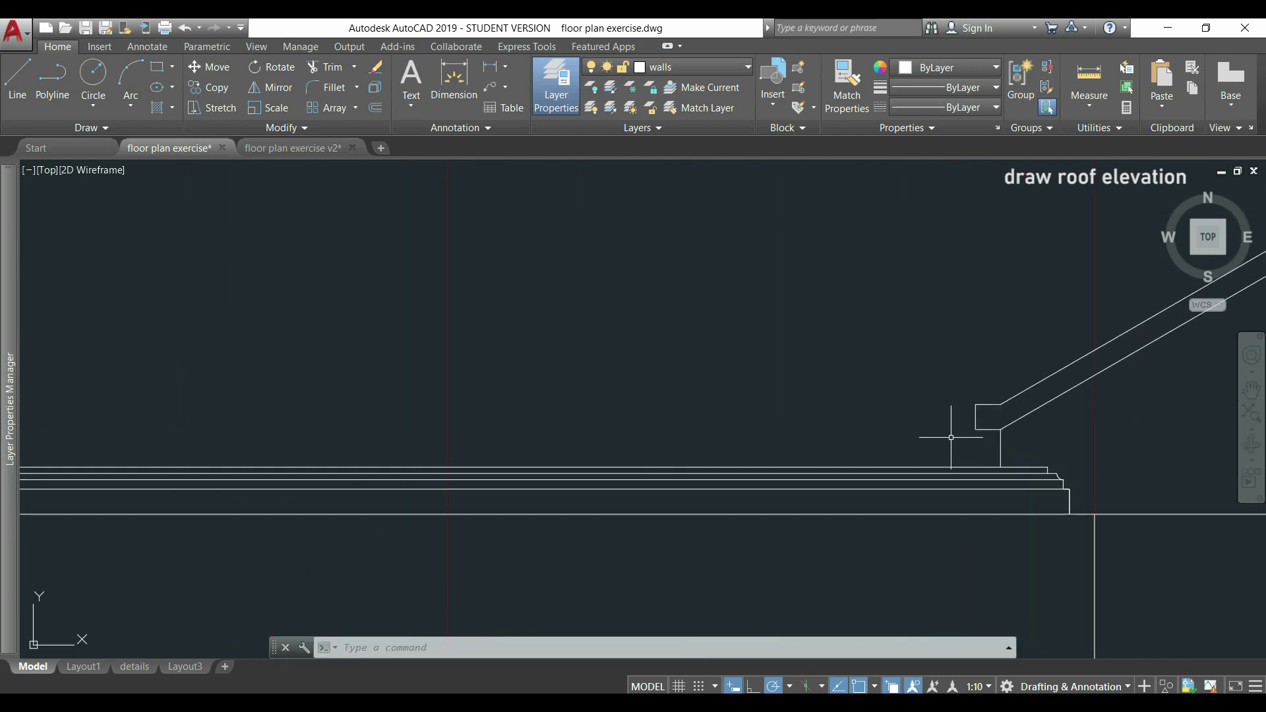
# Draw a horizontal line from the lower corner of the right gable's eaves end box to the central block's left edge
pyautogui.press('Return')
pyautogui.click(978, 419)
pyautogui.scroll(3, 354, 420)
pyautogui.click(354, 420)
pyautogui.press('Return')
pyautogui.scroll(-3, 382, 419)
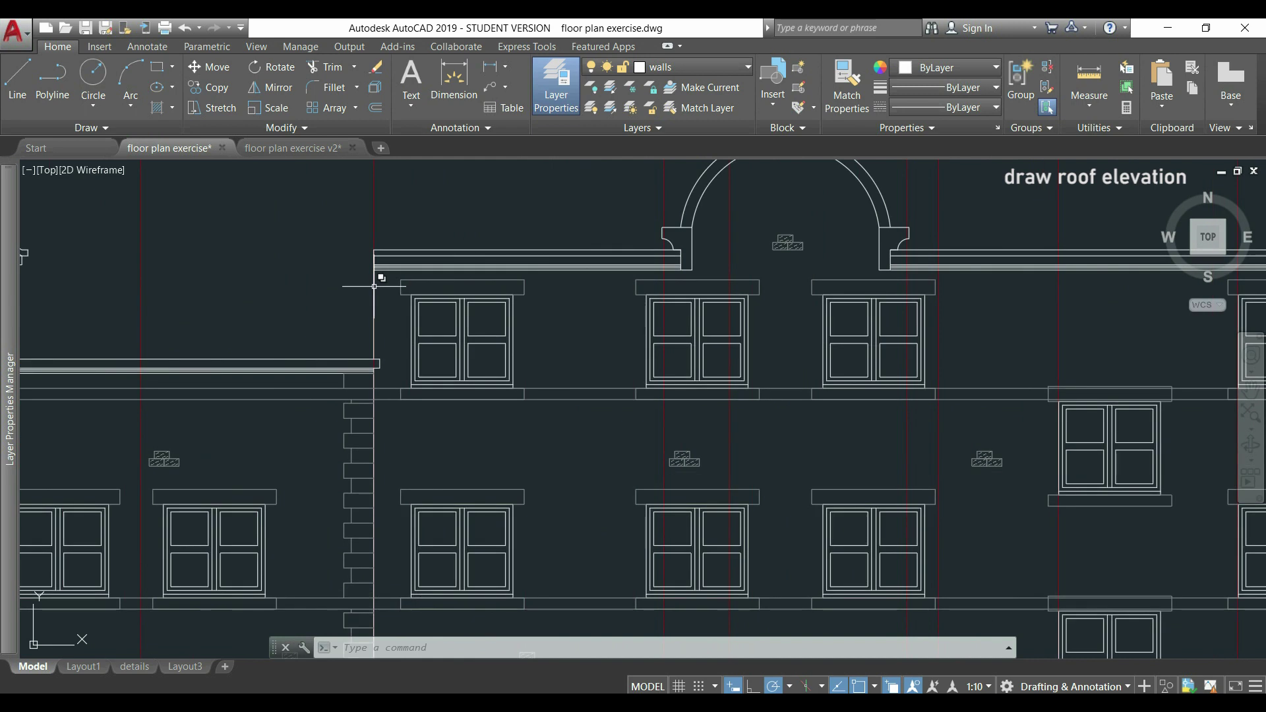
# Stretch the upper end of the central block's left edge line up to the end of the topmost eaves line
pyautogui.scroll(-5, 374, 286)
pyautogui.moveTo(429, 580); pyautogui.dragTo(537, 320, button='middle')
pyautogui.scroll(4, 466, 274)
pyautogui.scroll(2, 440, 356)
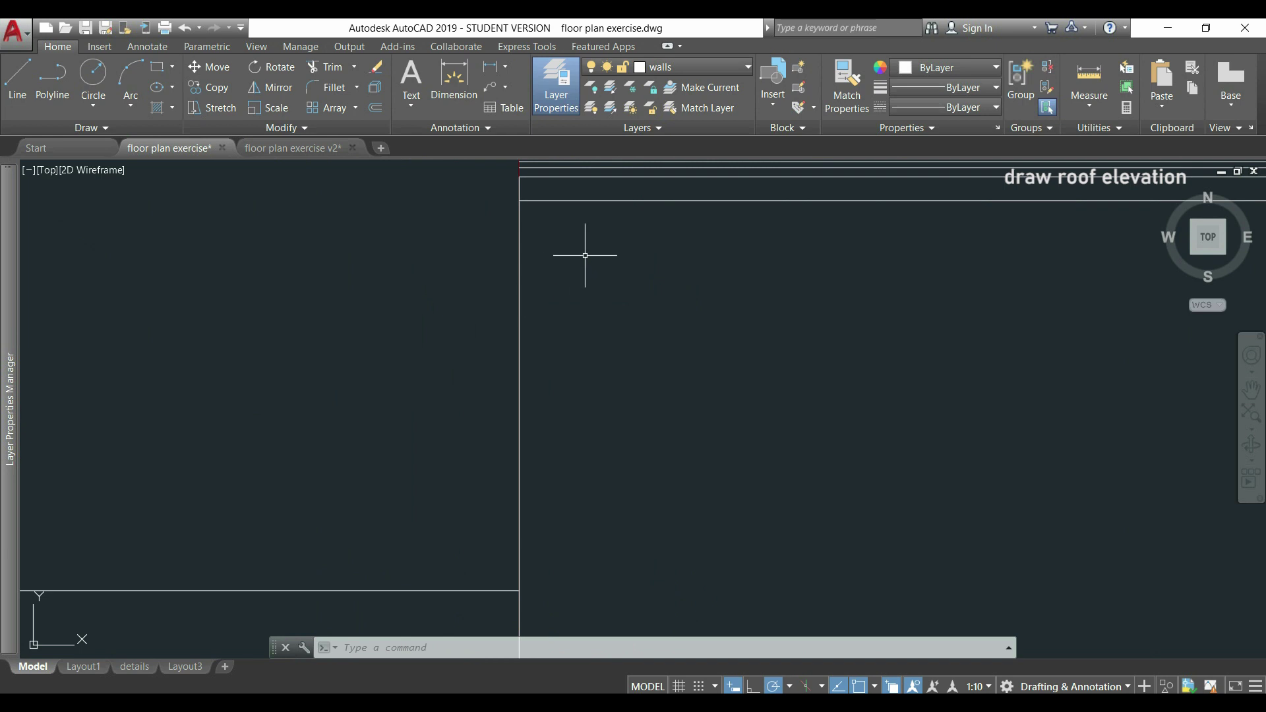
pyautogui.moveTo(585, 252); pyautogui.dragTo(580, 441, button='middle')
pyautogui.click(520, 420)
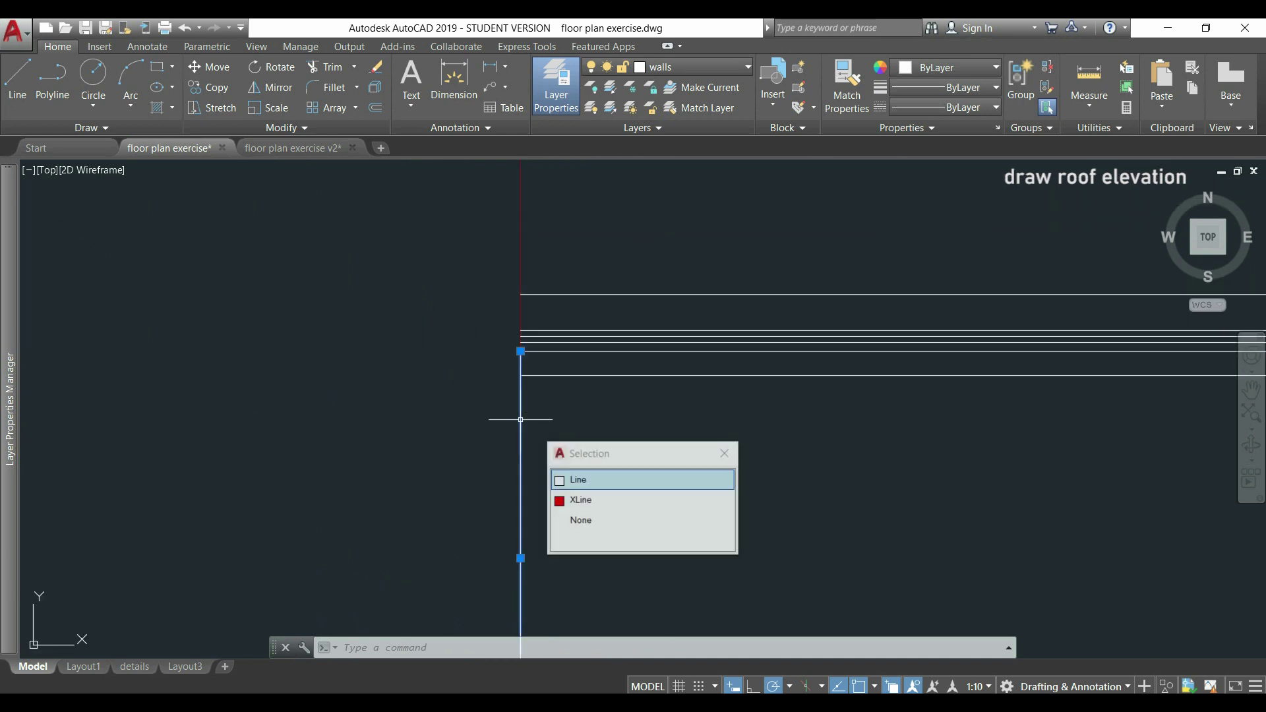
pyautogui.click(597, 486)
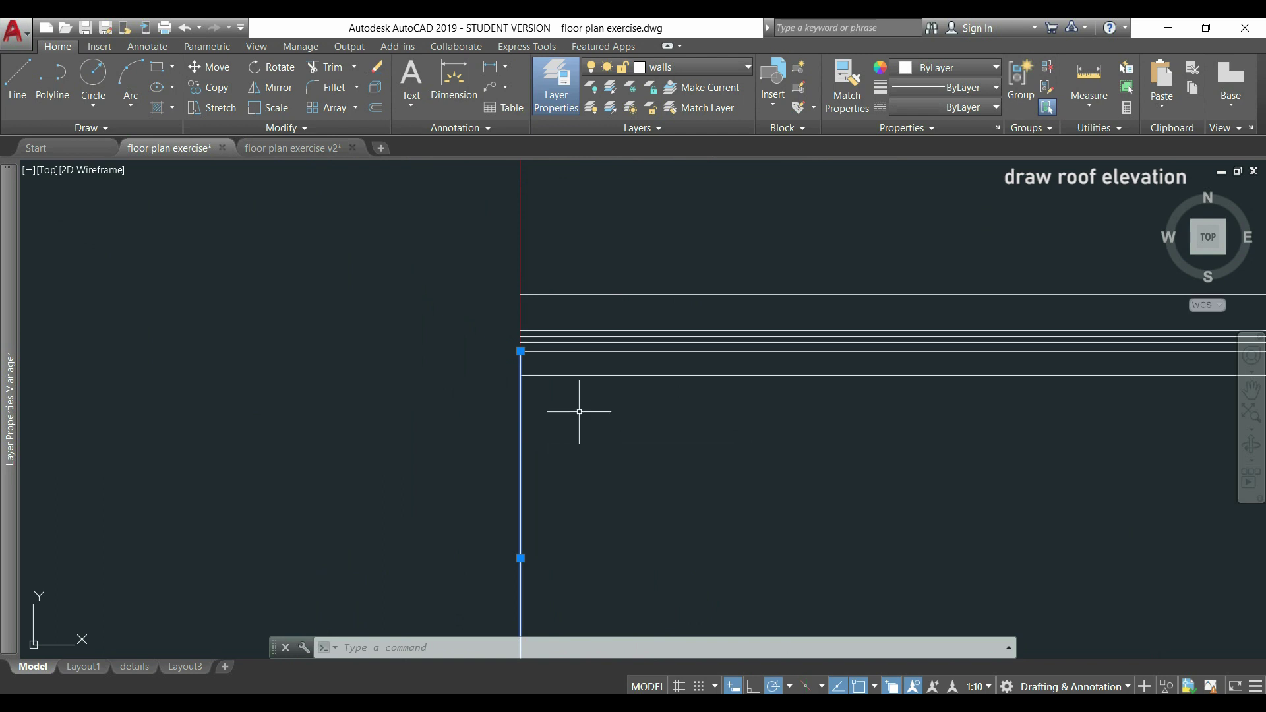
pyautogui.click(521, 351)
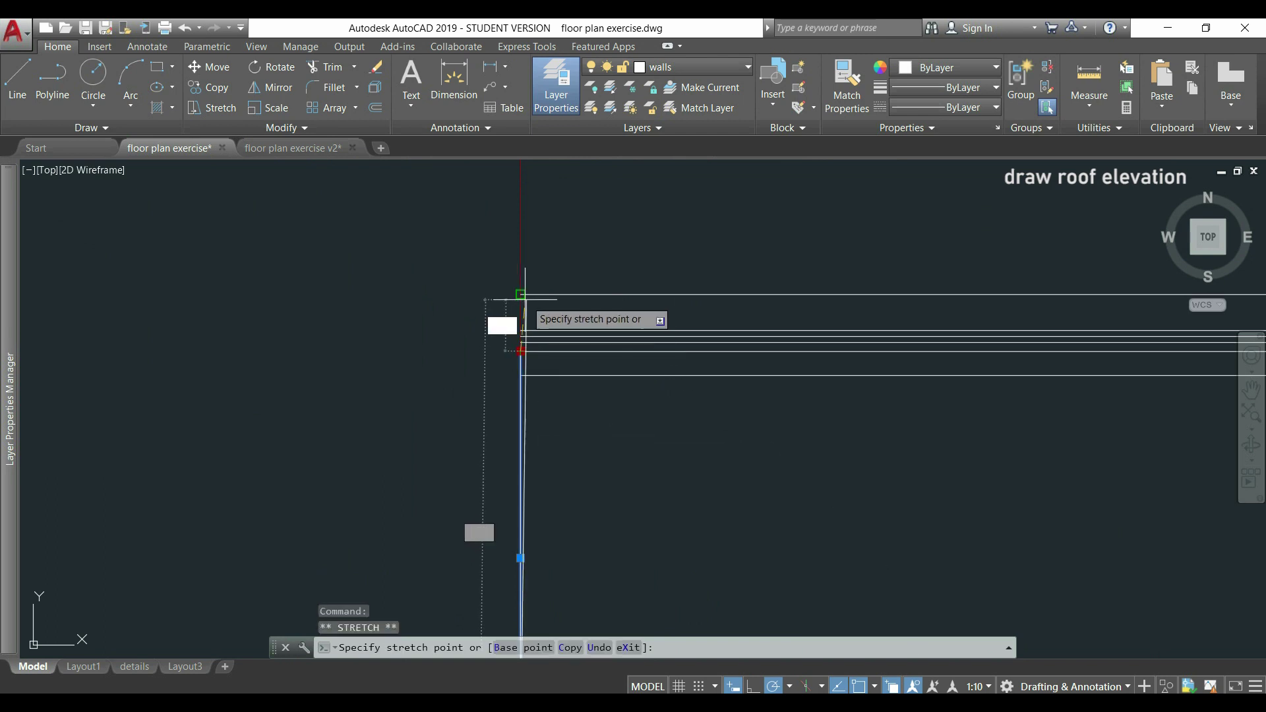
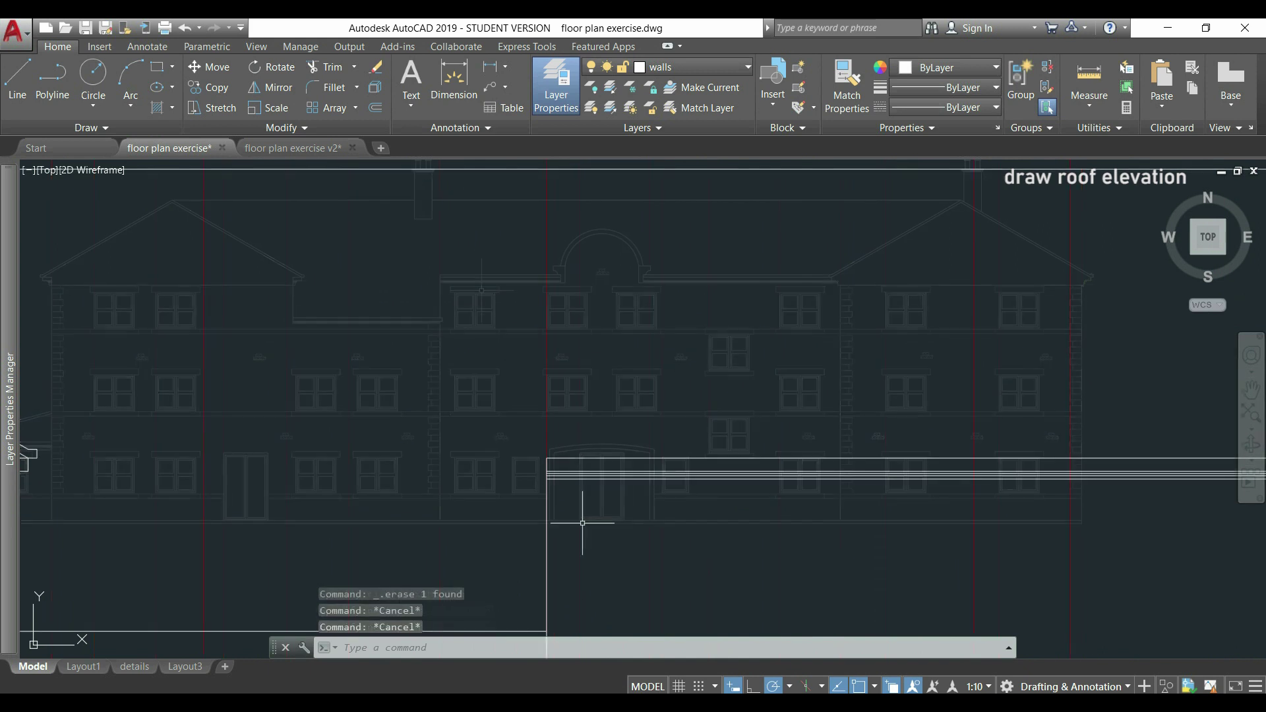
# Copy the central block's upper four eaves lines onto the lower recessed section, aligning them with the left end of its horizontal base line
pyautogui.write('Co')
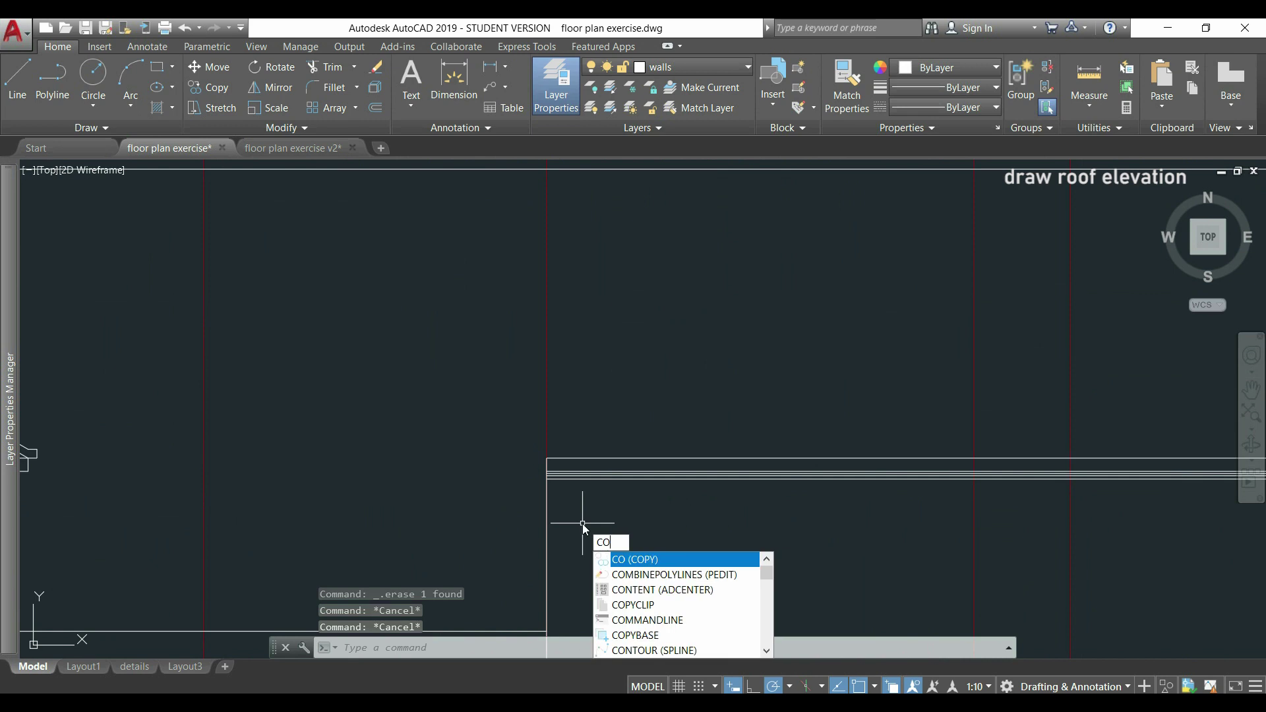
pyautogui.press('Return')
pyautogui.scroll(4, 586, 455)
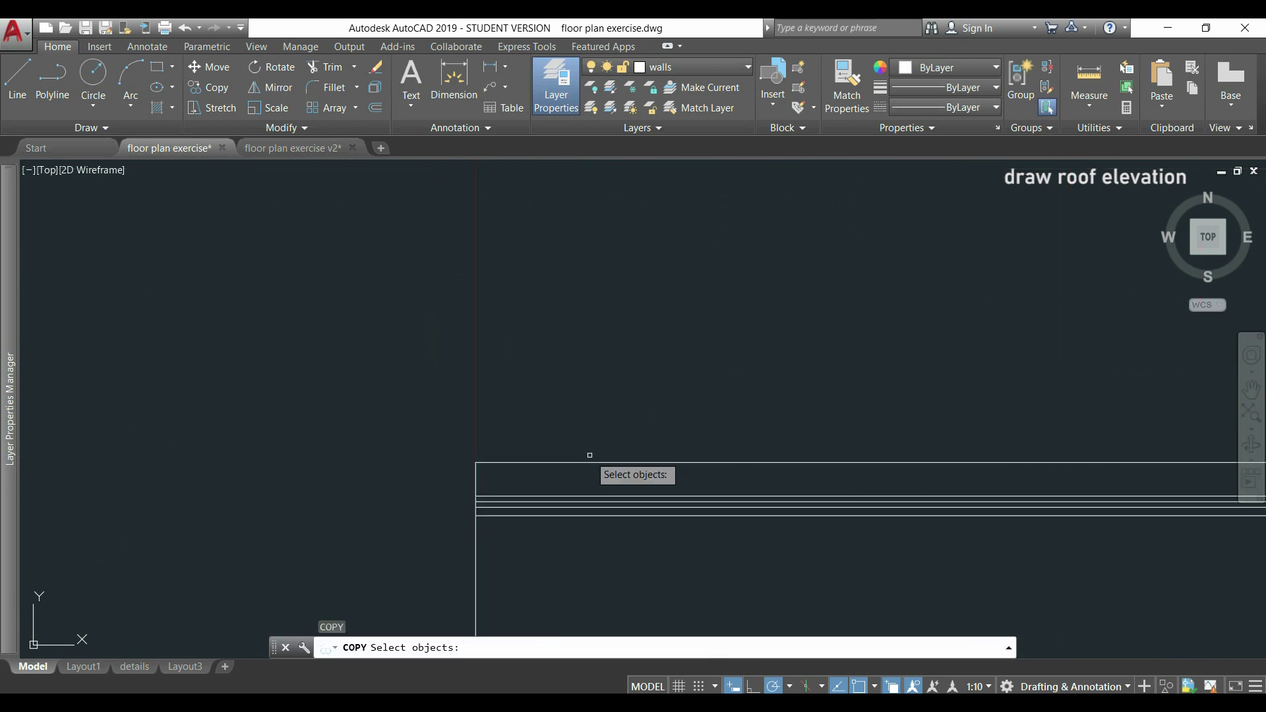
pyautogui.click(565, 512)
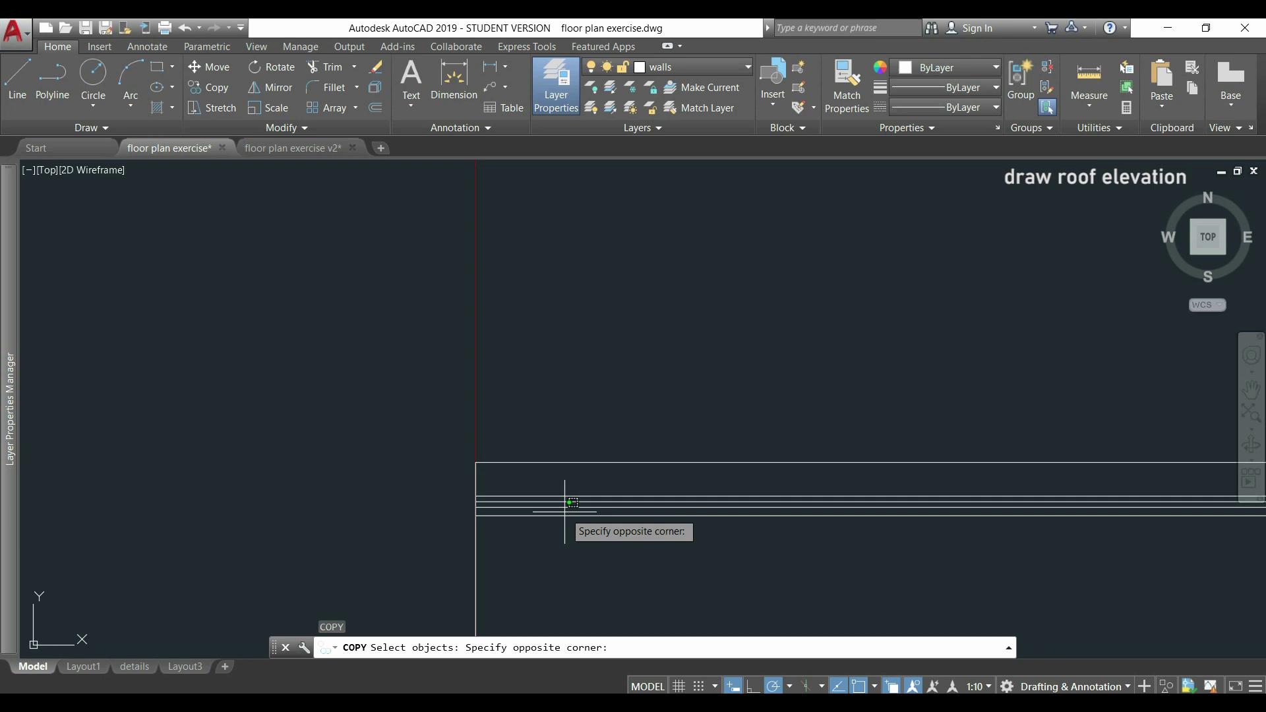
pyautogui.click(539, 436)
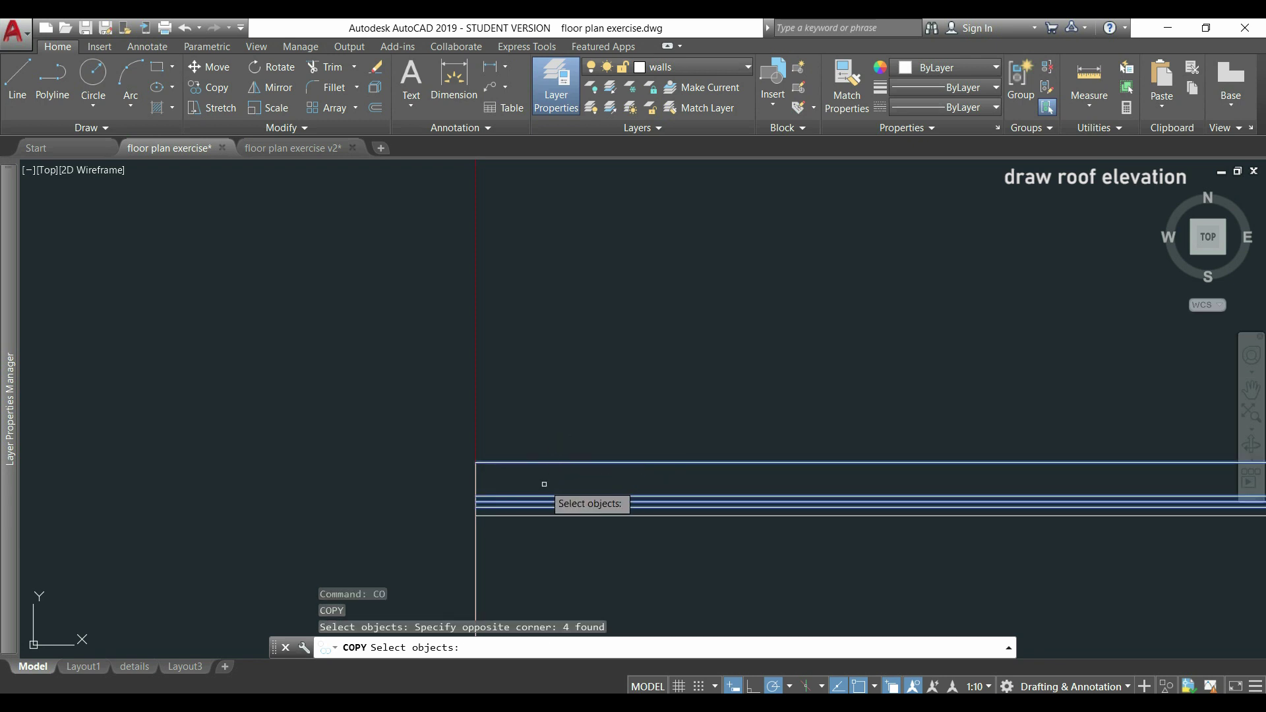
pyautogui.press('Return')
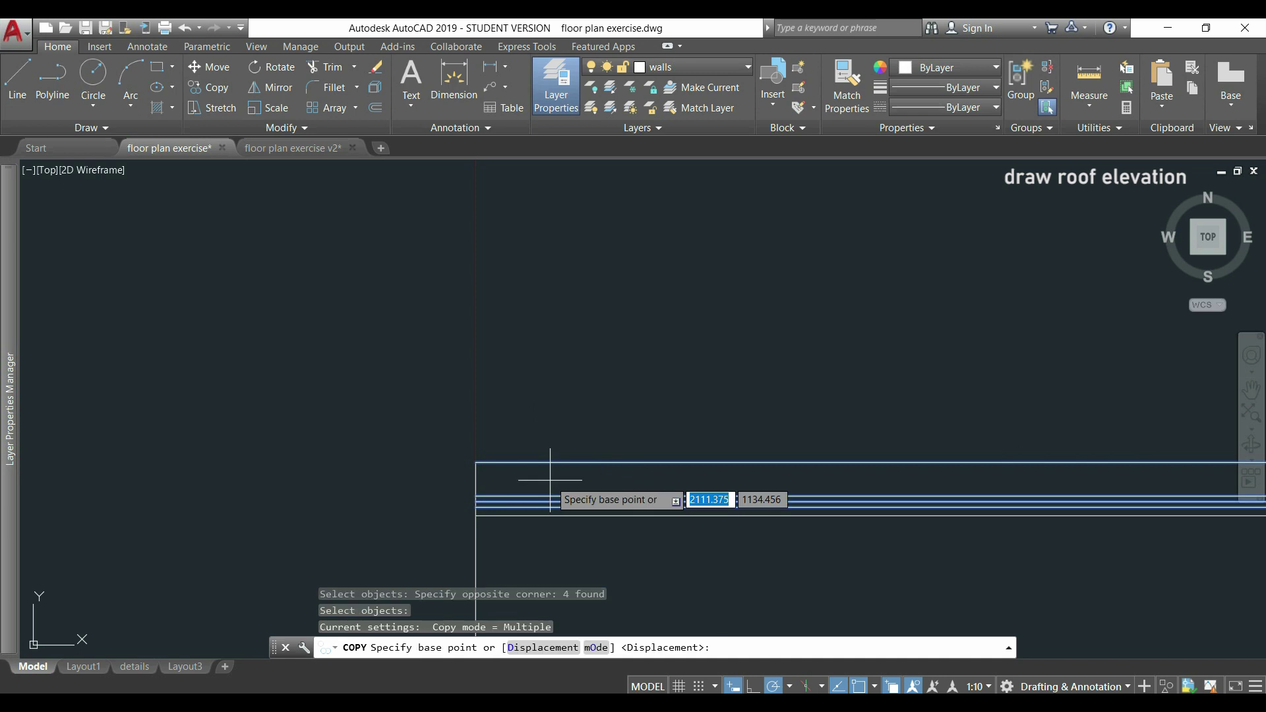
pyautogui.scroll(4, 551, 522)
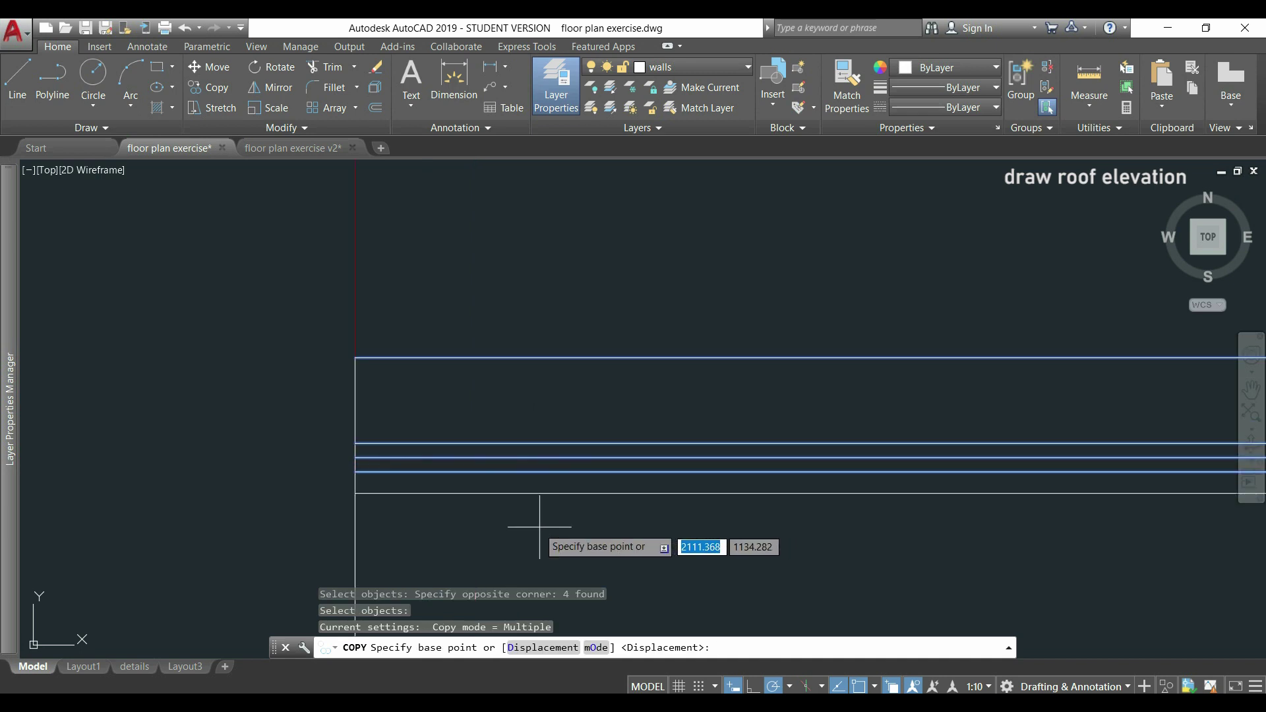
pyautogui.click(355, 493)
pyautogui.scroll(-5, 396, 481)
pyautogui.moveTo(361, 508); pyautogui.dragTo(466, 362, button='middle')
pyautogui.scroll(3, 467, 409)
pyautogui.scroll(3, 310, 509)
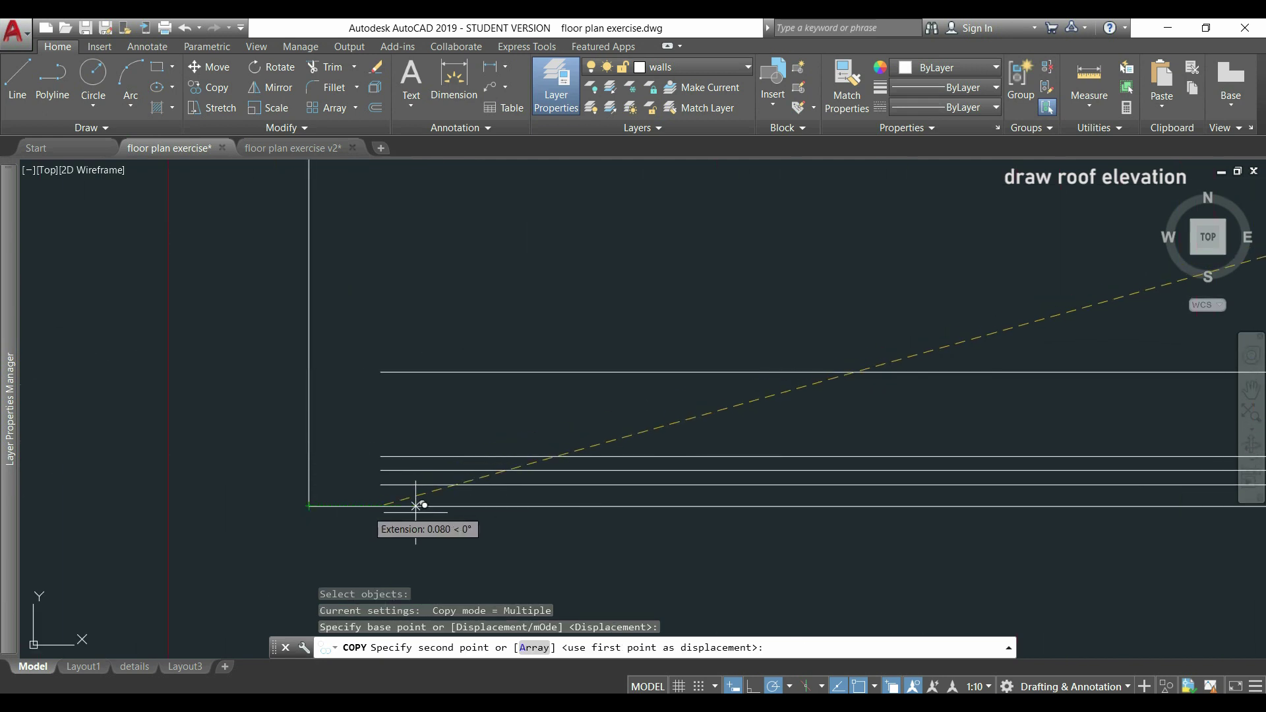
pyautogui.click(309, 507)
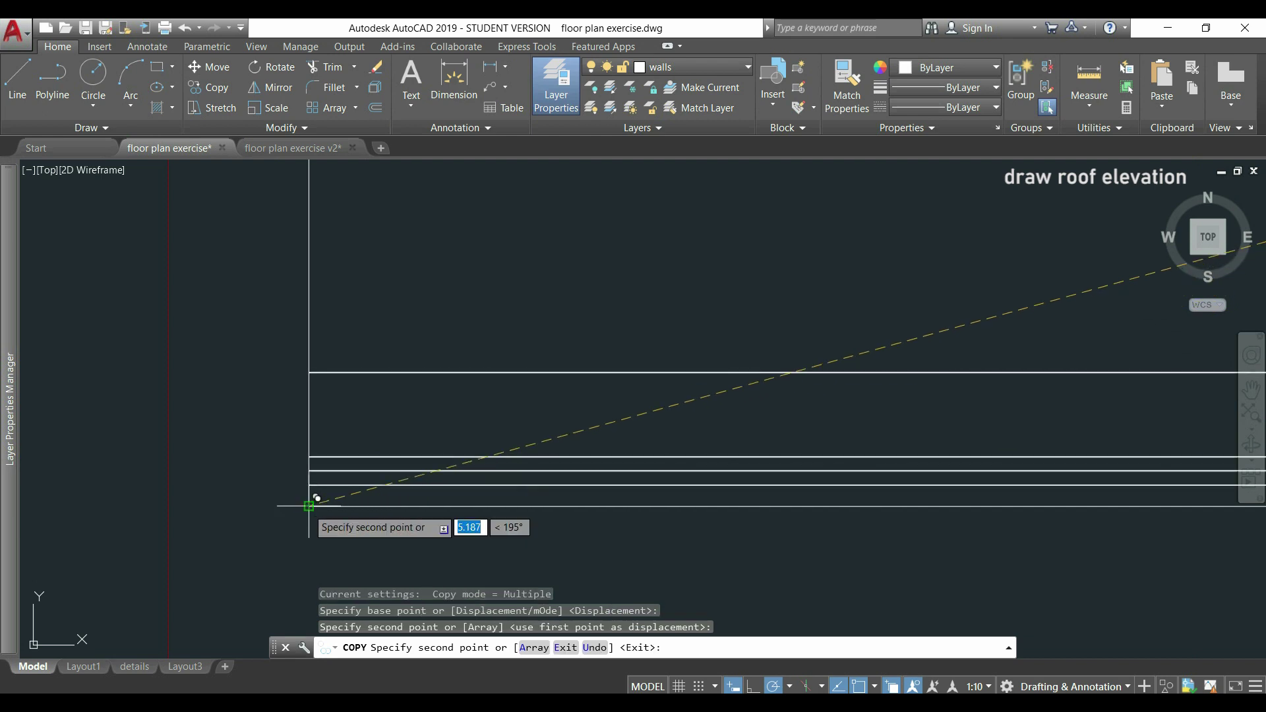
pyautogui.scroll(-3, 261, 435)
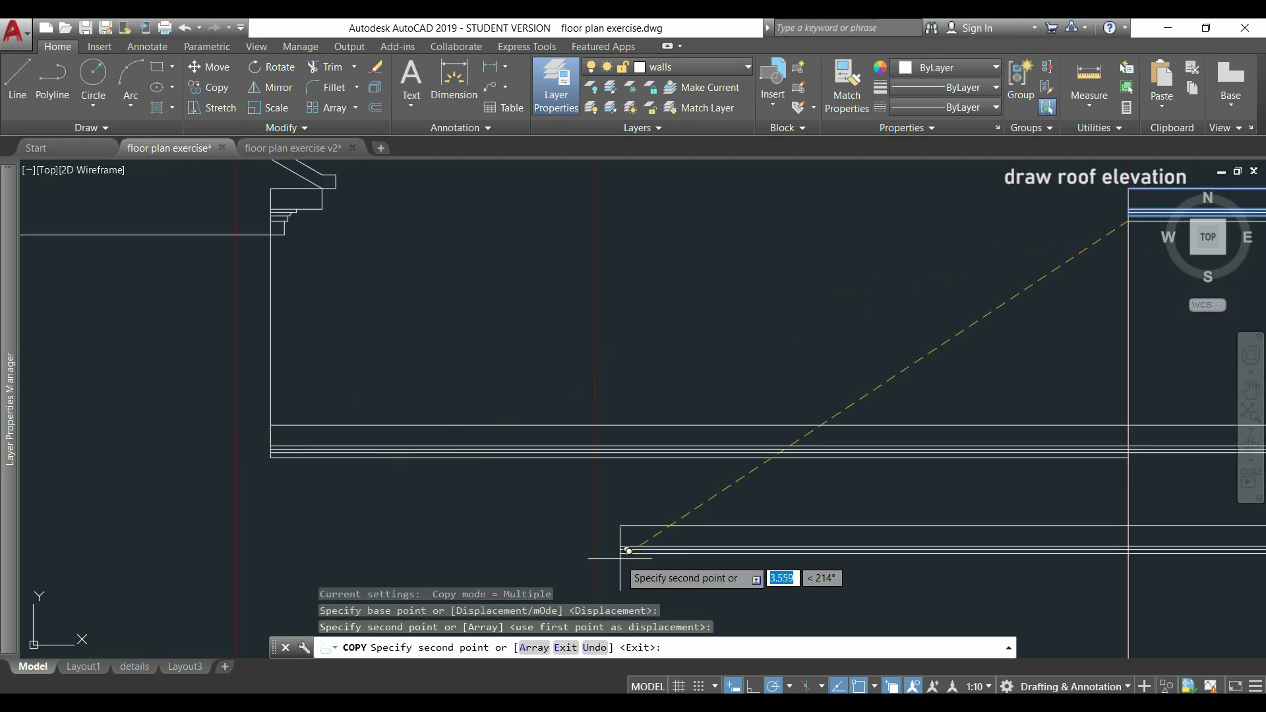
pyautogui.press('Escape')
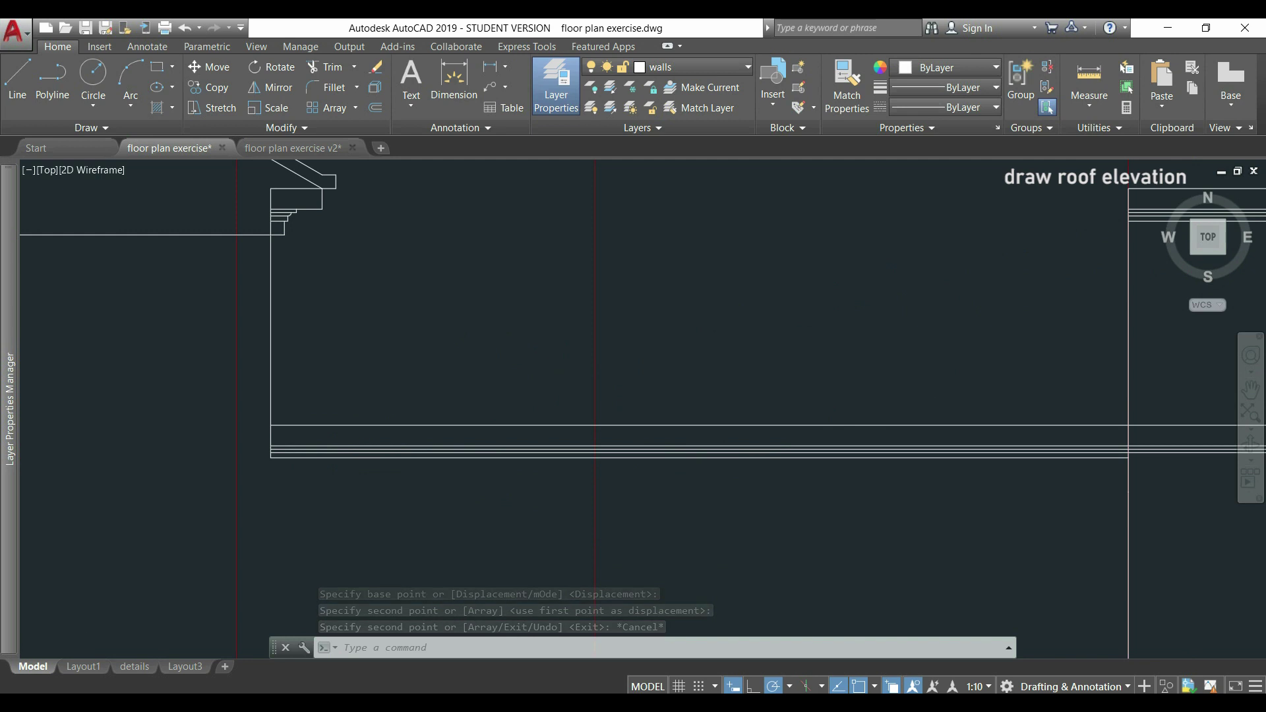
# Trim the copied eaves lines where they extend past the central block's left edge
pyautogui.scroll(-2, 452, 366)
pyautogui.scroll(-2, 452, 366)
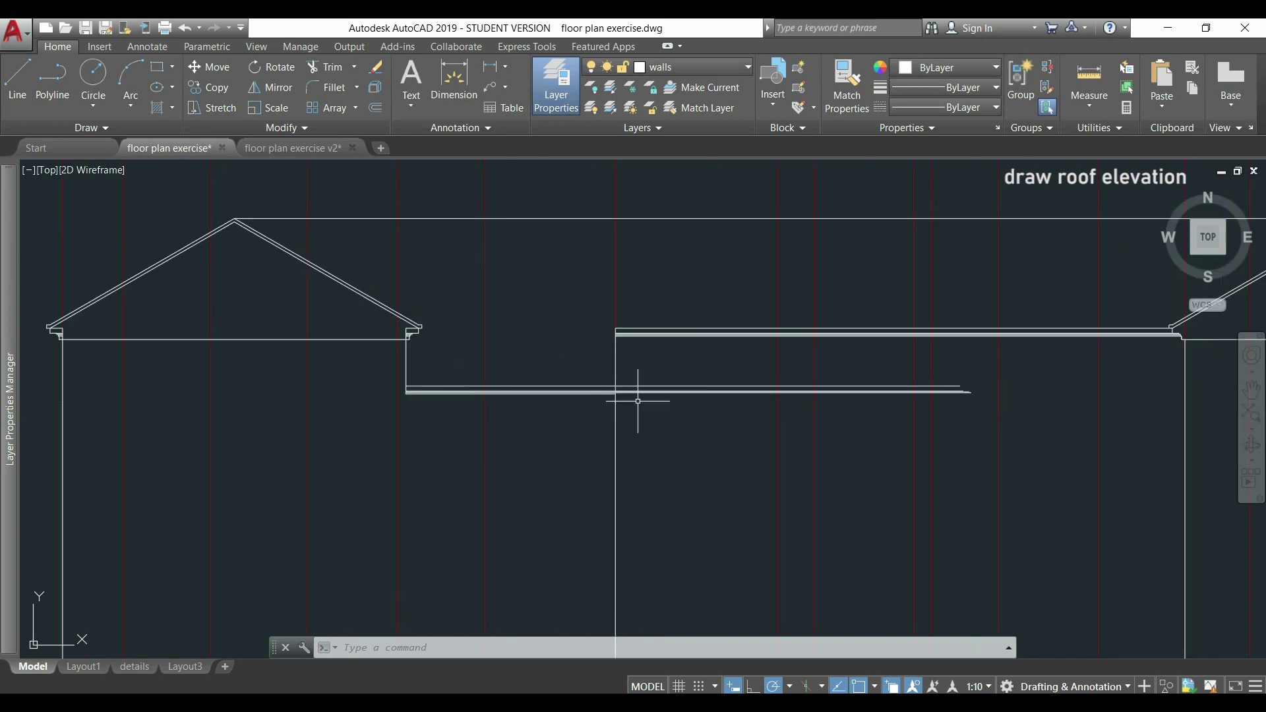
pyautogui.scroll(4, 639, 404)
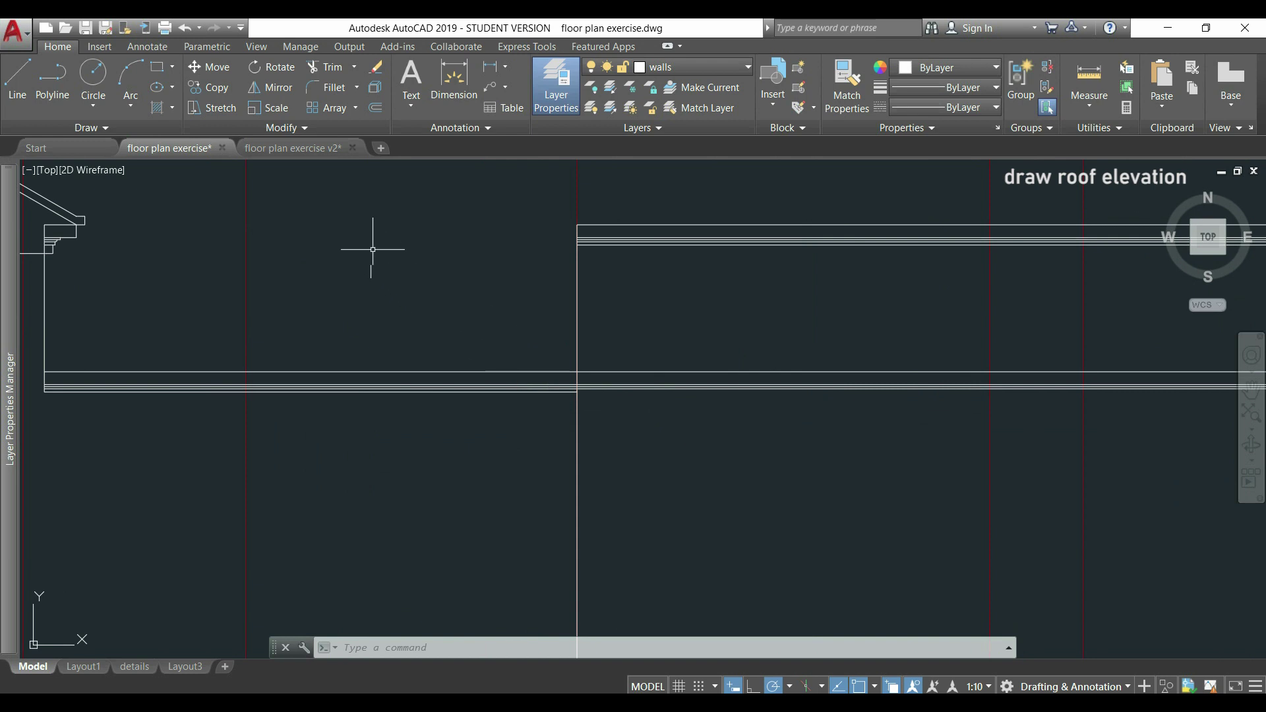
pyautogui.click(328, 67)
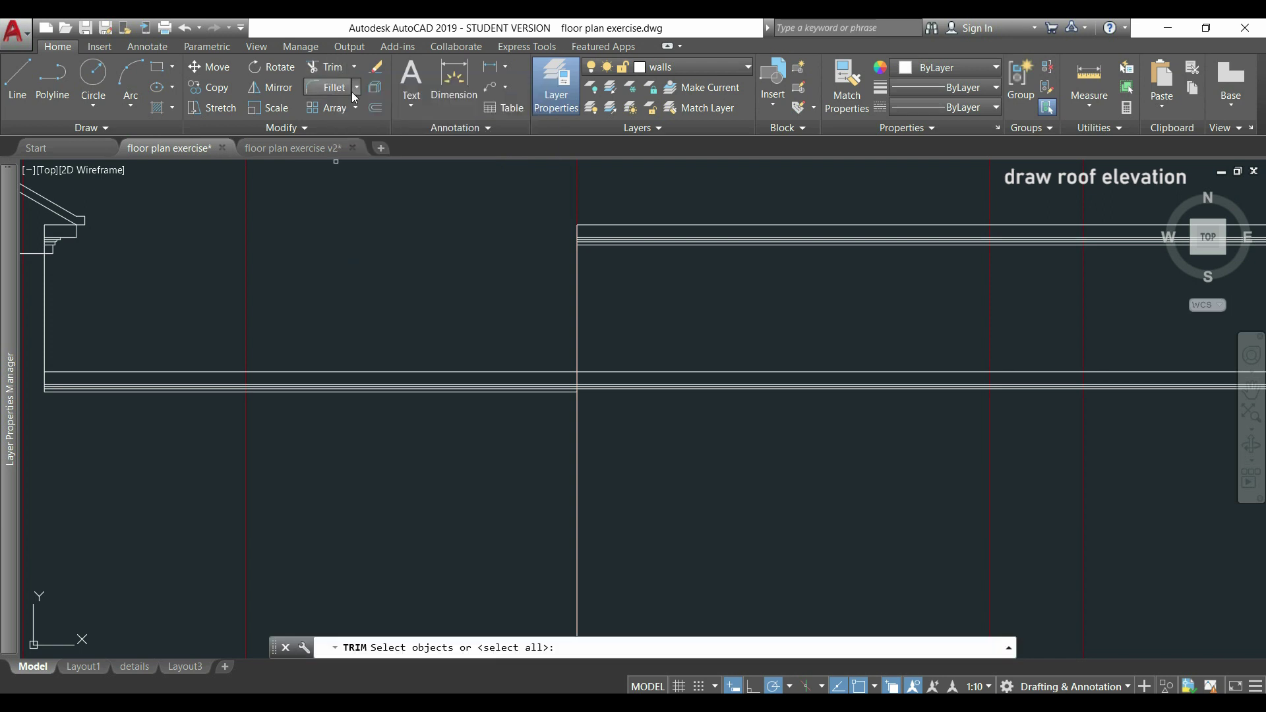
pyautogui.click(652, 442)
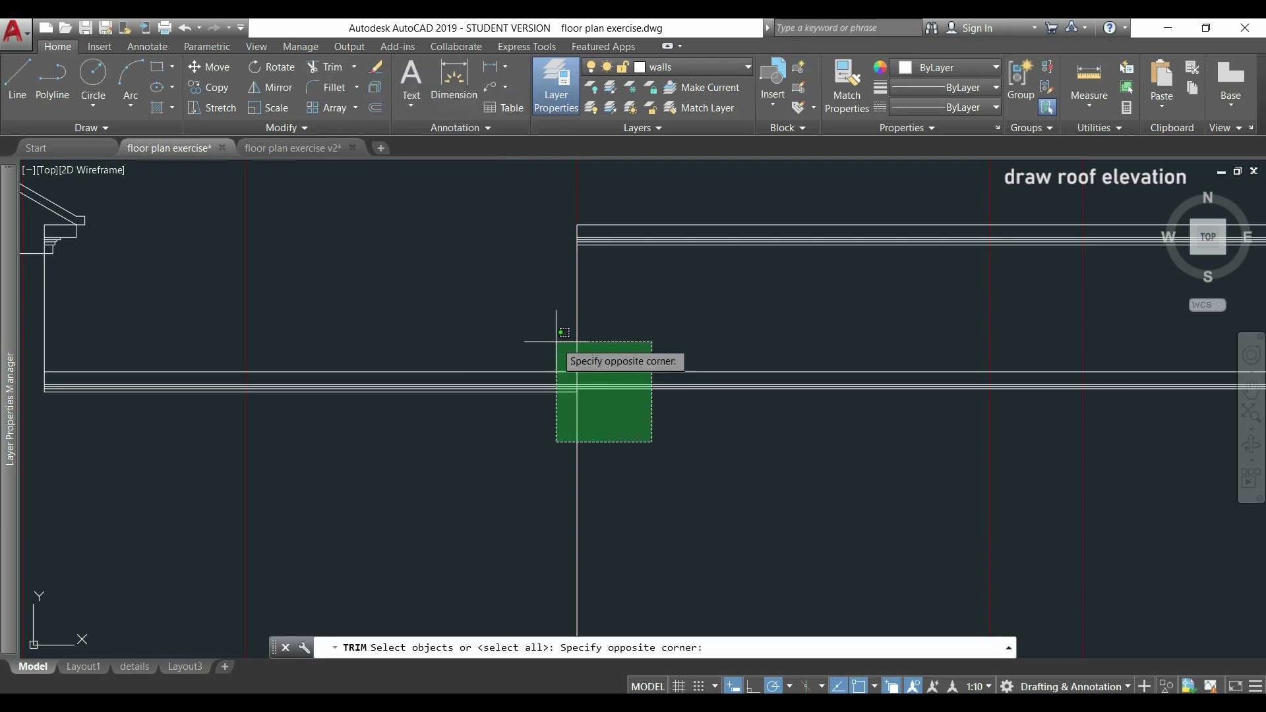
pyautogui.click(528, 326)
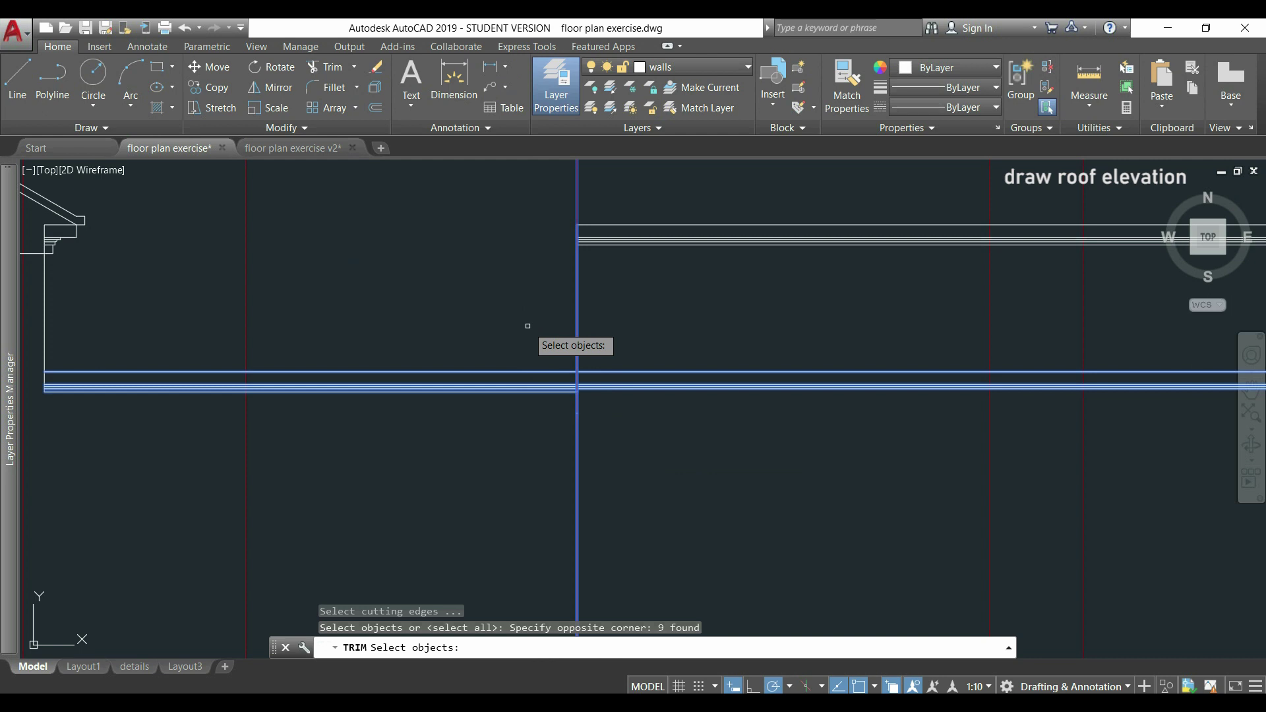
pyautogui.press('Return')
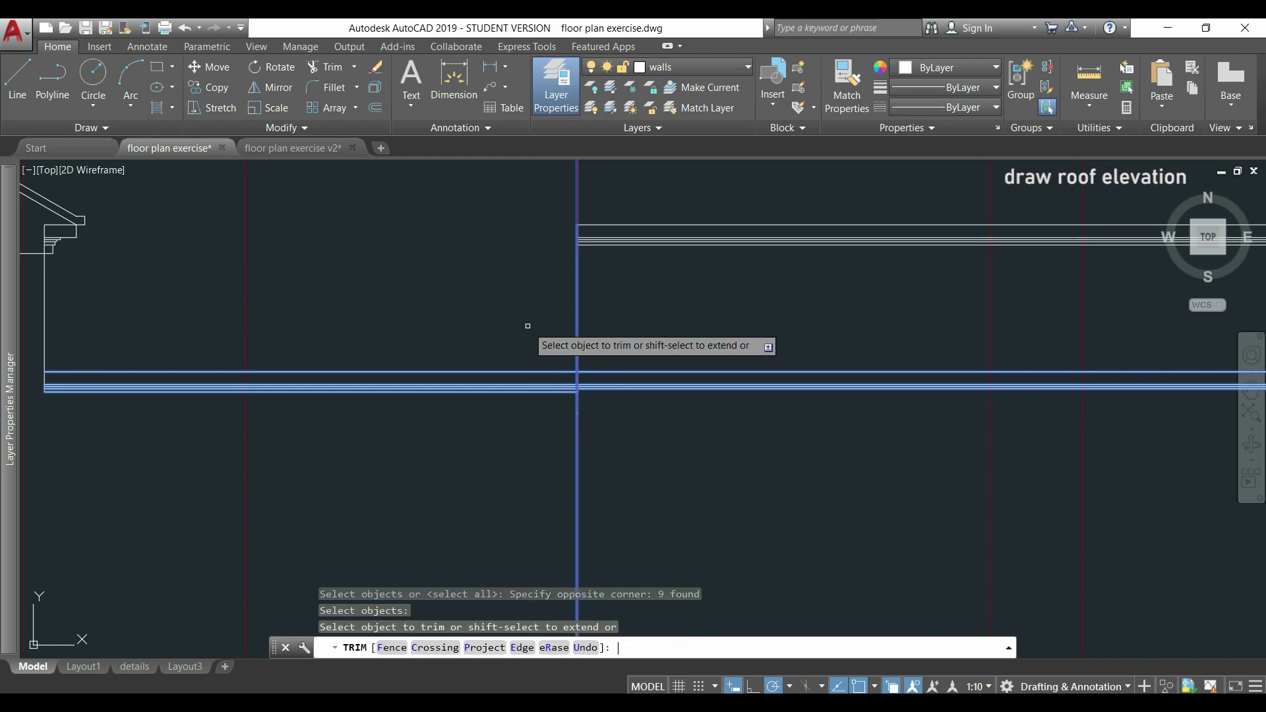
pyautogui.click(665, 417)
pyautogui.click(626, 341)
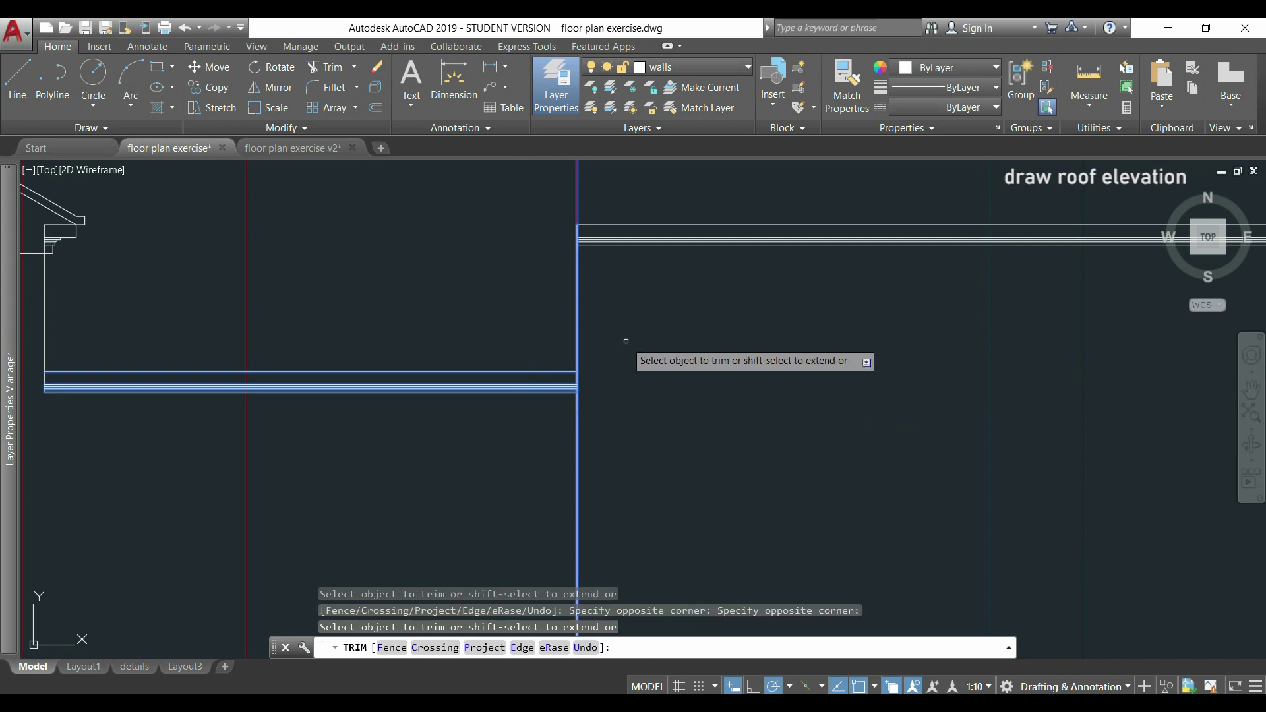
pyautogui.press('Return')
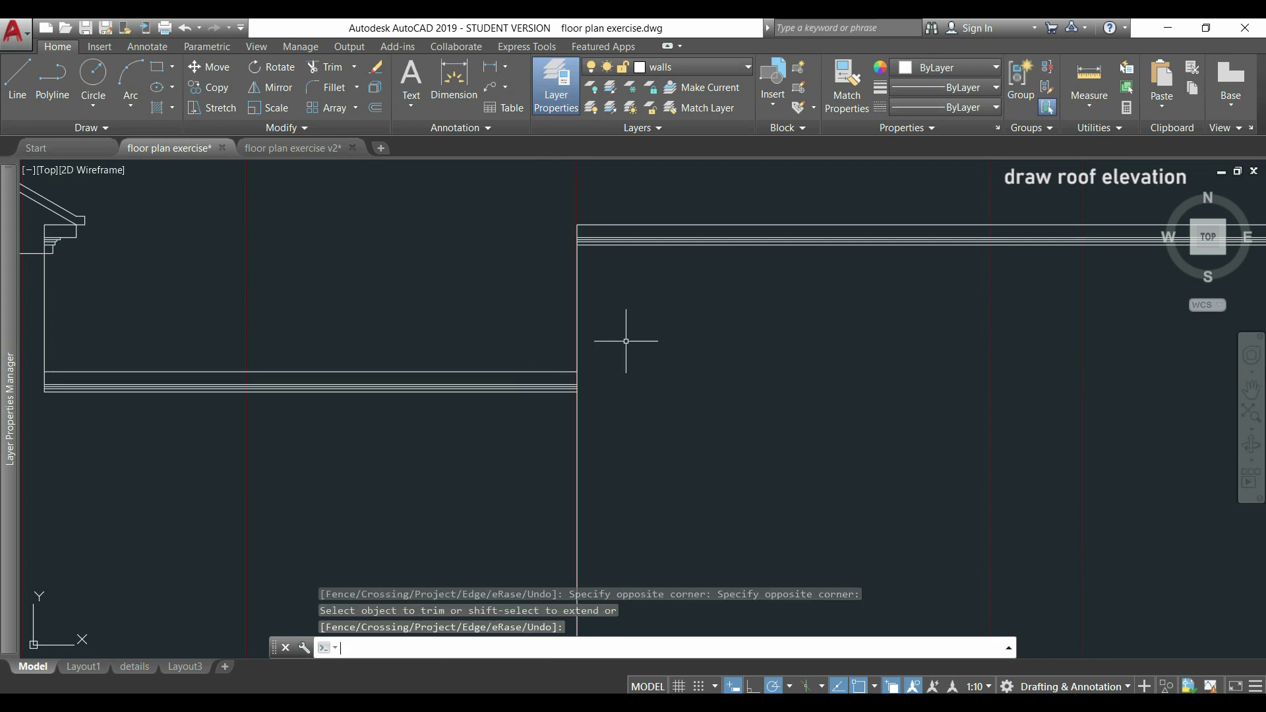
# Draw a vertical line from the lowest to the topmost central eaves line, 4.1 from the central block's left edge
pyautogui.scroll(-5, 623, 315)
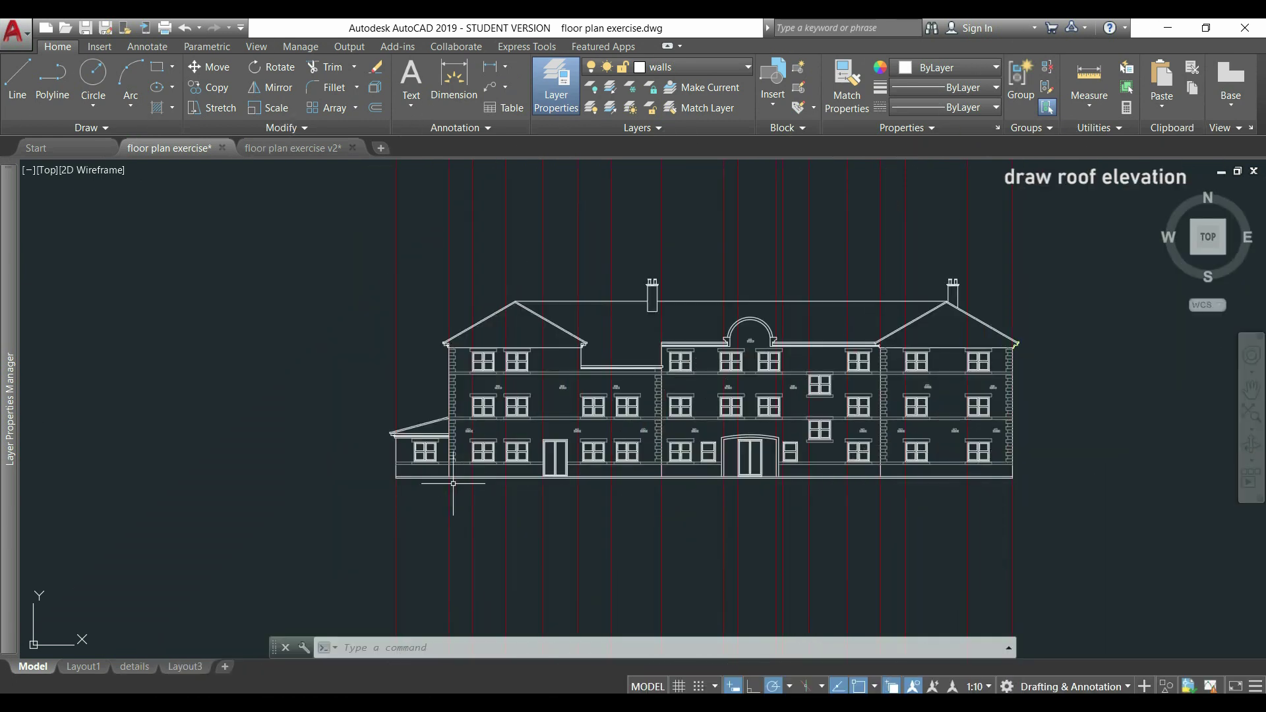
pyautogui.scroll(5, 453, 483)
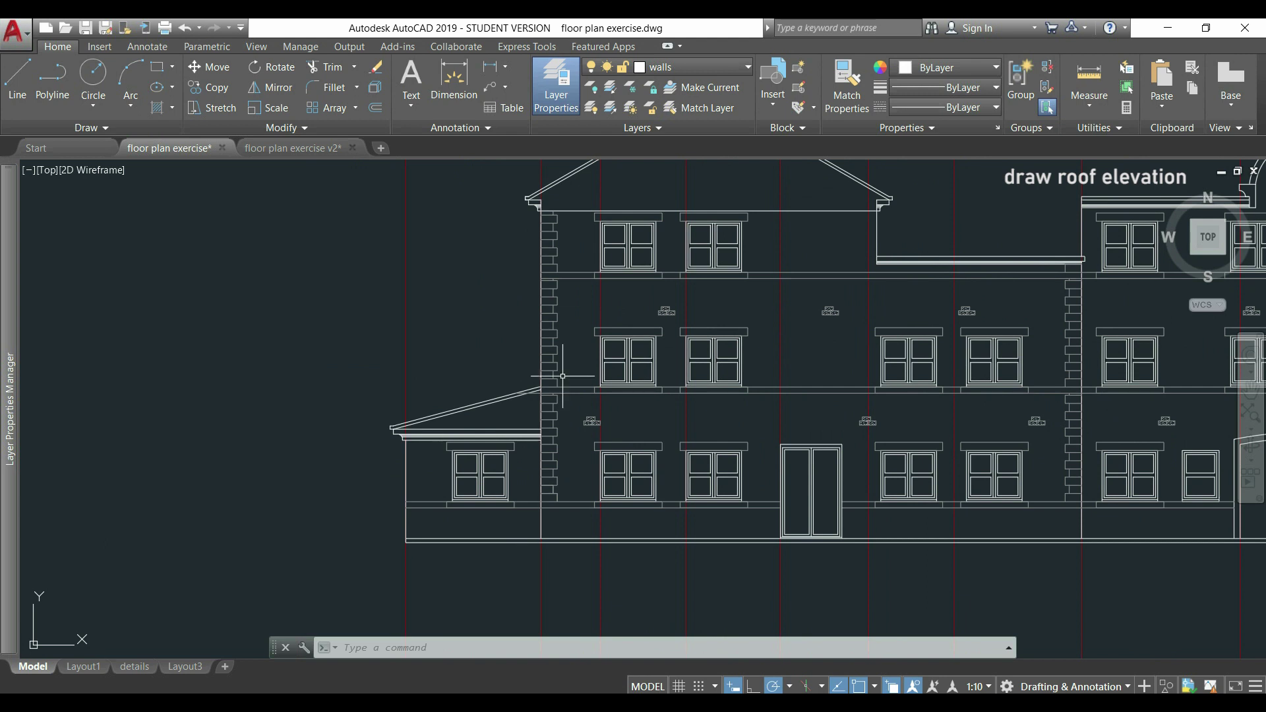
pyautogui.scroll(4, 369, 430)
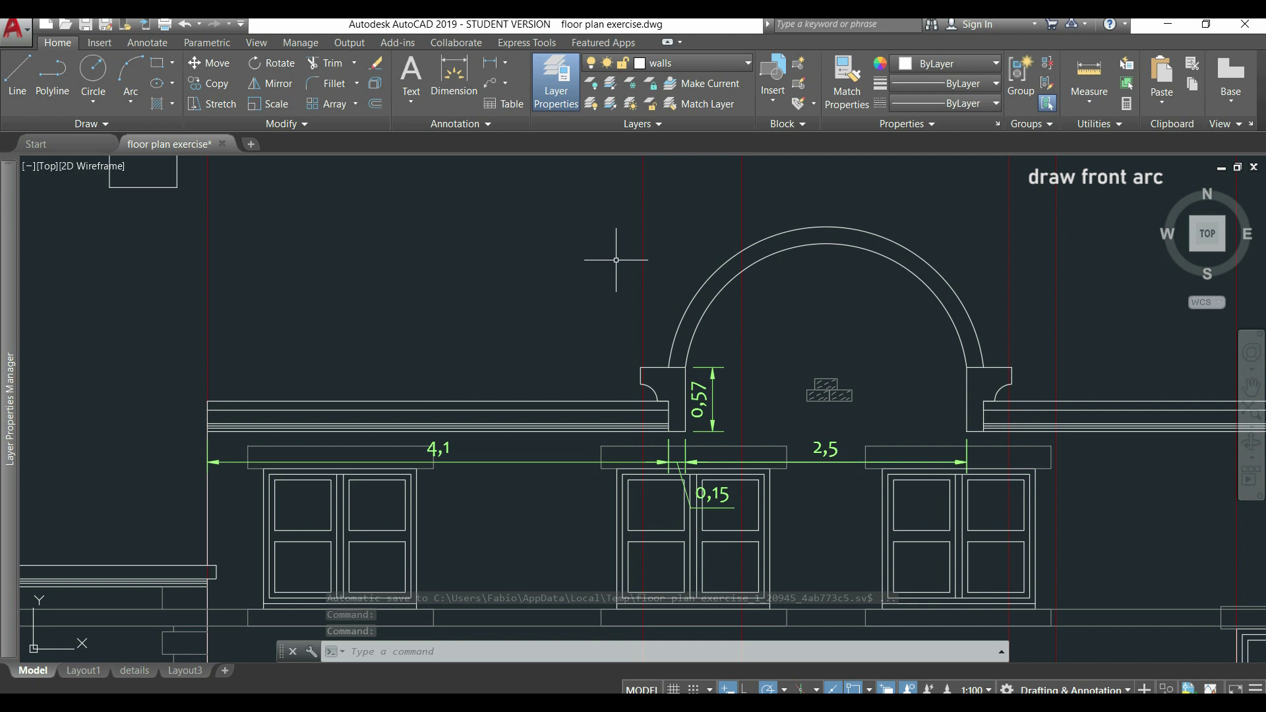
pyautogui.scroll(3, 616, 260)
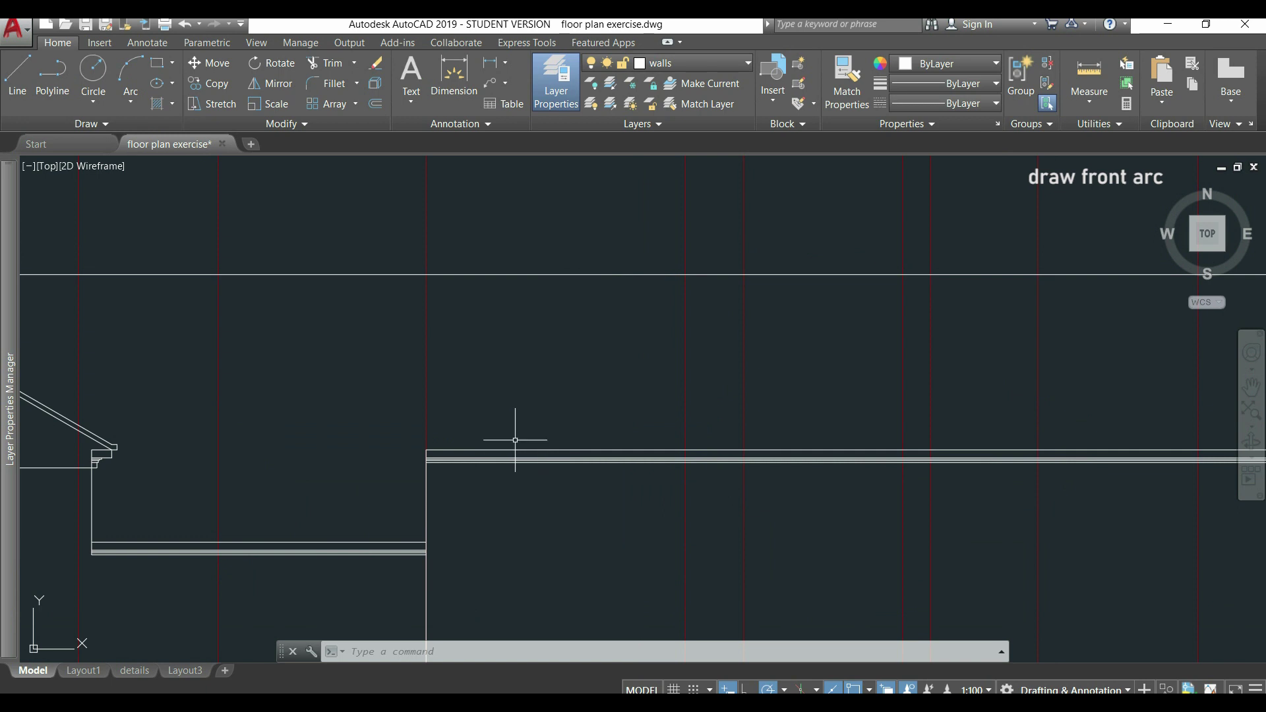
pyautogui.write('l')
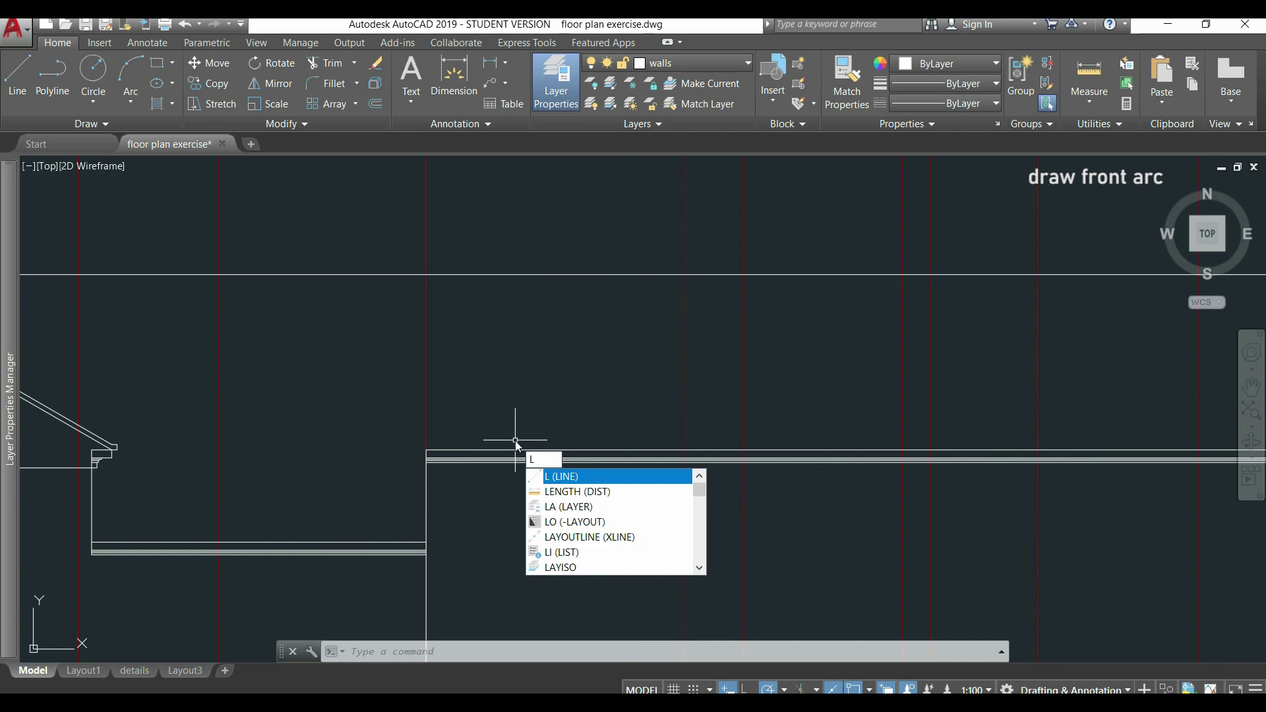
pyautogui.press('Return')
pyautogui.scroll(2, 489, 442)
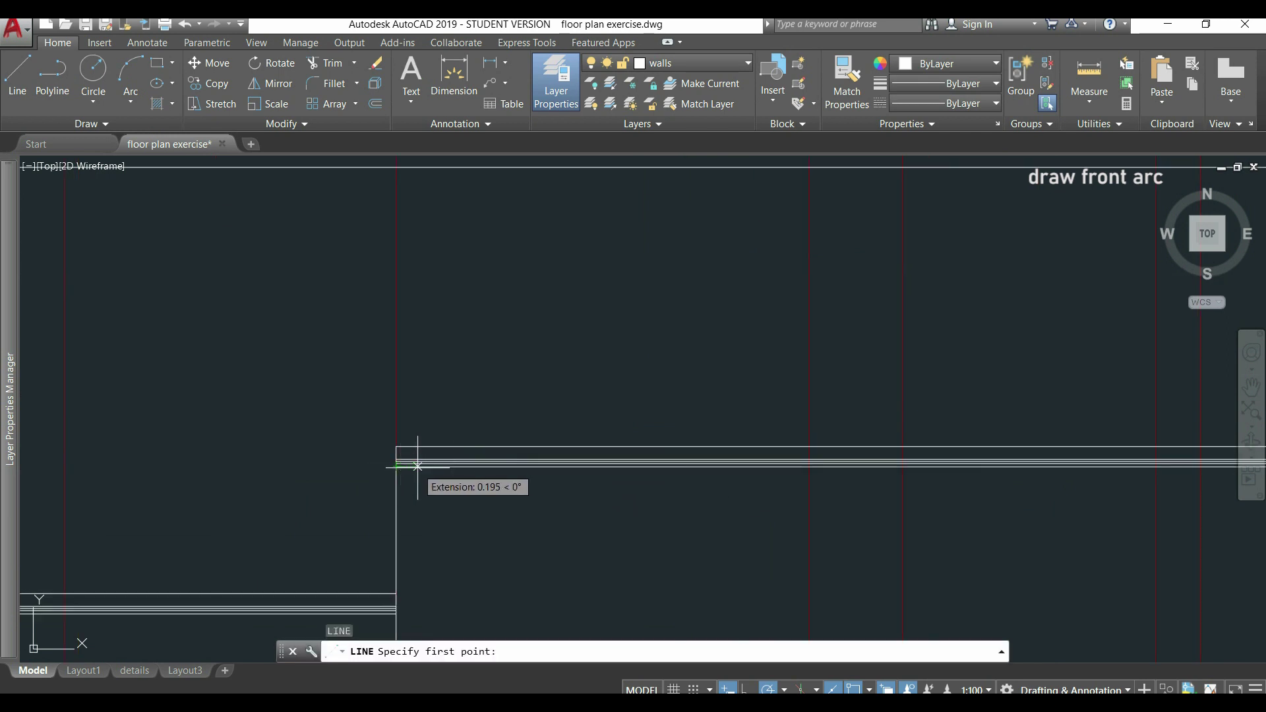
pyautogui.write('4.1')
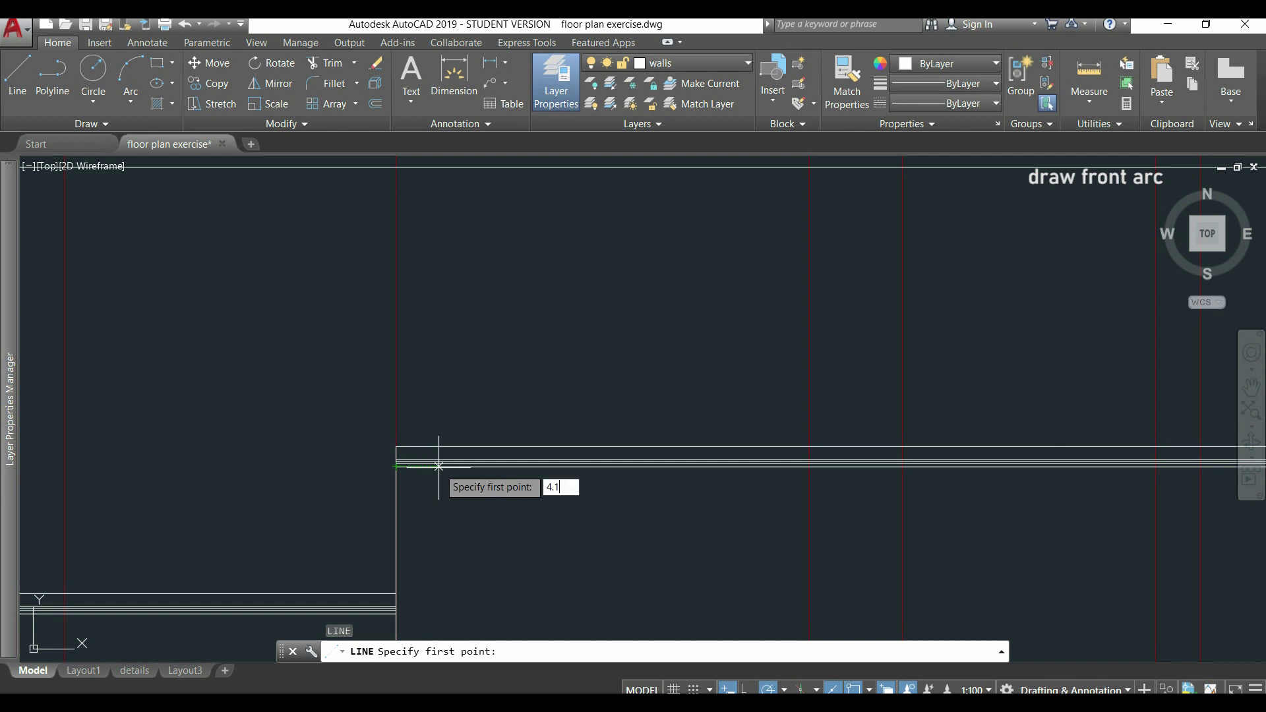
pyautogui.press('Return')
pyautogui.scroll(-3, 462, 465)
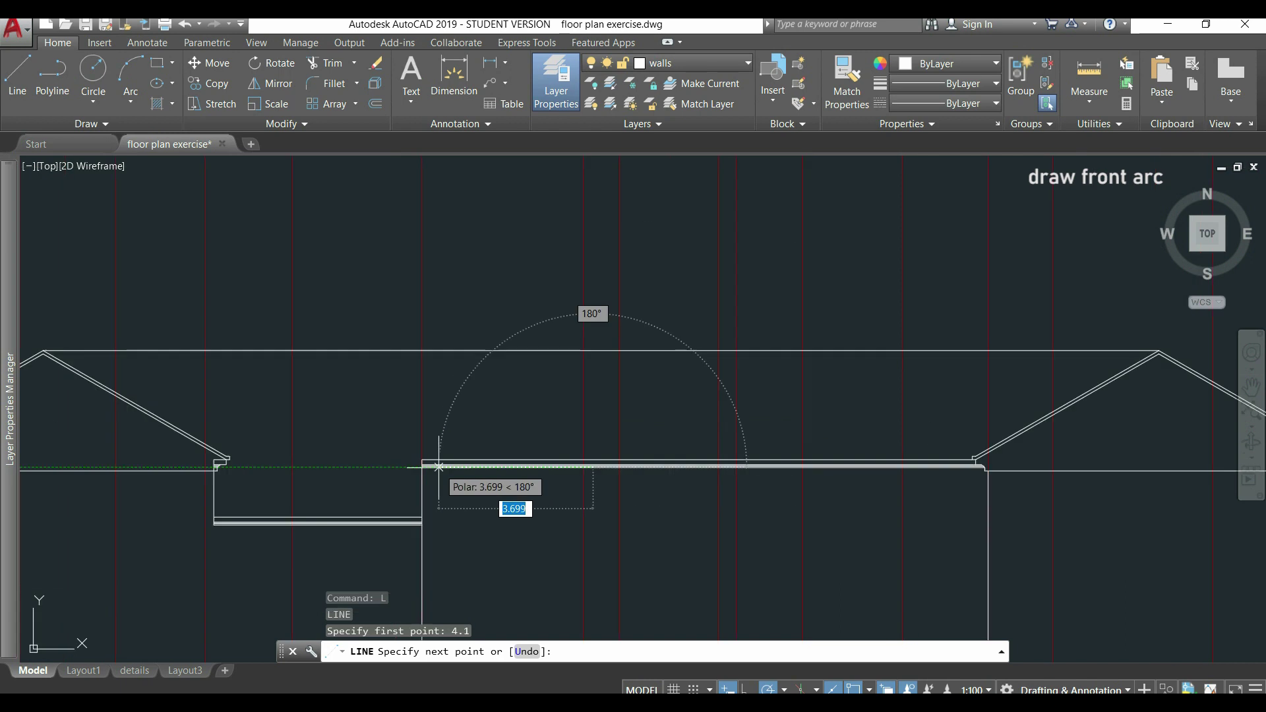
pyautogui.scroll(4, 584, 466)
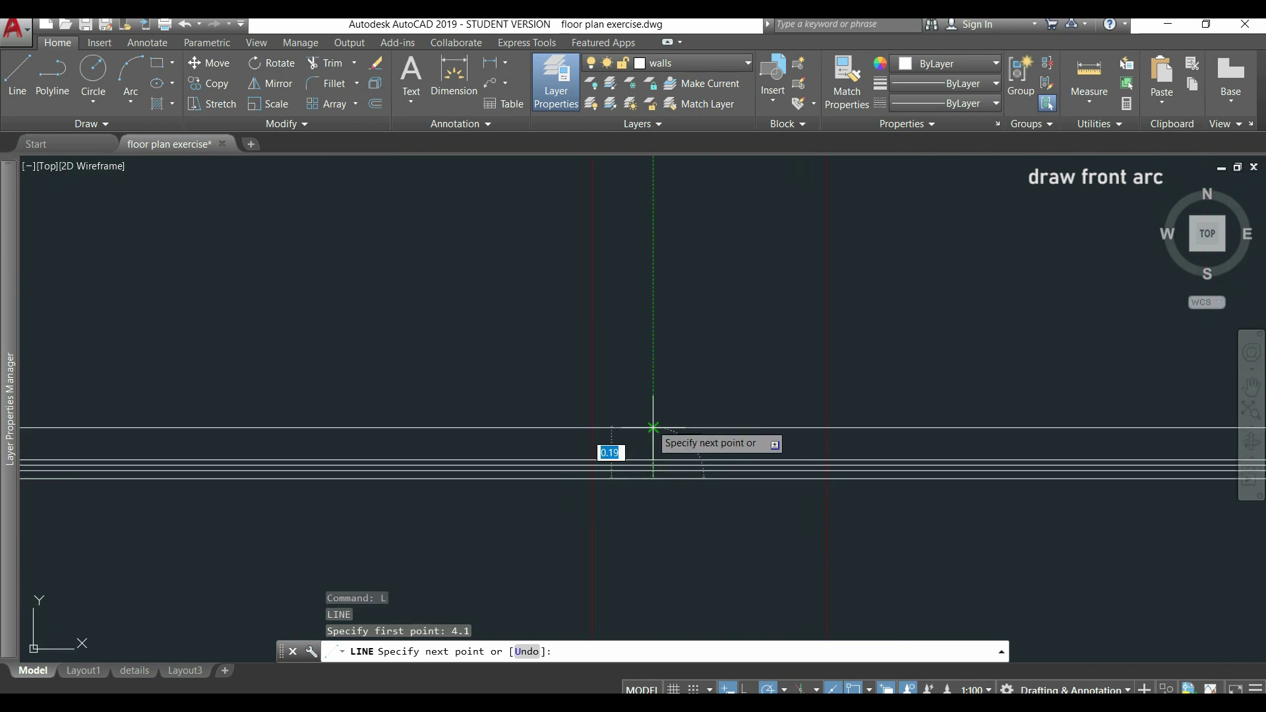
pyautogui.click(653, 428)
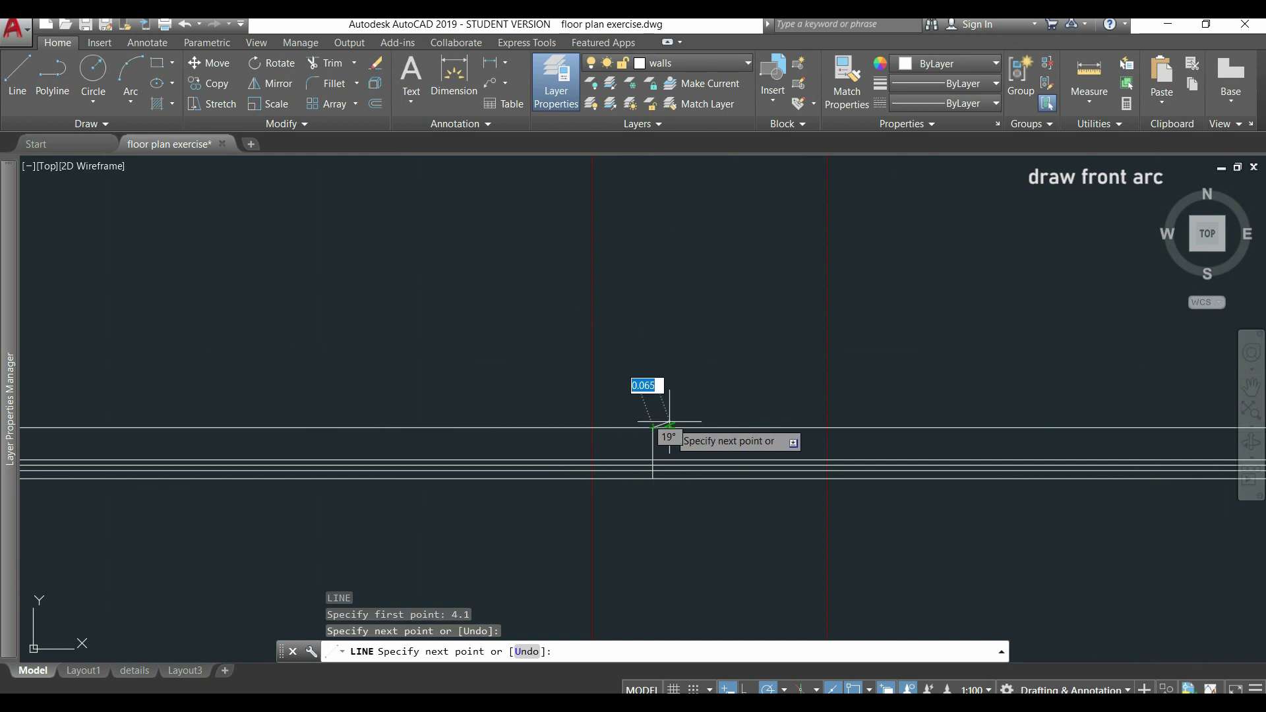
pyautogui.press('Escape')
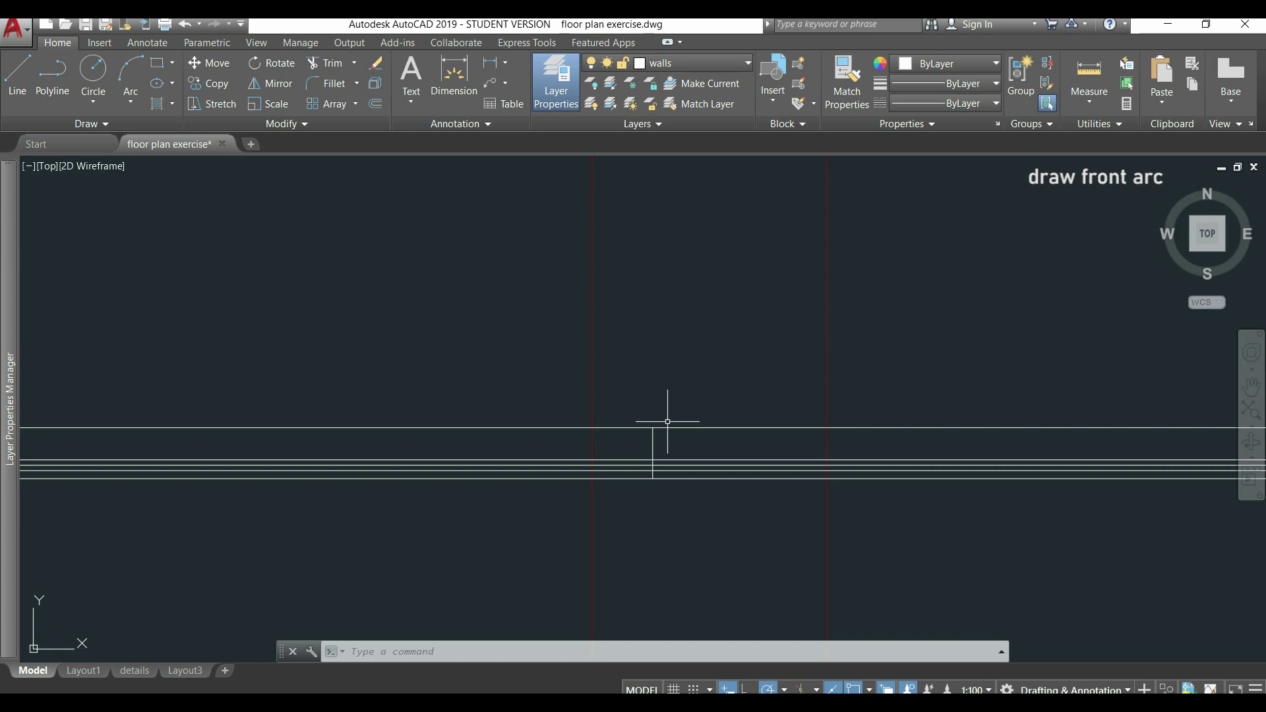
# Offset the short vertical line across the central block's eaves 0.15 to the right
pyautogui.write('o')
pyautogui.press('Return')
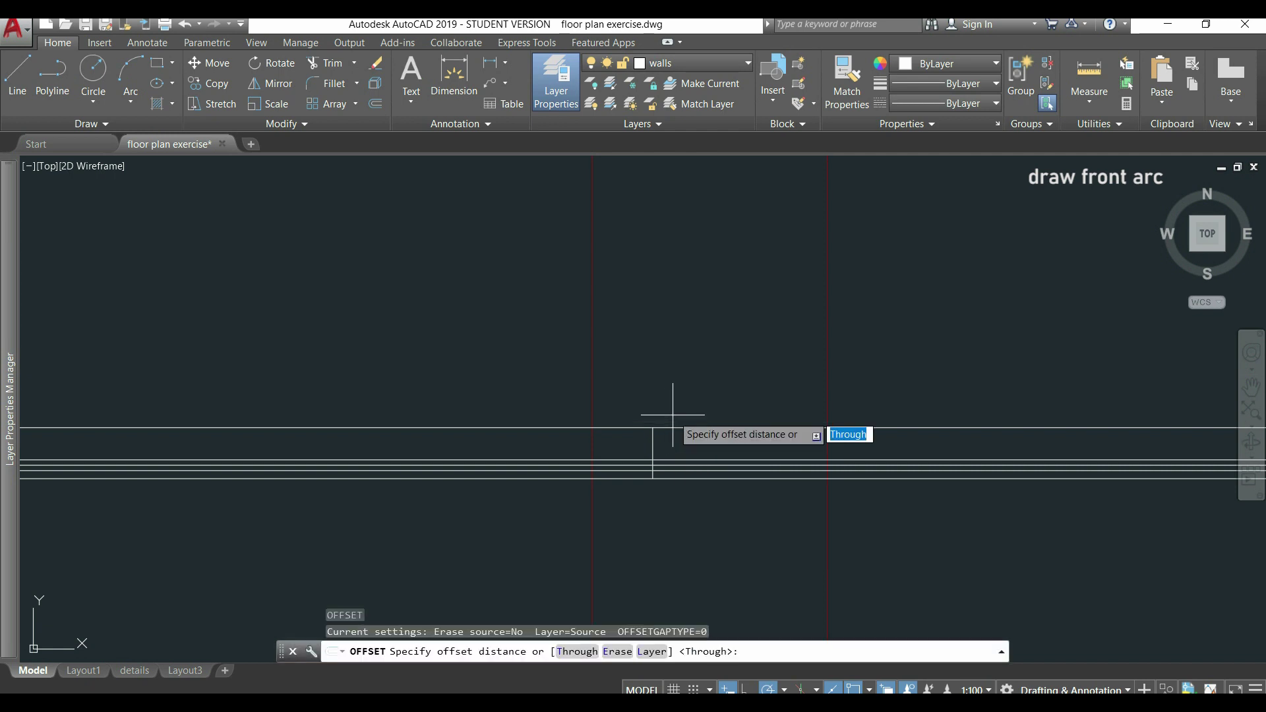
pyautogui.write('0.15')
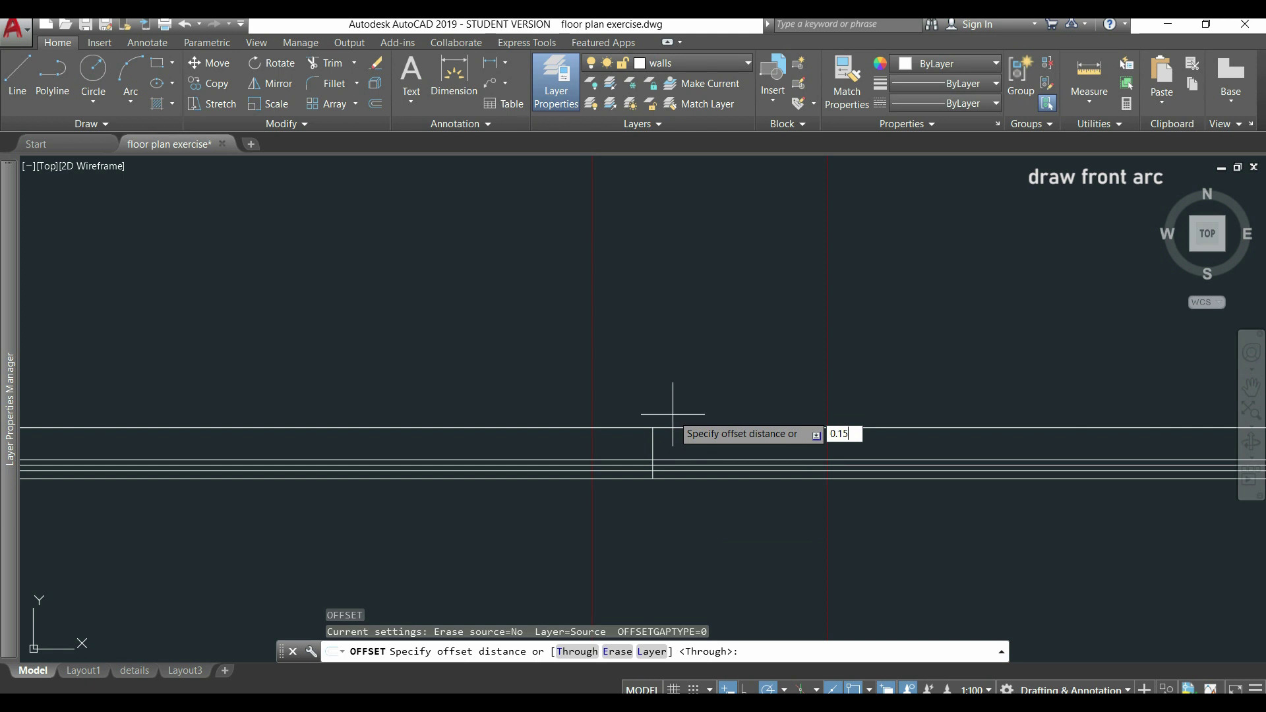
pyautogui.press('Return')
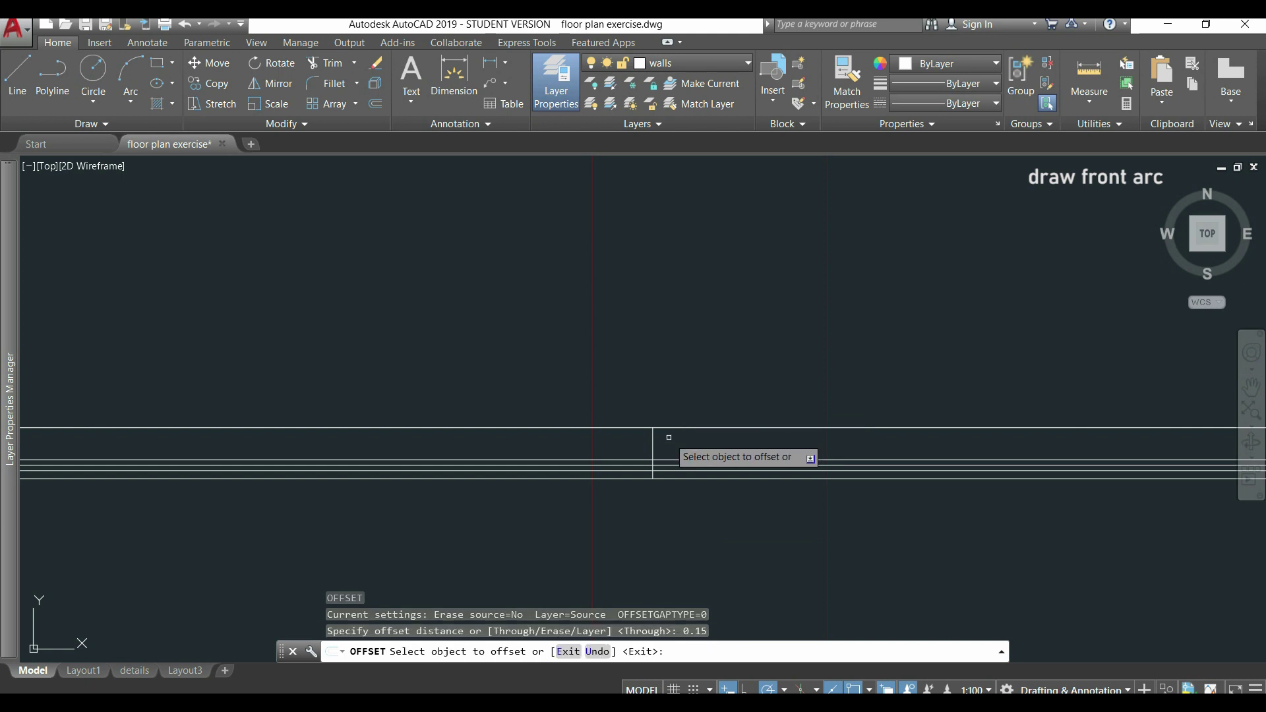
pyautogui.click(653, 443)
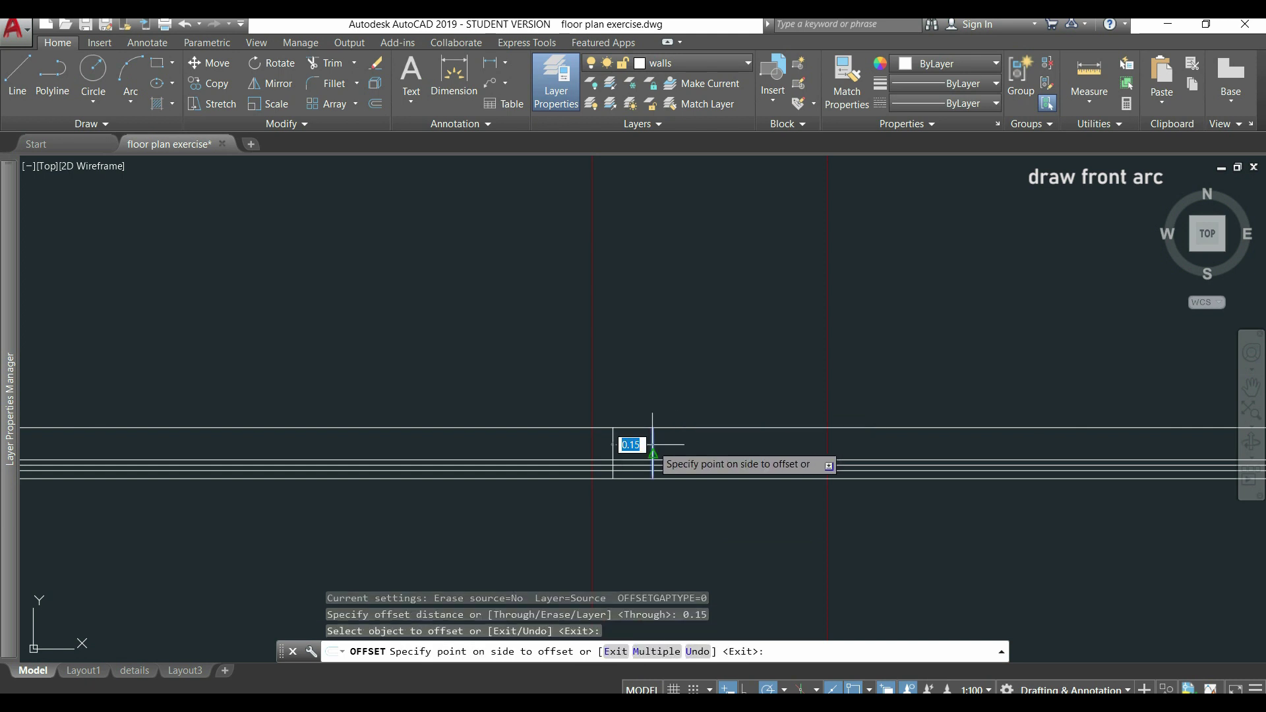
pyautogui.click(711, 451)
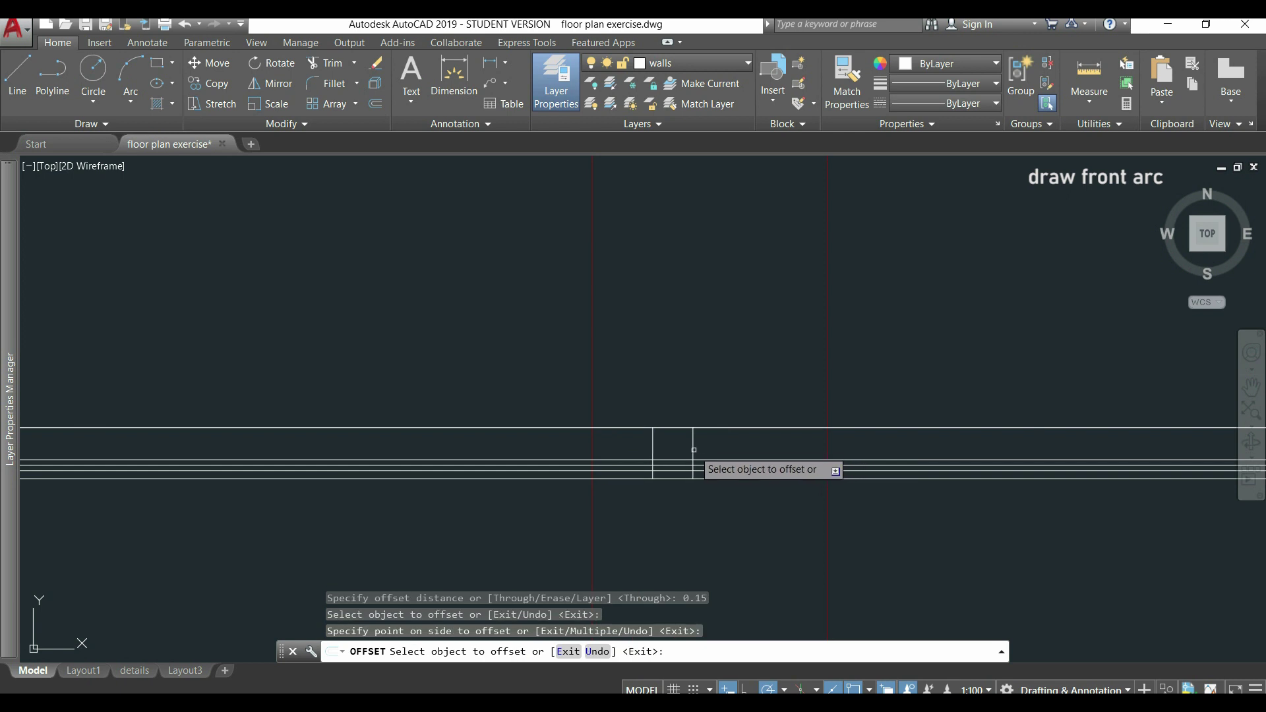
# Offset the new vertical line 2.5 to the right, and offset the resulting line a further 0.15 to the right
pyautogui.click(694, 447)
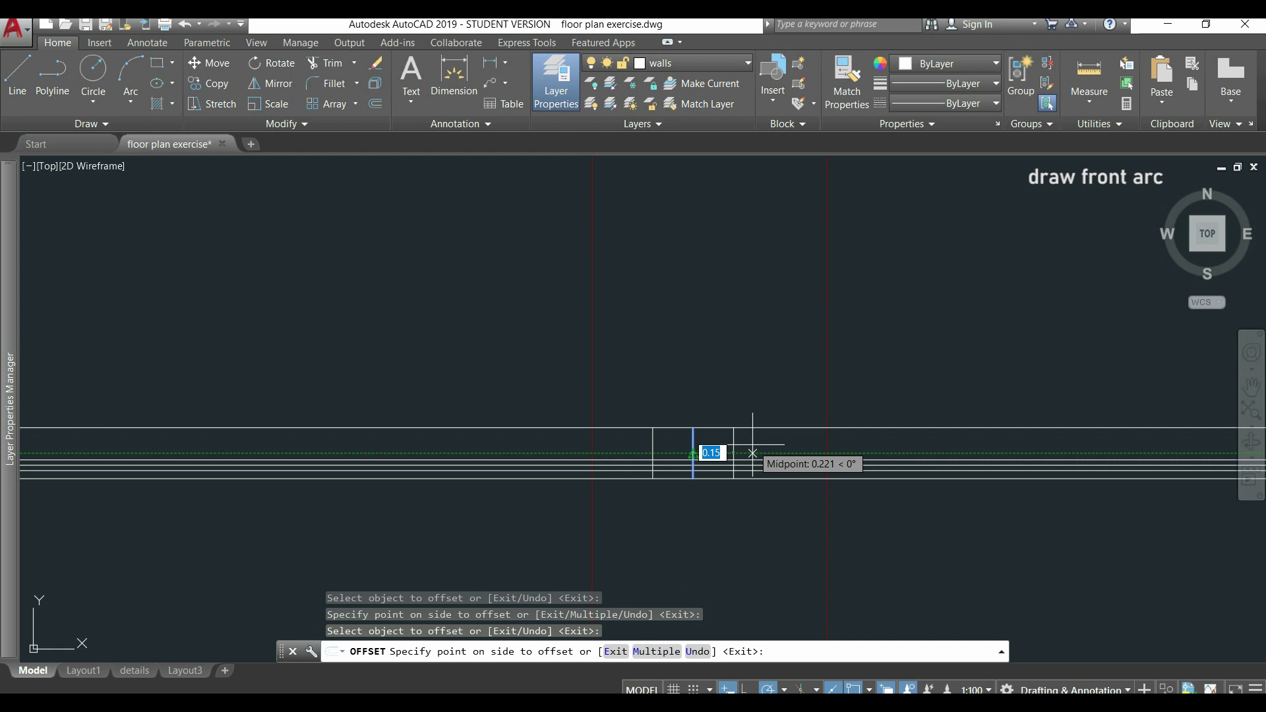
pyautogui.write('2.5')
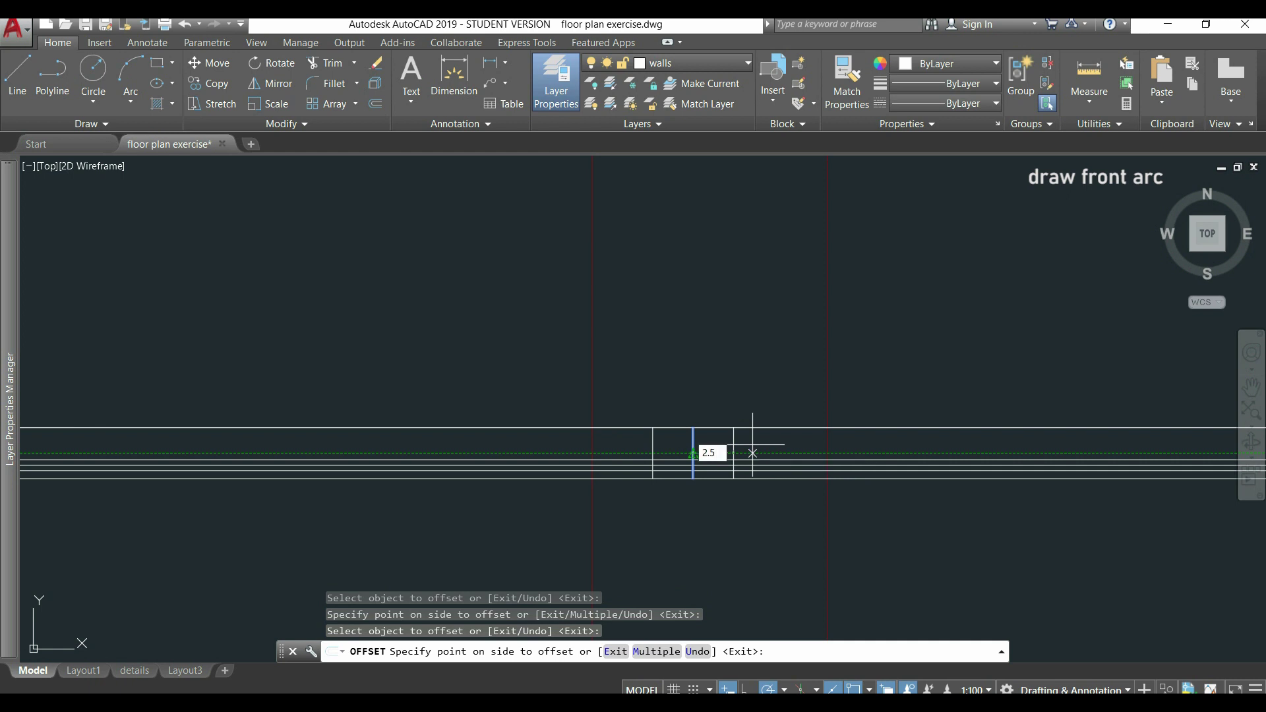
pyautogui.press('Return')
pyautogui.scroll(-2, 745, 435)
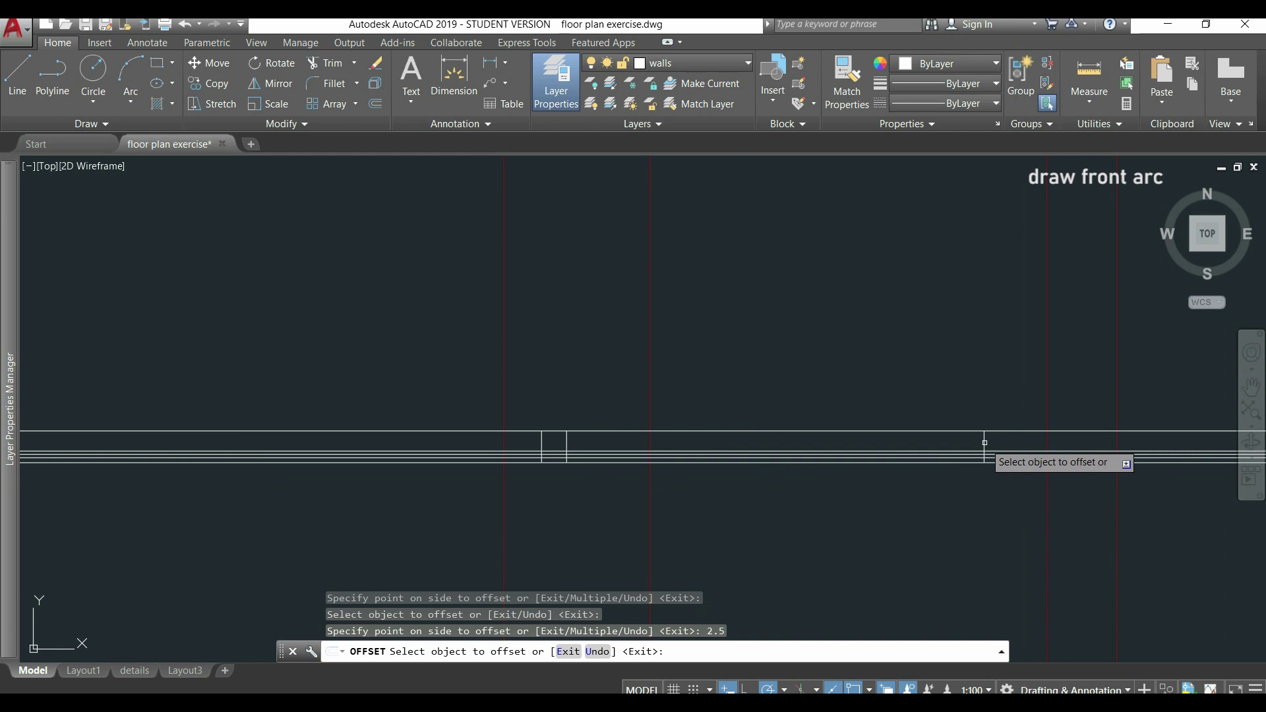
pyautogui.click(985, 443)
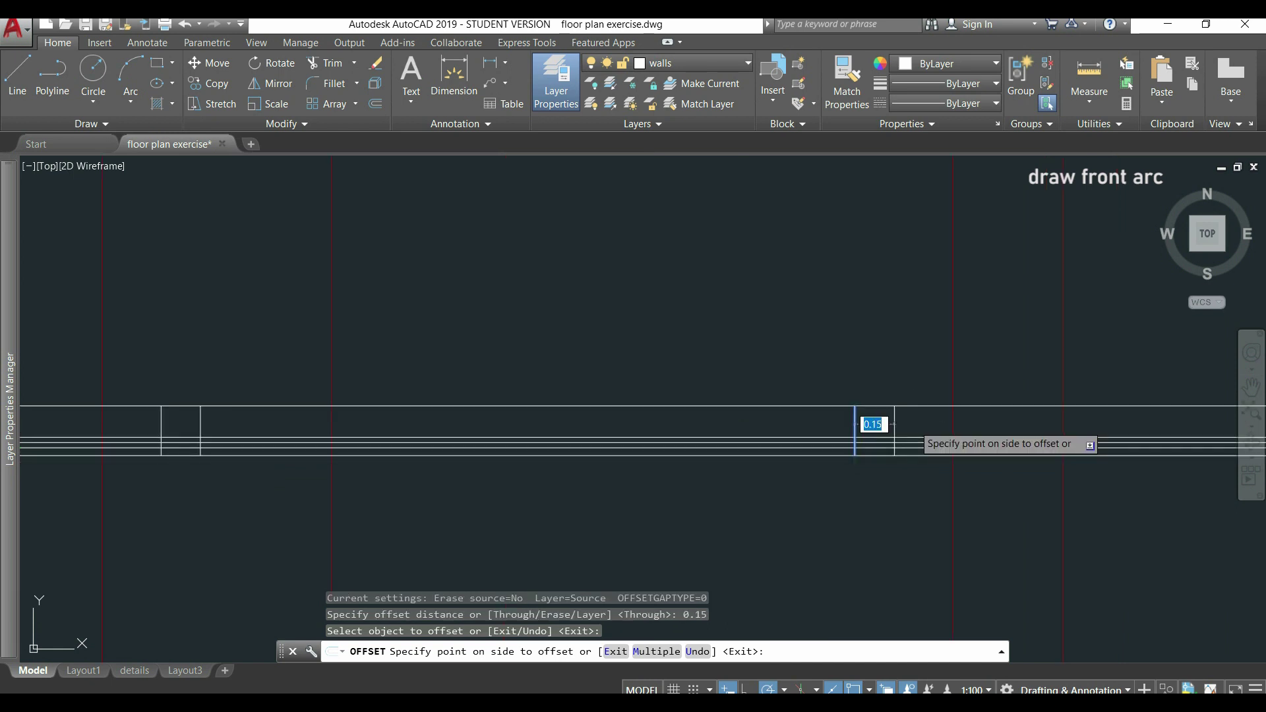
pyautogui.click(913, 424)
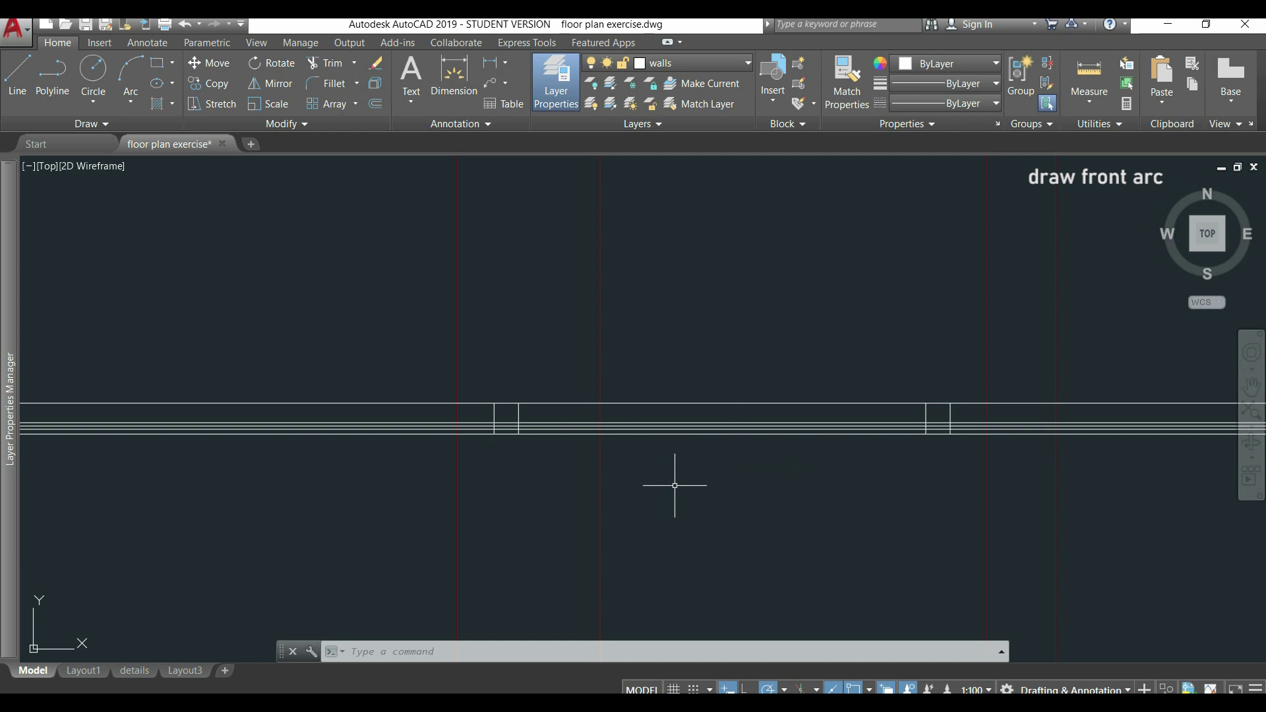
# Trim away all the eaves lines across the 2.5-wide opening between the two inner vertical lines
pyautogui.write('t')
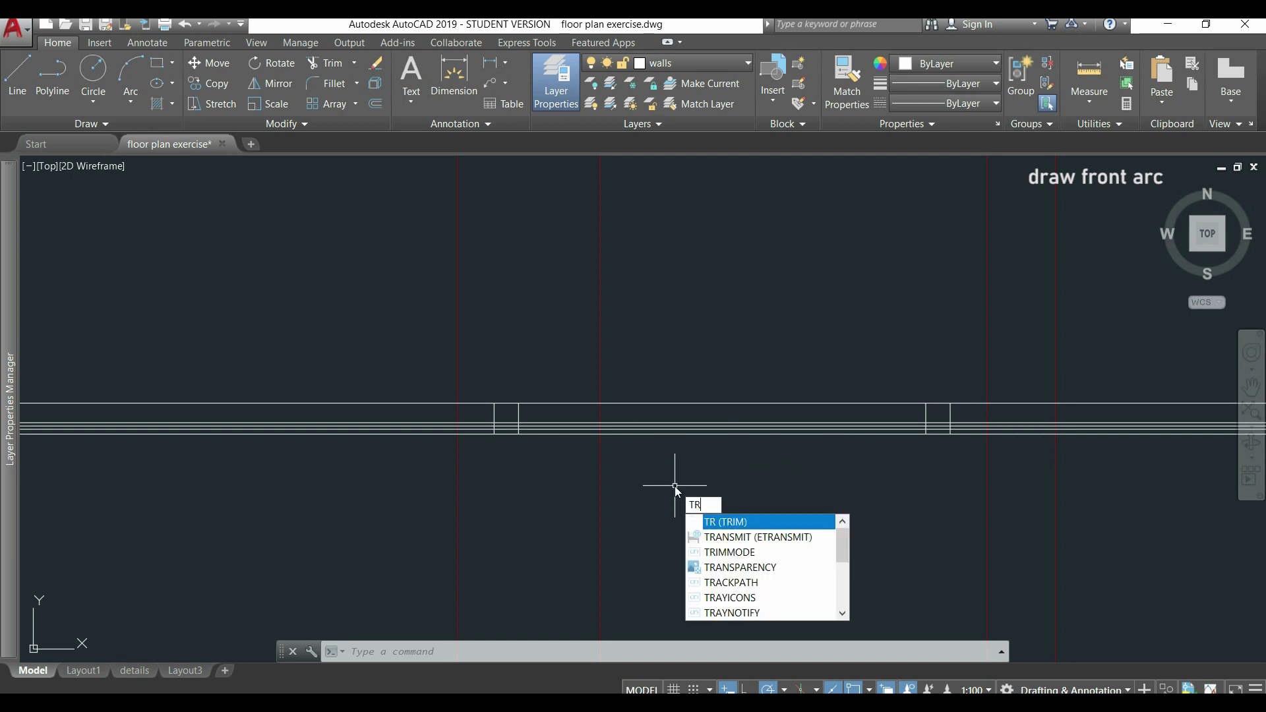
pyautogui.press('Return')
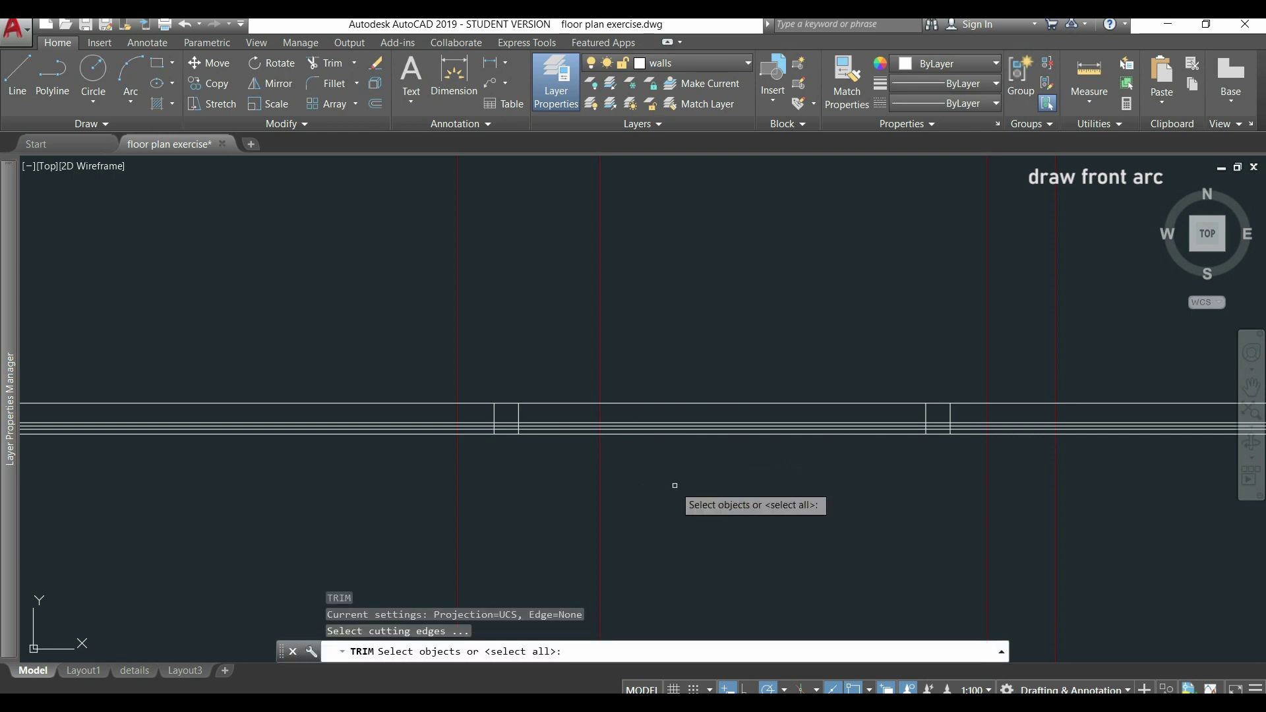
pyautogui.click(955, 456)
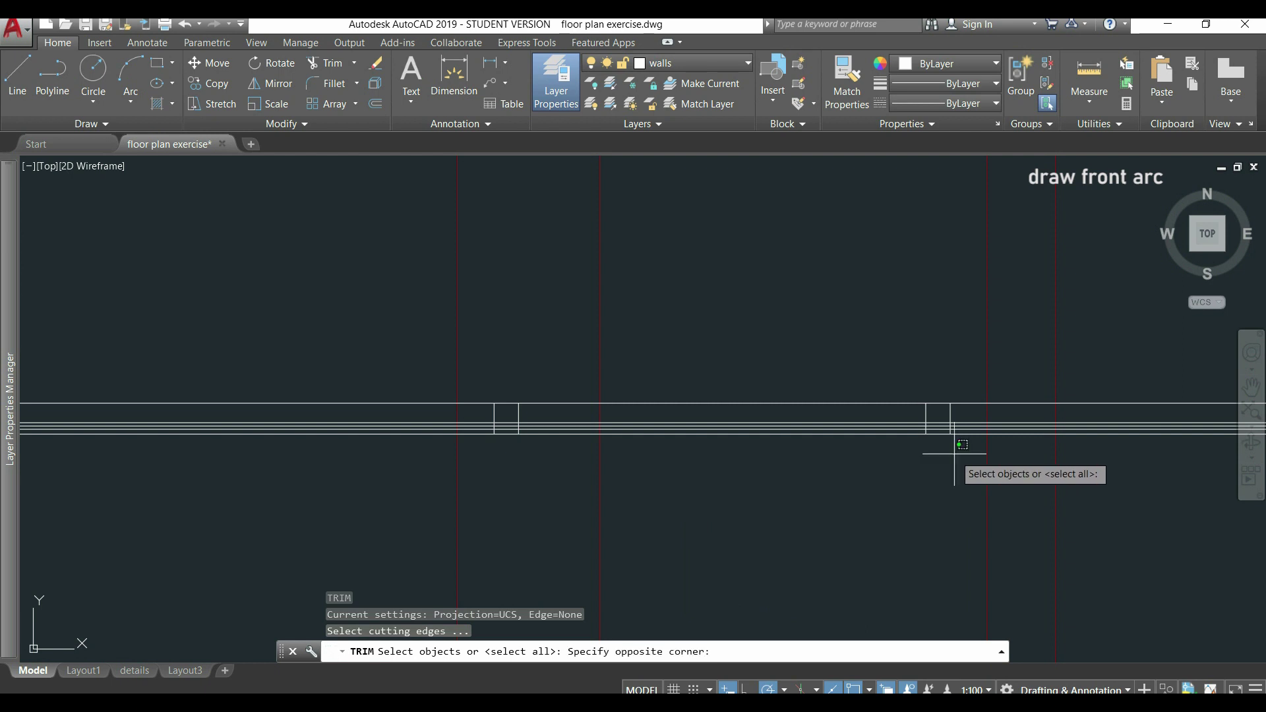
pyautogui.click(468, 360)
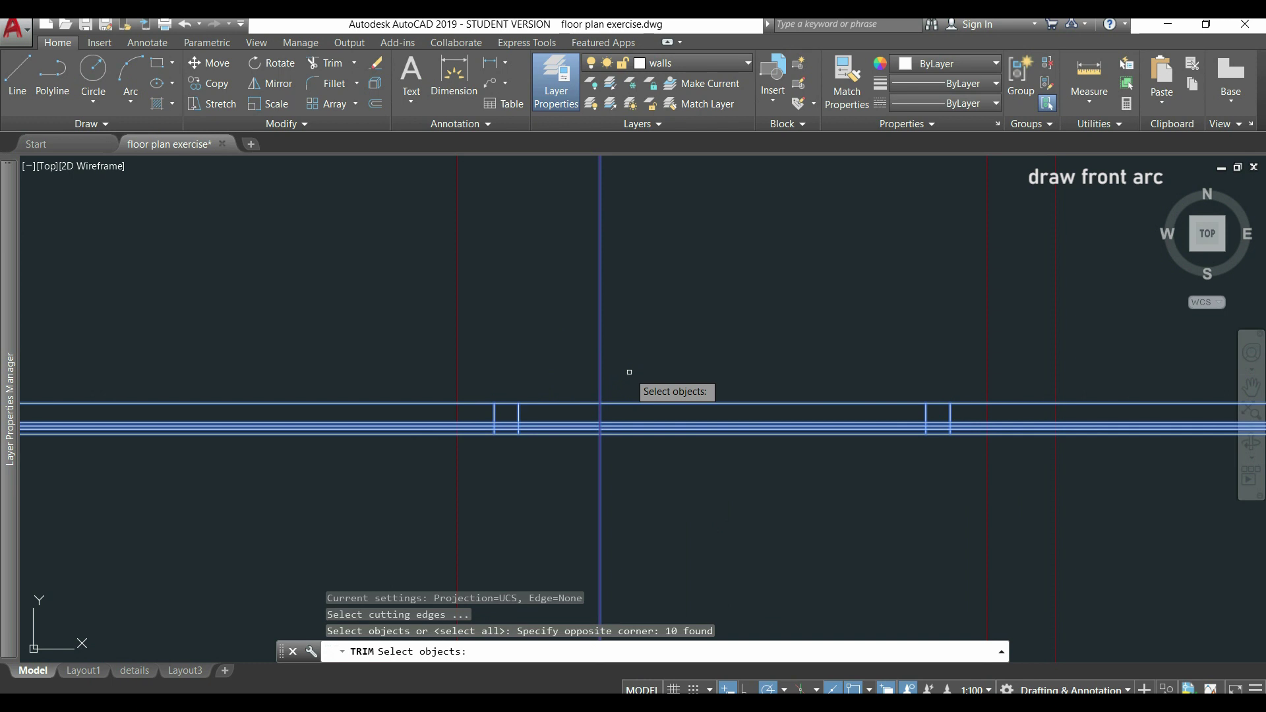
pyautogui.press('Return')
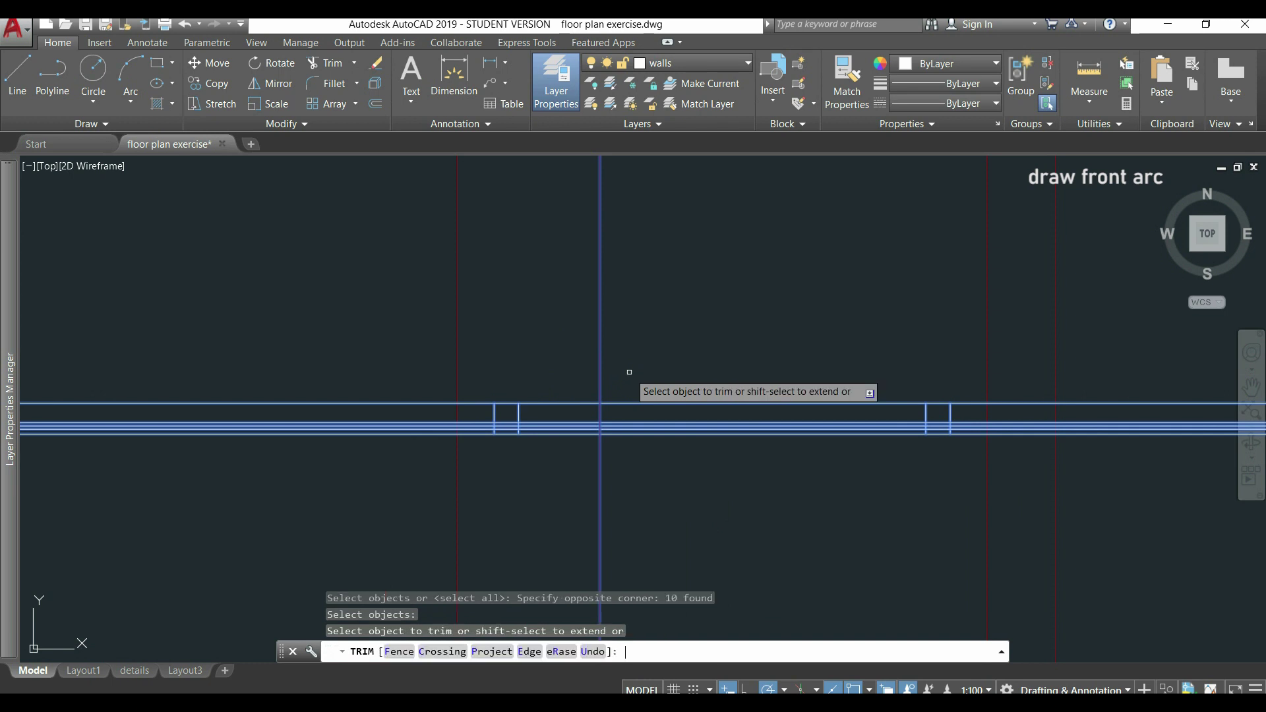
pyautogui.click(795, 467)
pyautogui.click(729, 372)
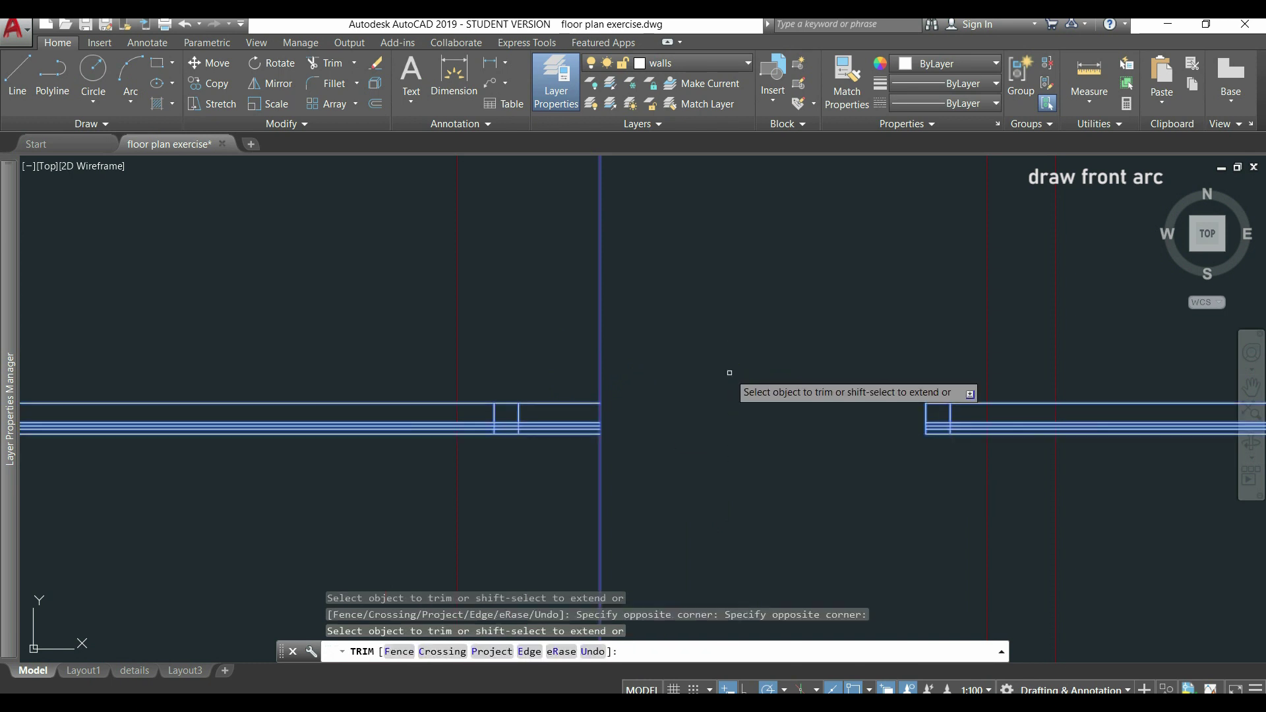
pyautogui.click(571, 455)
pyautogui.click(564, 372)
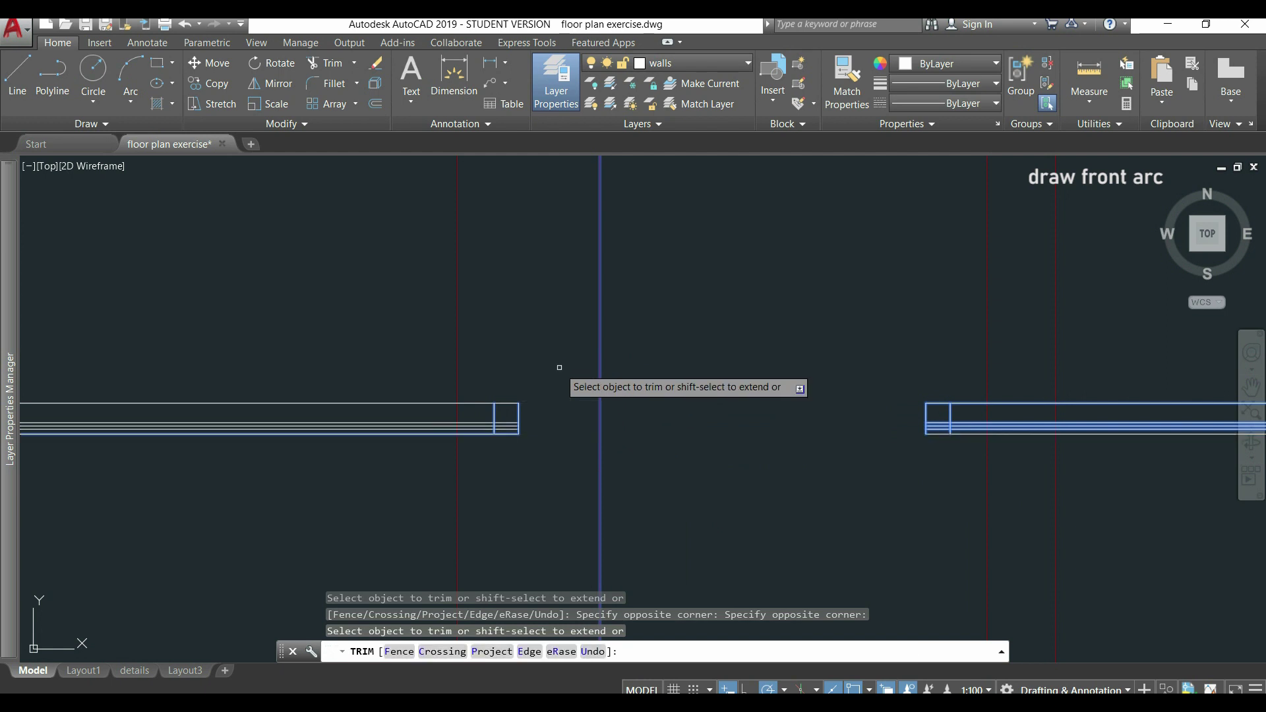
pyautogui.press('Return')
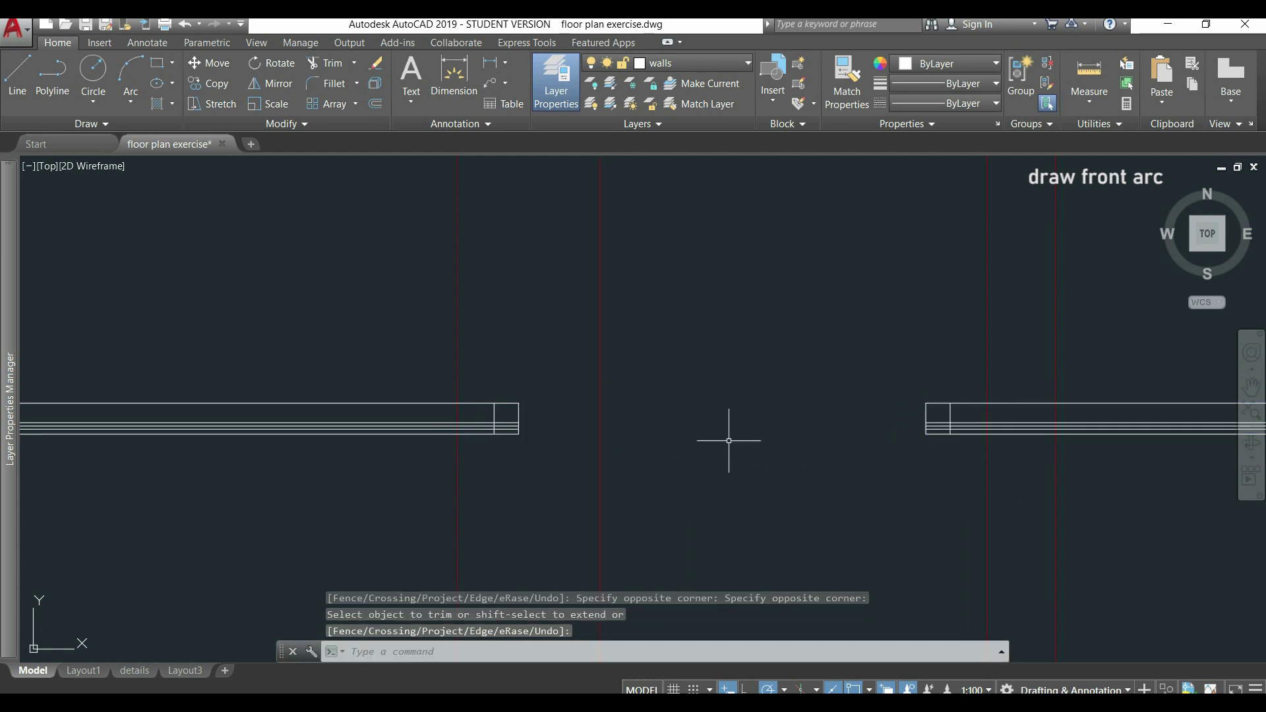
pyautogui.press('Escape')
pyautogui.press('Escape')
# Trim the three intermediate eaves lines out of the 0.15-wide box at the opening's left side, keeping its upper and lower edges
pyautogui.moveTo(746, 433); pyautogui.dragTo(785, 438, button='middle')
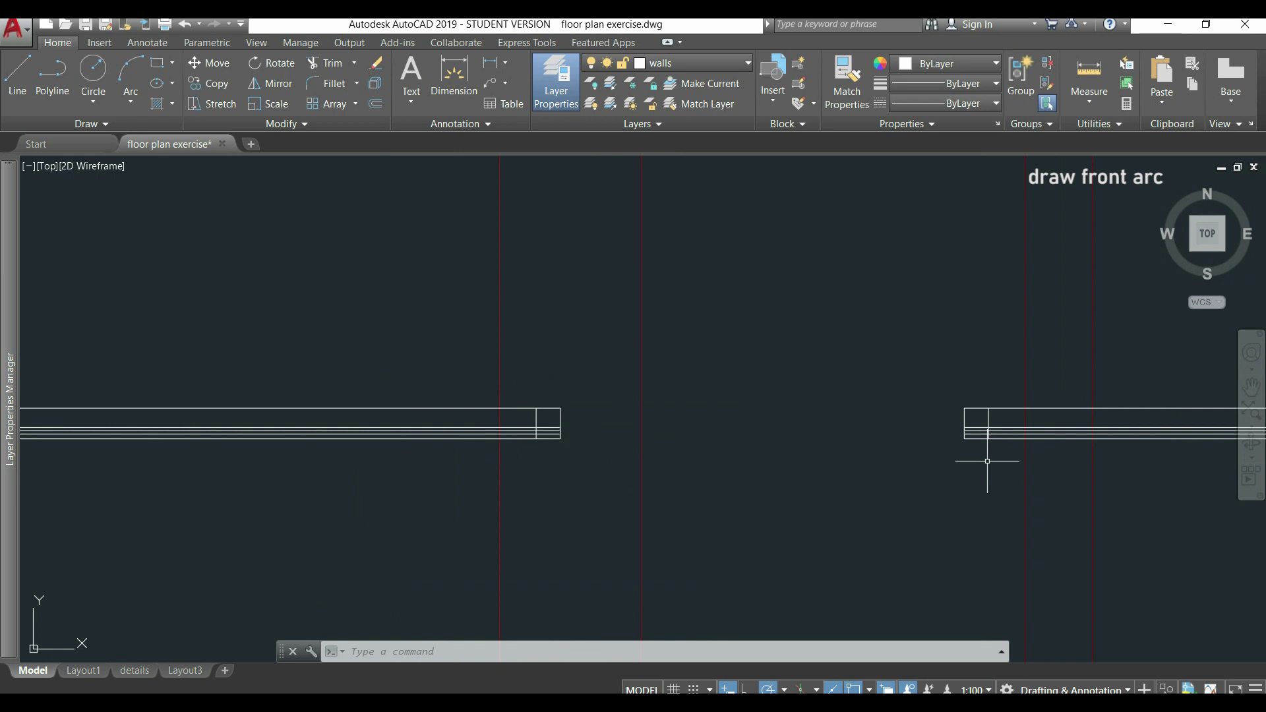
pyautogui.press('Return')
pyautogui.click(998, 440)
pyautogui.click(924, 367)
pyautogui.click(627, 448)
pyautogui.click(523, 387)
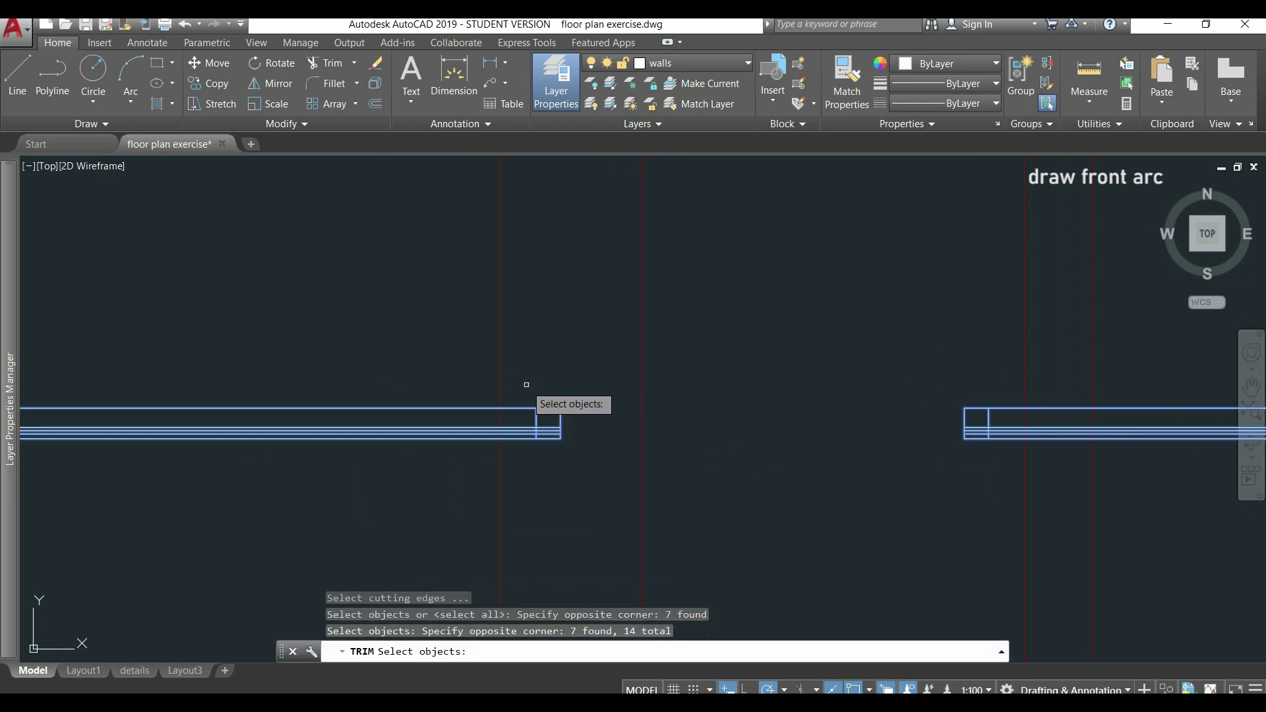
pyautogui.press('Return')
pyautogui.scroll(5, 554, 443)
pyautogui.click(555, 443)
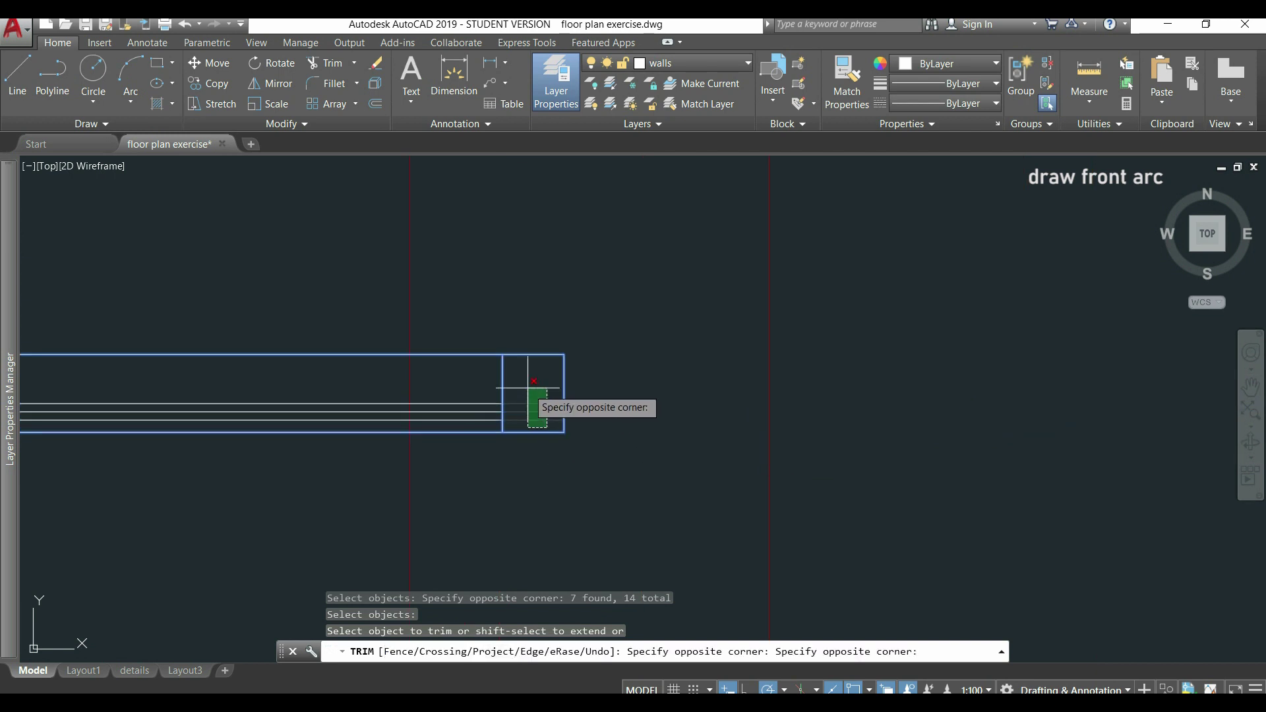
pyautogui.click(507, 403)
# Trim the three intermediate eaves lines out of the matching 0.15-wide box at the opening's right side
pyautogui.scroll(-3, 507, 403)
pyautogui.moveTo(944, 468); pyautogui.dragTo(712, 471, button='middle')
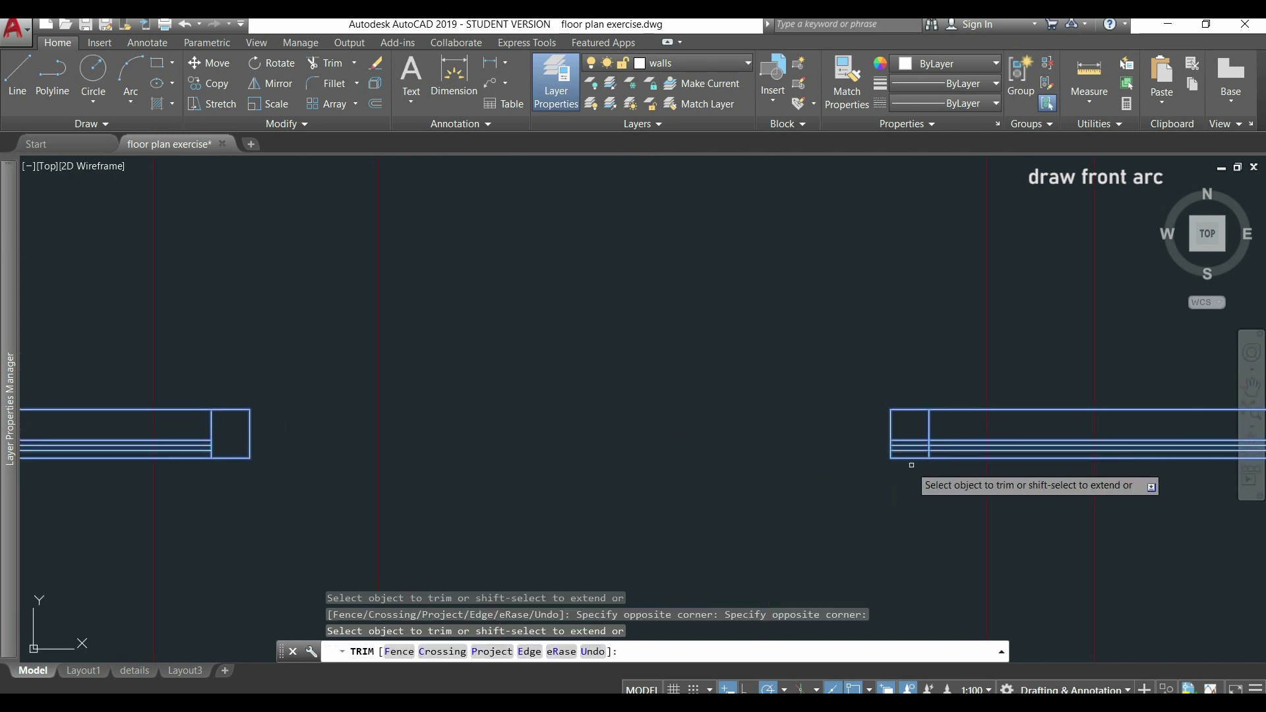
pyautogui.scroll(2, 923, 456)
pyautogui.click(924, 449)
pyautogui.click(900, 423)
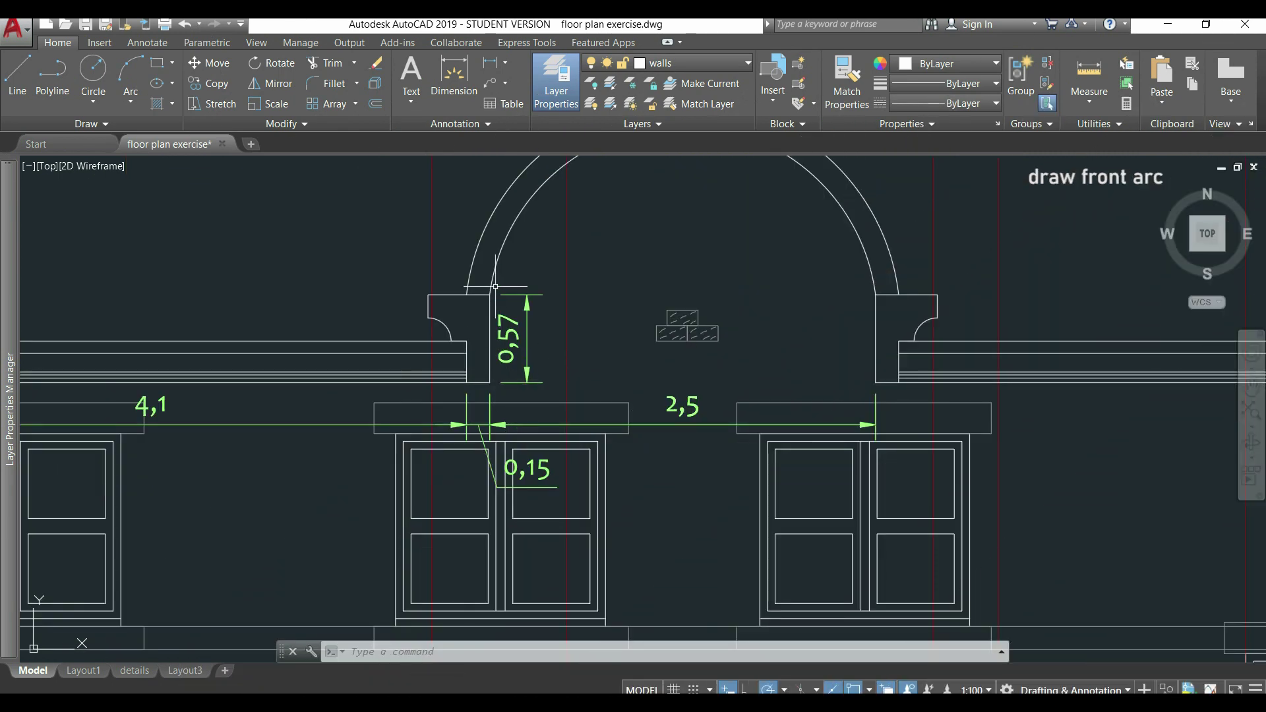
# Stretch the left box's inner vertical line upward to a total length of 0.57
pyautogui.scroll(-8, 649, 293)
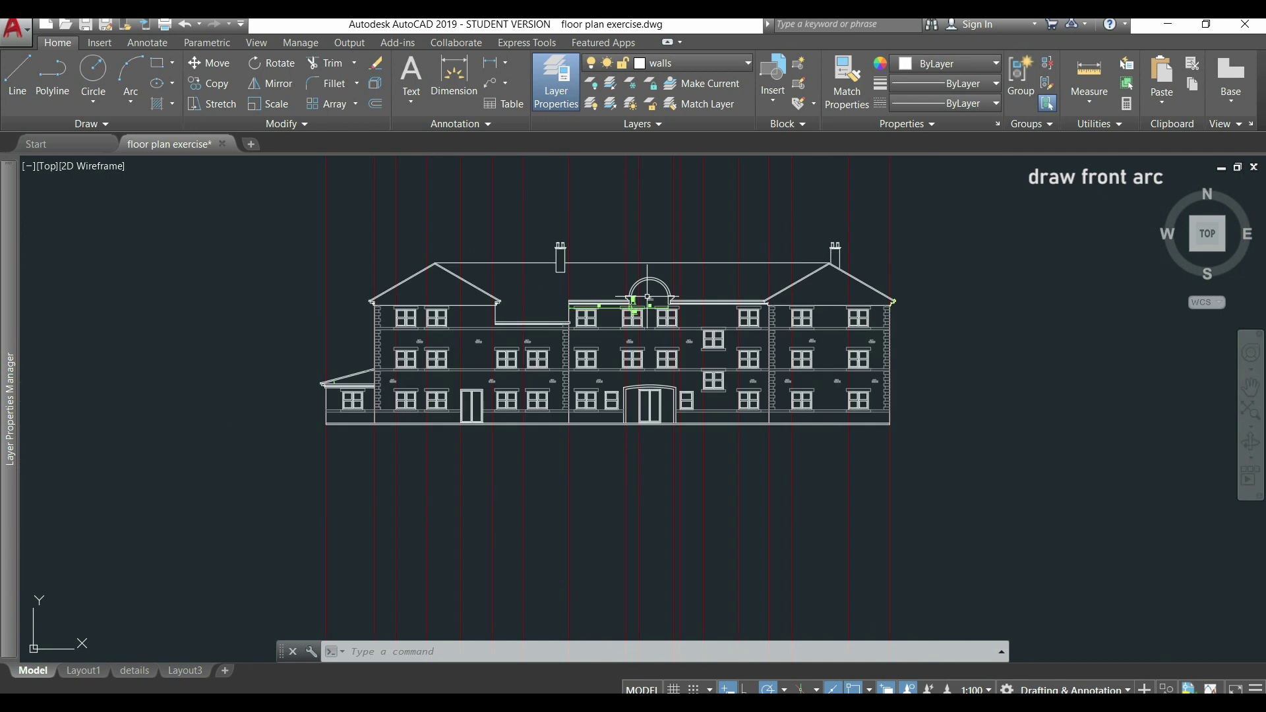
pyautogui.scroll(8, 698, 354)
pyautogui.scroll(6, 704, 281)
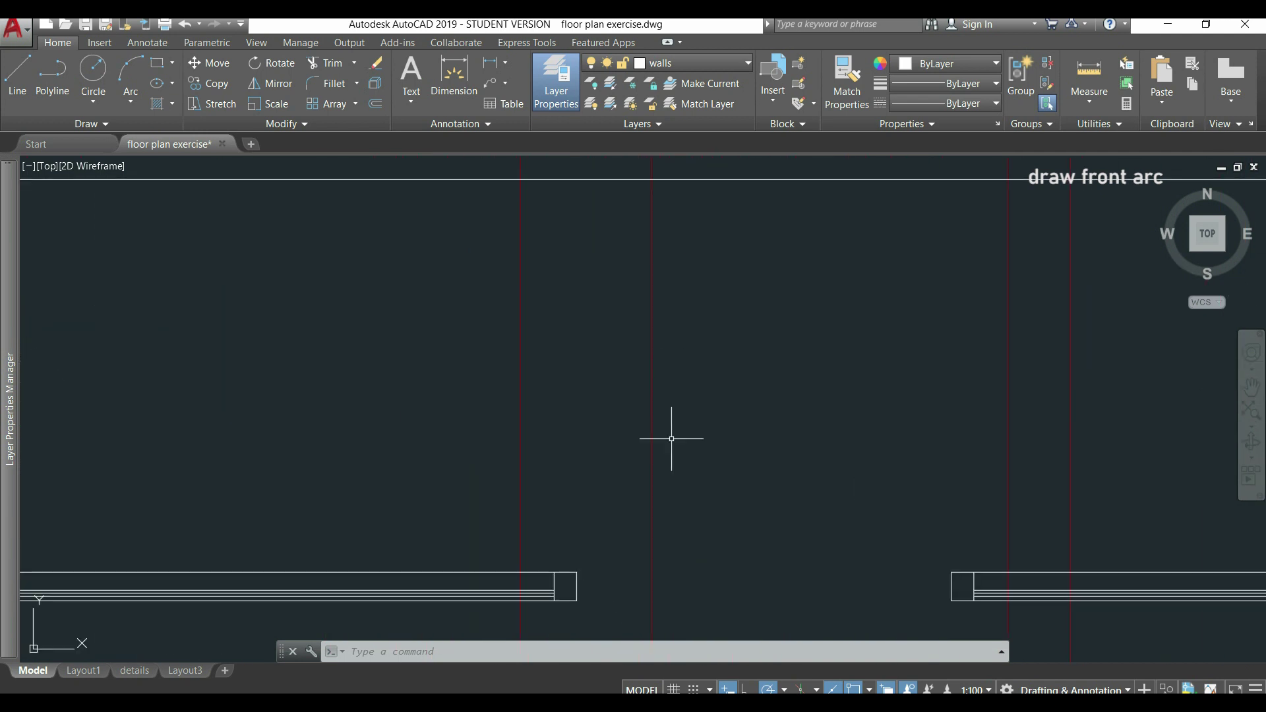
pyautogui.scroll(2, 600, 605)
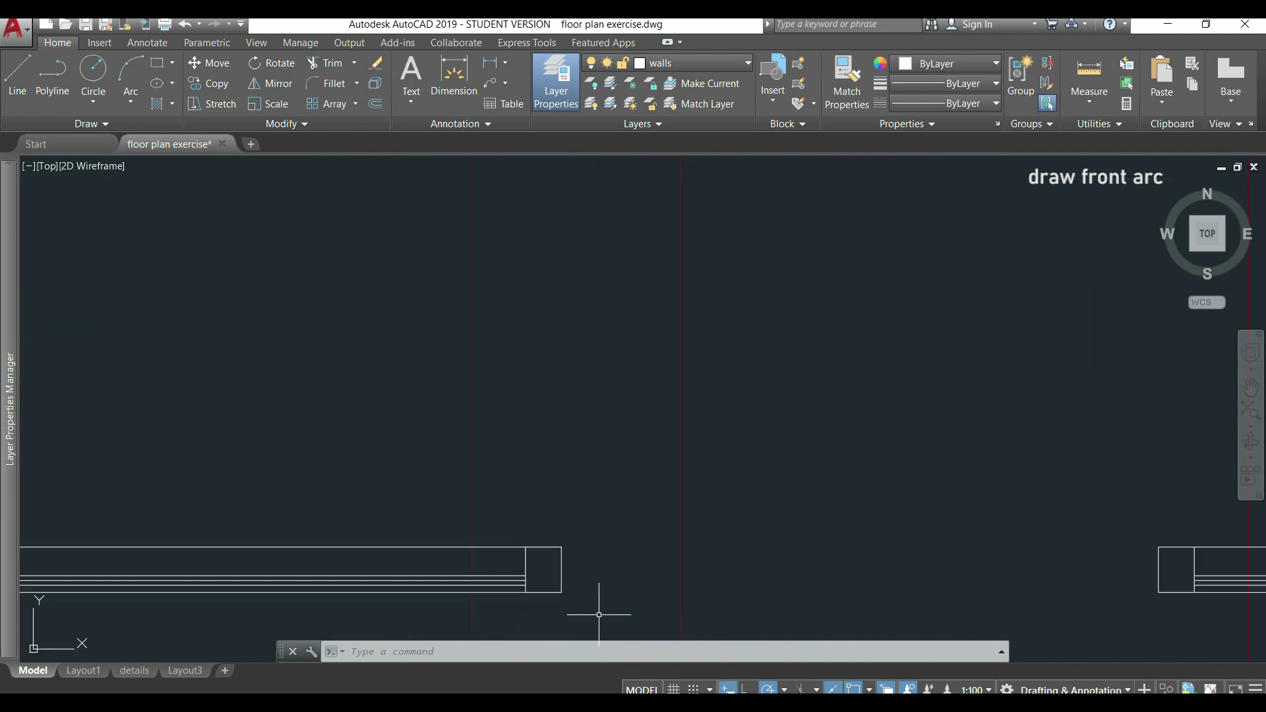
pyautogui.click(561, 576)
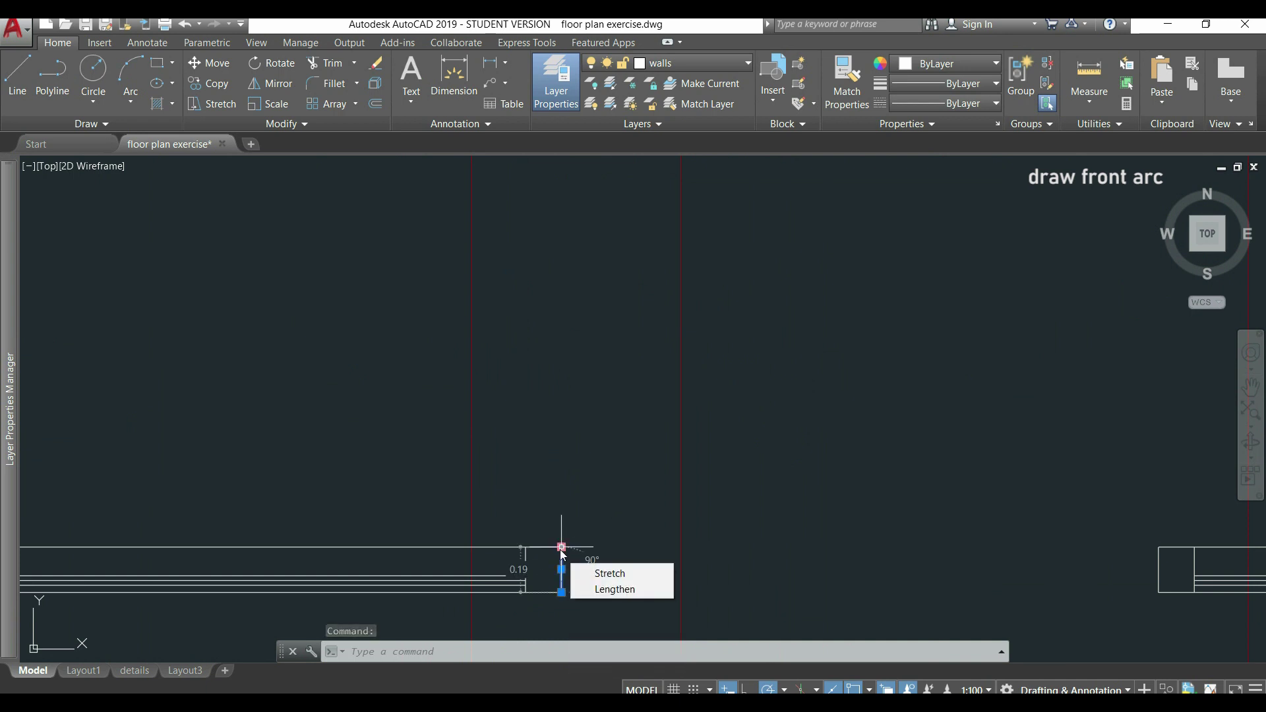
pyautogui.click(561, 547)
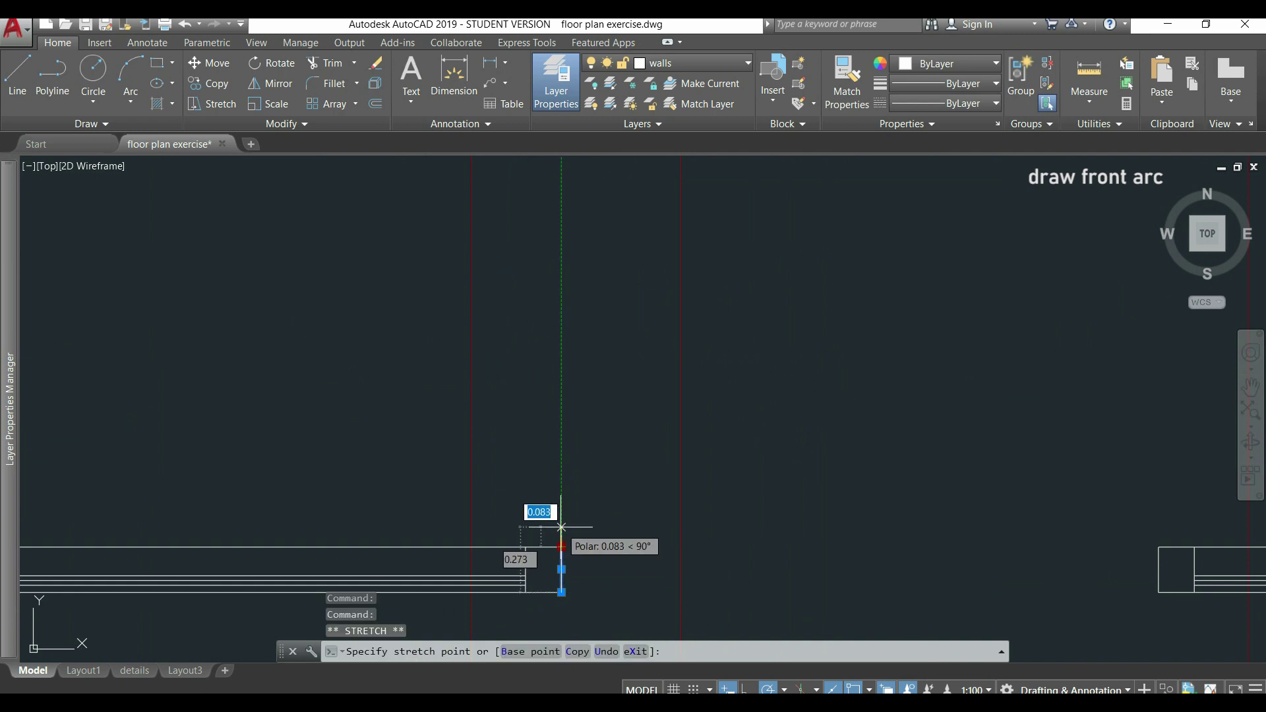
pyautogui.press('Tab')
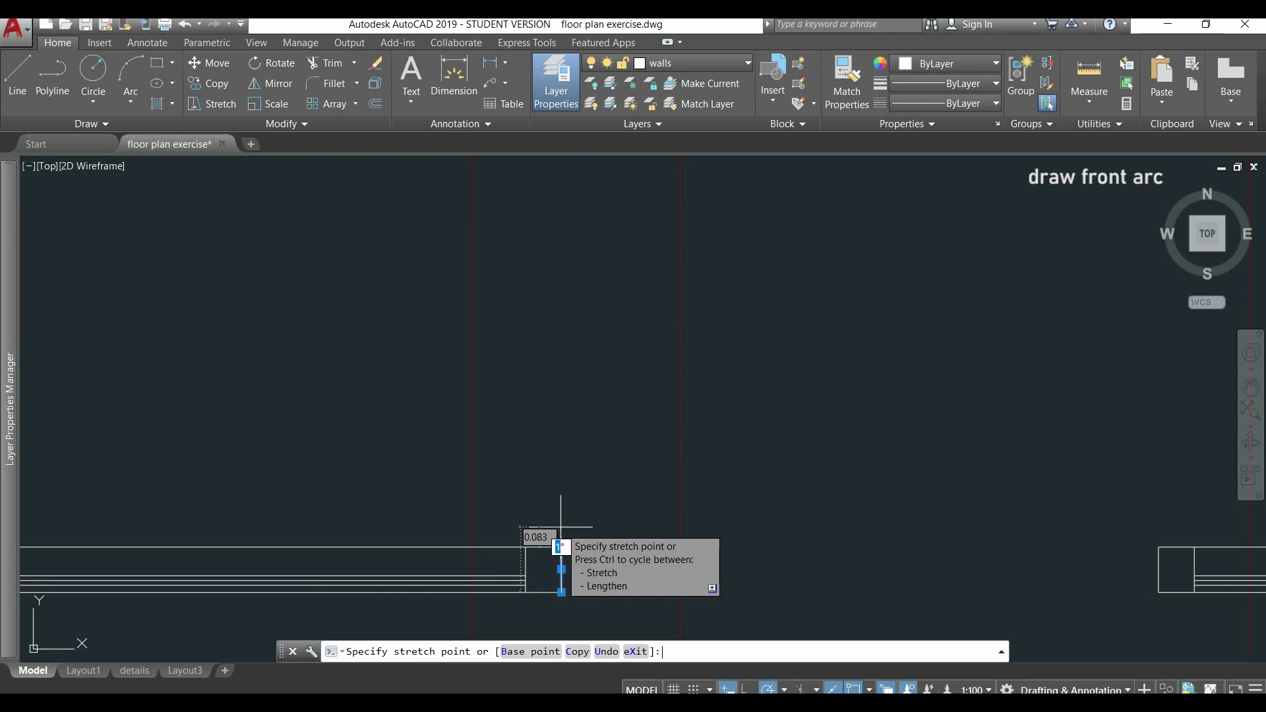
pyautogui.press('Tab')
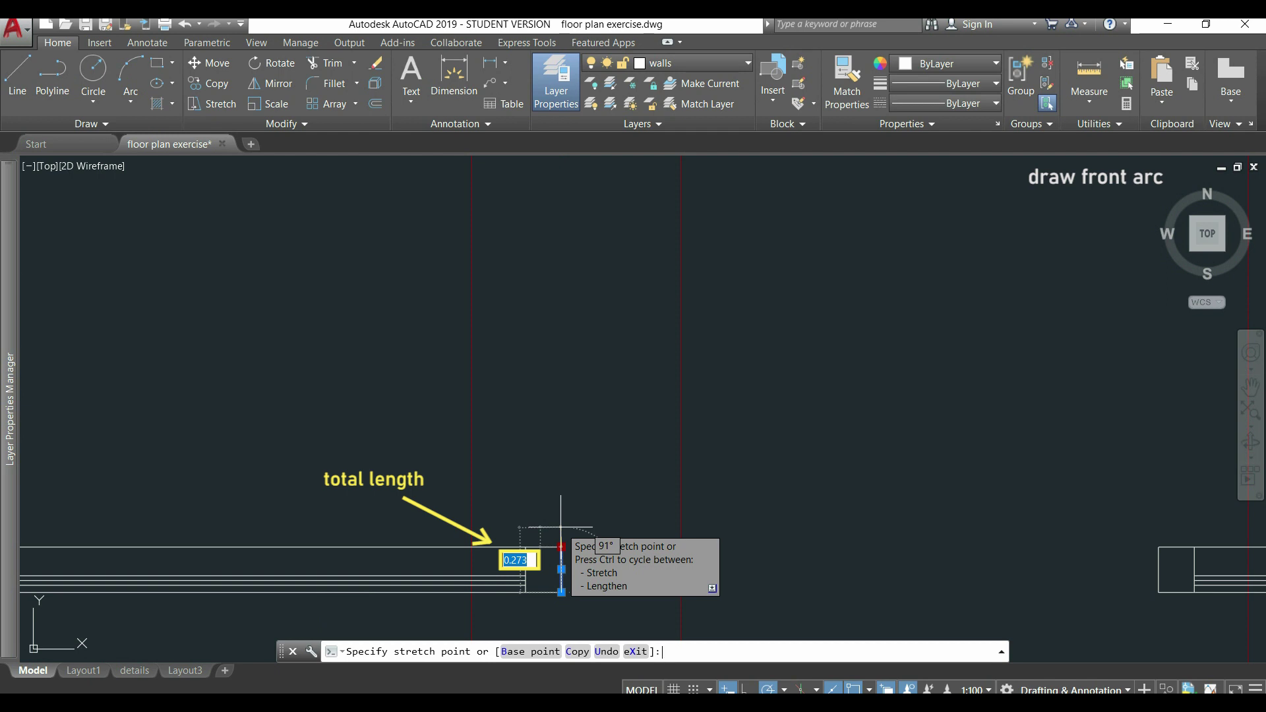
pyautogui.write('0')
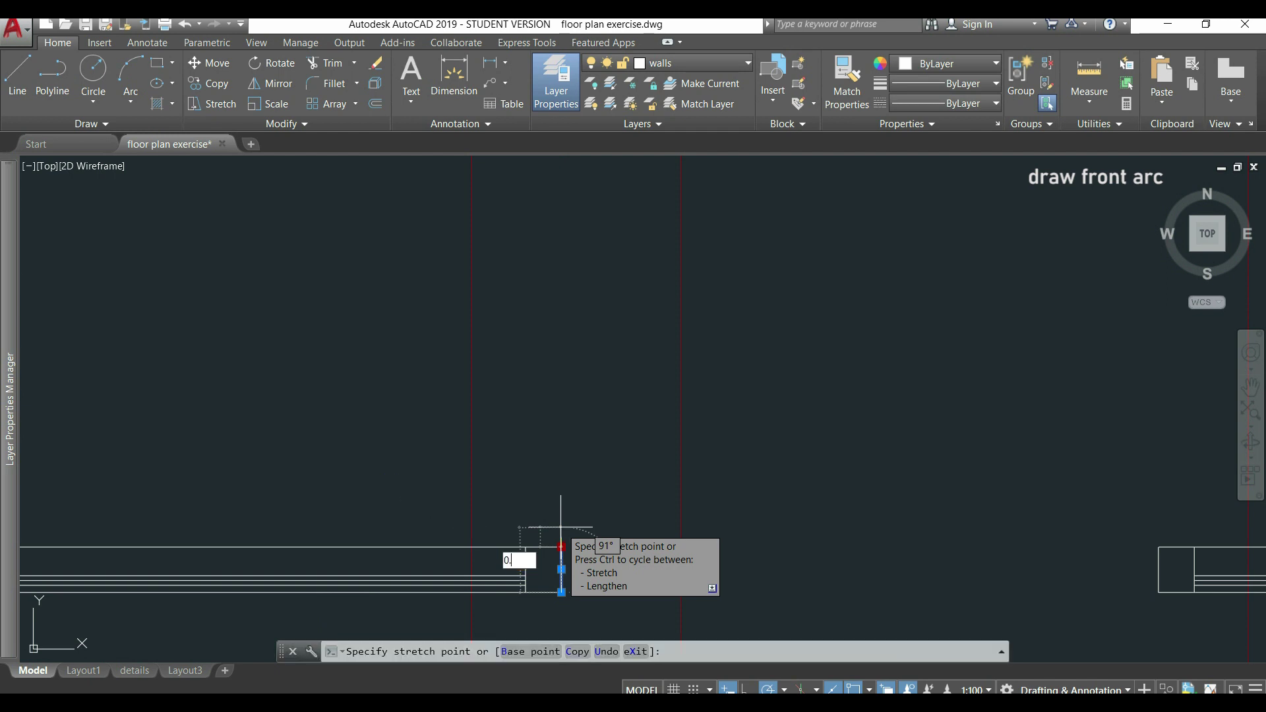
pyautogui.write('.57')
pyautogui.press('Return')
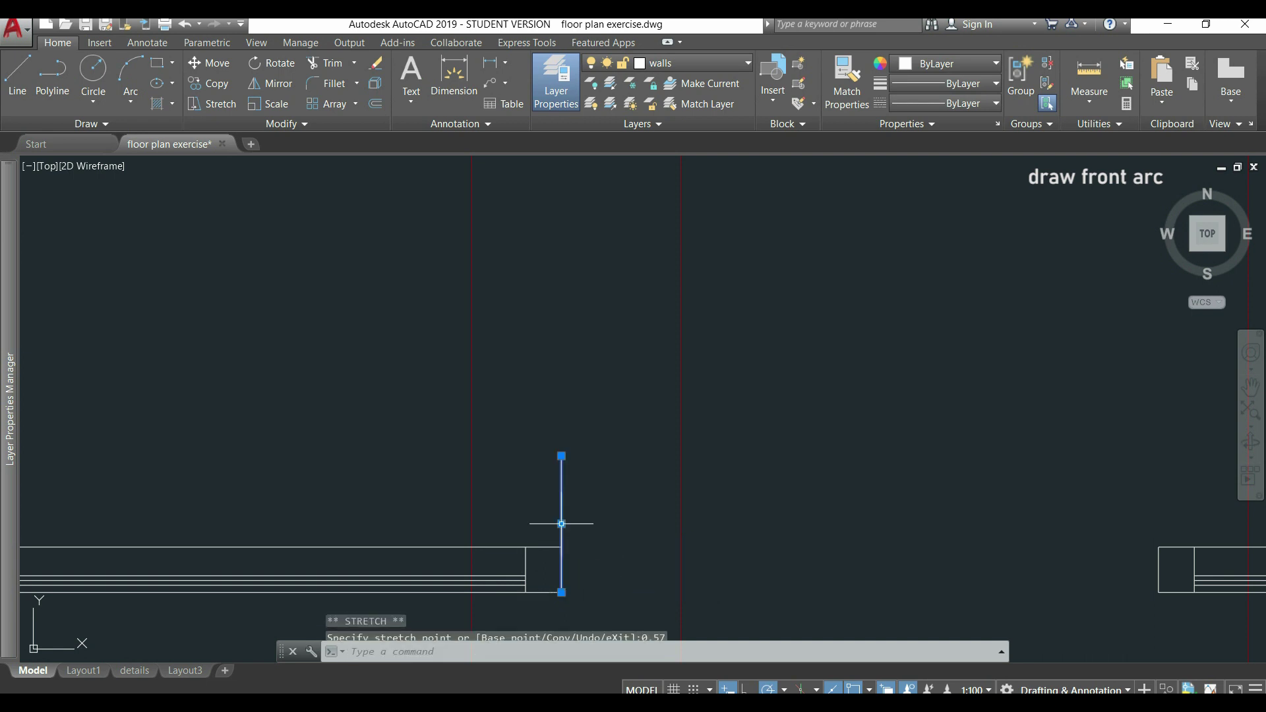
pyautogui.scroll(-2, 518, 457)
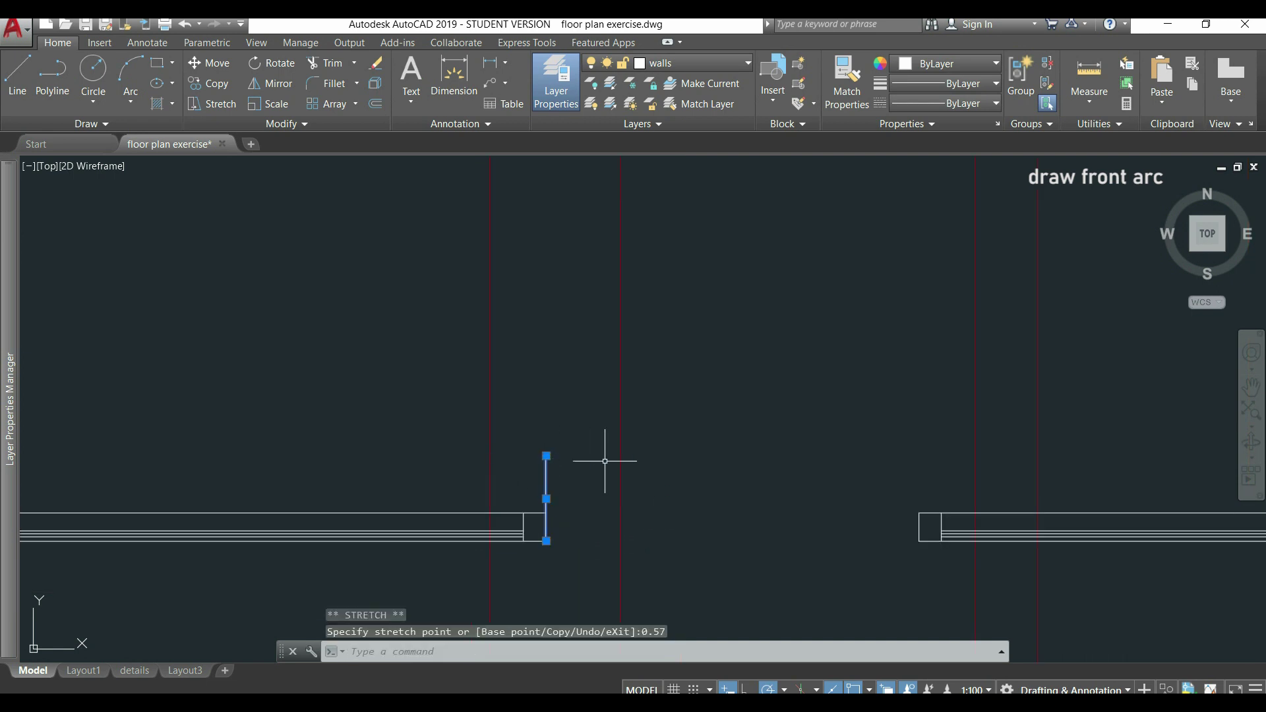
pyautogui.press('Escape')
# Stretch the right box's inner vertical line upward to the same height as the left one
pyautogui.click(919, 527)
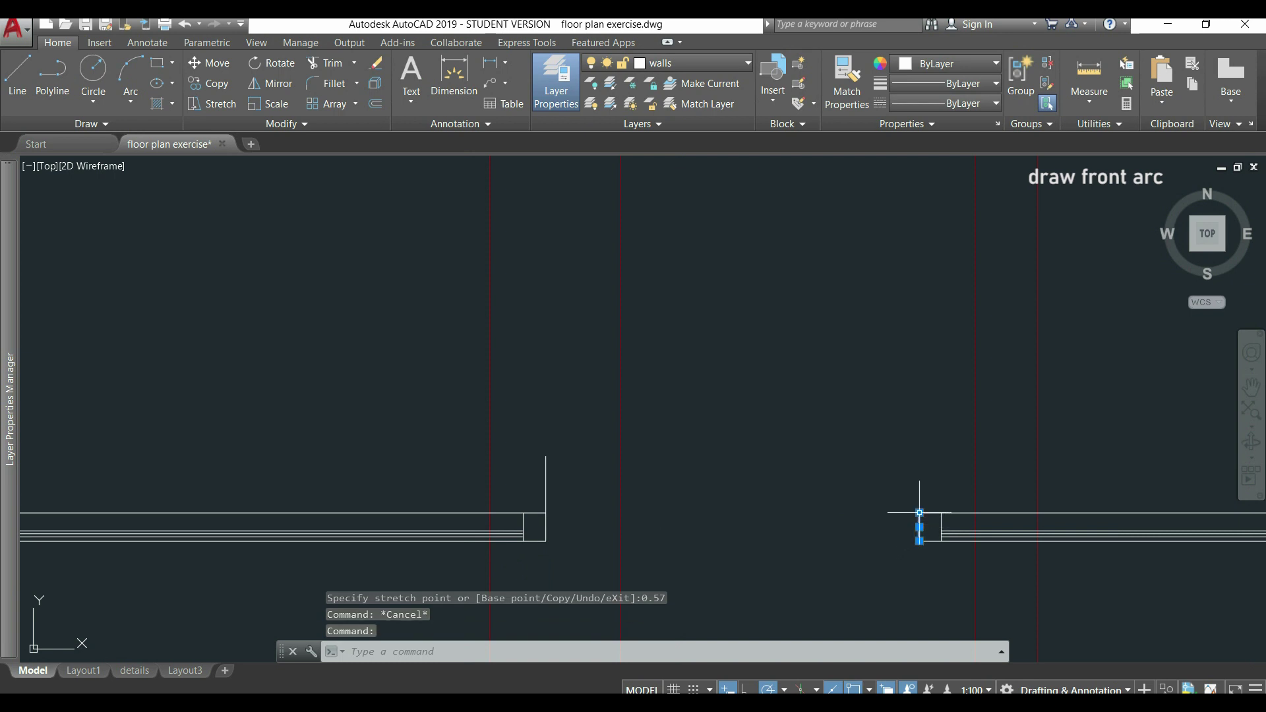
pyautogui.click(920, 514)
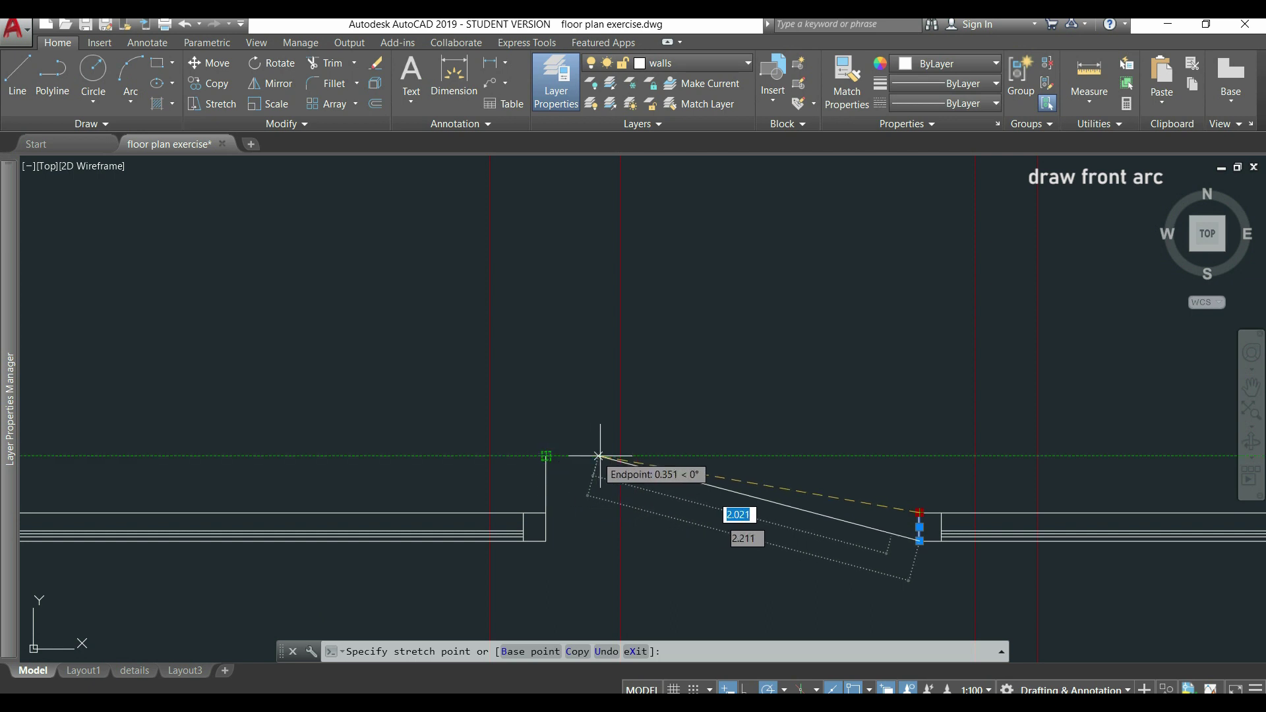
pyautogui.click(920, 456)
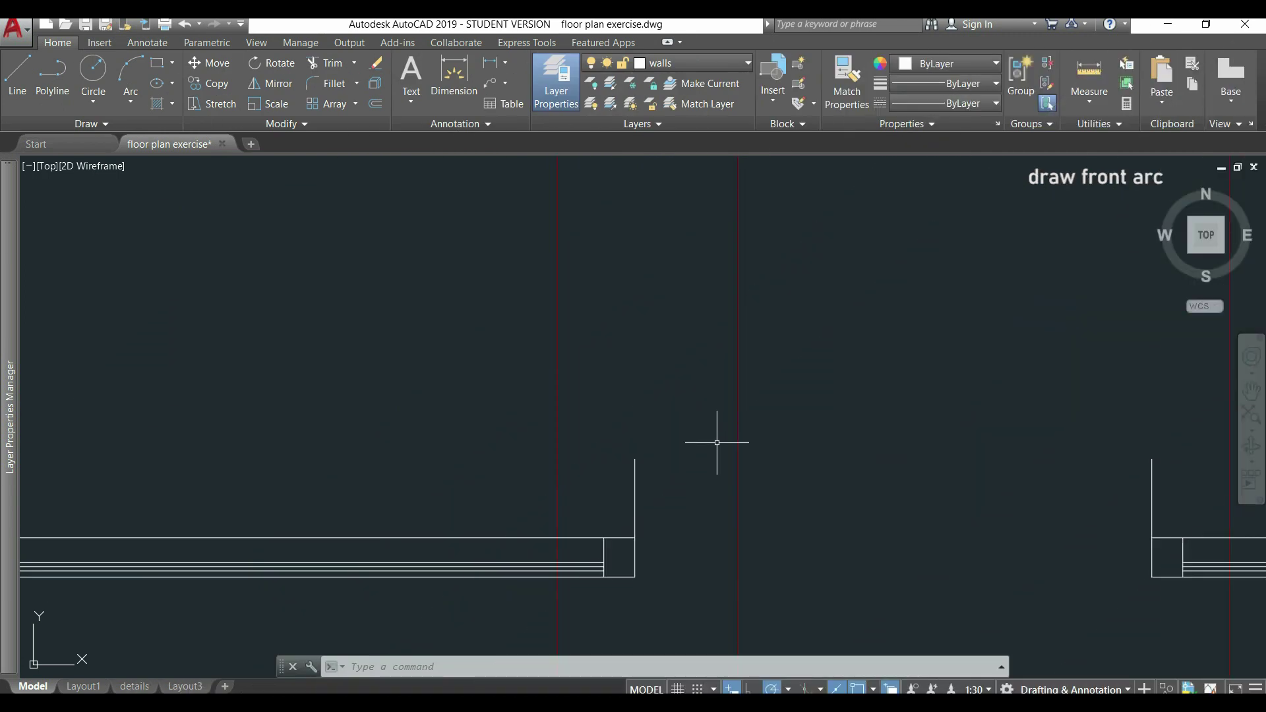
# Draw a line from the left vertical's upper end, 0.4 outward away from the opening and 0.15 downward
pyautogui.write('l')
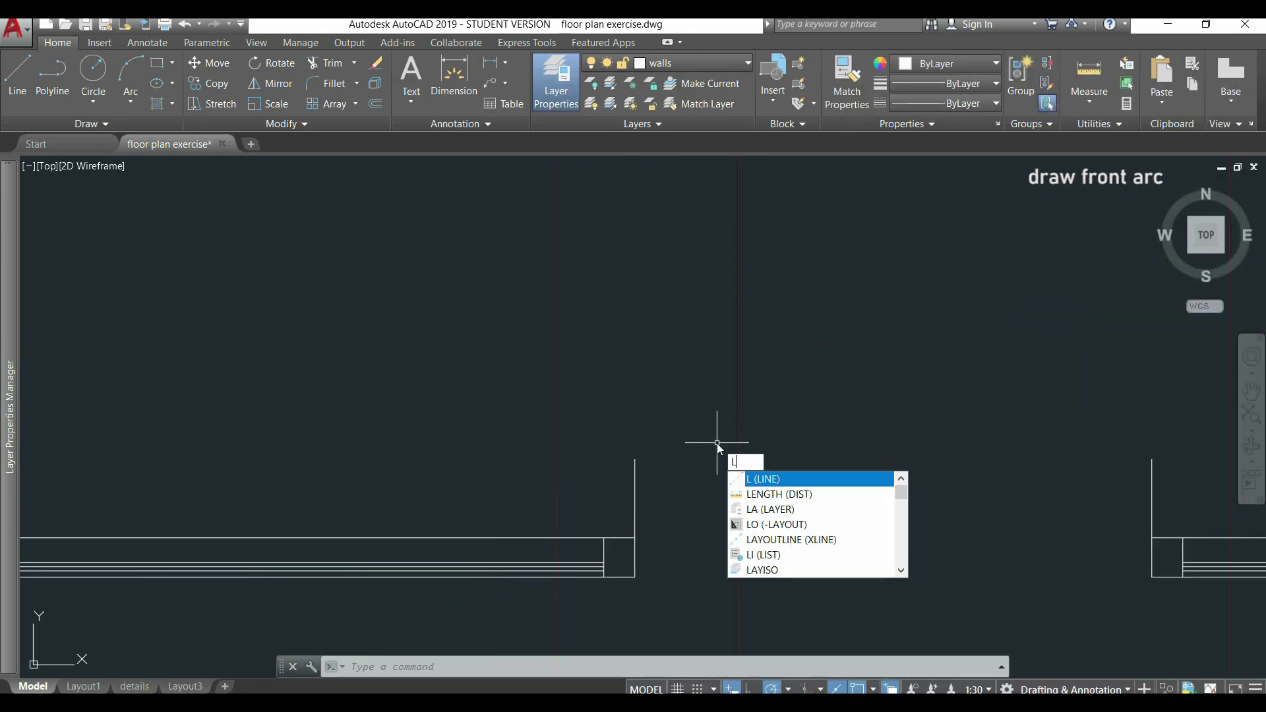
pyautogui.press('Return')
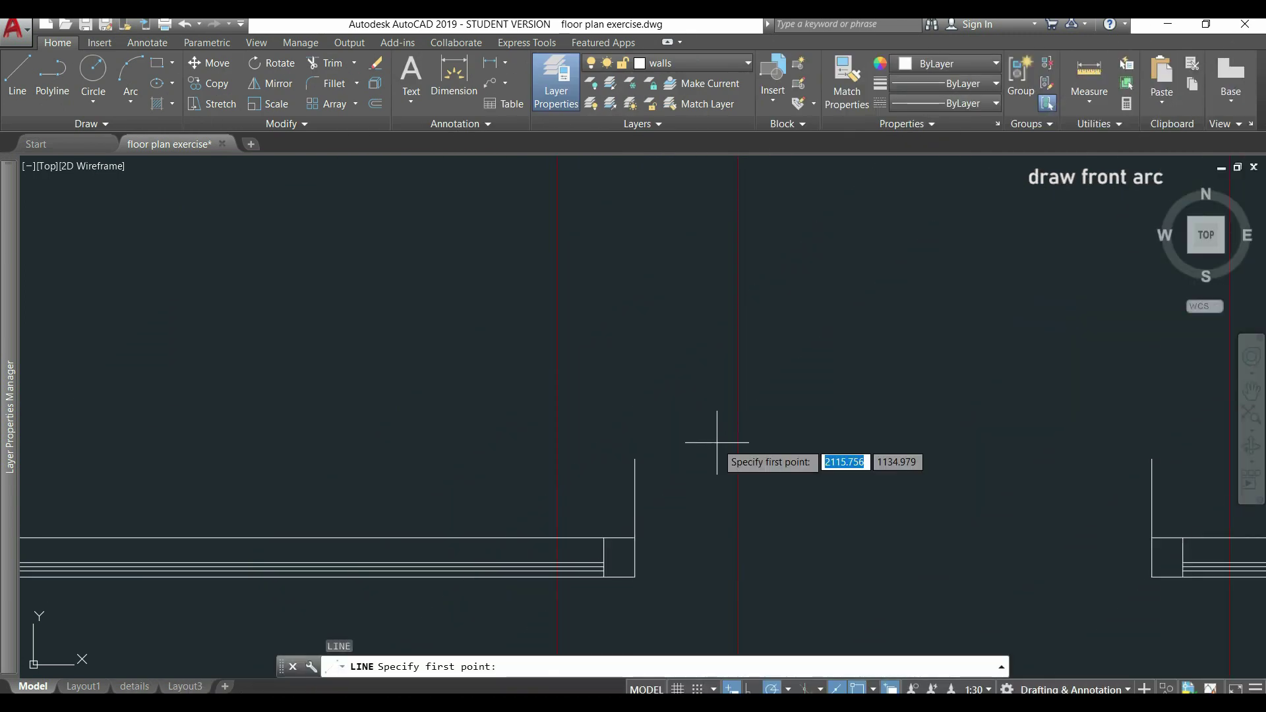
pyautogui.click(635, 459)
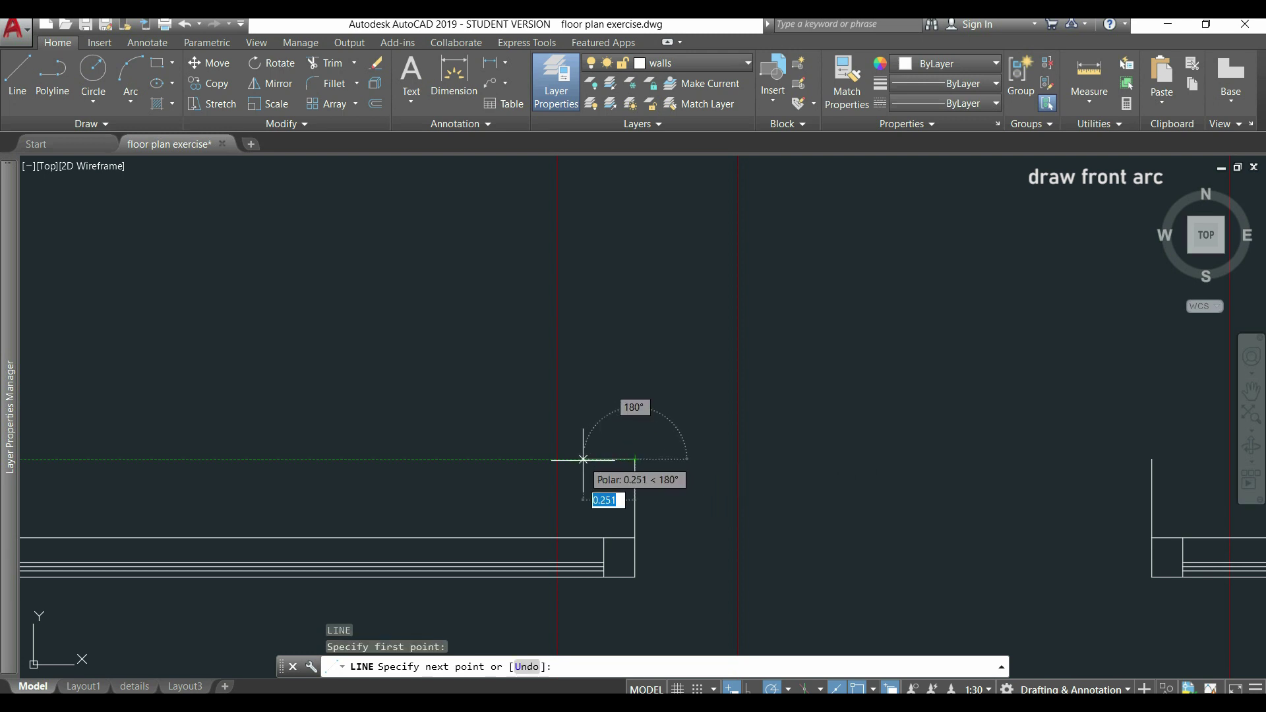
pyautogui.write('0.4')
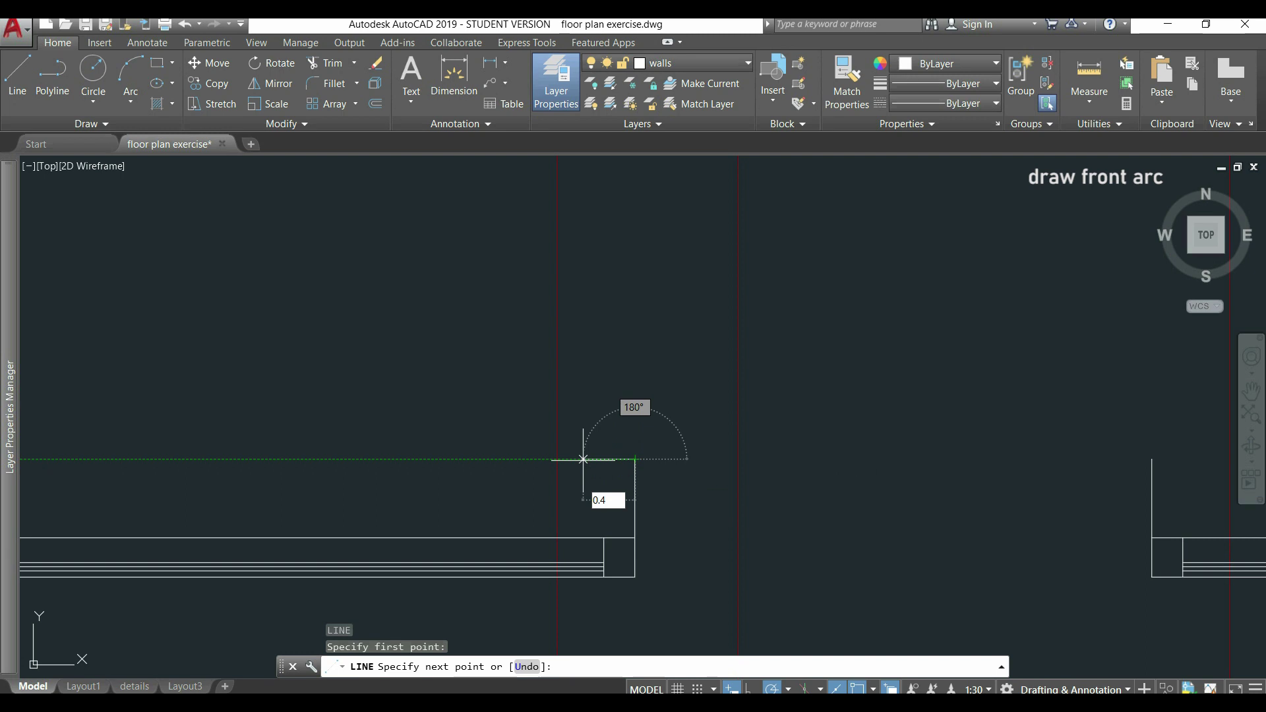
pyautogui.press('Return')
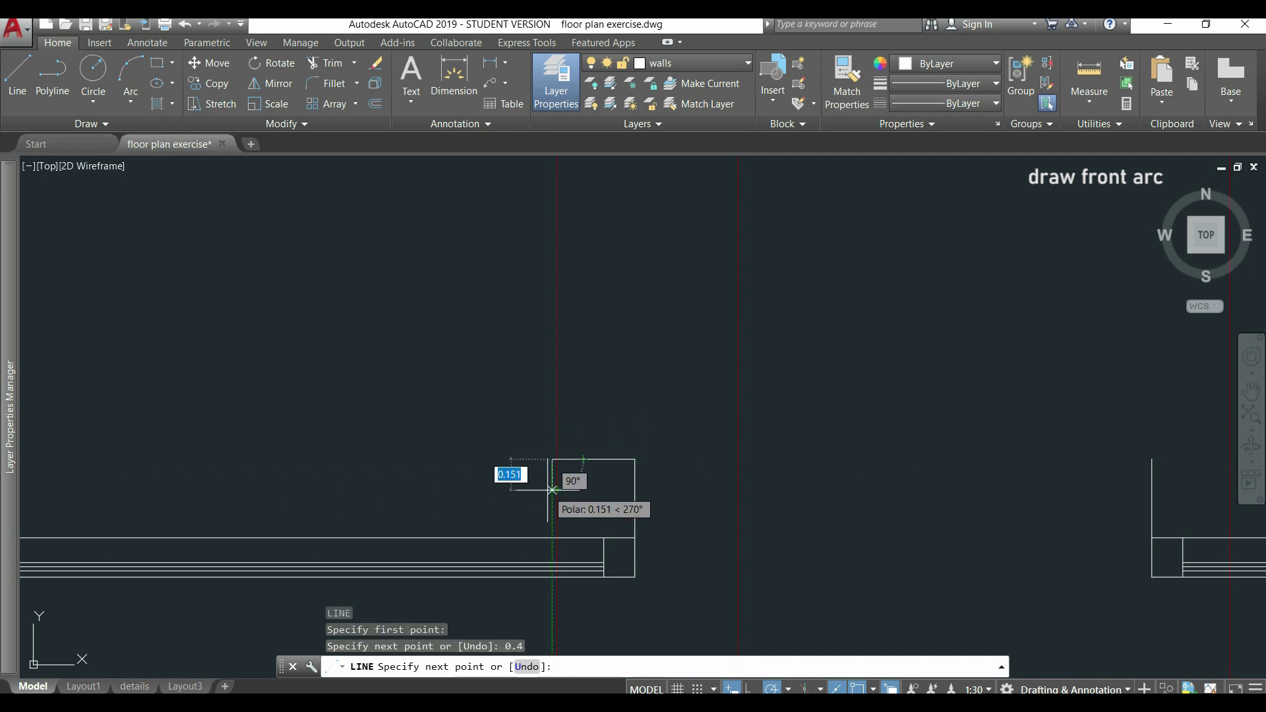
pyautogui.scroll(3, 557, 490)
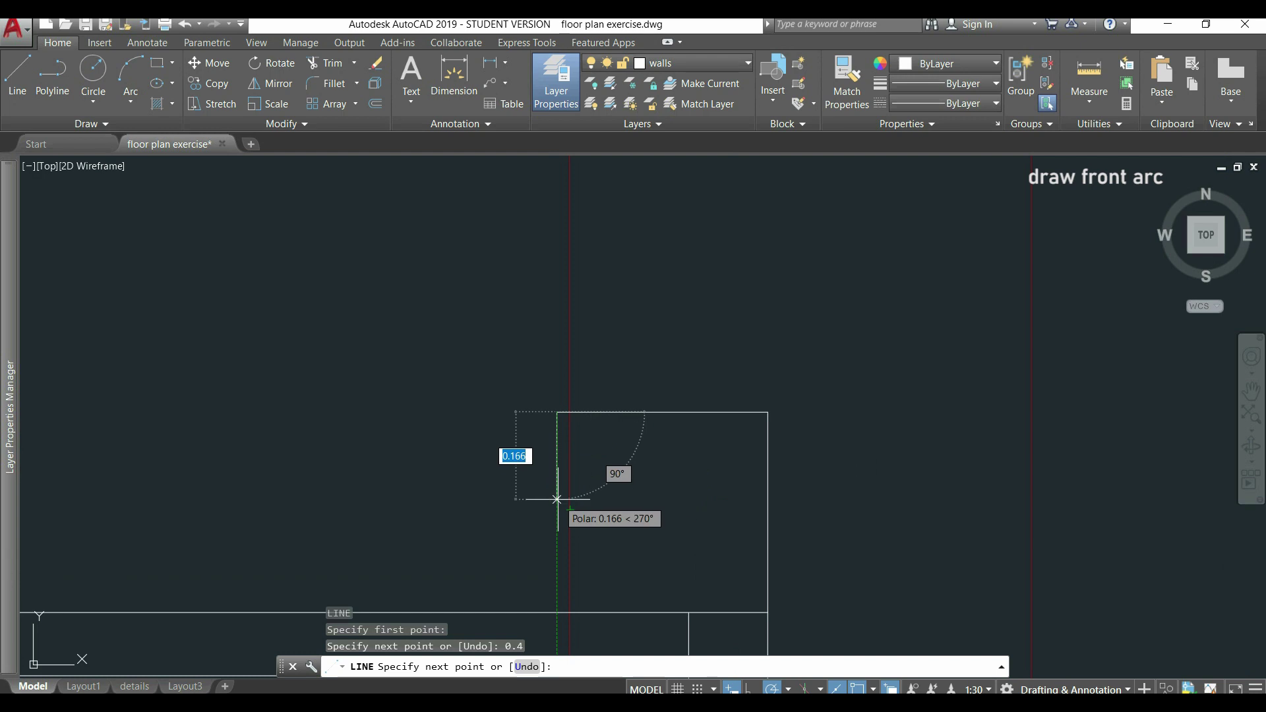
pyautogui.write('0')
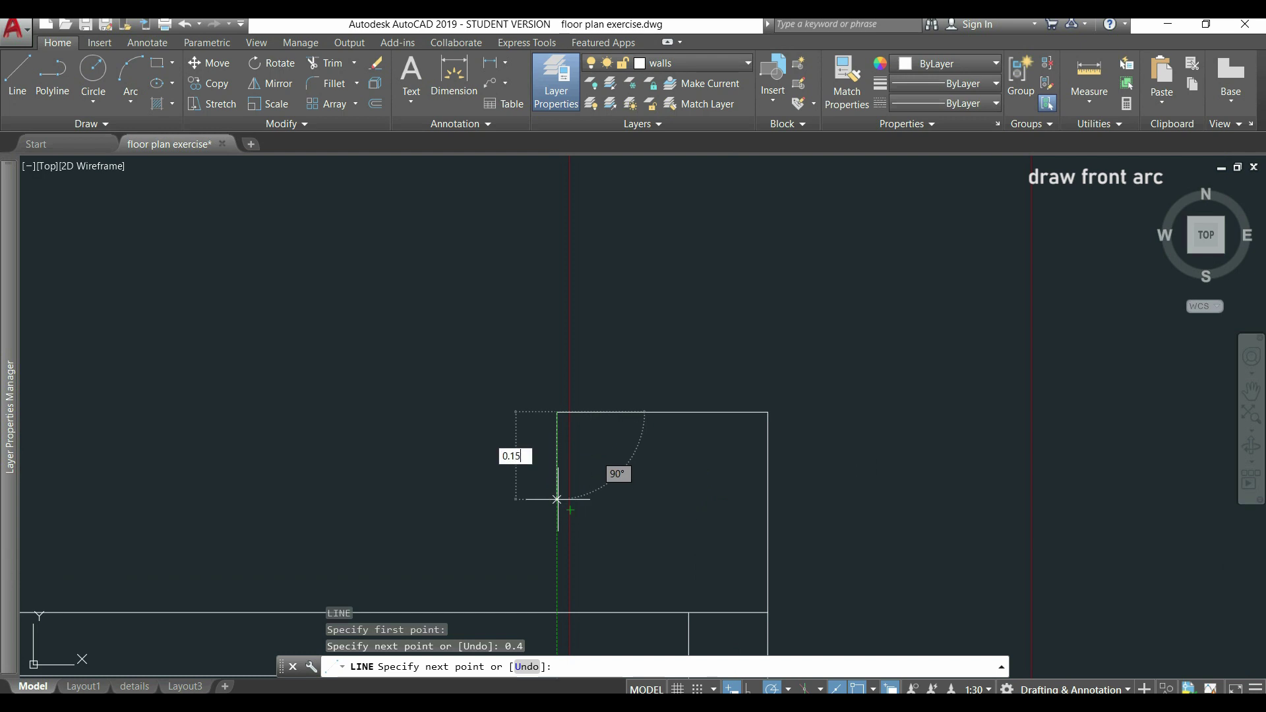
pyautogui.write('.15')
pyautogui.press('Return')
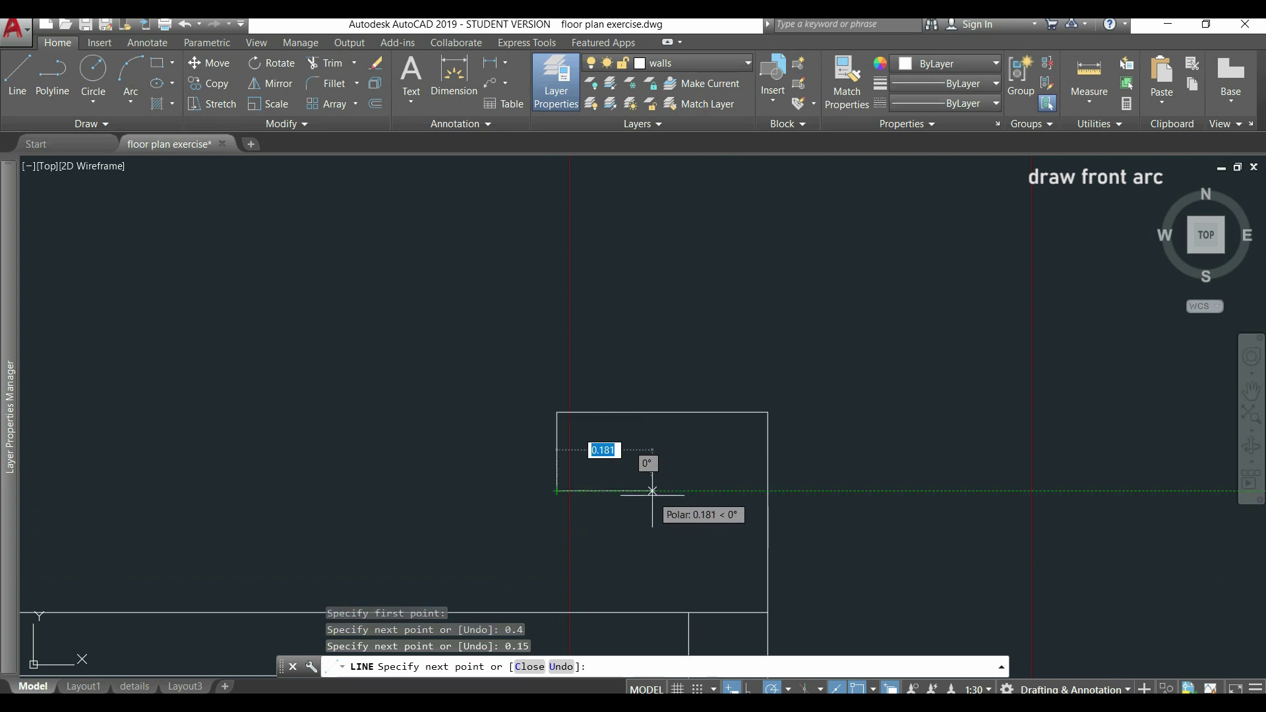
pyautogui.press('Escape')
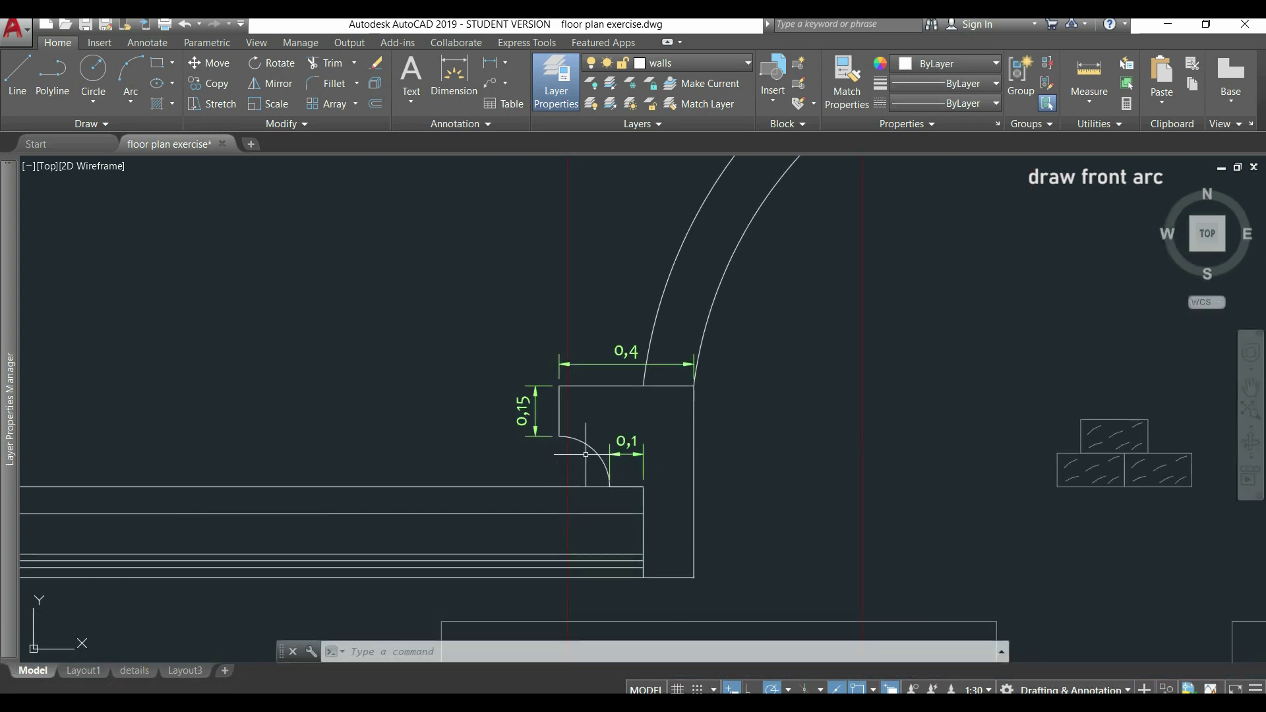
# Draw a horizontal line about 13.22 long from the right gable's upper eaves corner to the central section's left edge, above the eaves
pyautogui.scroll(-5, 586, 454)
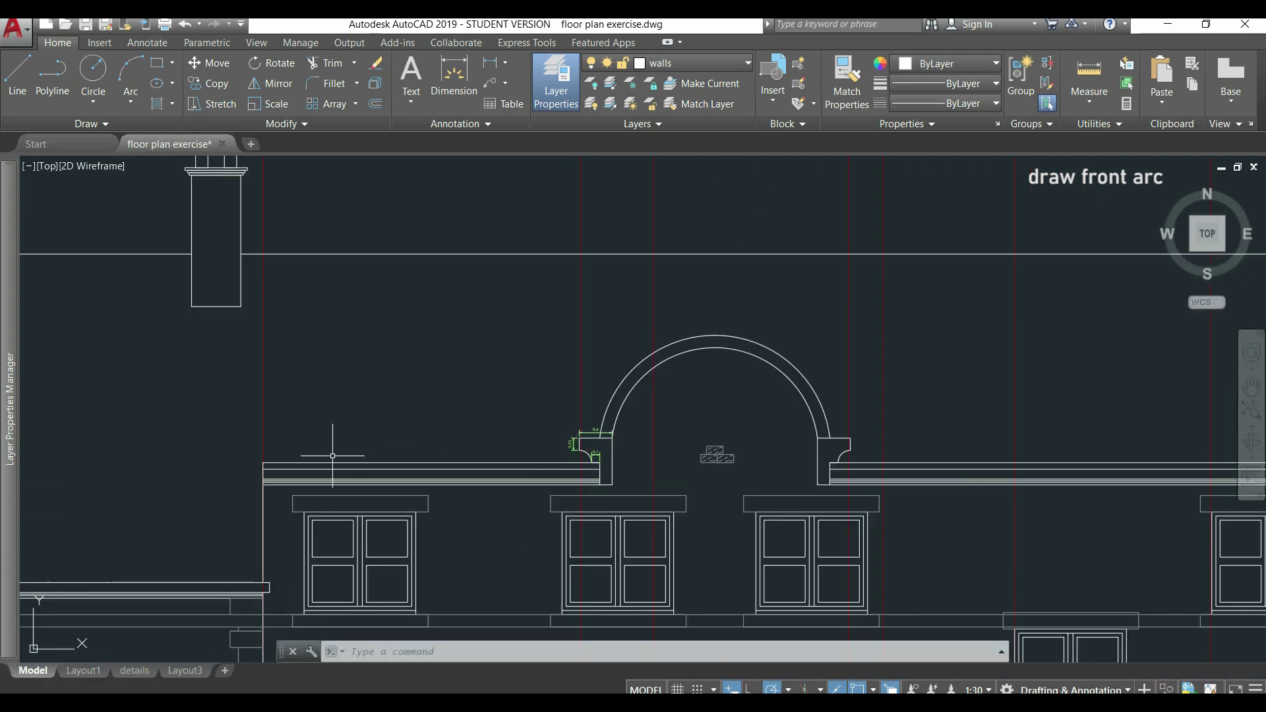
pyautogui.moveTo(926, 483); pyautogui.dragTo(640, 484, button='middle')
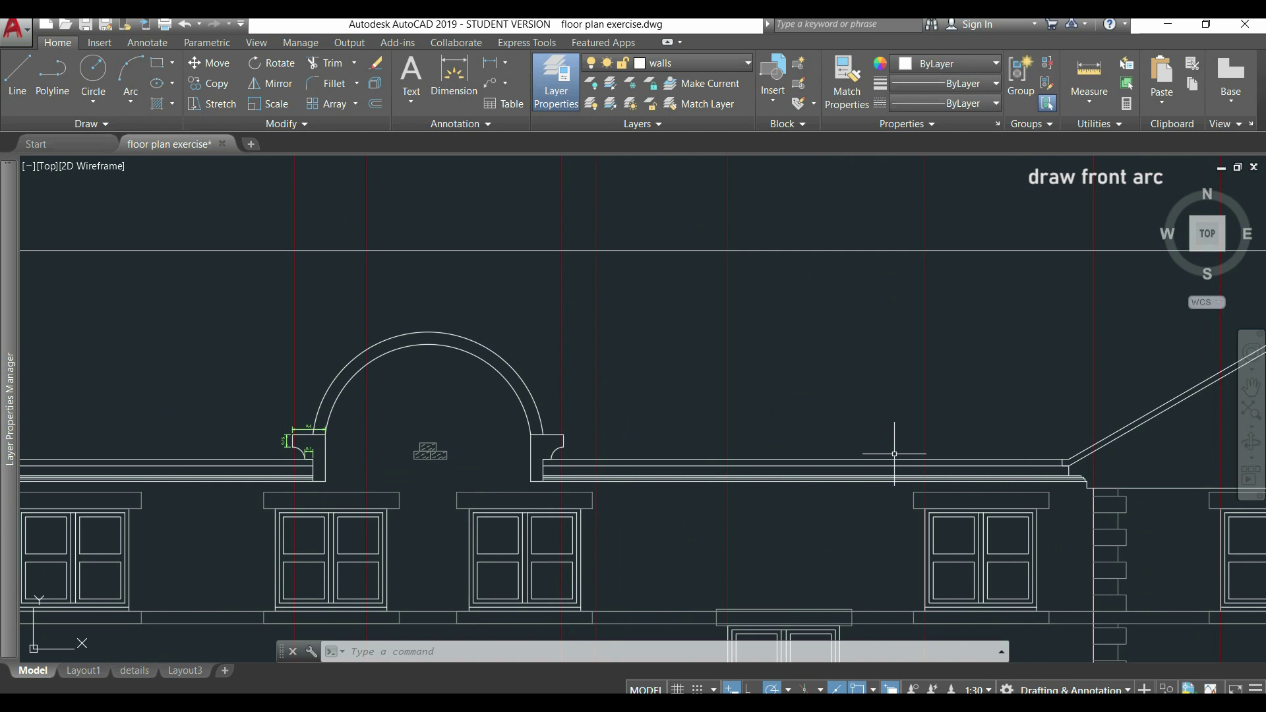
pyautogui.scroll(-10, 668, 501)
pyautogui.scroll(2, 667, 533)
pyautogui.scroll(6, 667, 533)
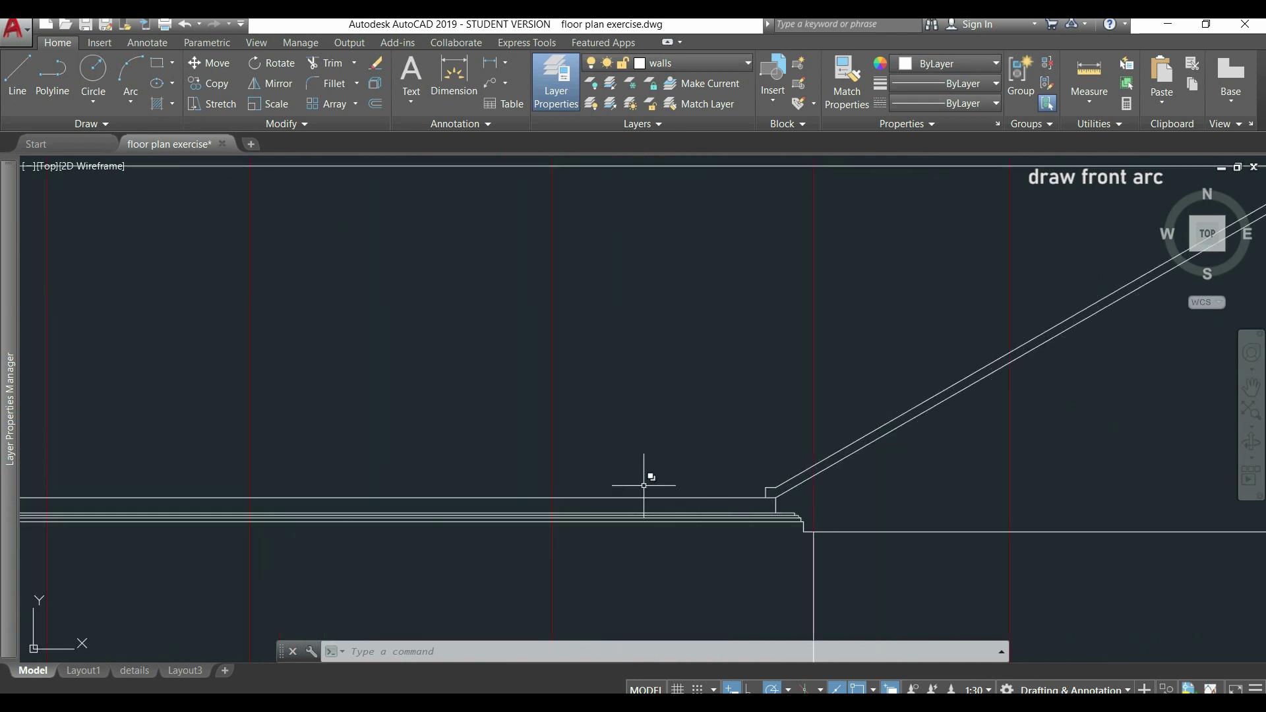
pyautogui.moveTo(381, 480); pyautogui.dragTo(925, 458, button='middle')
pyautogui.scroll(-4, 755, 452)
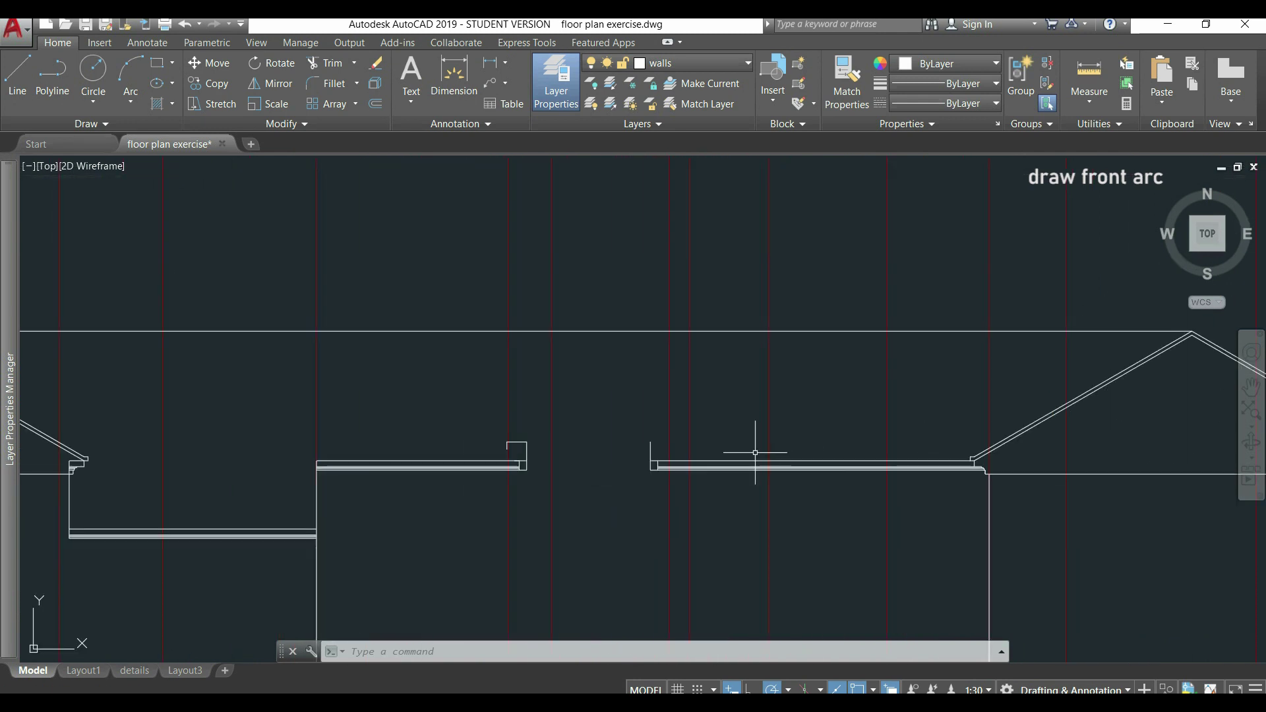
pyautogui.write('l')
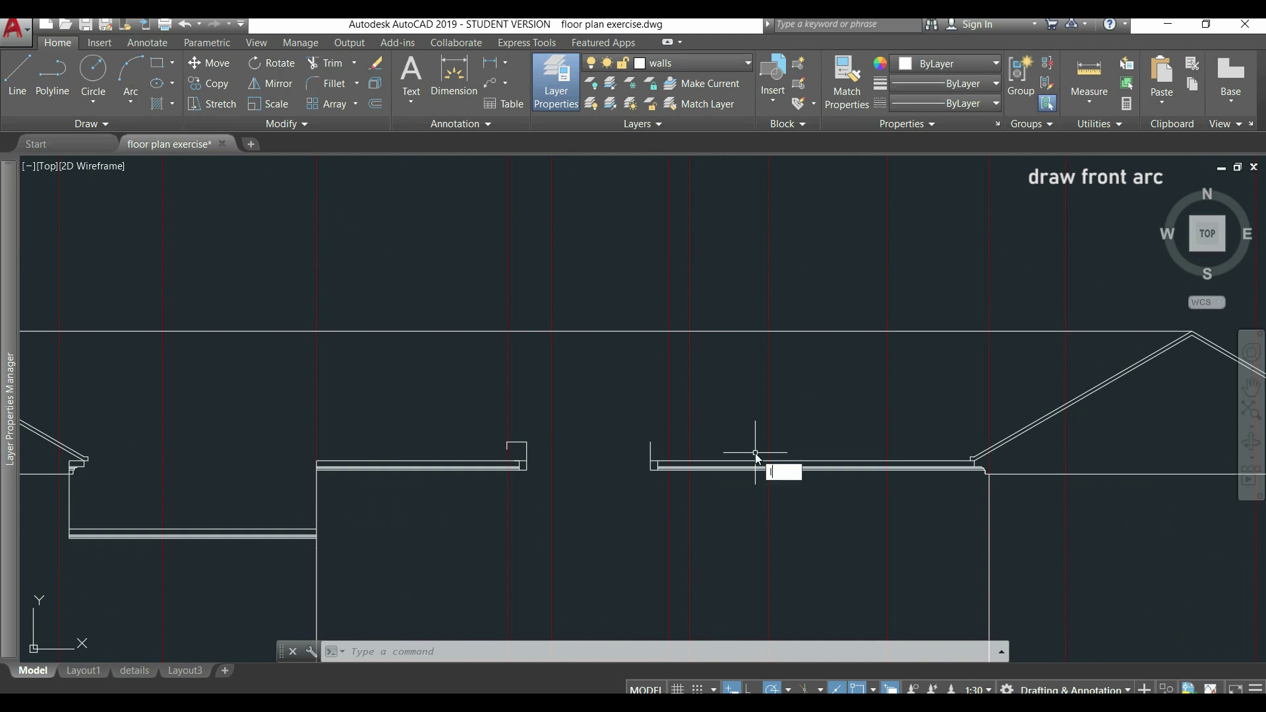
pyautogui.press('Return')
pyautogui.scroll(3, 1029, 452)
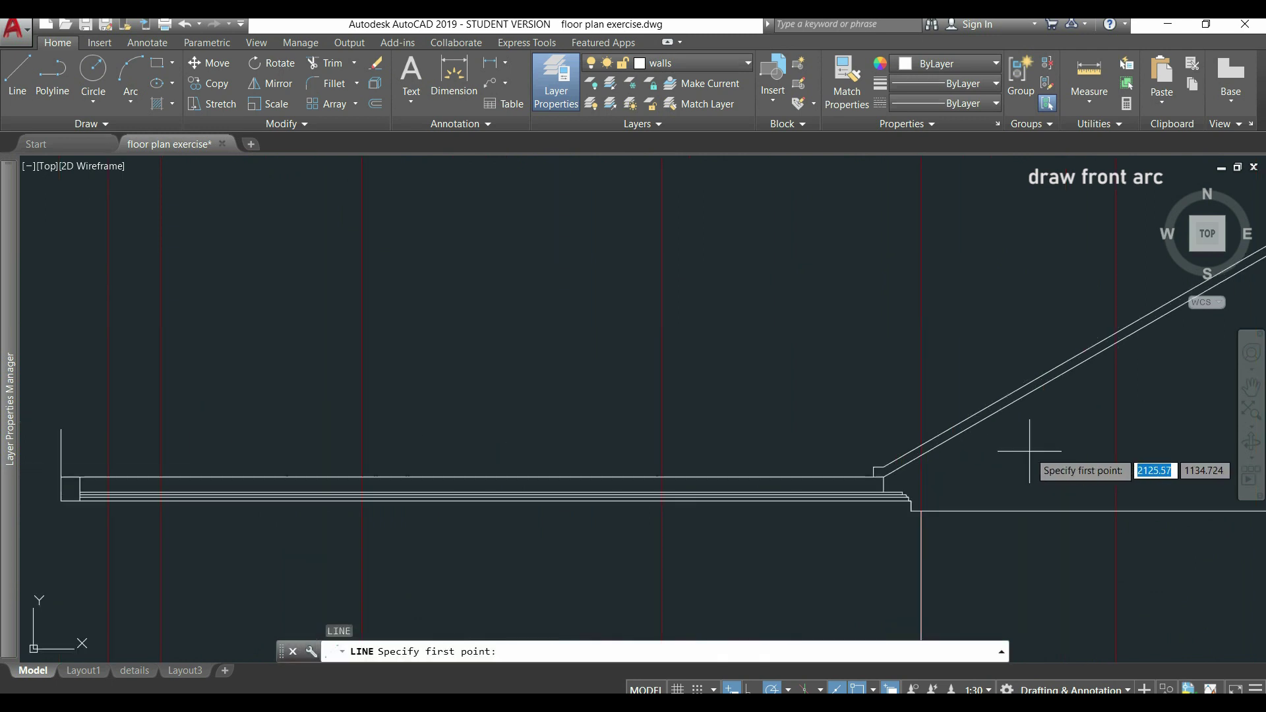
pyautogui.click(874, 467)
pyautogui.scroll(-2, 874, 467)
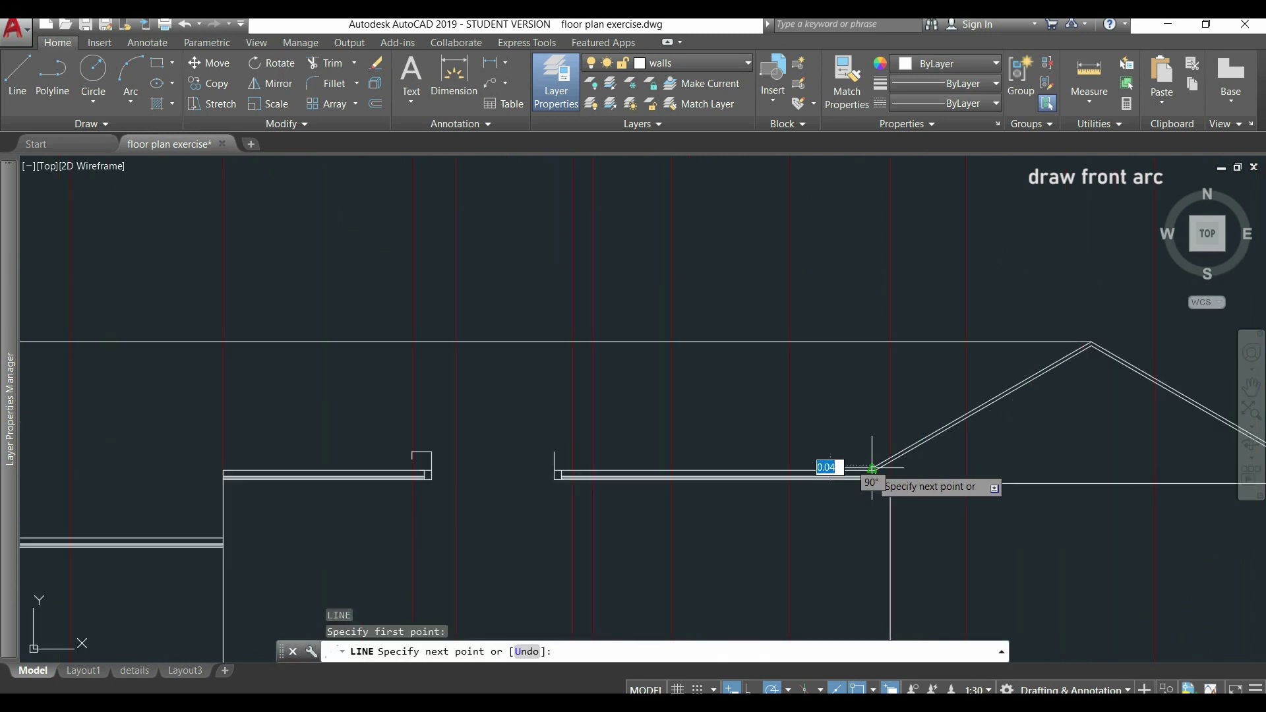
pyautogui.moveTo(258, 468); pyautogui.dragTo(438, 468, button='middle')
pyautogui.scroll(4, 435, 465)
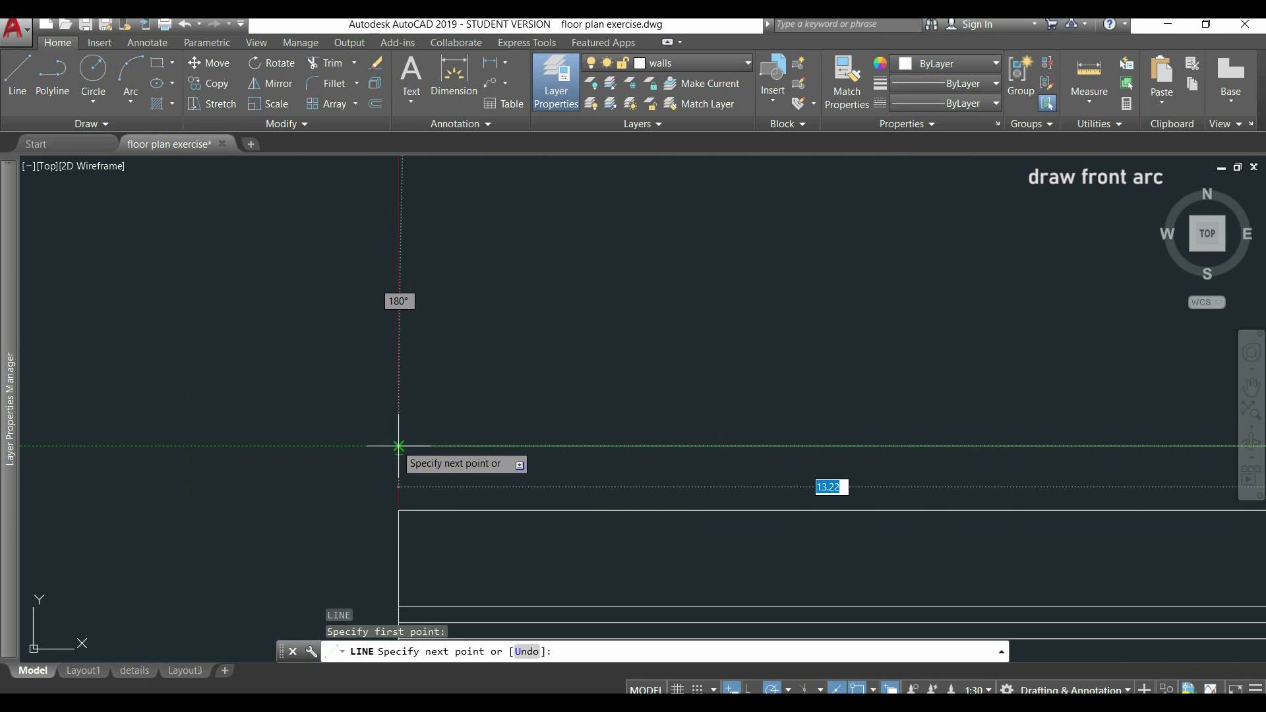
pyautogui.click(398, 447)
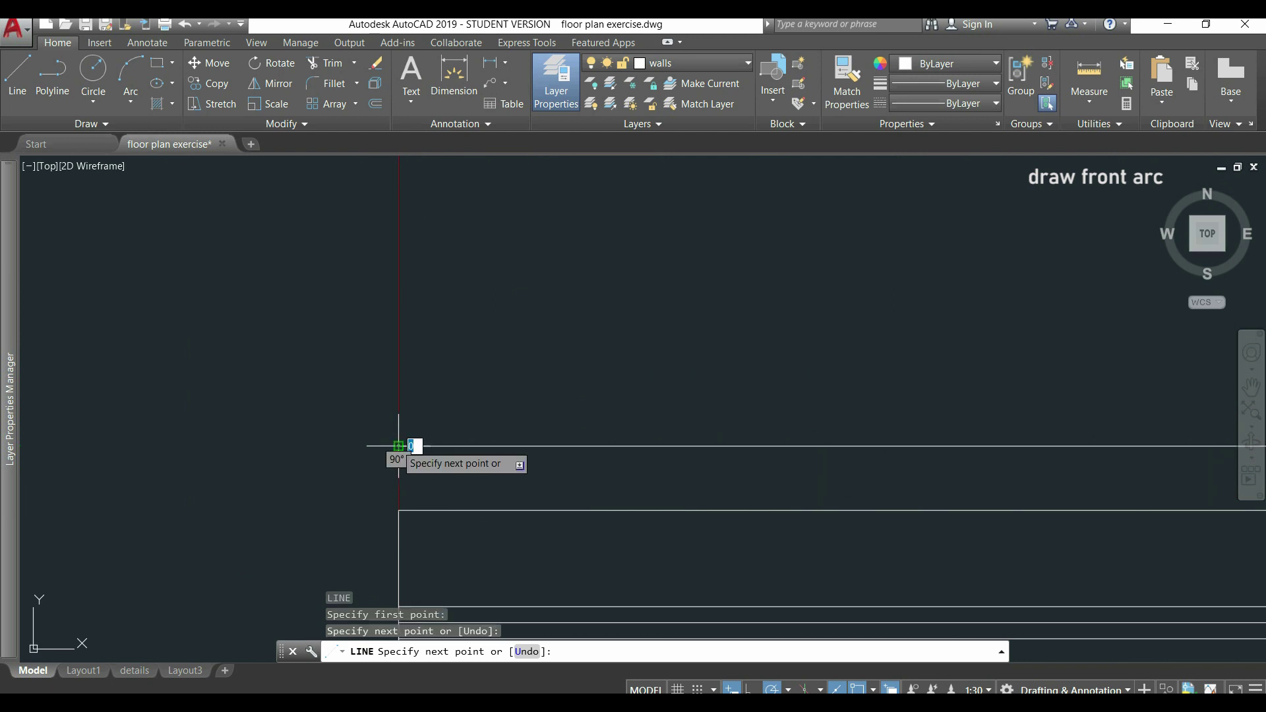
pyautogui.scroll(-4, 350, 440)
pyautogui.press('Escape')
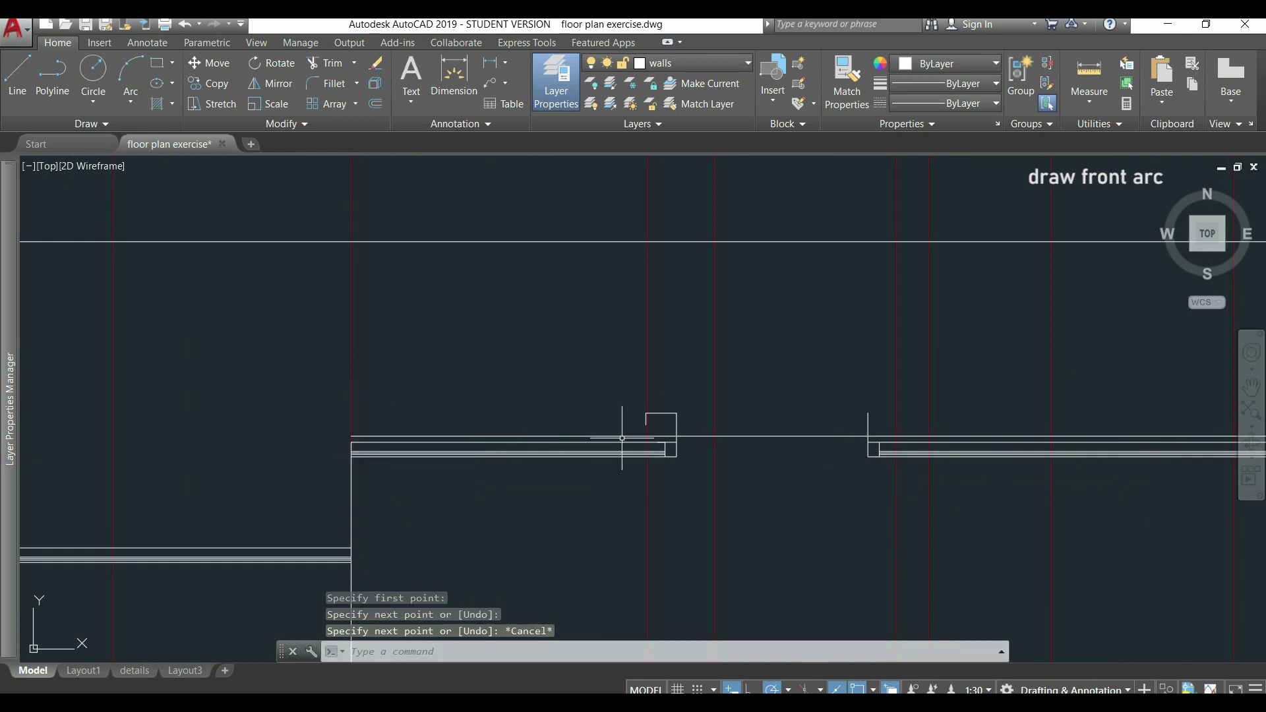
# Draw a Start, Center, End quarter arc from the new eaves line up to the lower end of the 0.15 line, centred directly below it
pyautogui.scroll(8, 688, 437)
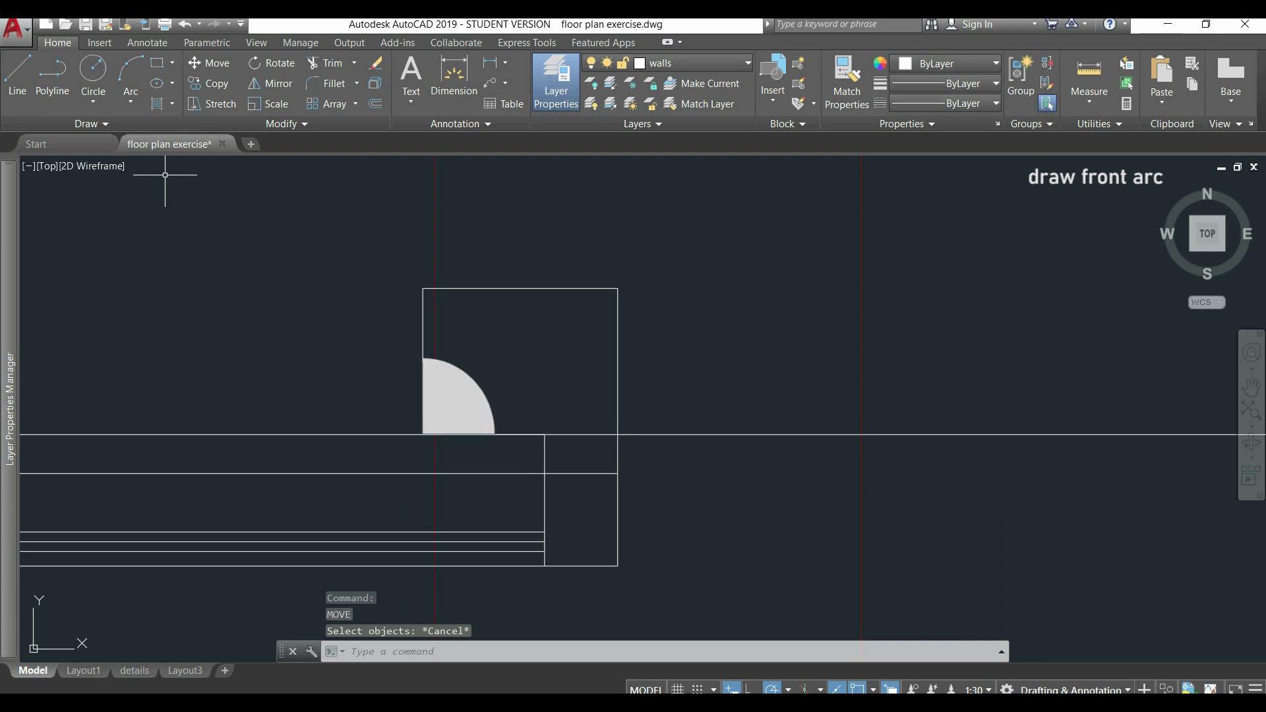
pyautogui.click(132, 96)
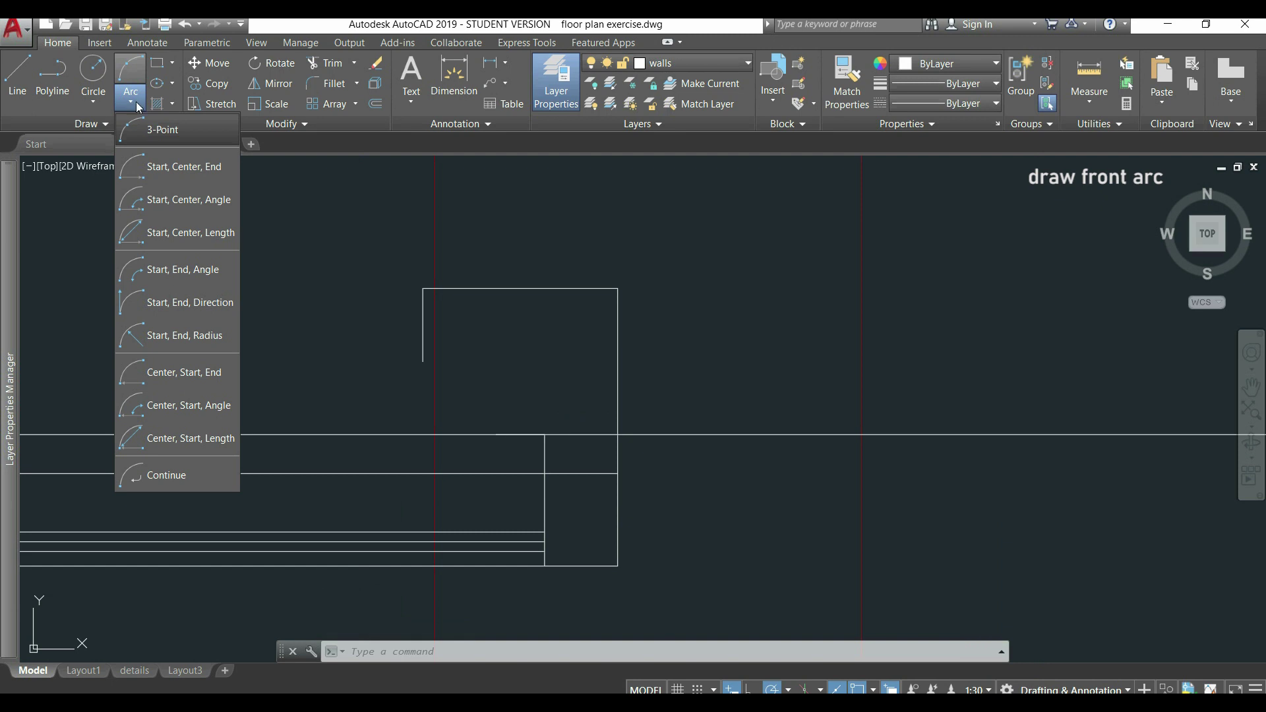
pyautogui.click(192, 168)
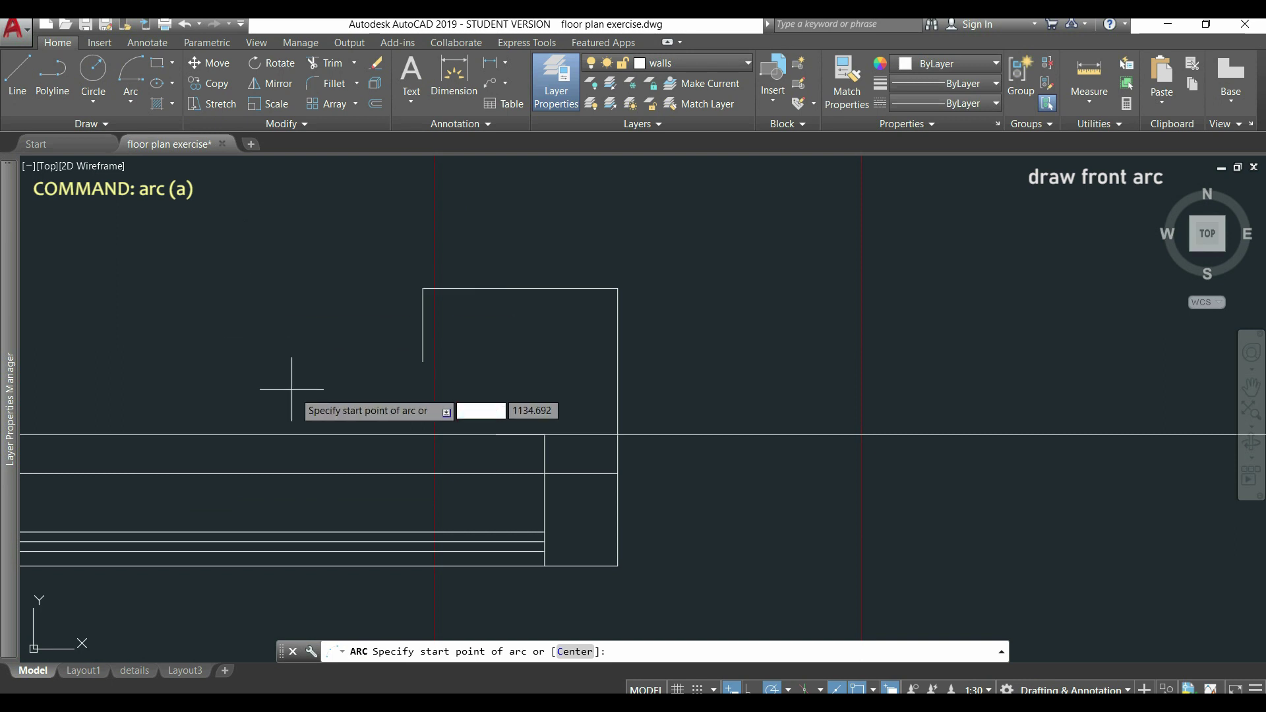
pyautogui.click(496, 434)
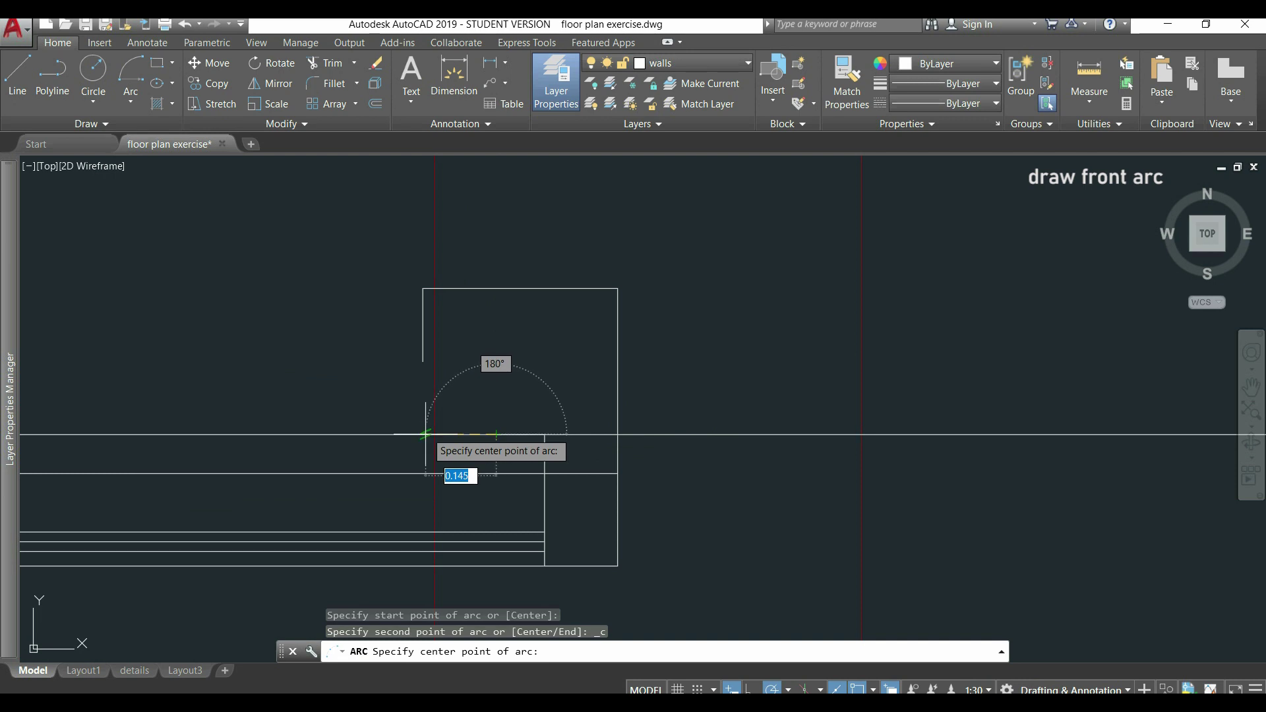
pyautogui.scroll(2, 424, 435)
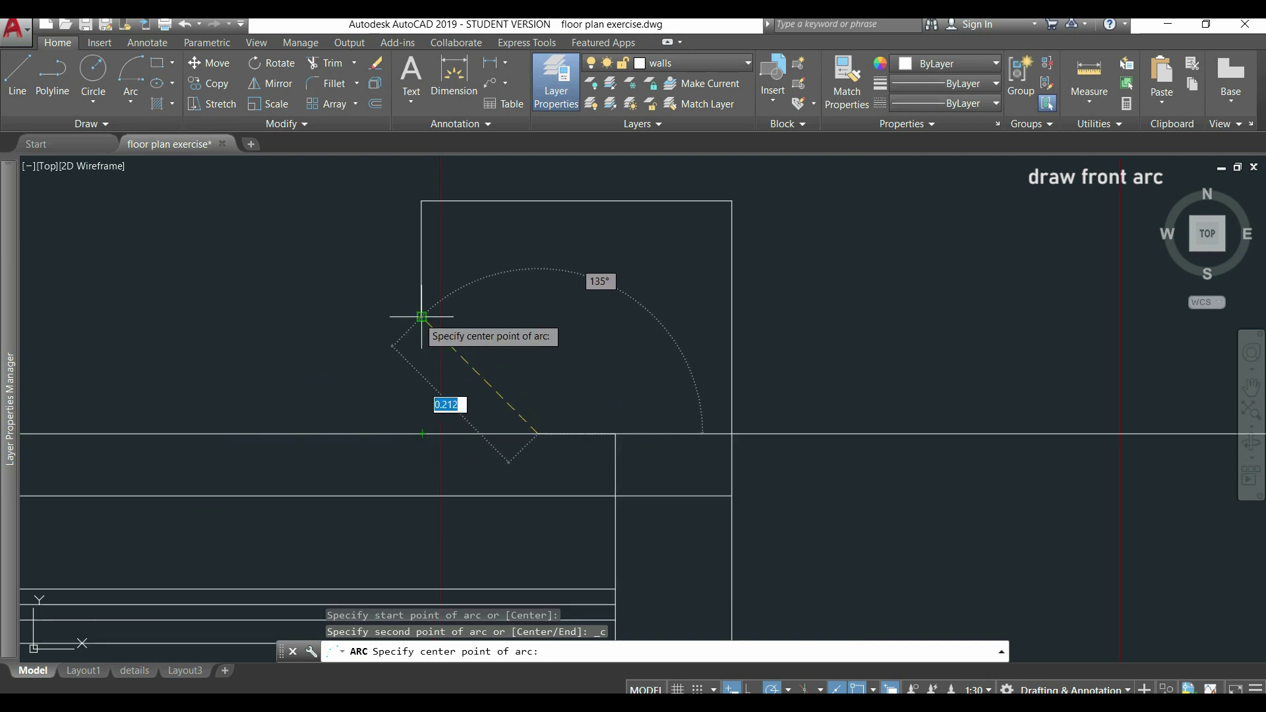
pyautogui.click(421, 433)
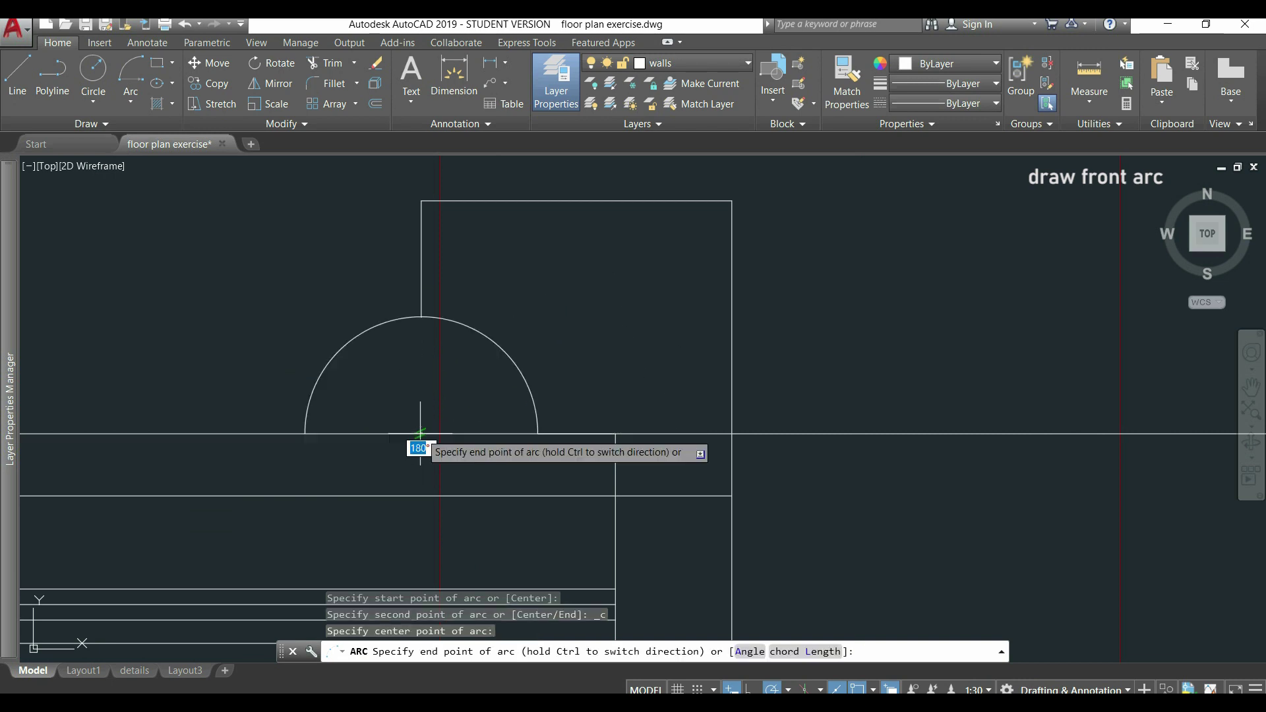
pyautogui.click(422, 317)
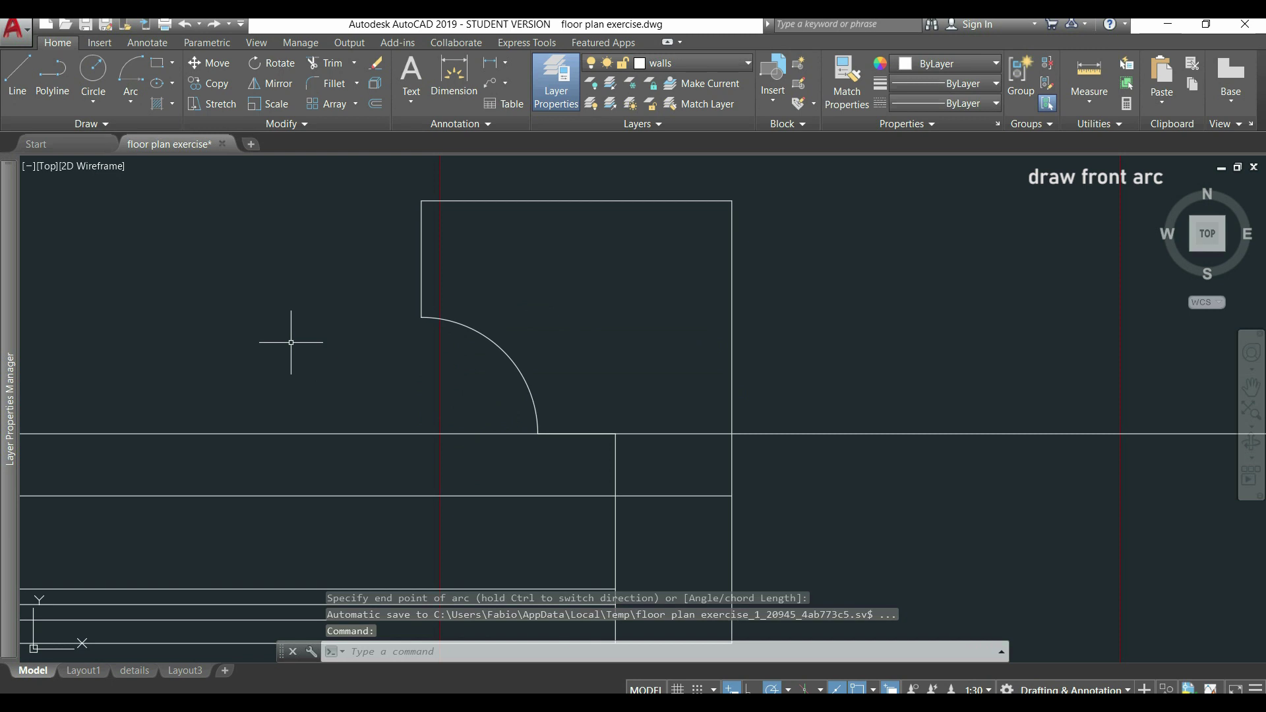
# Draw a horizontal line across the opening, joining the upper ends of the two inner vertical lines
pyautogui.scroll(-2, 291, 342)
pyautogui.scroll(-4, 291, 342)
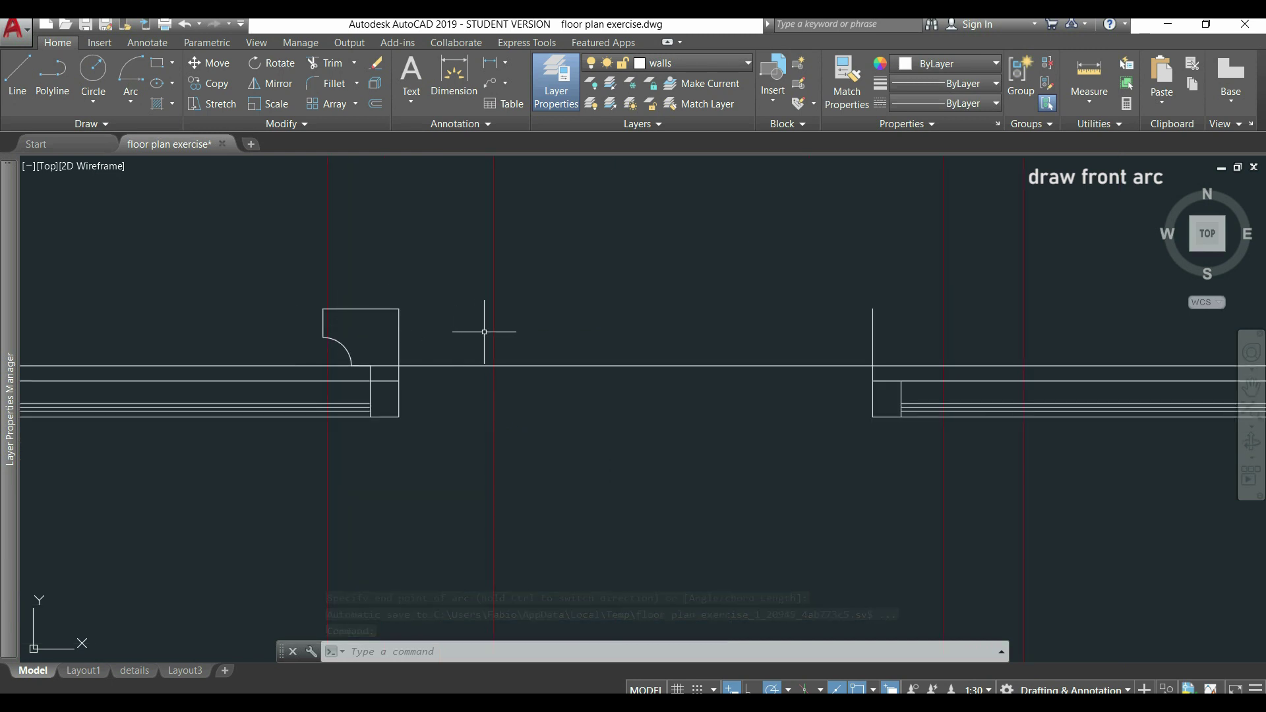
pyautogui.moveTo(682, 343); pyautogui.dragTo(684, 362, button='middle')
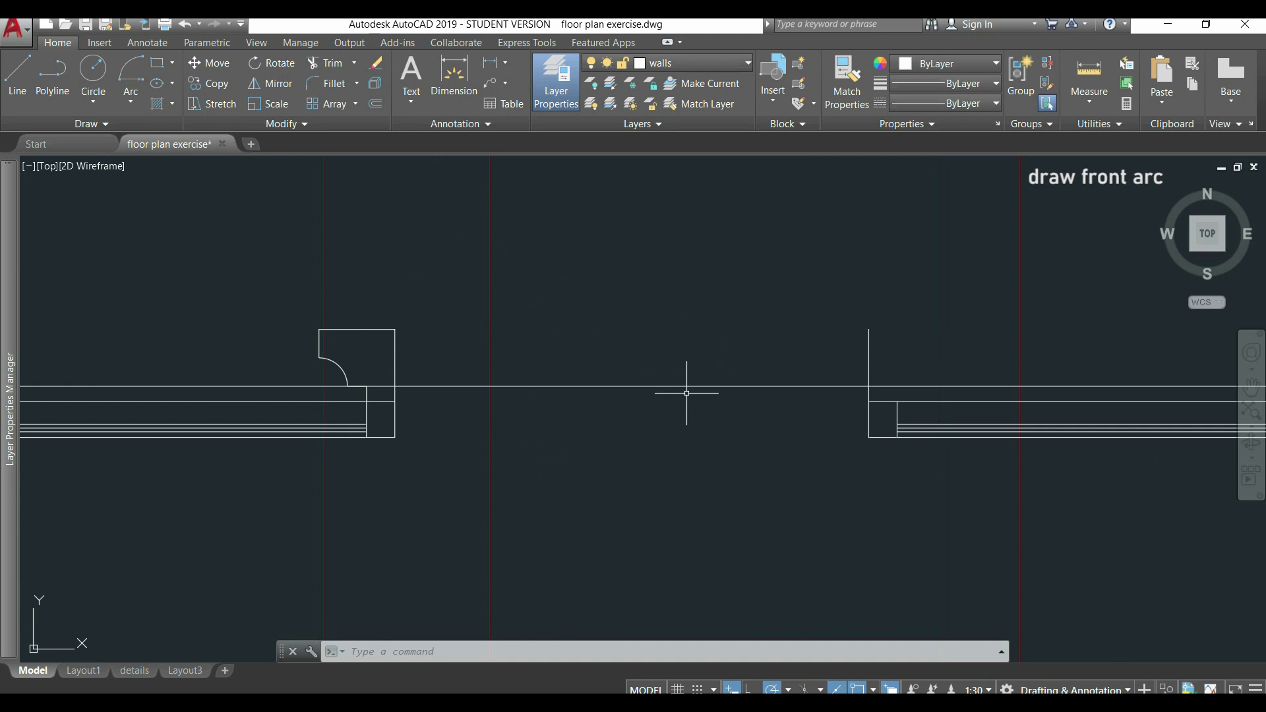
pyautogui.press('Escape')
pyautogui.press('Escape')
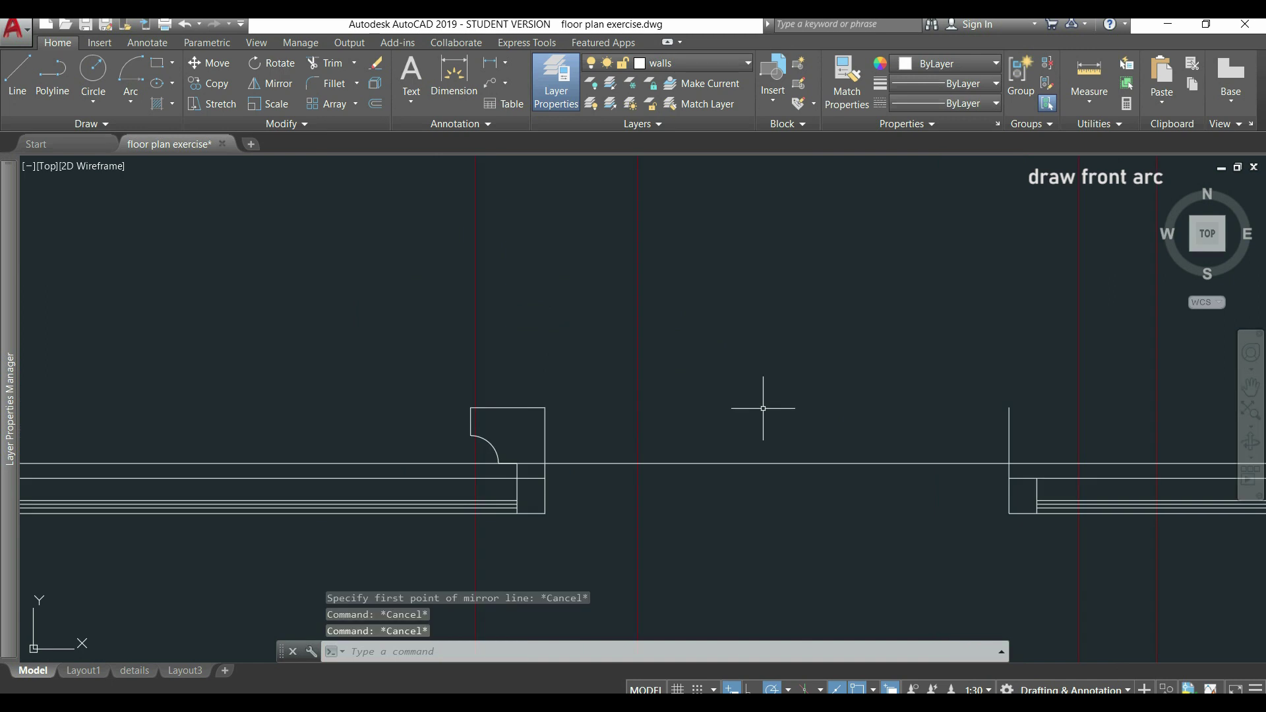
pyautogui.write('l')
pyautogui.press('Return')
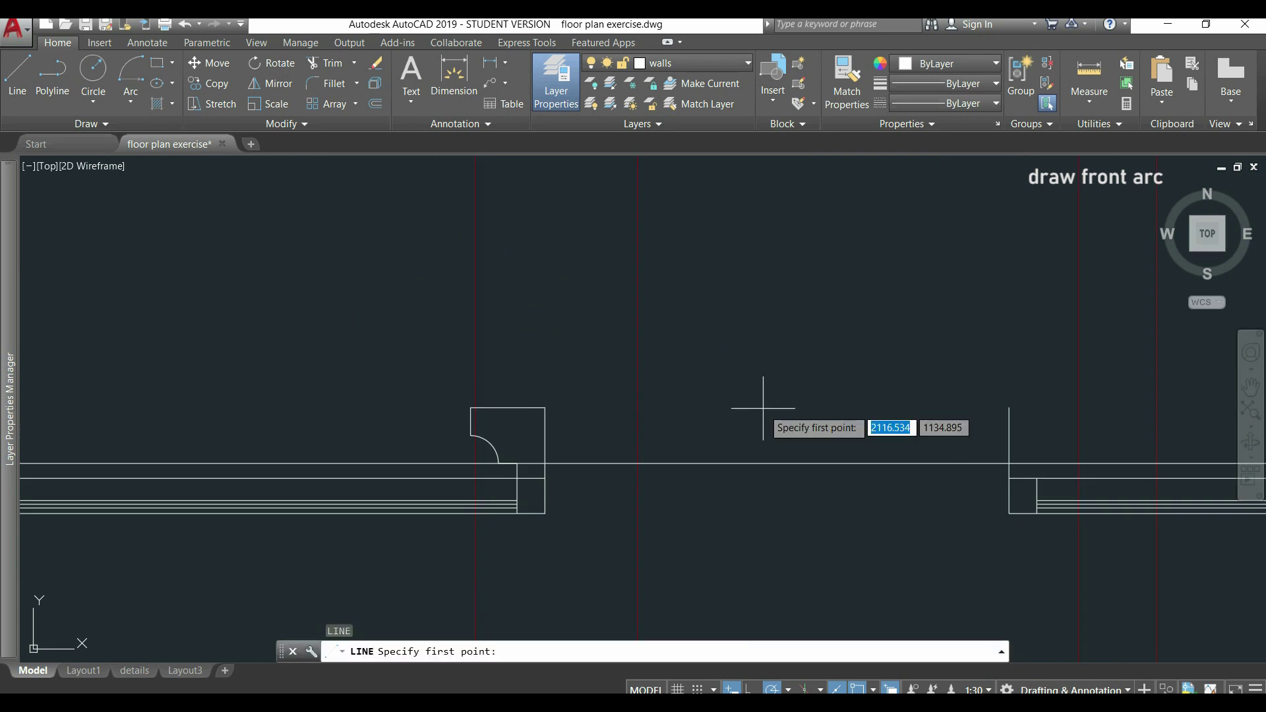
pyautogui.click(535, 409)
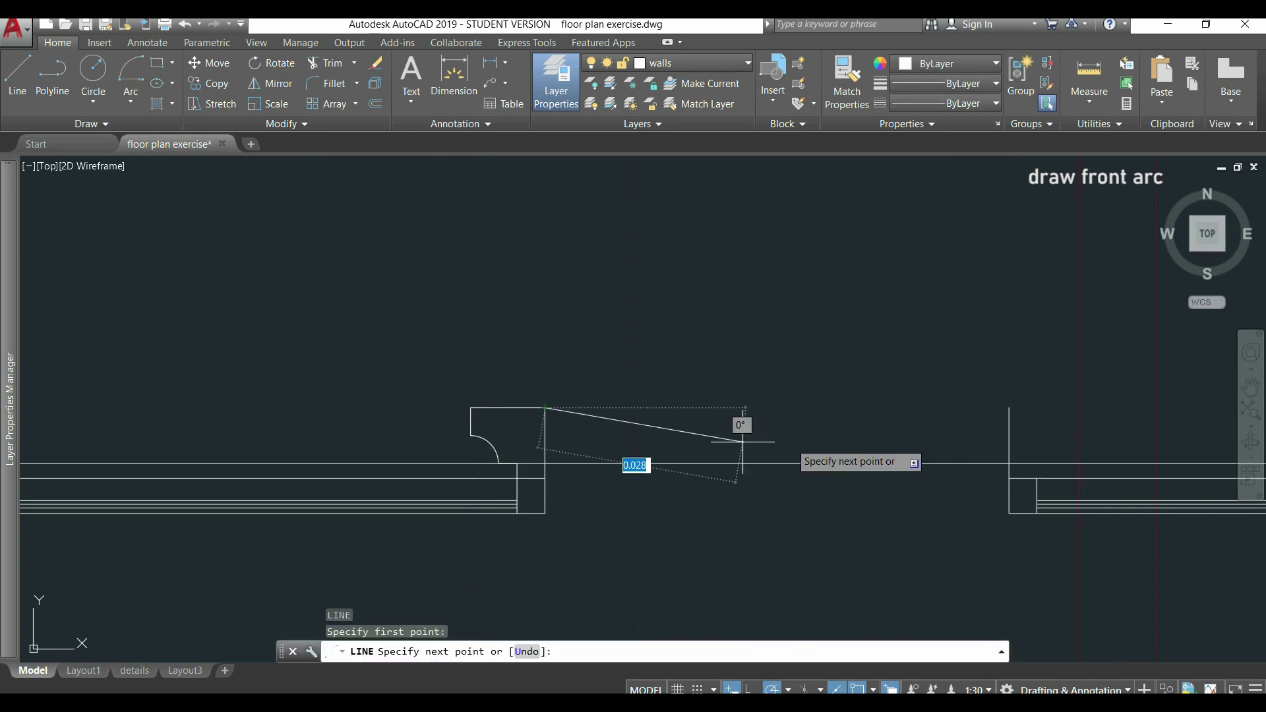
pyautogui.click(1009, 408)
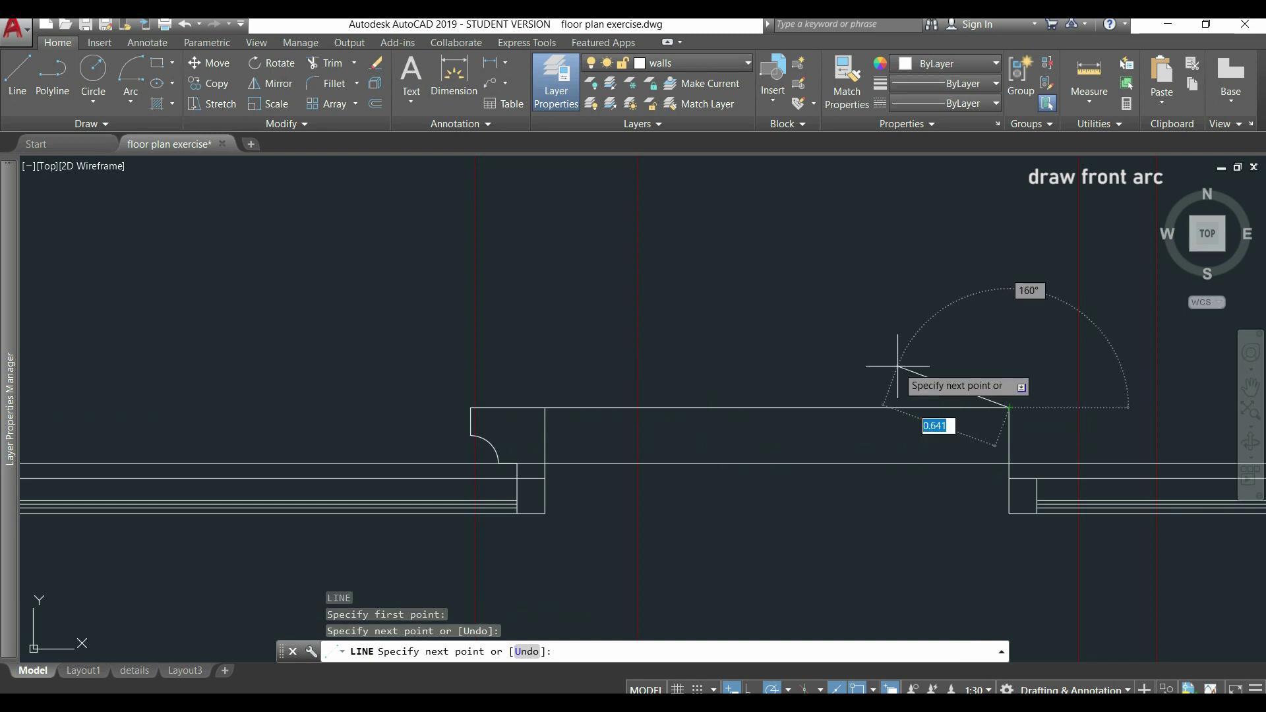
# Mirror the left support's 0.4 line, 0.15 line and quarter arc about the opening's vertical centreline, keeping the originals
pyautogui.press('Return')
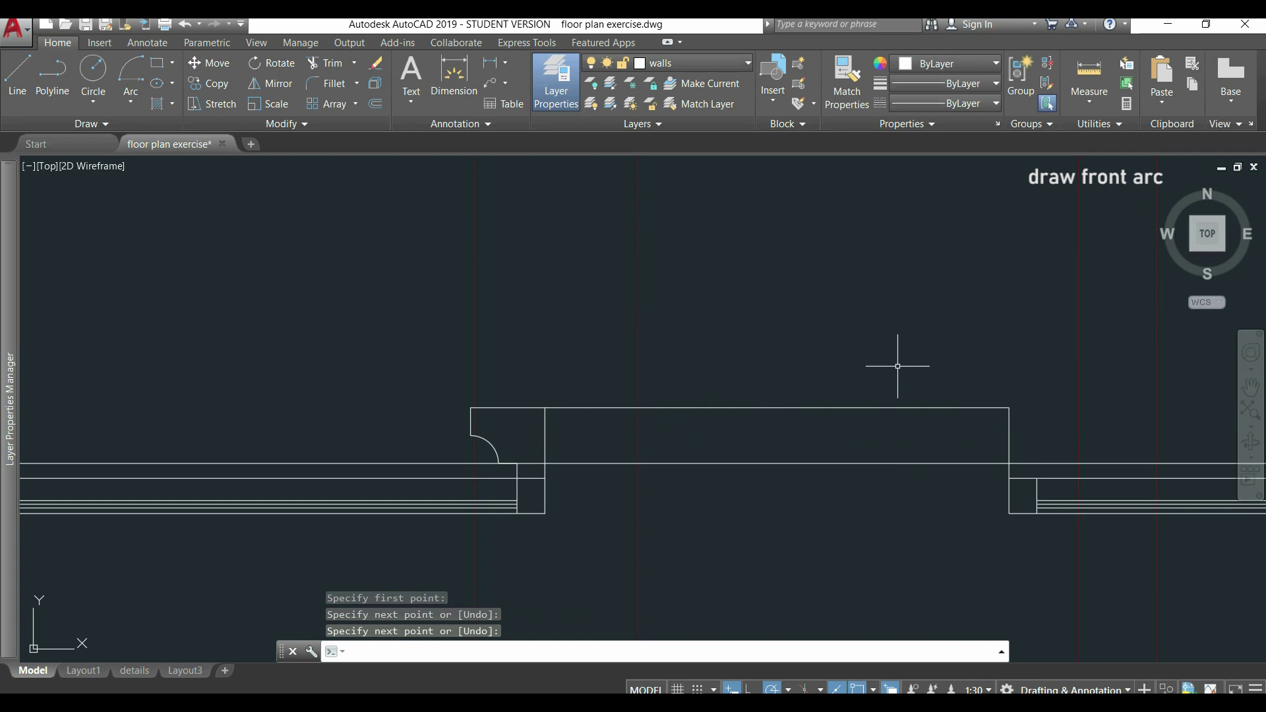
pyautogui.write('mi')
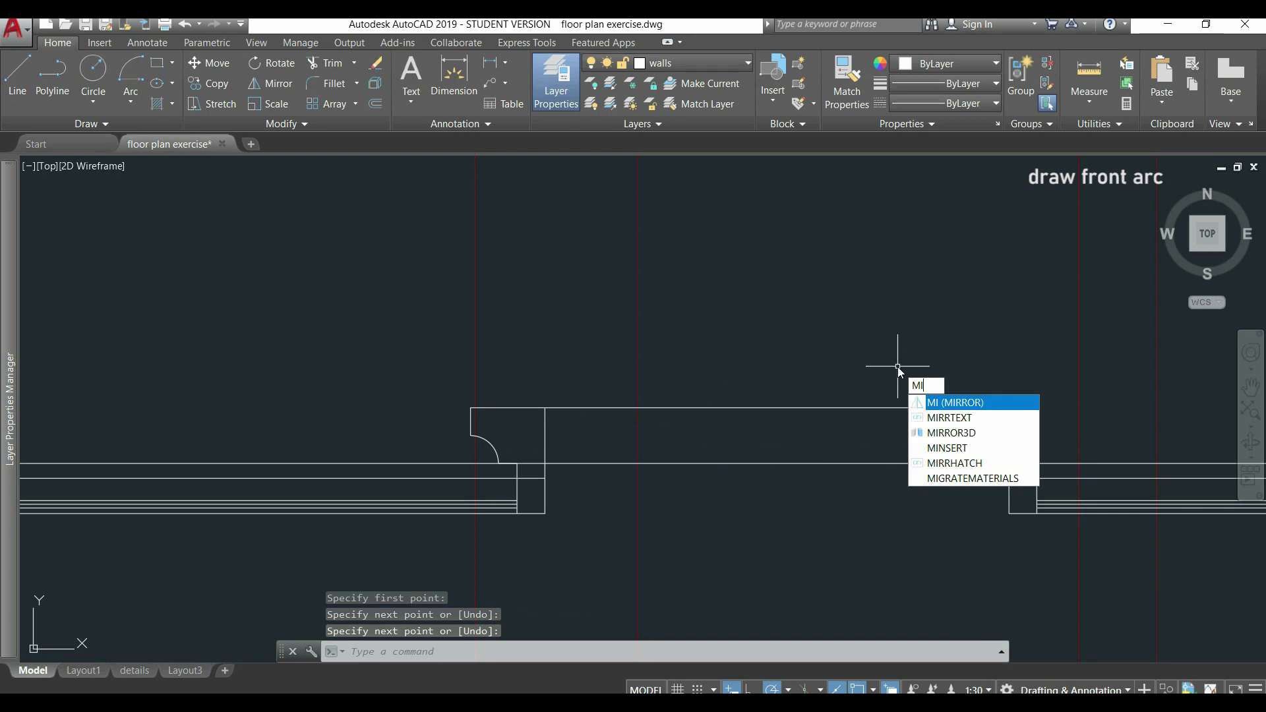
pyautogui.press('Return')
pyautogui.click(520, 409)
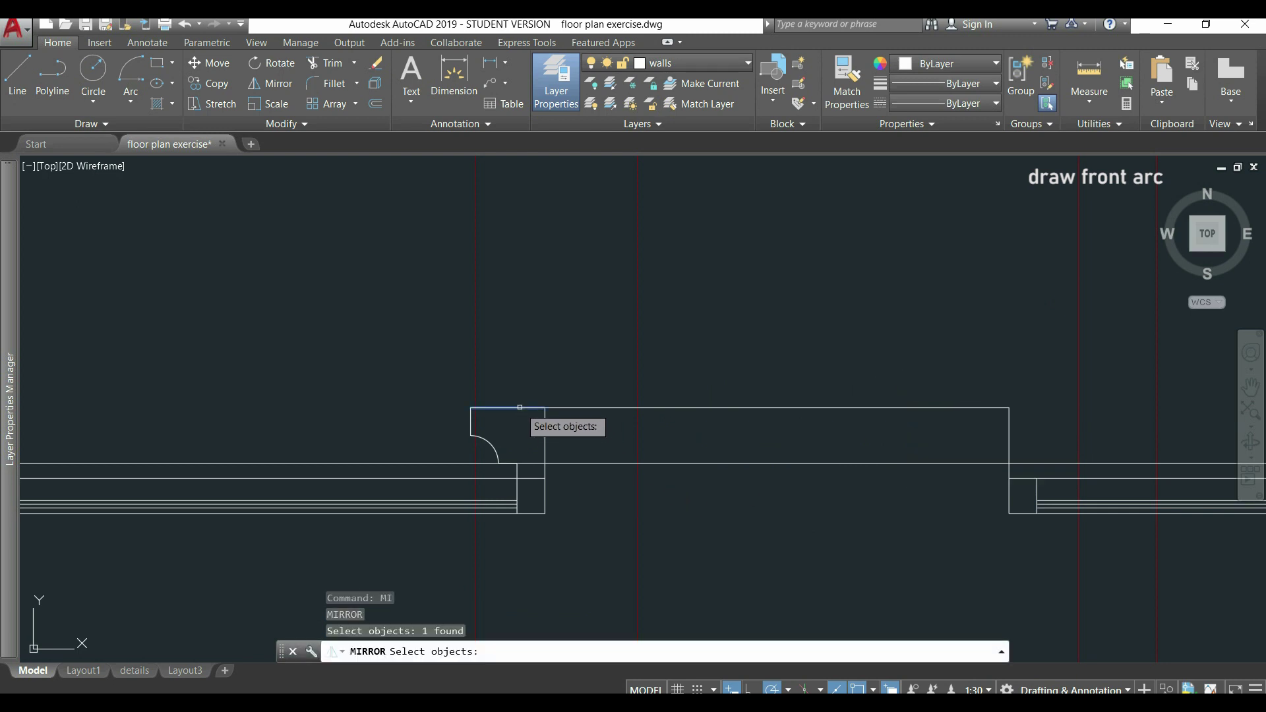
pyautogui.click(494, 449)
pyautogui.click(469, 426)
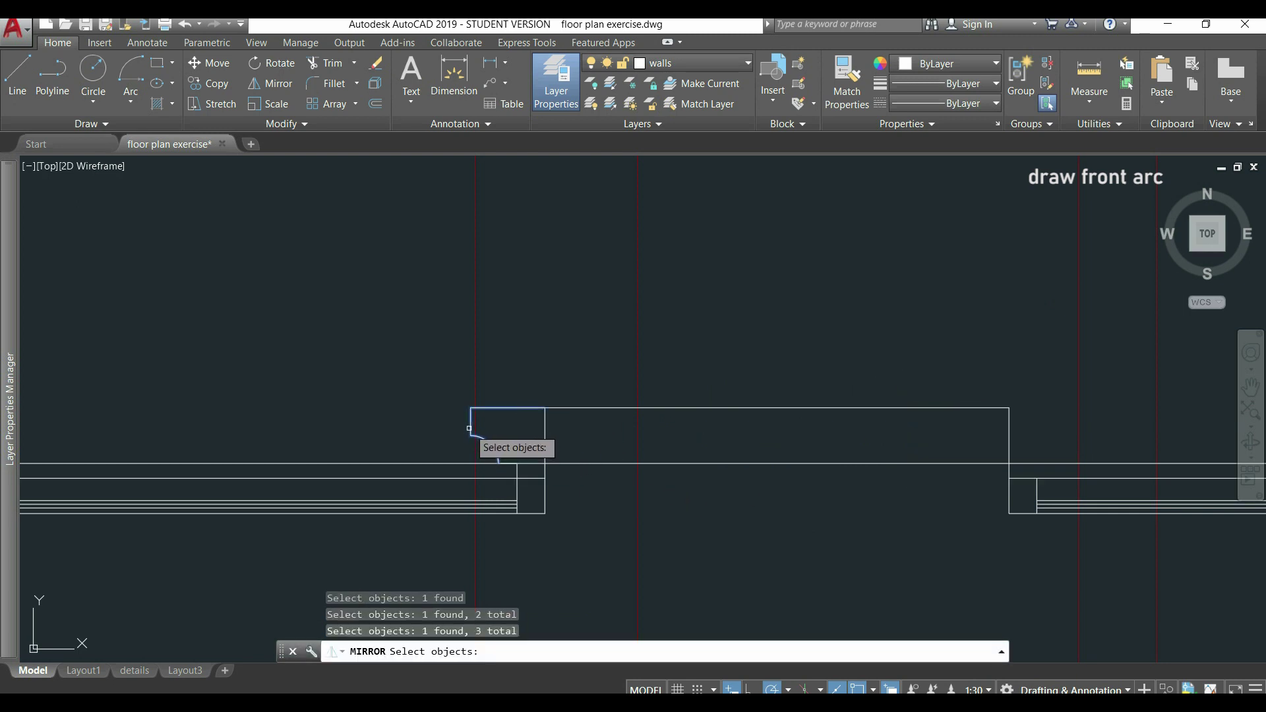
pyautogui.press('Return')
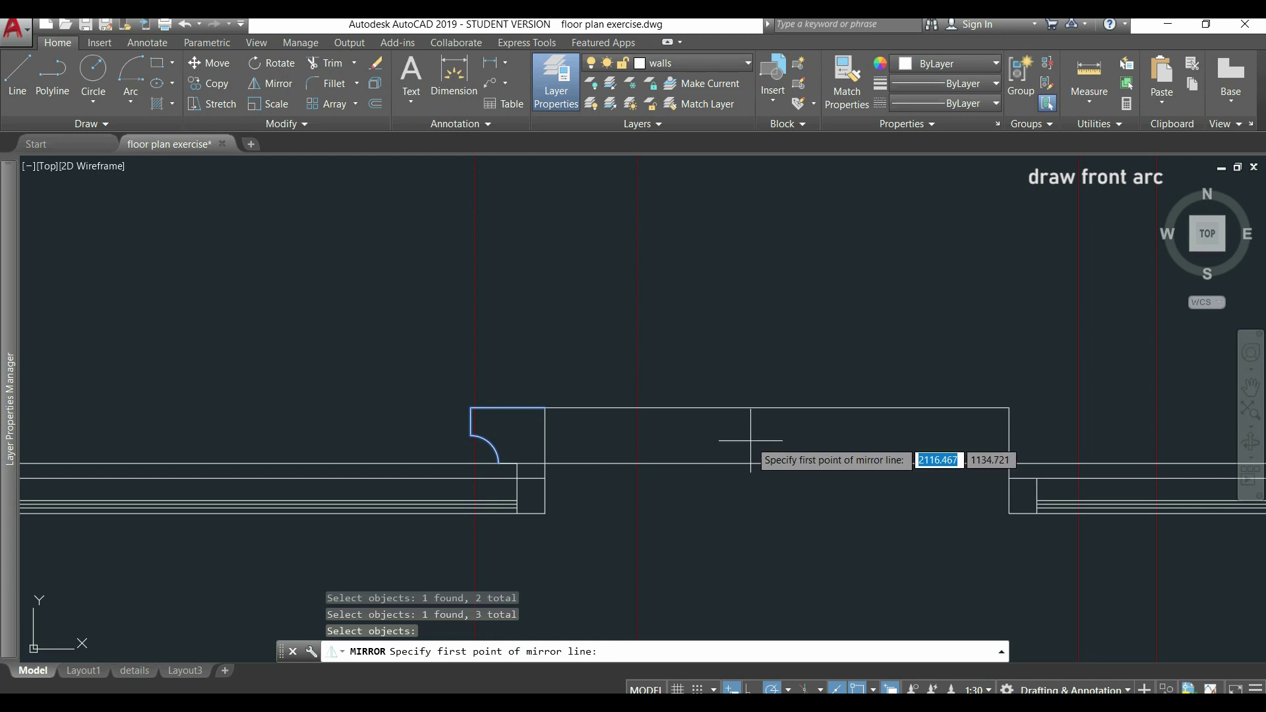
pyautogui.click(777, 409)
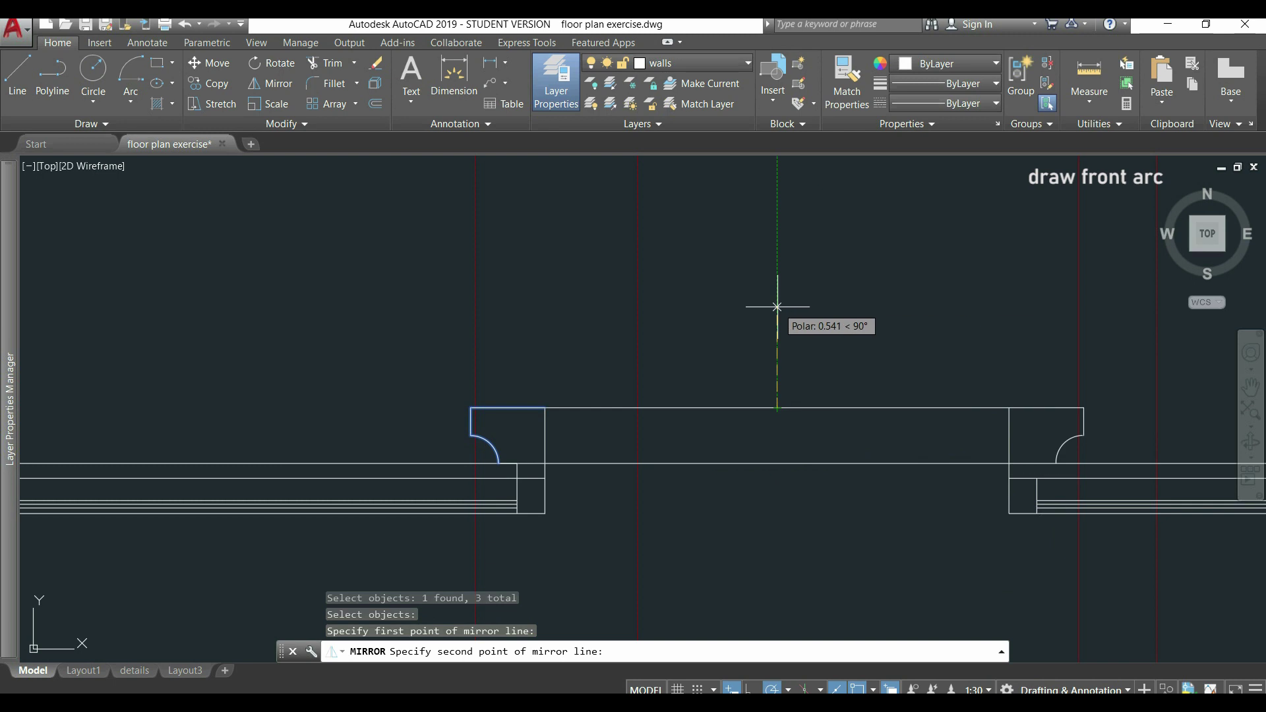
pyautogui.click(777, 306)
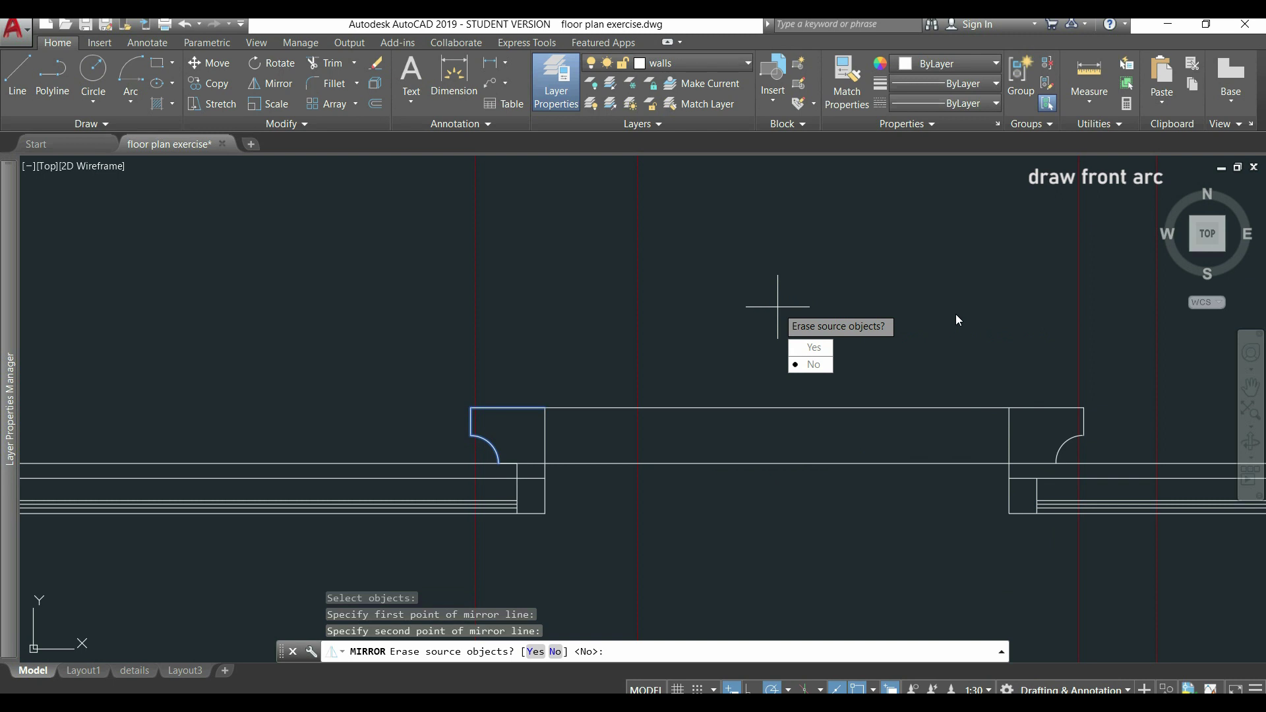
pyautogui.press('Return')
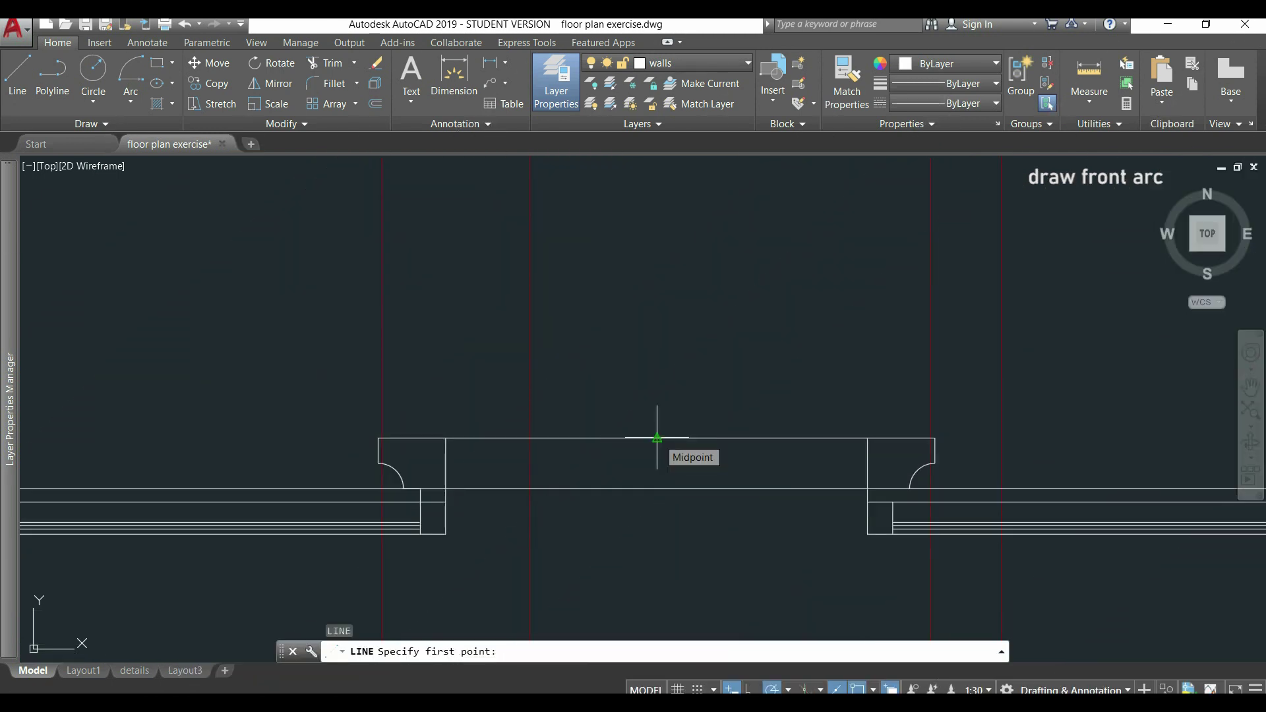
# Draw a vertical line 1.1 upward from the midpoint of the horizontal line across the opening
pyautogui.click(657, 437)
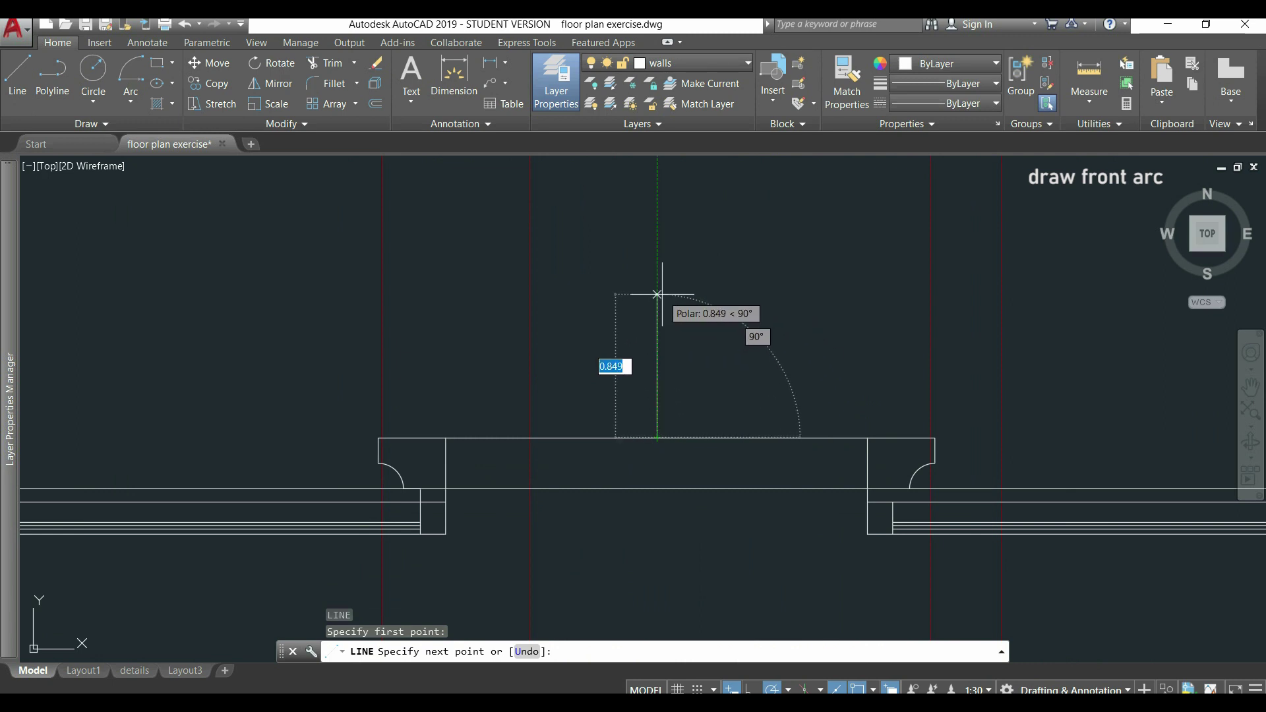
pyautogui.write('1.1')
pyautogui.press('Return')
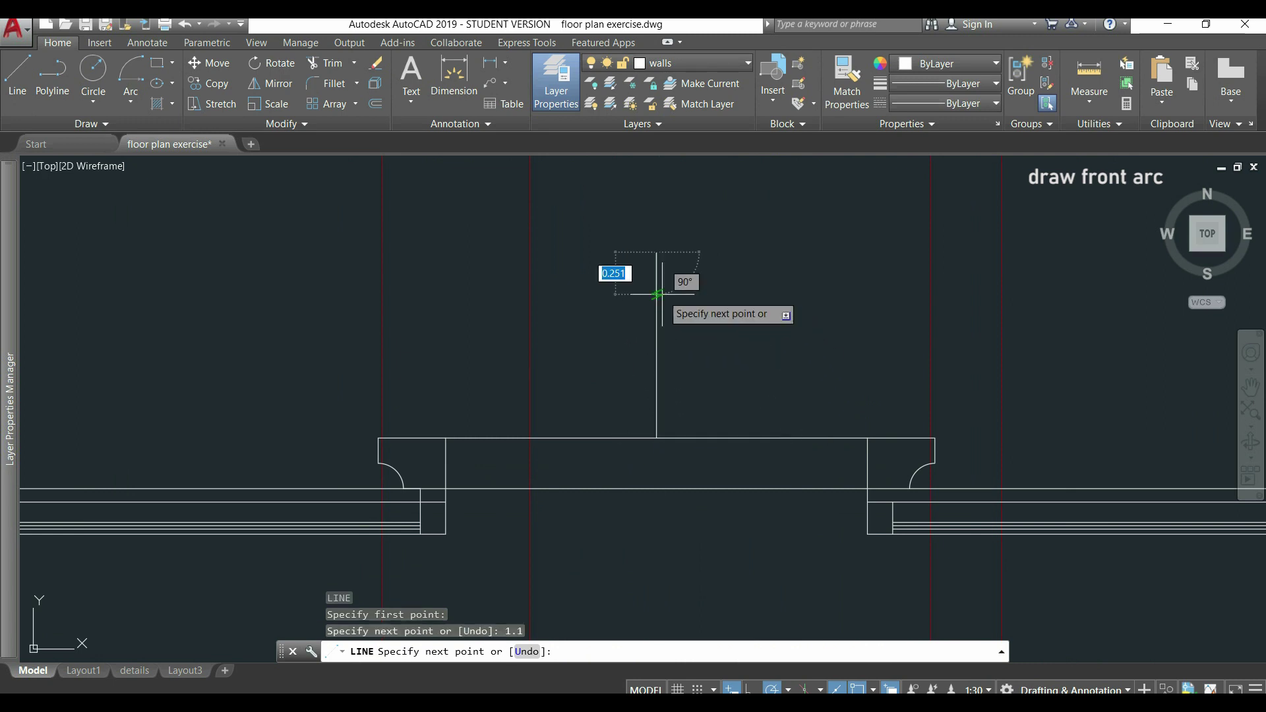
pyautogui.press('Escape')
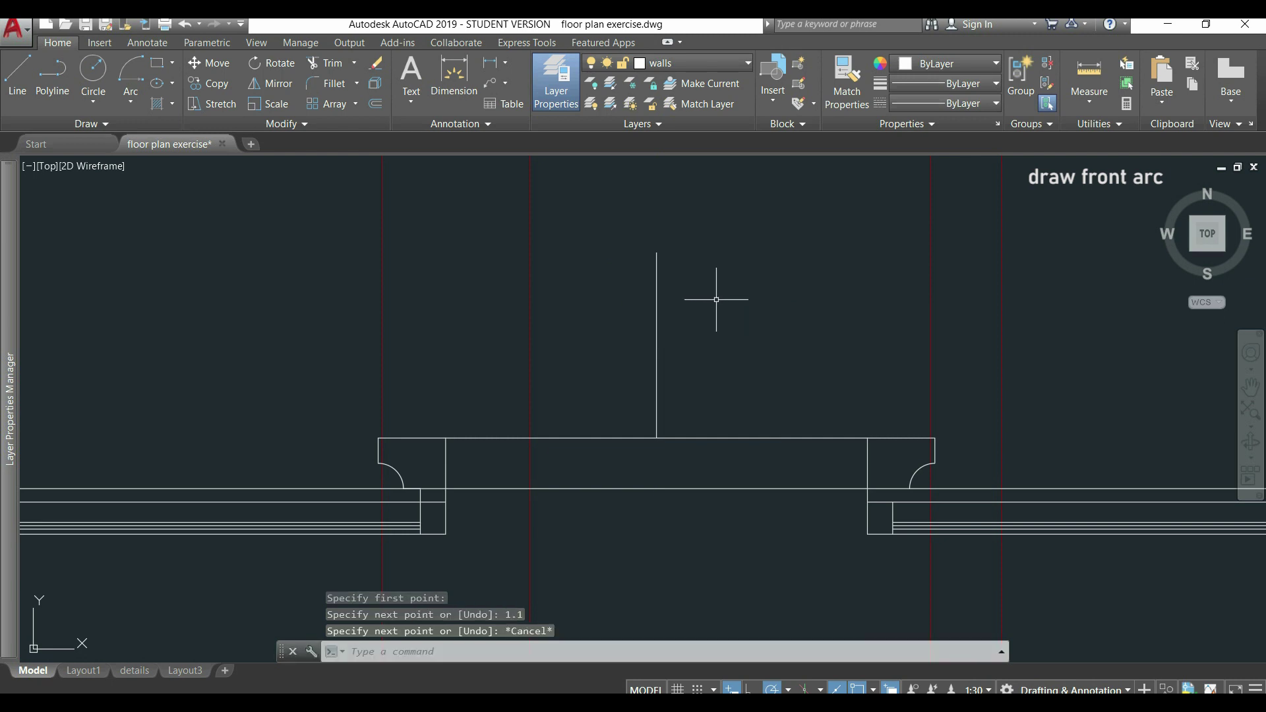
# Draw a 3-Point arc from the left inner vertical's upper end through the 1.1 line's upper end to the right inner vertical's upper end
pyautogui.click(130, 98)
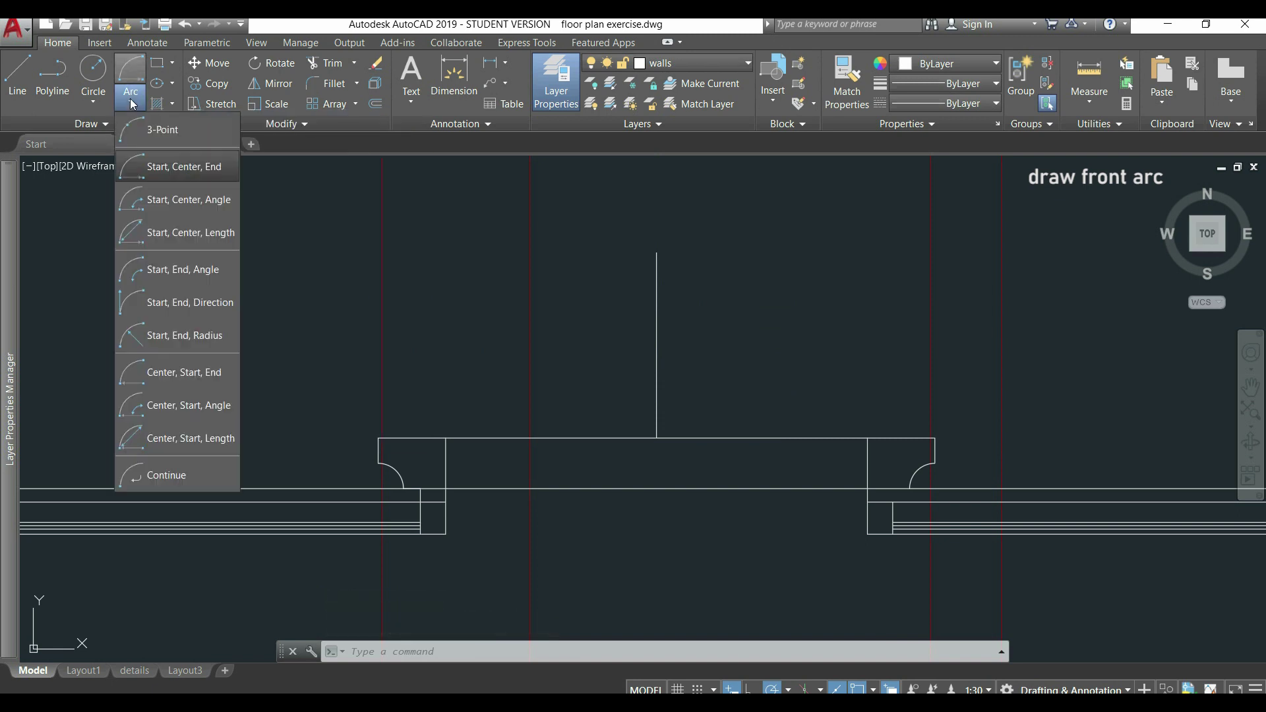
pyautogui.click(197, 132)
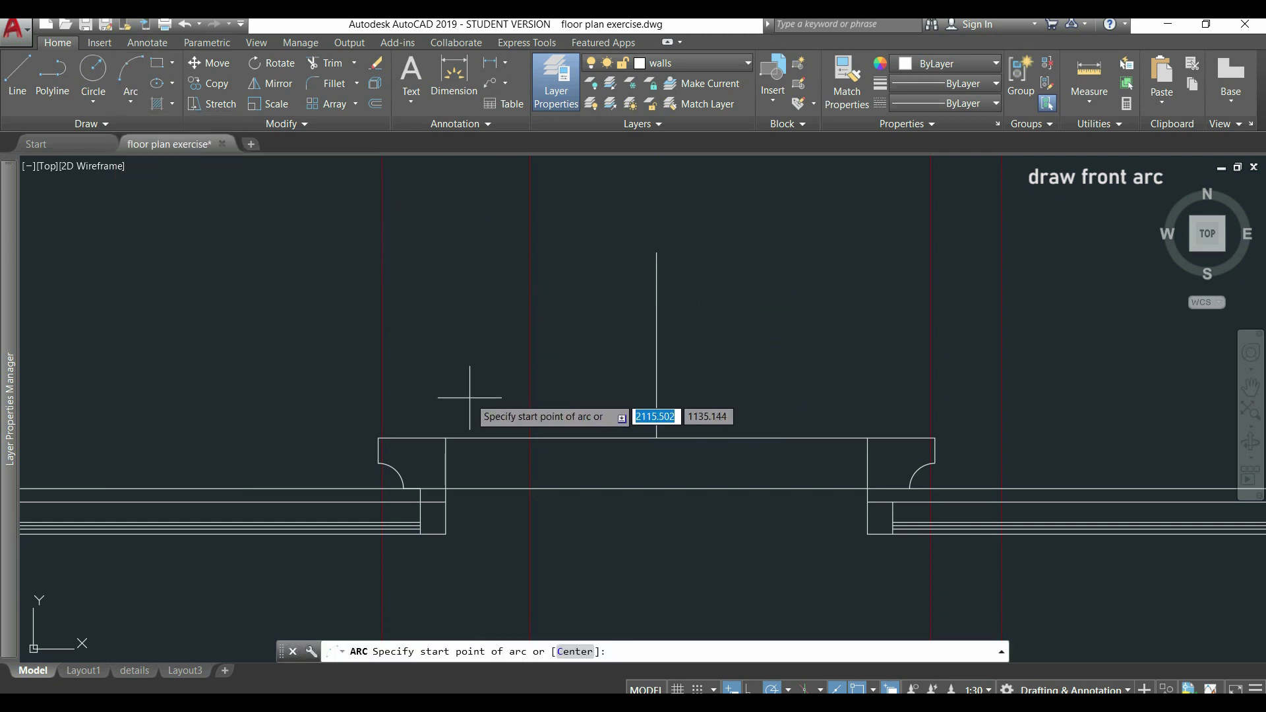
pyautogui.click(446, 437)
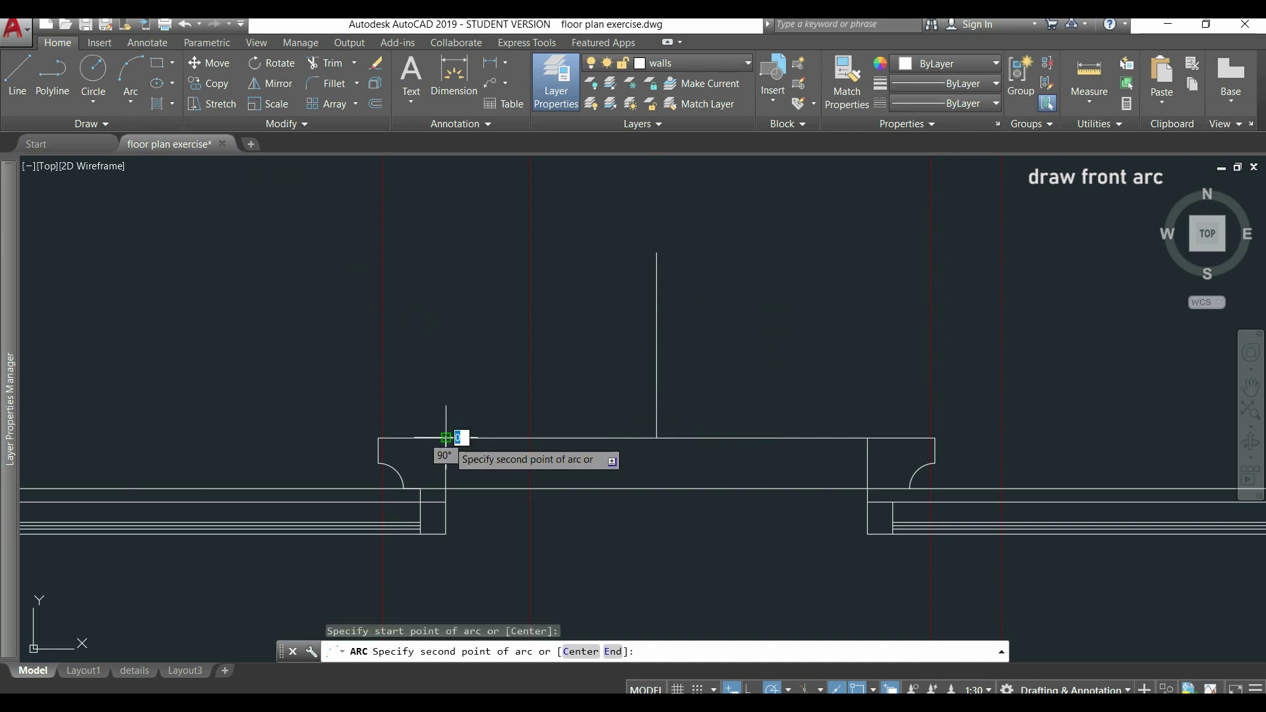
pyautogui.click(657, 251)
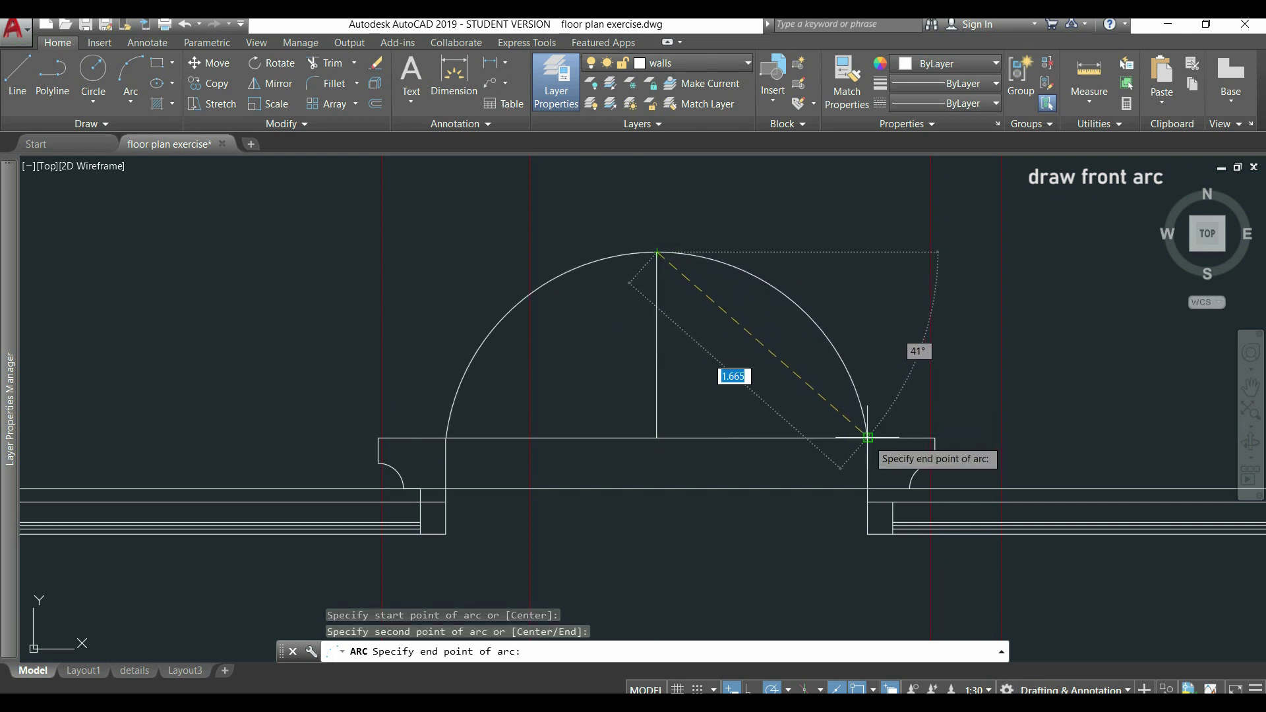
pyautogui.click(868, 437)
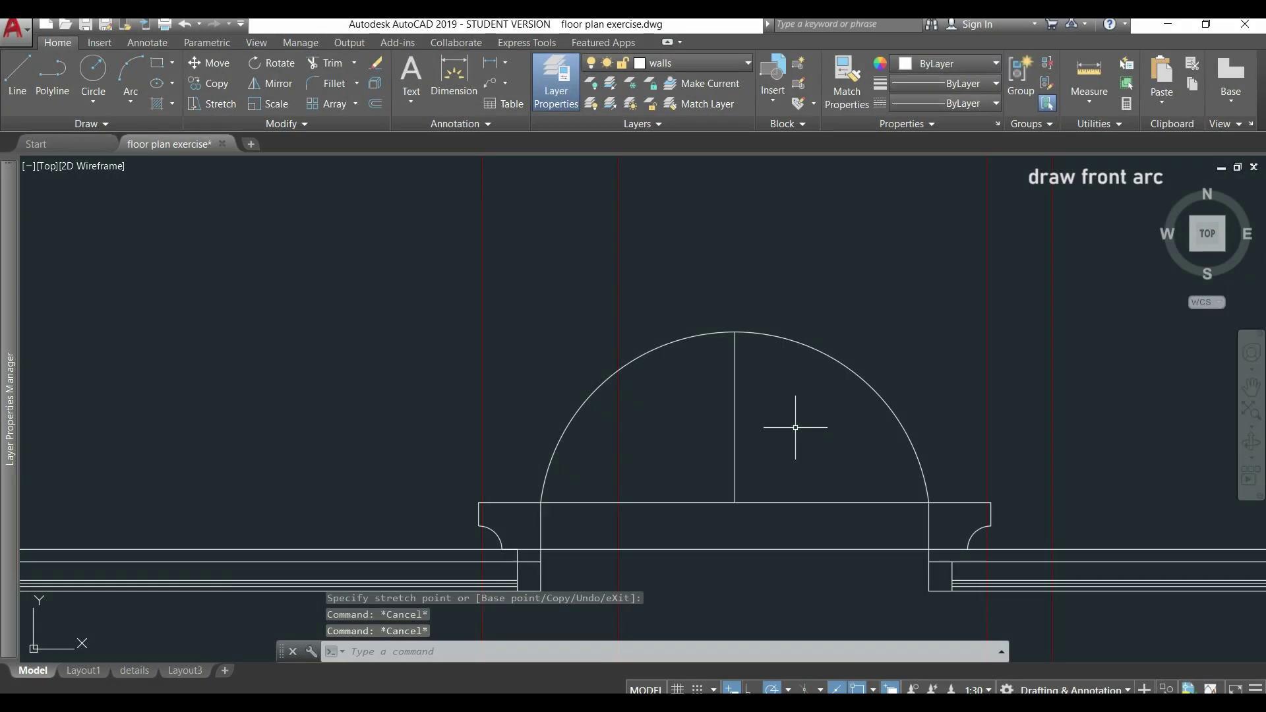
# Stretch the central vertical line's upper end upward, setting the line's total length to 1.25
pyautogui.click(736, 437)
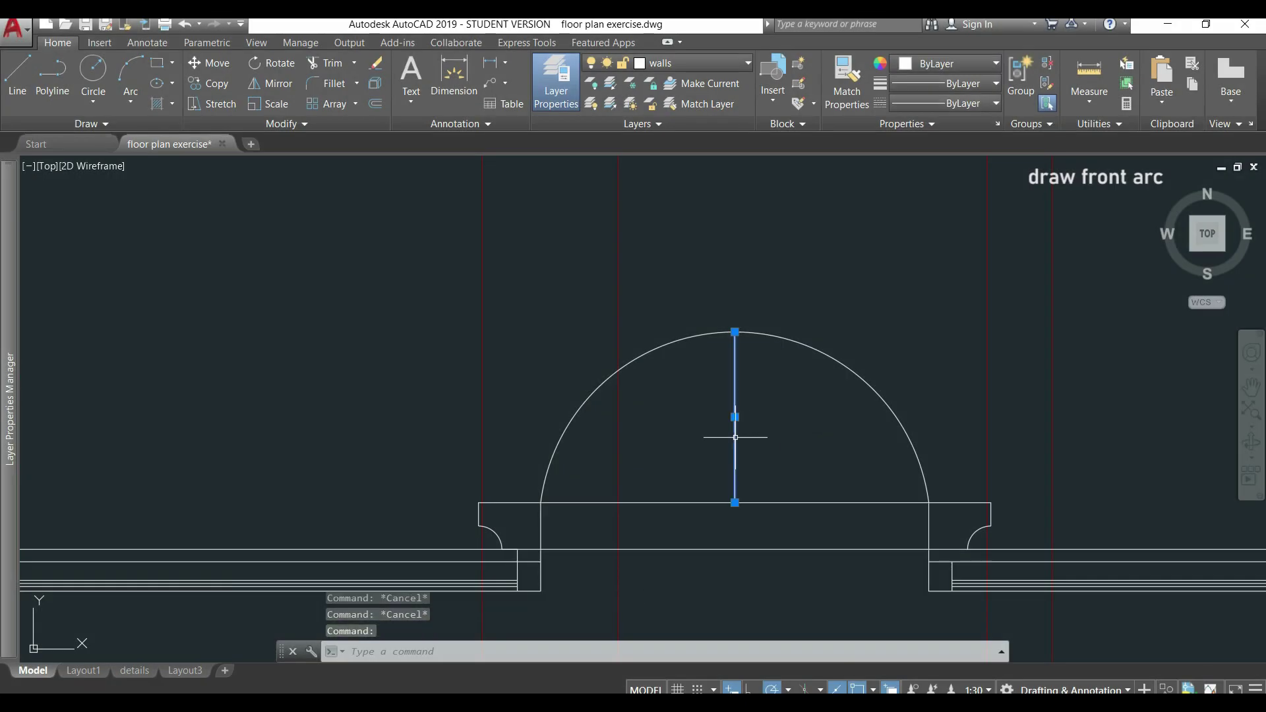
pyautogui.click(735, 332)
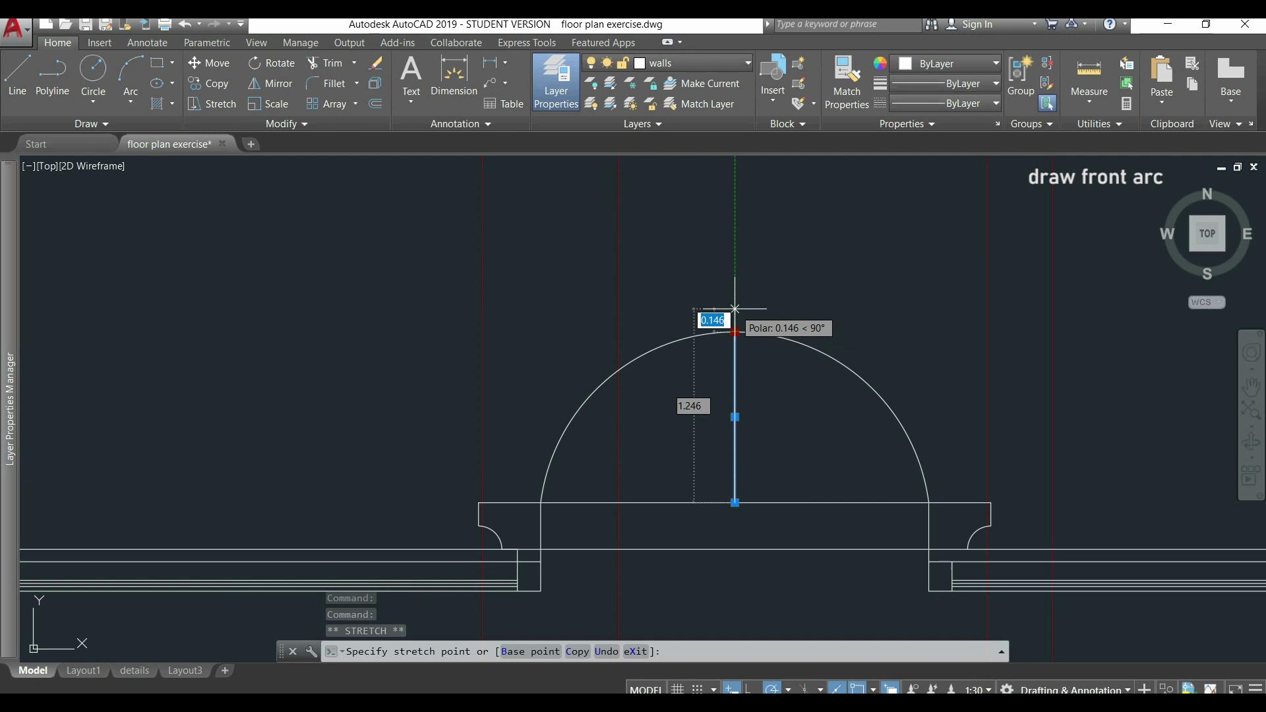
pyautogui.press('Tab')
pyautogui.press('Tab')
pyautogui.press('Tab')
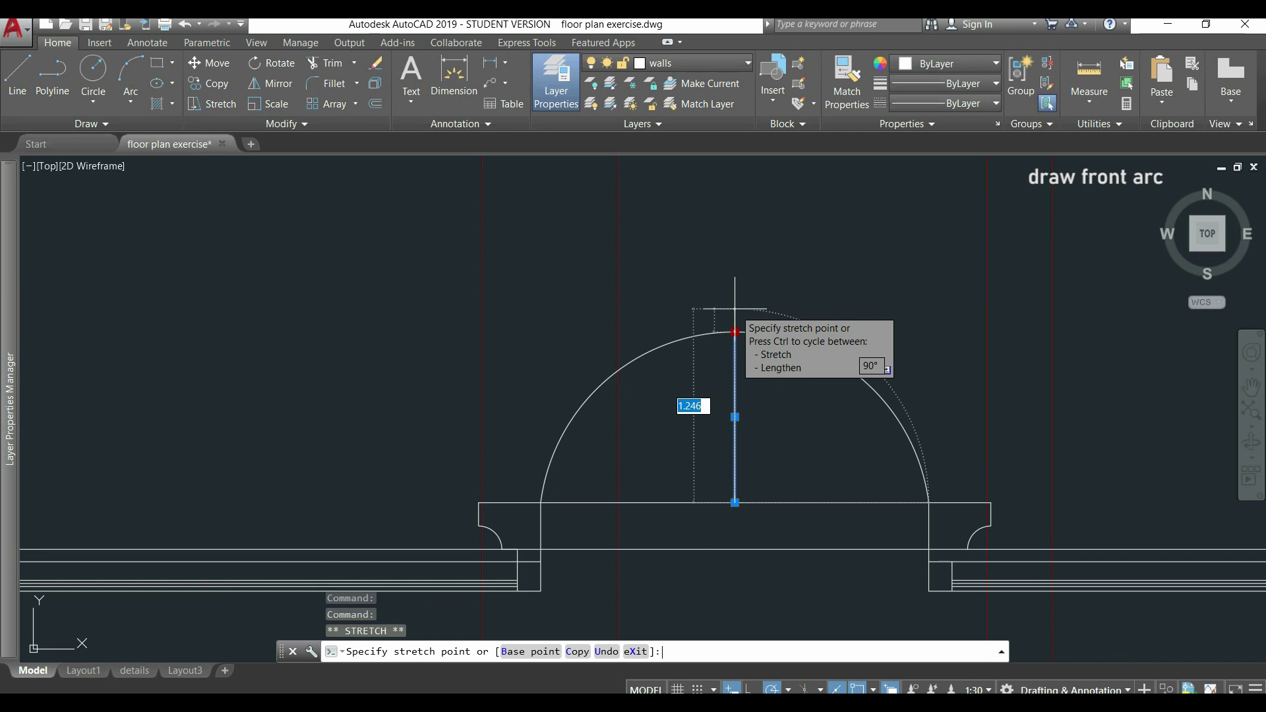
pyautogui.write('1.2')
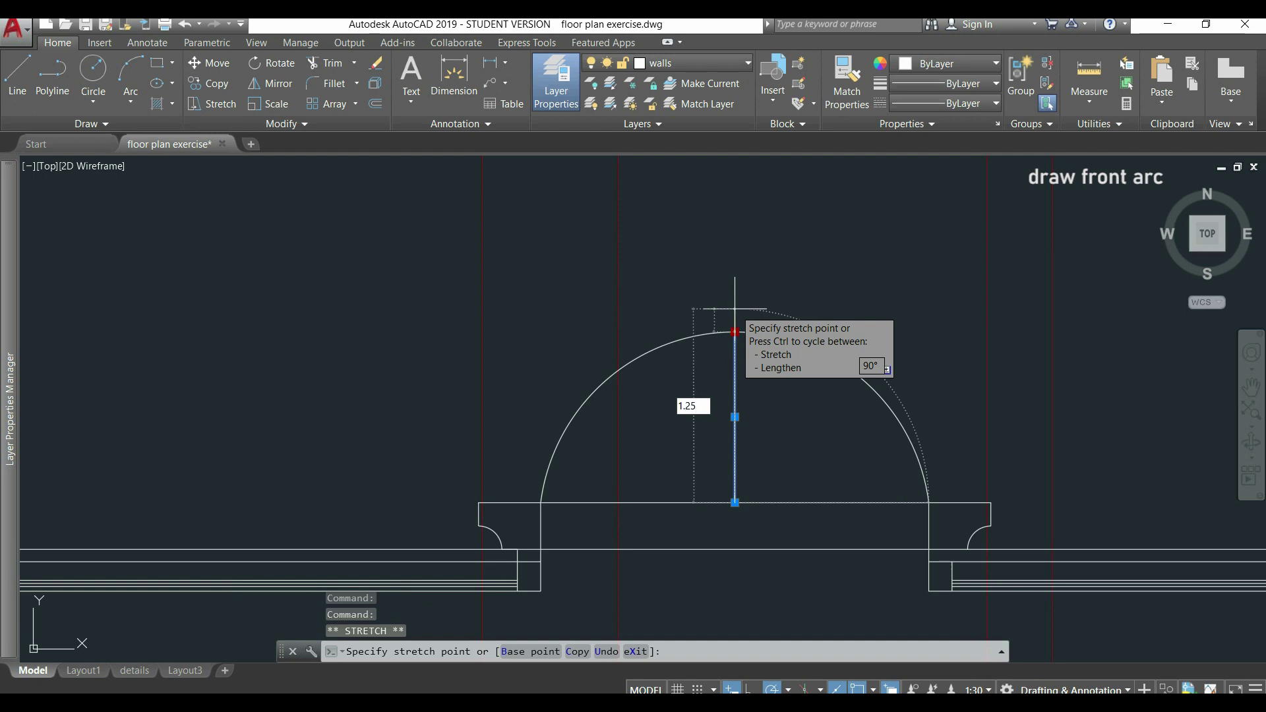
pyautogui.press('Return')
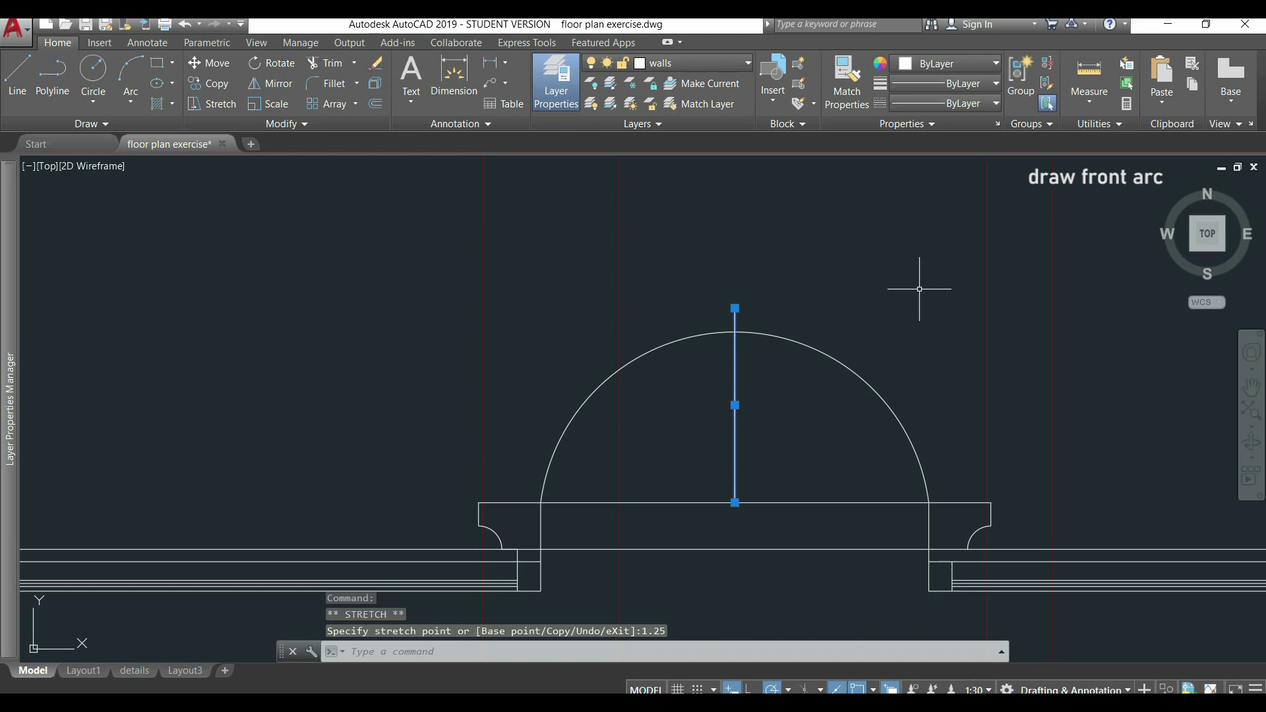
pyautogui.press('Escape')
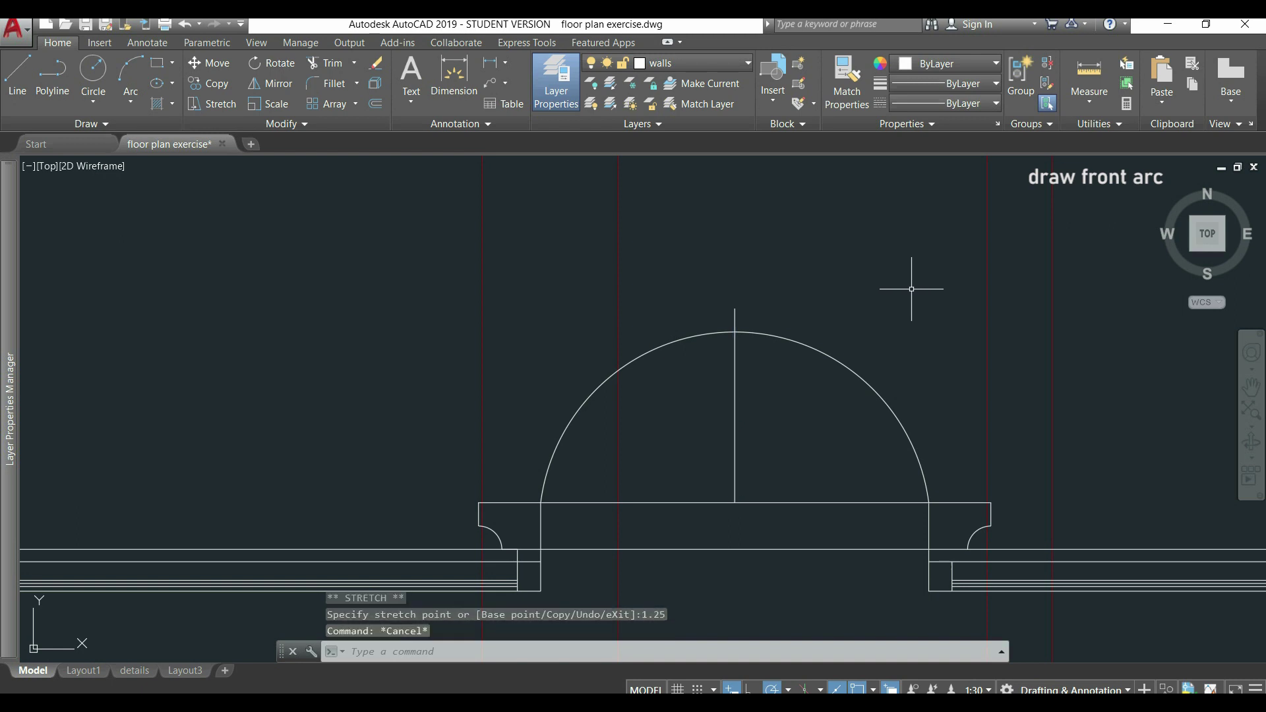
# Draw an outer 3-Point arc through the centre line's upper end, with both ends on the supports' top lines directly above the outer verticals
pyautogui.click(136, 63)
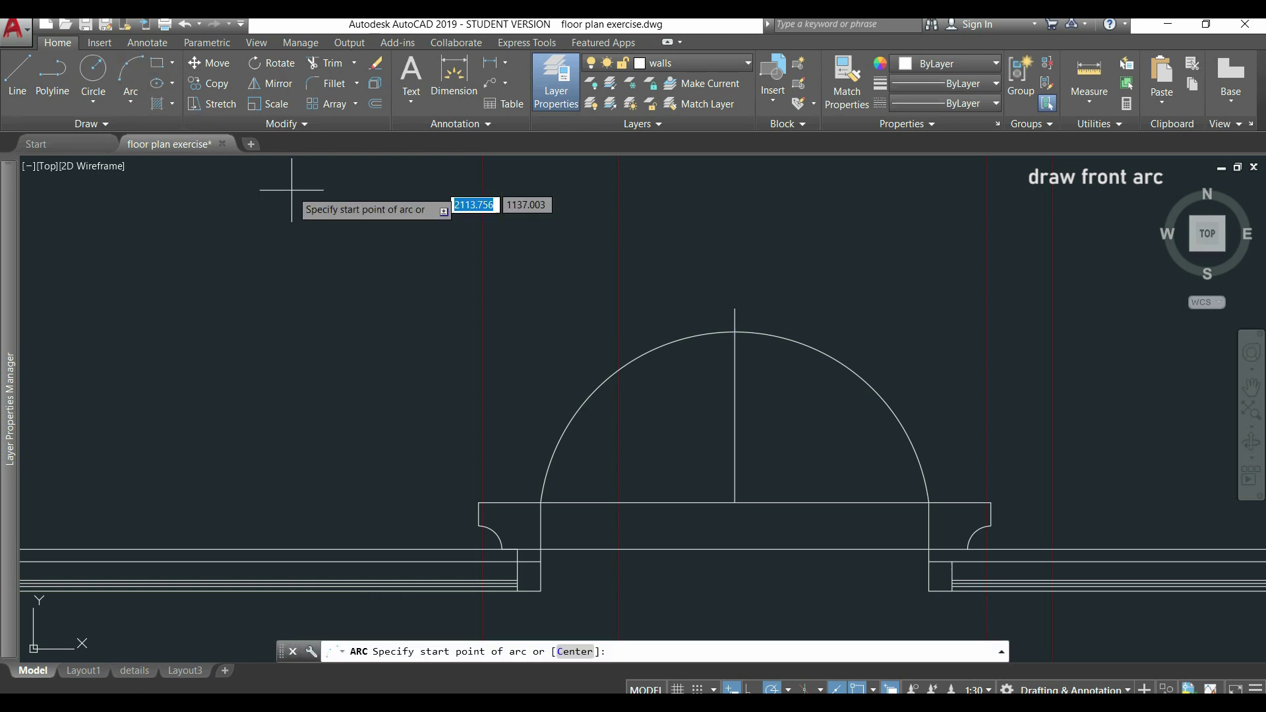
pyautogui.click(133, 104)
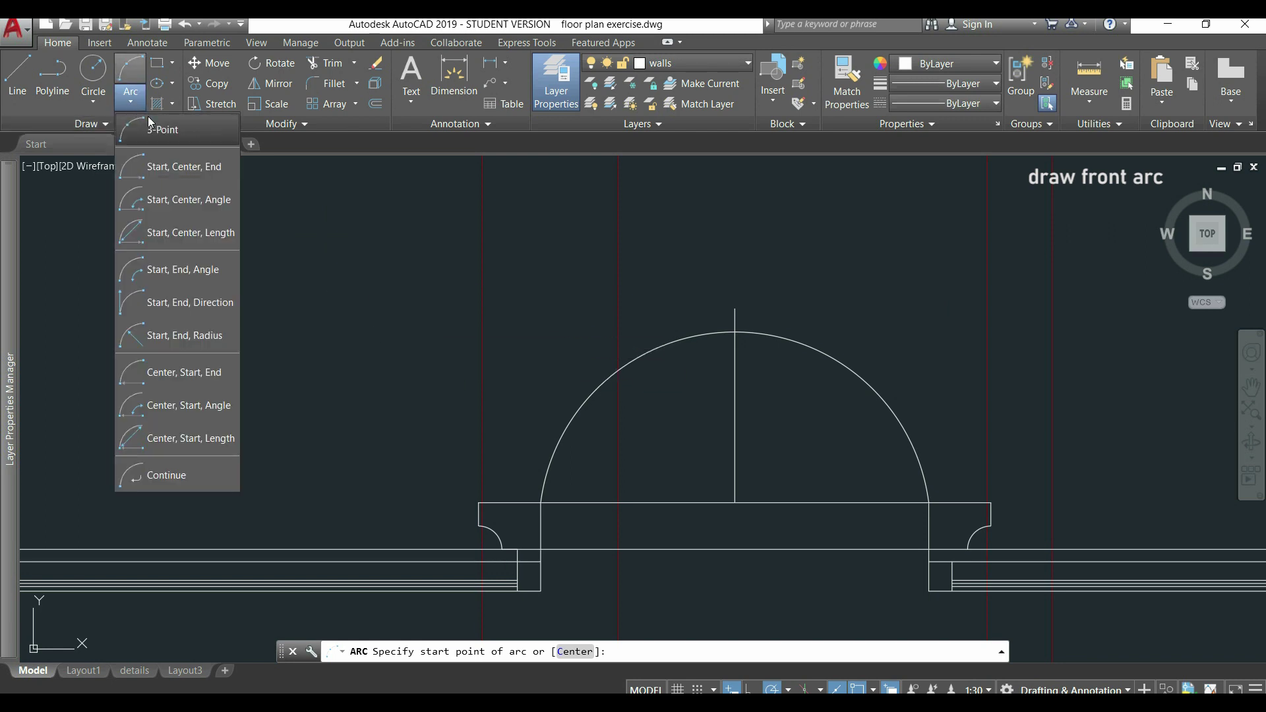
pyautogui.click(193, 133)
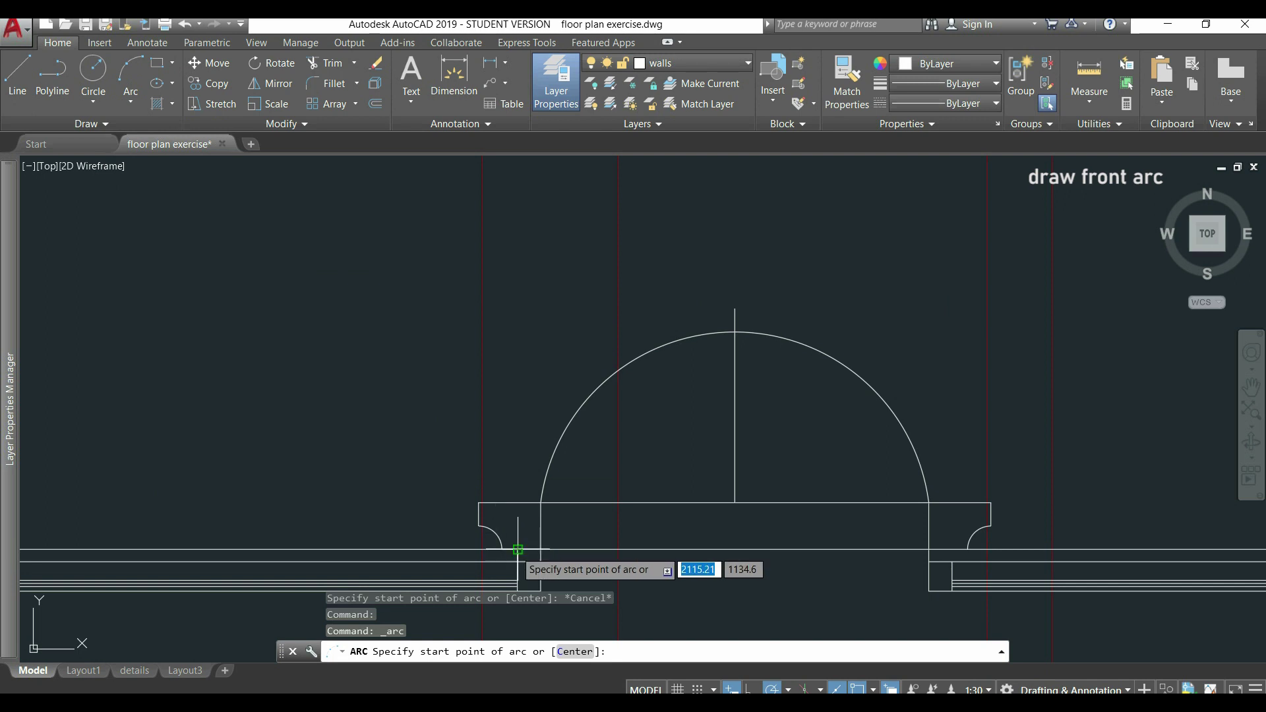
pyautogui.click(511, 502)
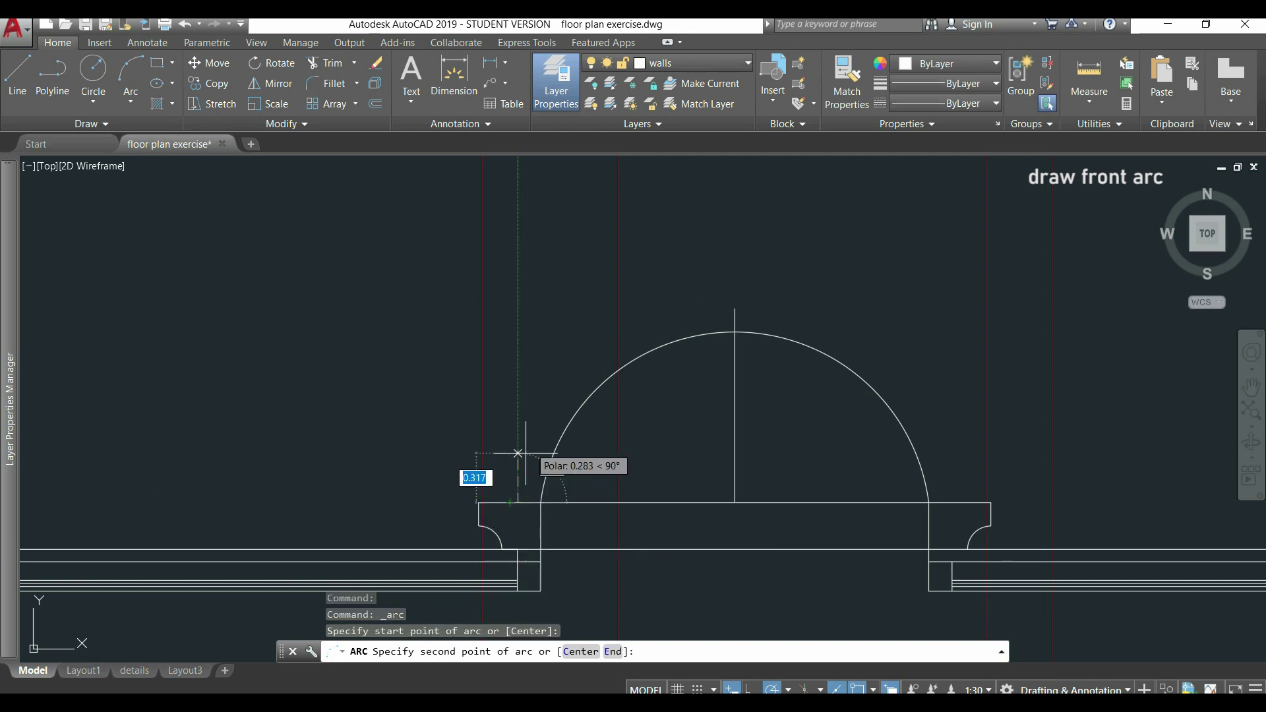
pyautogui.click(735, 308)
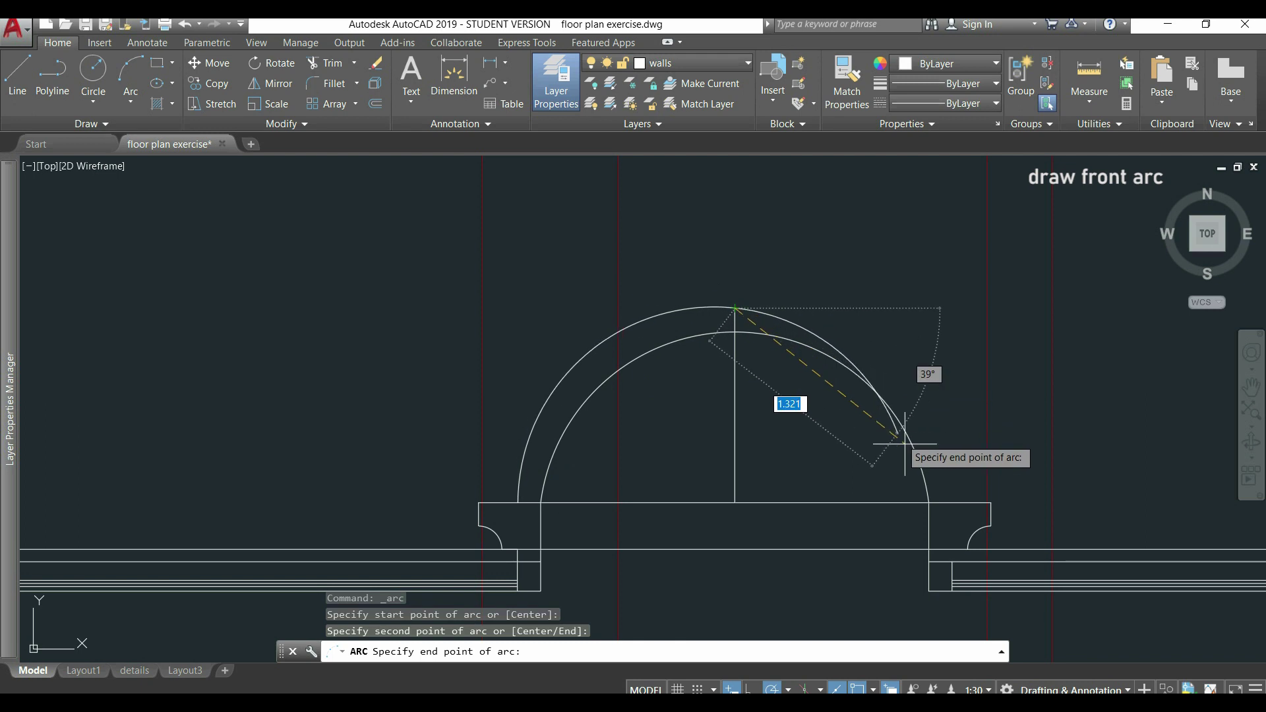
pyautogui.scroll(3, 953, 512)
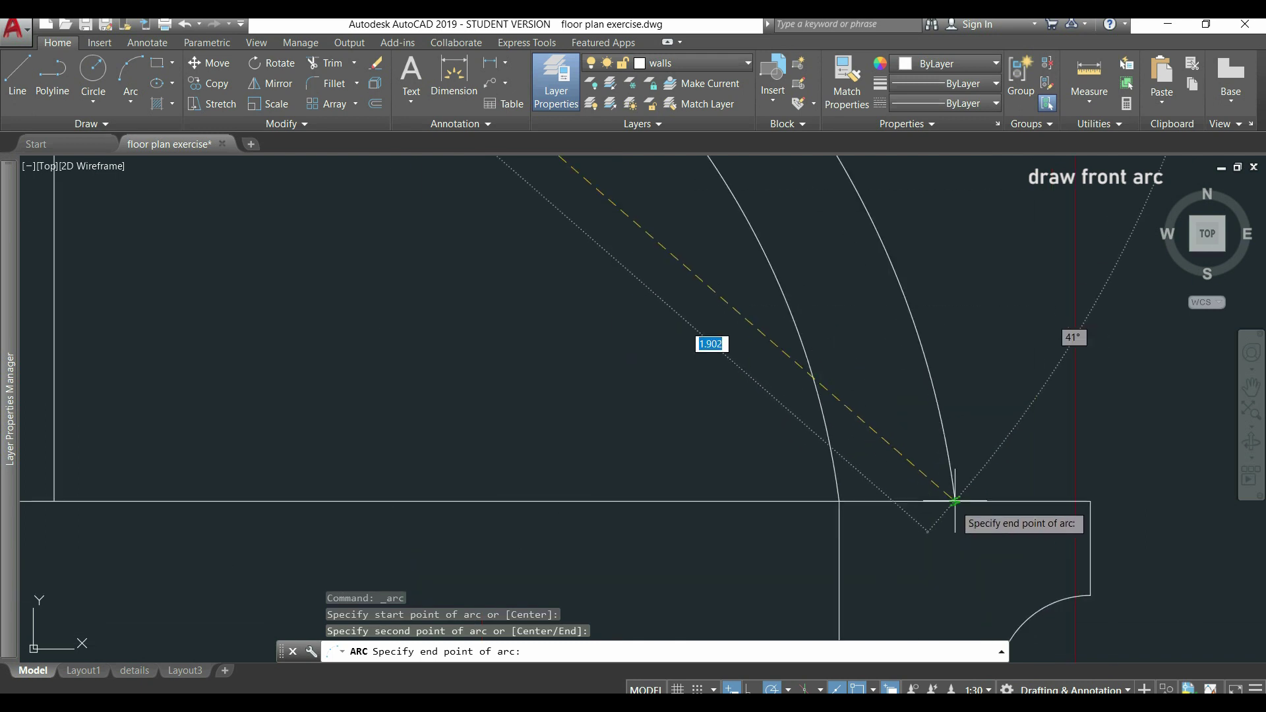
pyautogui.scroll(-2, 995, 391)
pyautogui.scroll(3, 1003, 478)
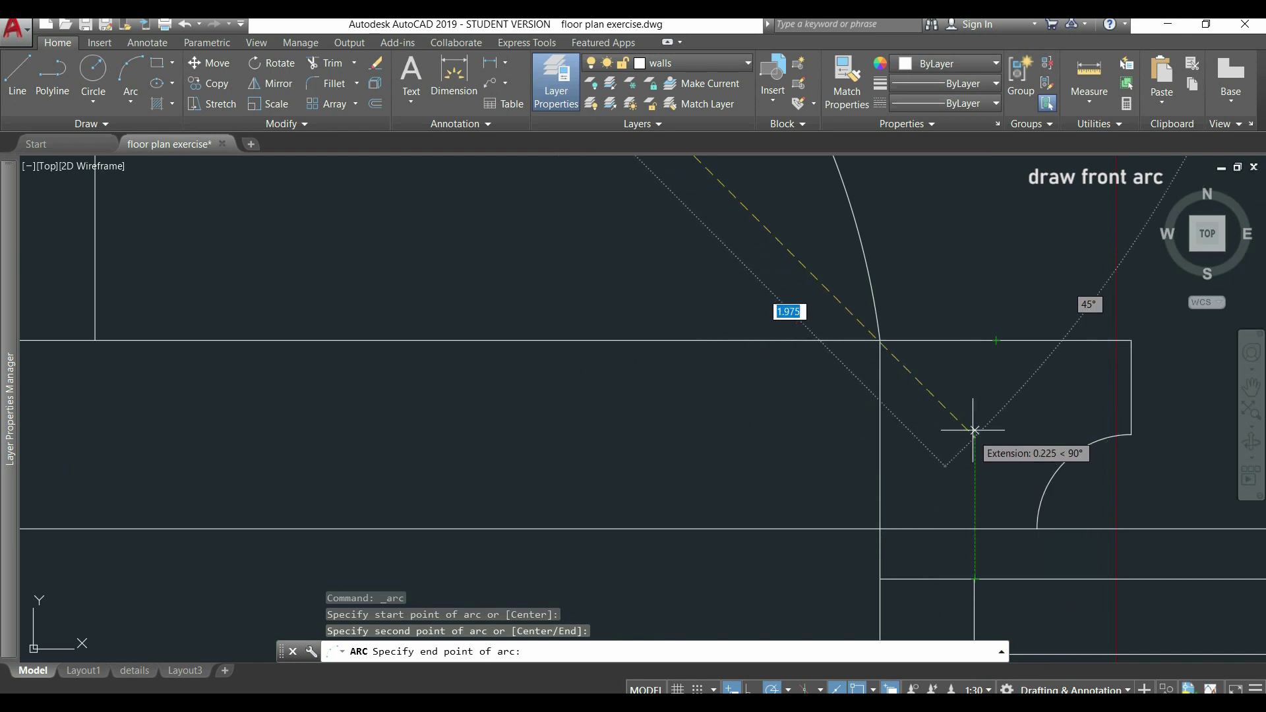
pyautogui.click(974, 341)
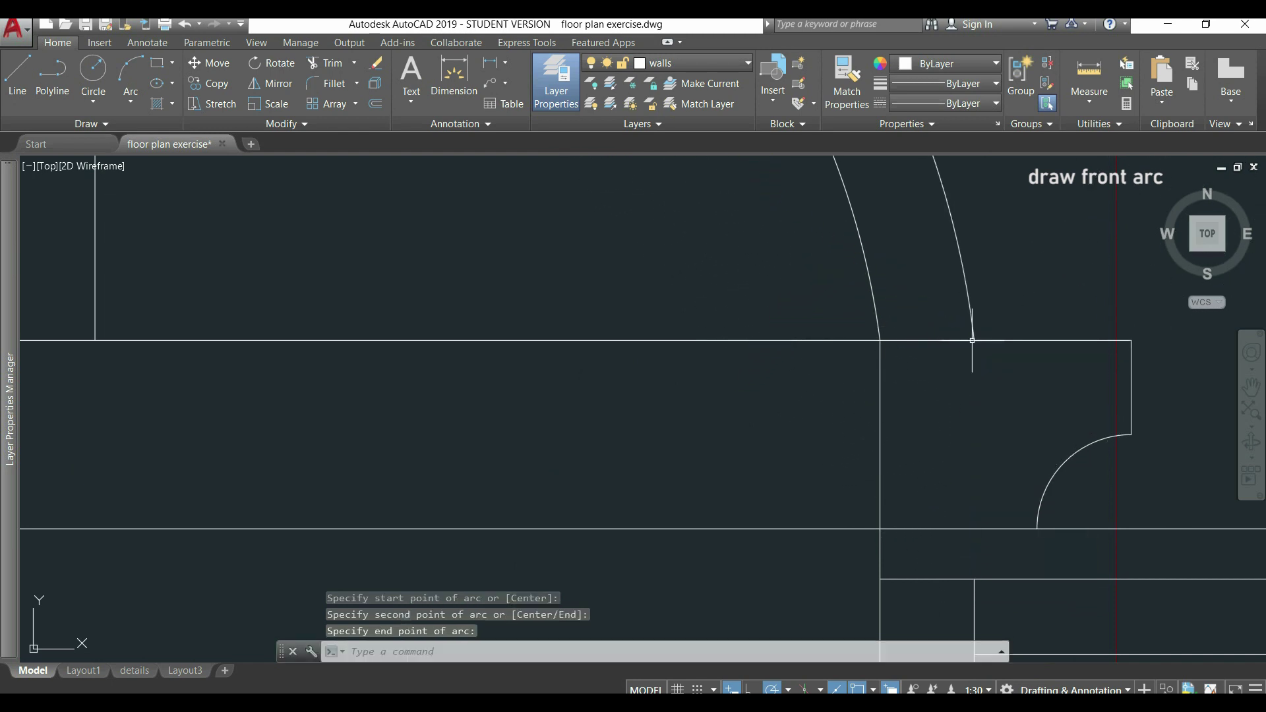
pyautogui.scroll(-5, 766, 335)
pyautogui.moveTo(671, 283); pyautogui.dragTo(875, 435, button='middle')
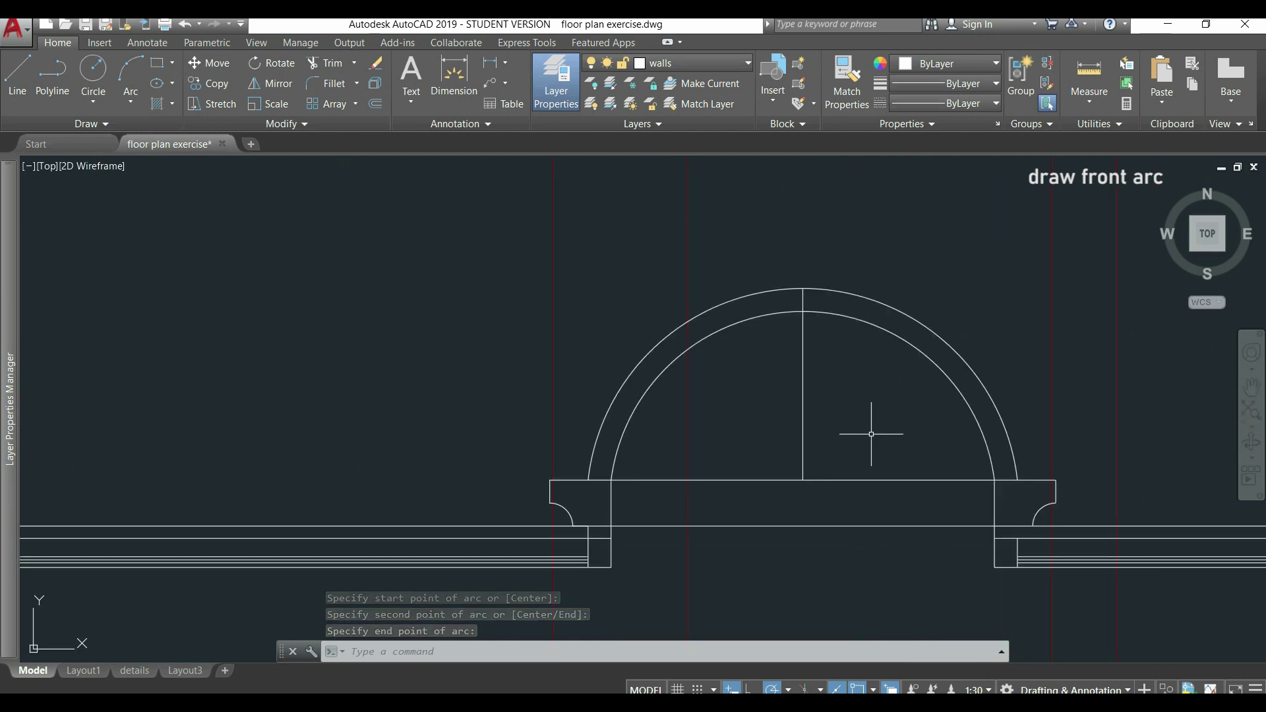